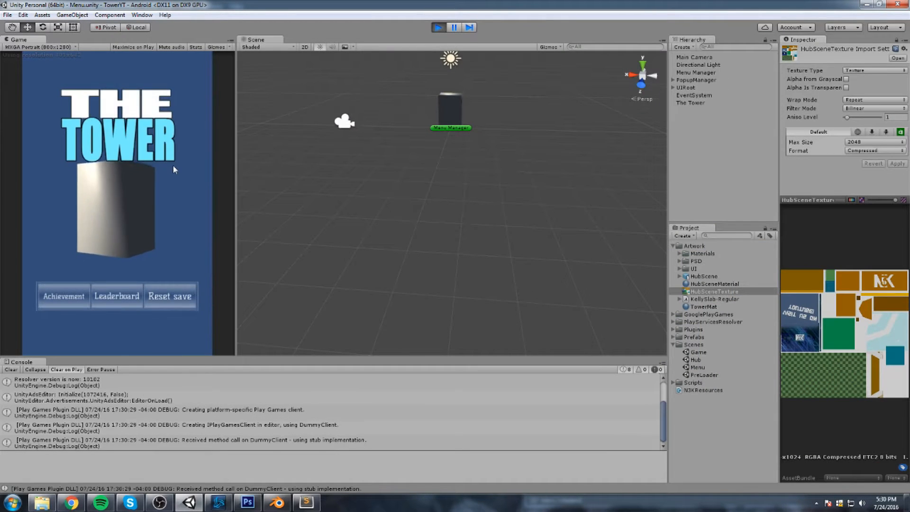
# Enter the textured hub from the title screen and try the share popup and the table's difficulty menu
pyautogui.click(172, 164)
pyautogui.click(130, 209)
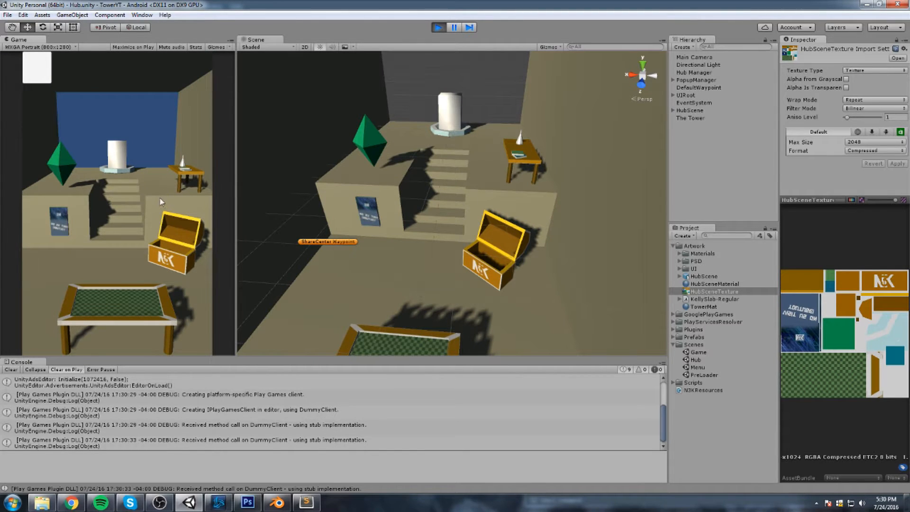
pyautogui.click(60, 211)
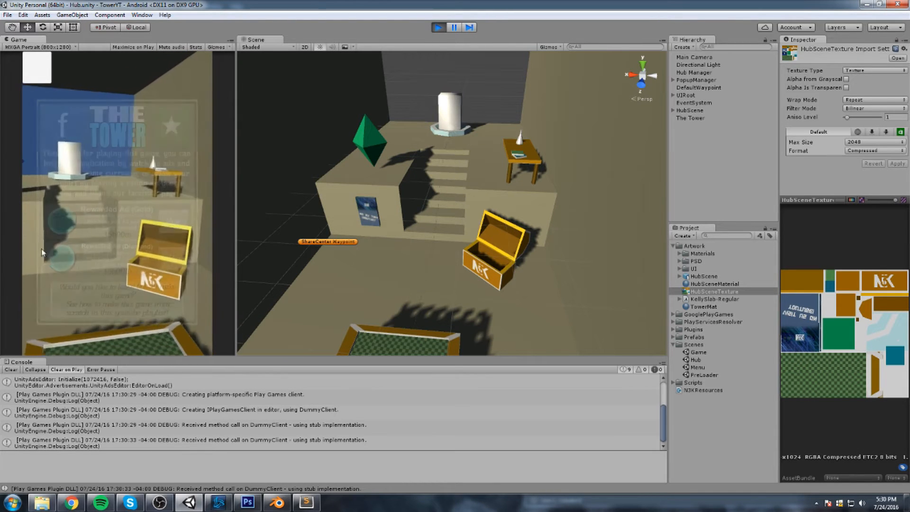
pyautogui.click(45, 254)
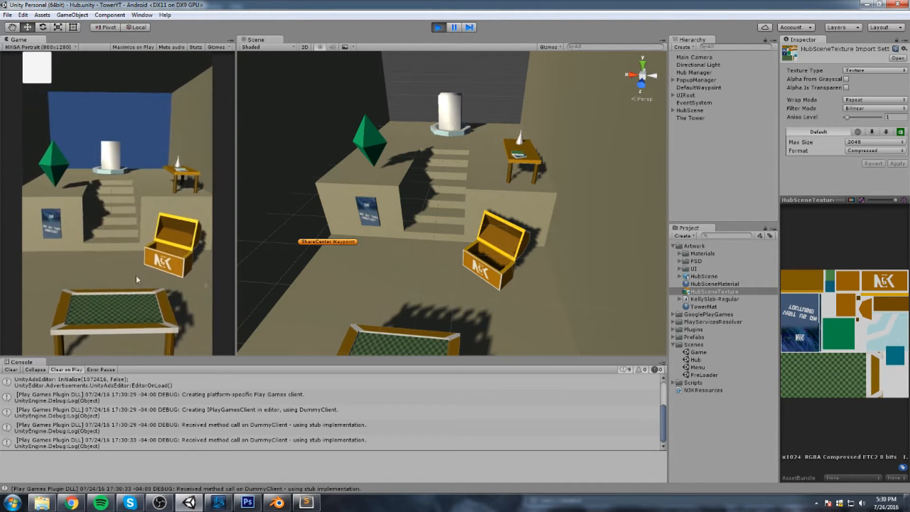
pyautogui.click(98, 327)
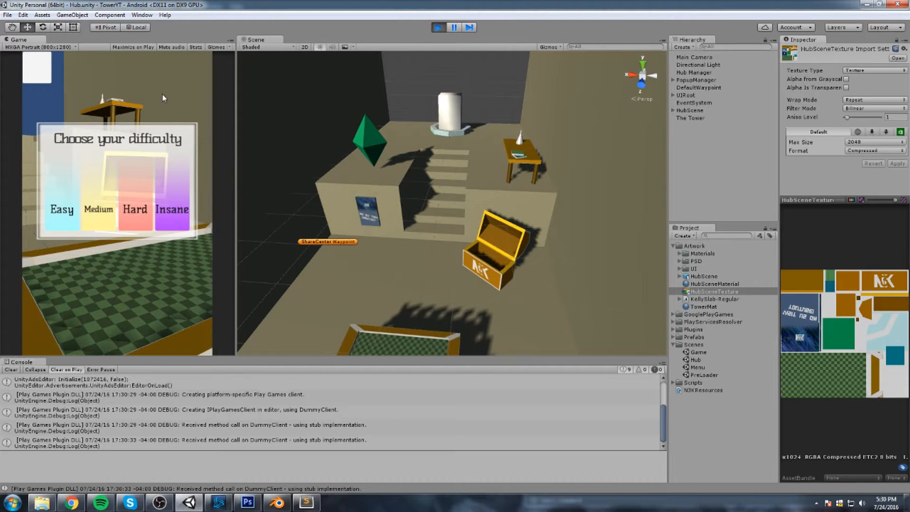
pyautogui.click(145, 93)
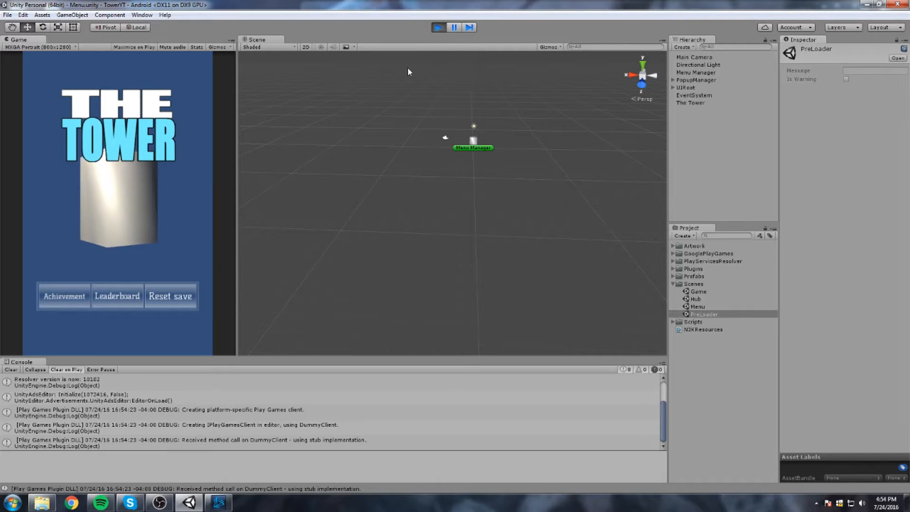
# Enter the untextured hub in the running game and inspect the Chest inside HubScene with its child waypoint
pyautogui.click(108, 176)
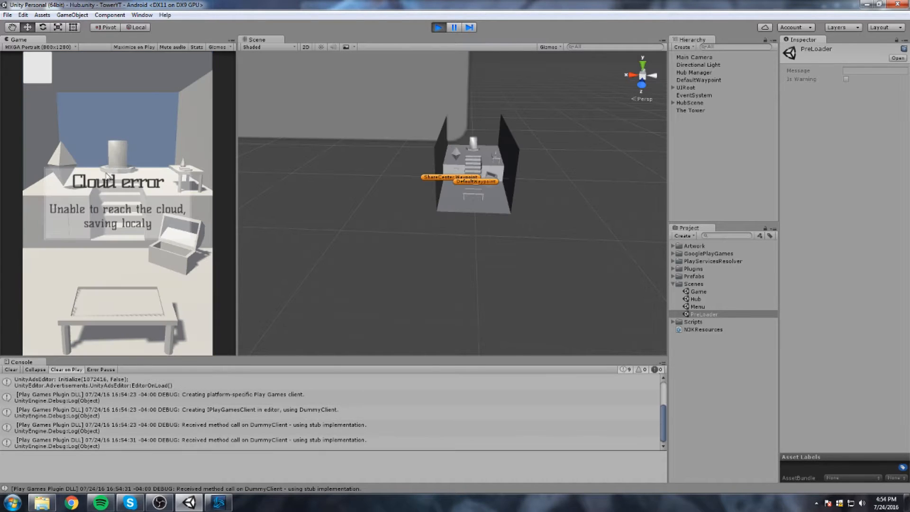
pyautogui.scroll(3, 470, 227)
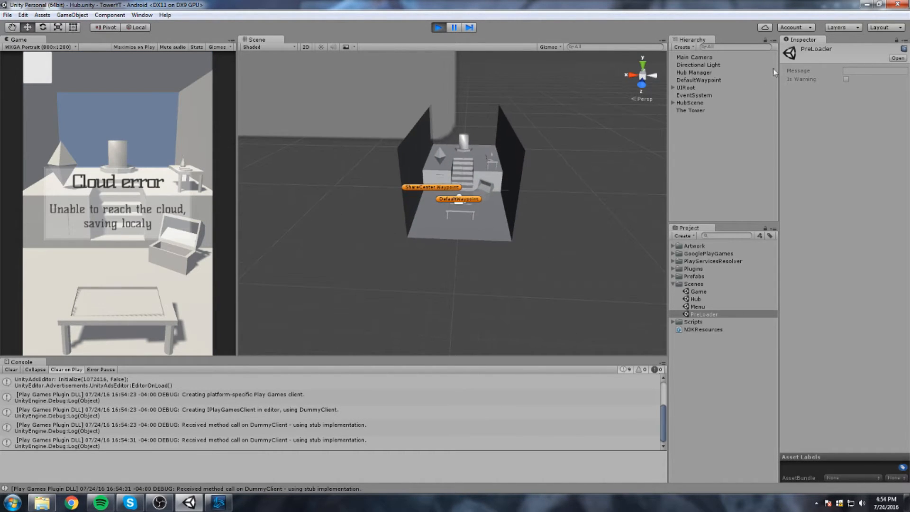
pyautogui.click(673, 103)
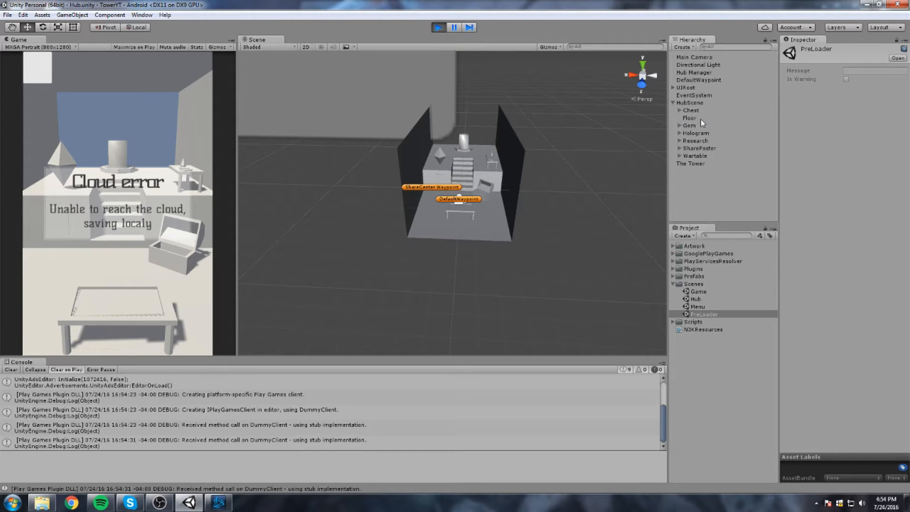
pyautogui.doubleClick(692, 110)
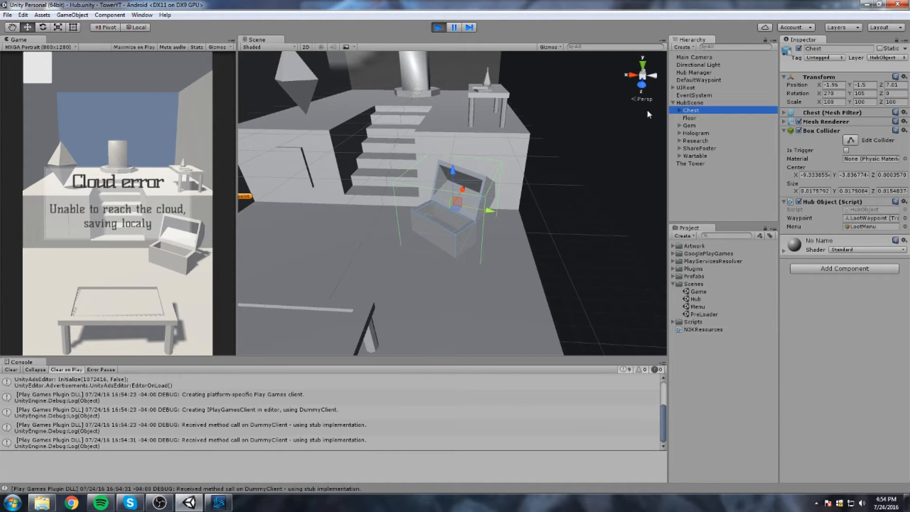
pyautogui.moveTo(506, 160); pyautogui.dragTo(581, 193)
pyautogui.scroll(-3, 581, 193)
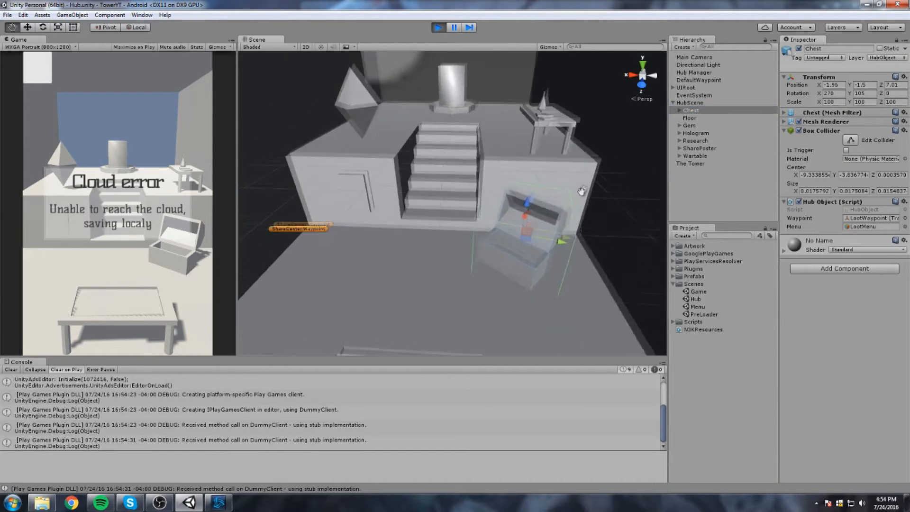
pyautogui.click(679, 110)
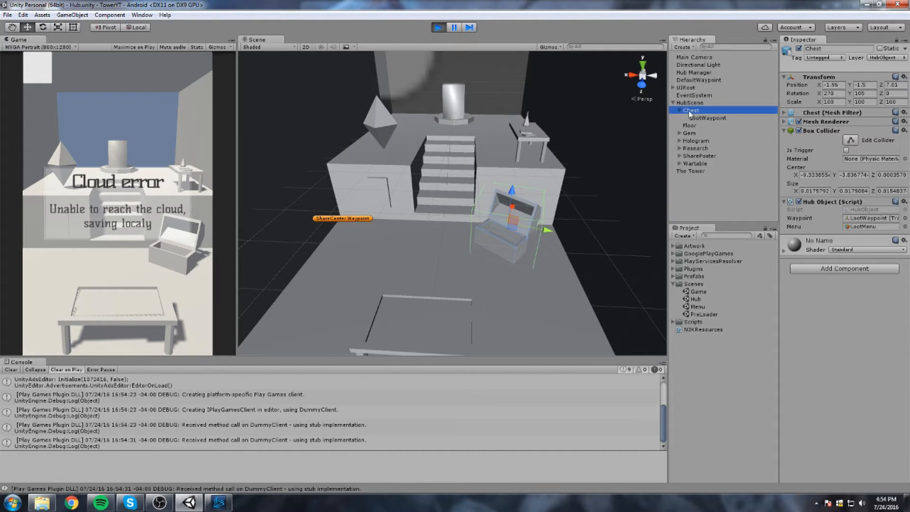
# Inspect the Gem and Hologram objects and view the Hologram's collider on the upper platform
pyautogui.click(700, 133)
pyautogui.click(699, 140)
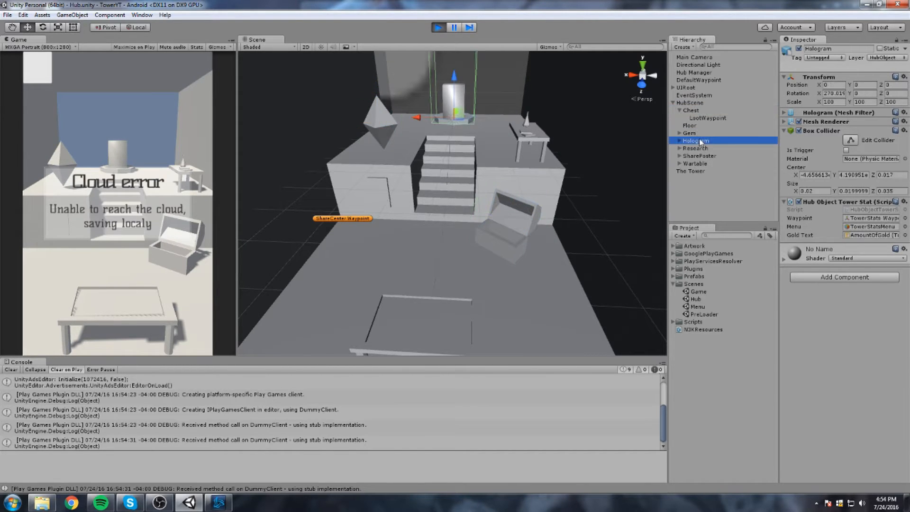
pyautogui.moveTo(585, 121); pyautogui.dragTo(591, 132)
pyautogui.press('f')
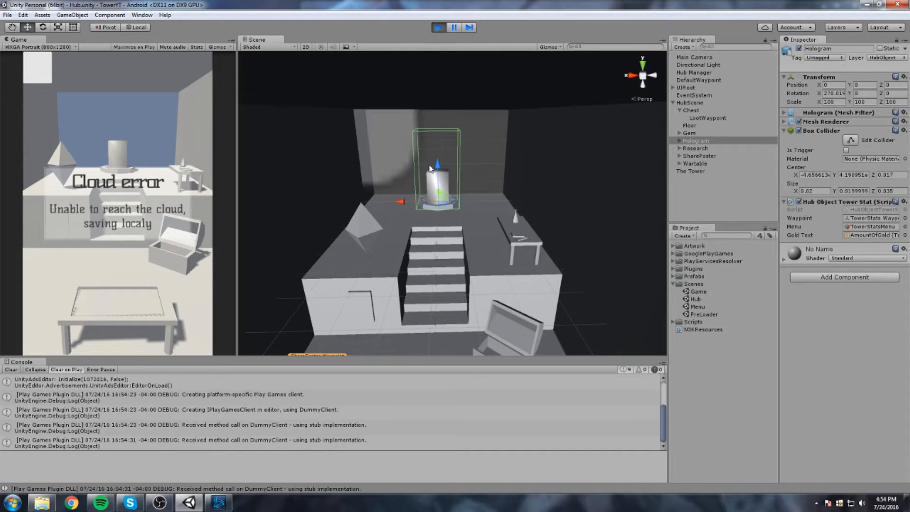
pyautogui.scroll(5, 441, 191)
pyautogui.moveTo(419, 223); pyautogui.dragTo(423, 184)
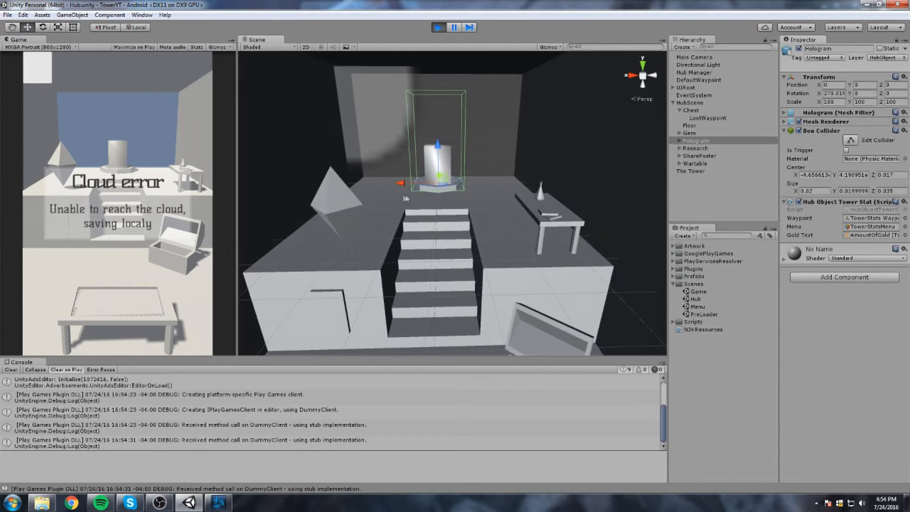
# Inspect LootWaypoint, the Gem's AbilityWaypoint, and the Chest's layer, collider and Hub Object script
pyautogui.click(707, 119)
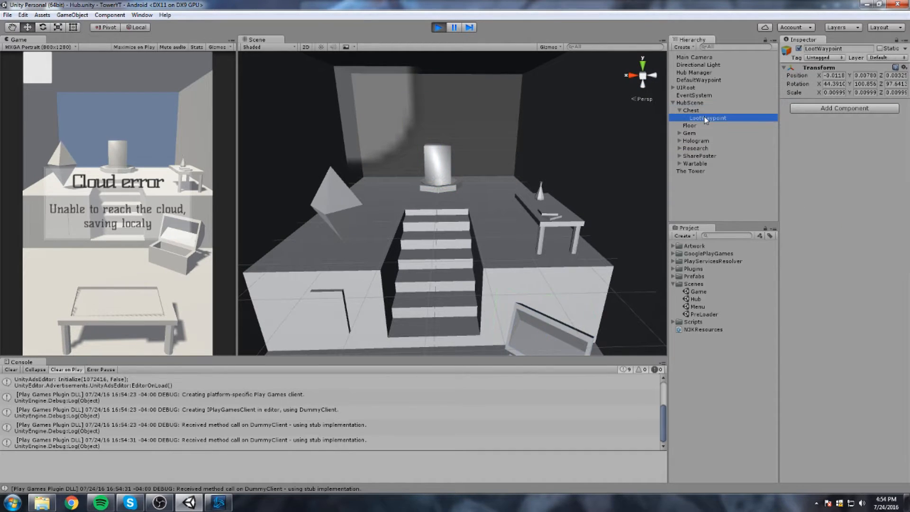
pyautogui.click(680, 133)
pyautogui.click(706, 141)
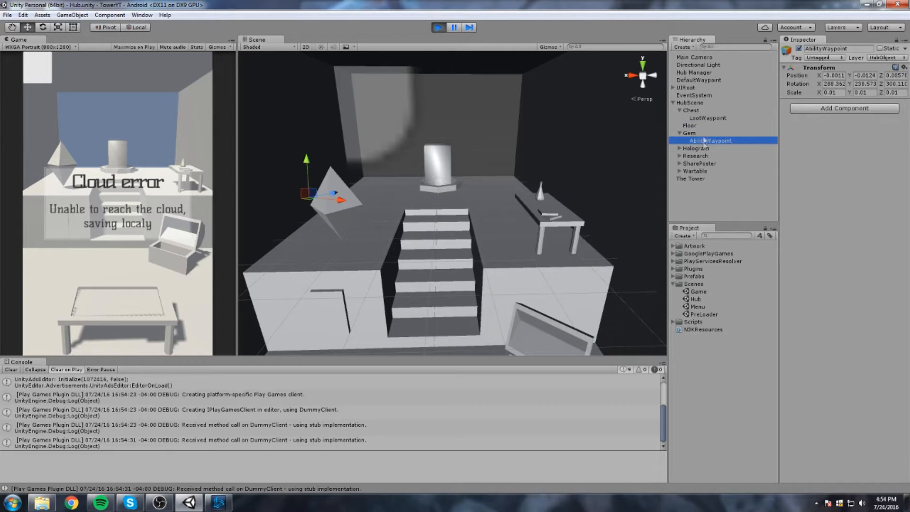
pyautogui.click(696, 112)
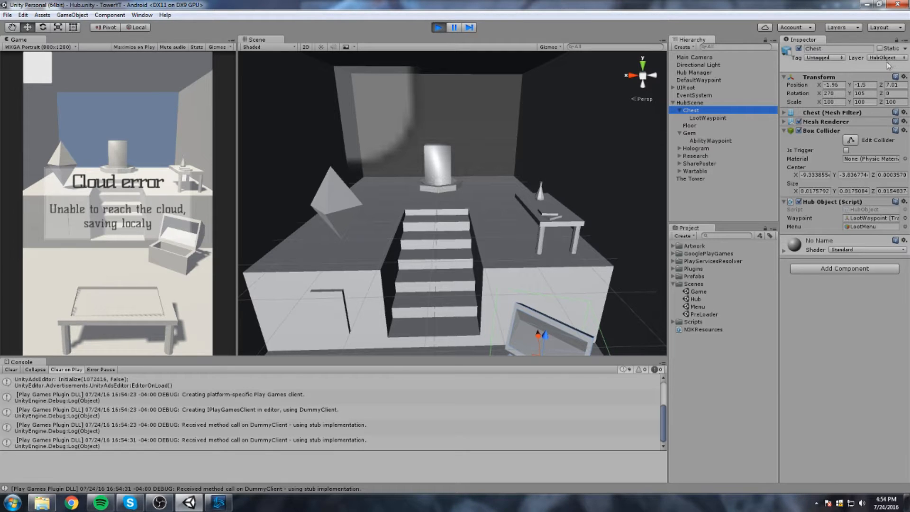
pyautogui.moveTo(534, 211); pyautogui.dragTo(469, 212)
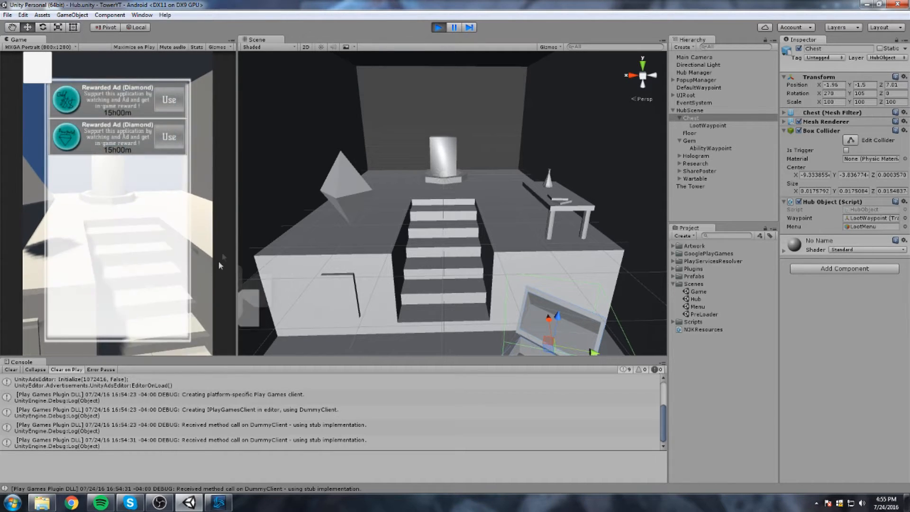
# Close the rewarded-ad menu, try the chest and the table's difficulty menu in the running game, and stop play mode
pyautogui.click(206, 237)
pyautogui.click(191, 231)
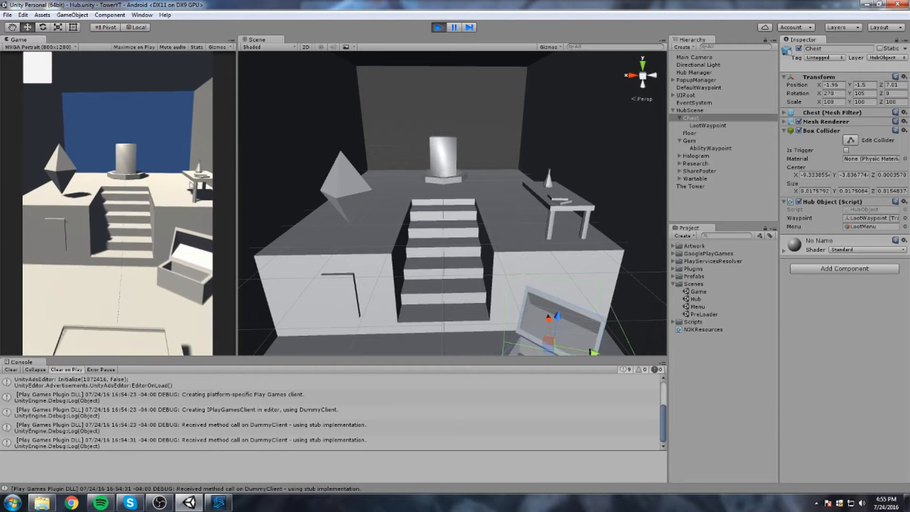
pyautogui.click(183, 231)
pyautogui.click(202, 208)
pyautogui.click(122, 322)
pyautogui.click(122, 323)
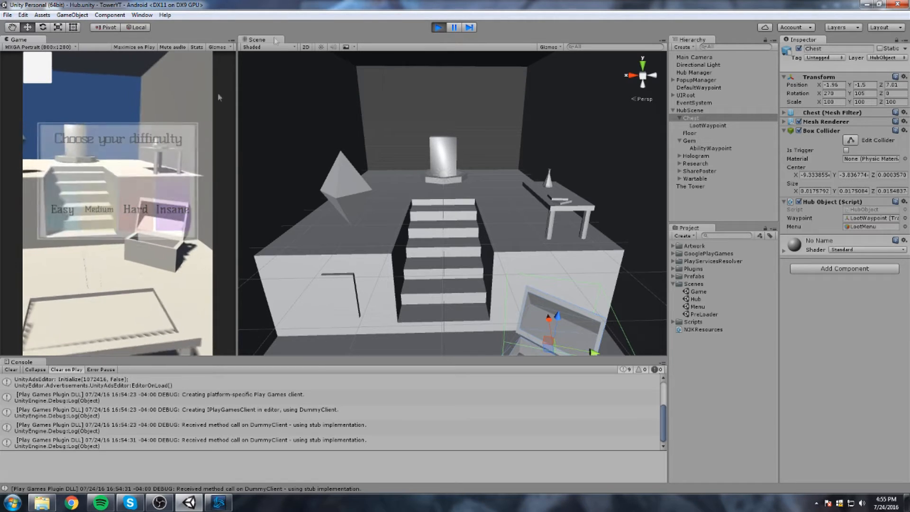
pyautogui.click(437, 26)
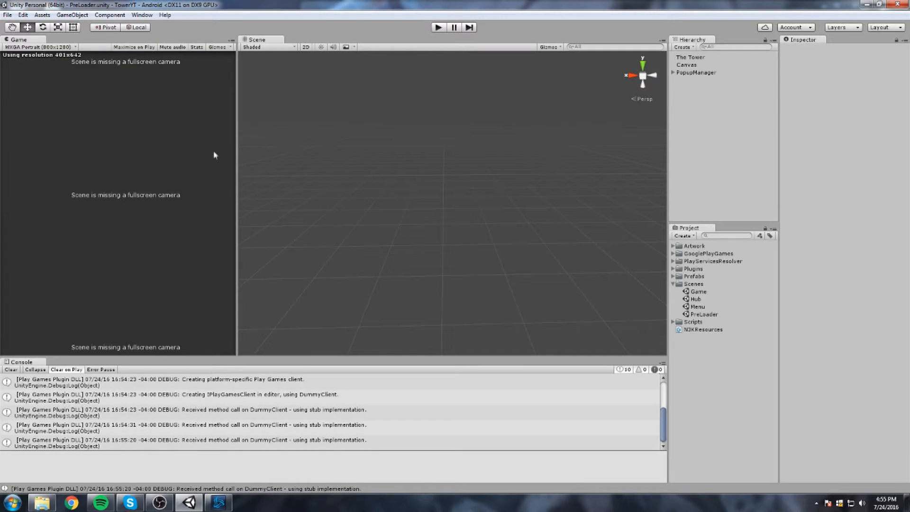
# Reveal the project's Artwork folder in Windows Explorer and open the Models folder of the TowerYT project
pyautogui.click(709, 253)
pyautogui.click(693, 246)
pyautogui.rightClick(694, 246)
pyautogui.rightClick(693, 248)
pyautogui.click(752, 263)
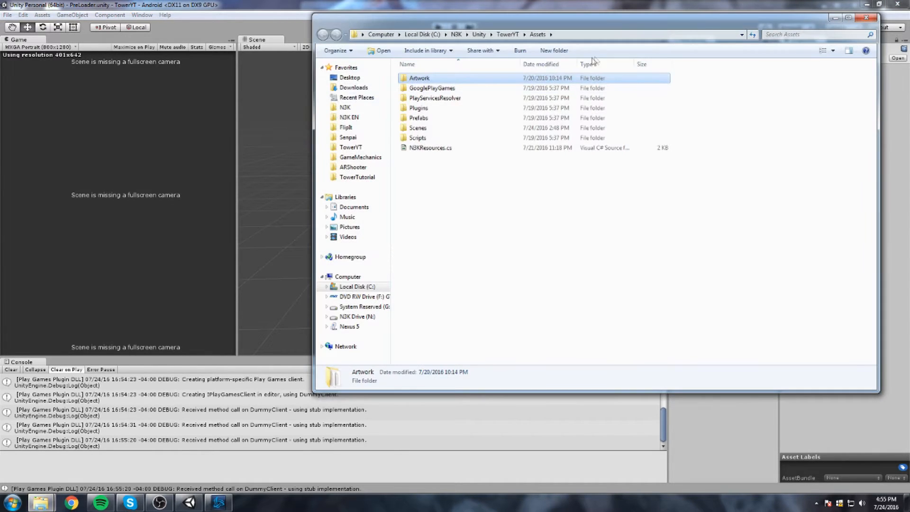
pyautogui.click(508, 34)
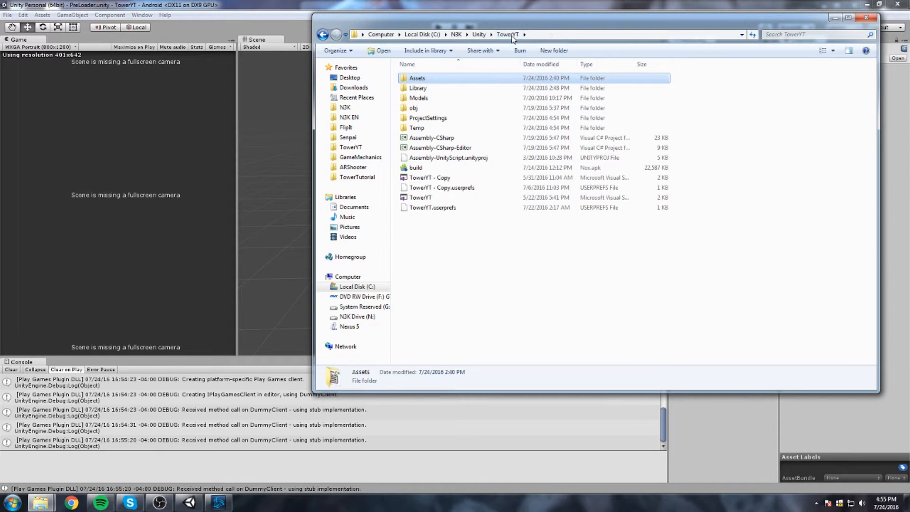
pyautogui.doubleClick(425, 98)
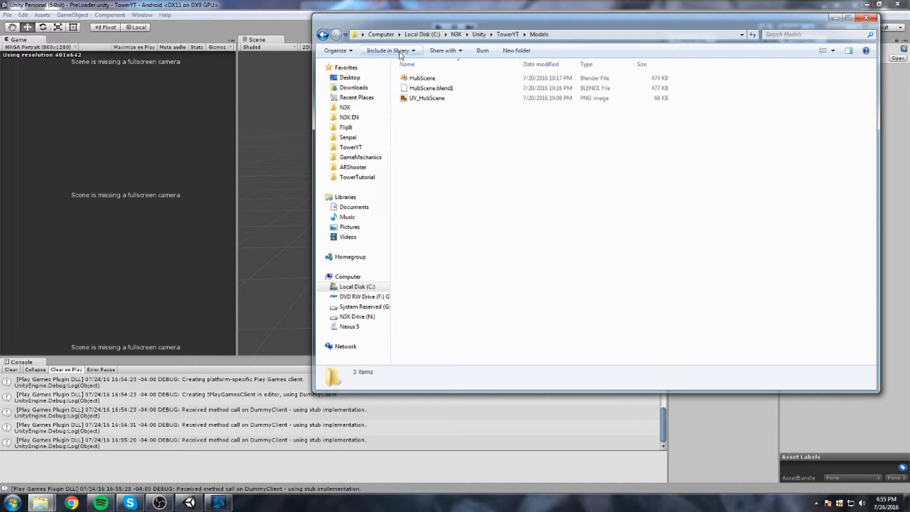
# Look through the HubScene model files and view the UV_HubScene layout image, closing the viewer when done
pyautogui.click(441, 79)
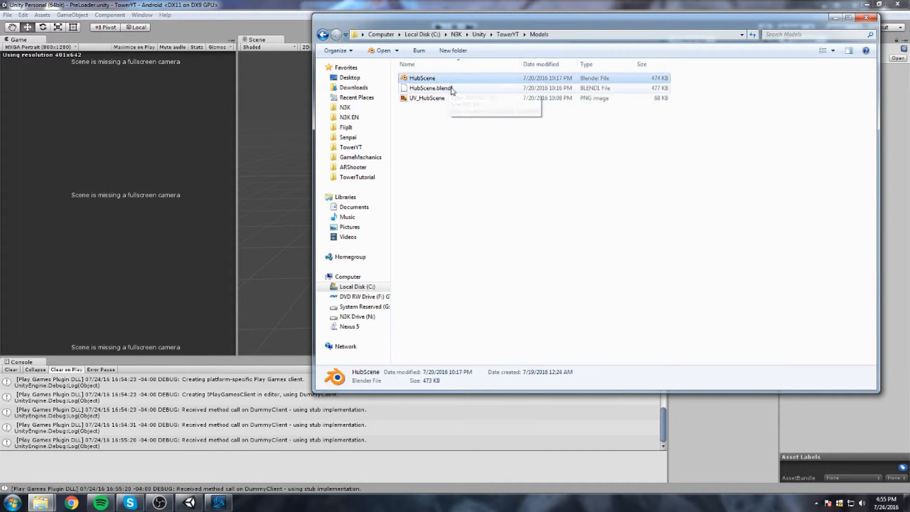
pyautogui.click(452, 90)
pyautogui.press('Down')
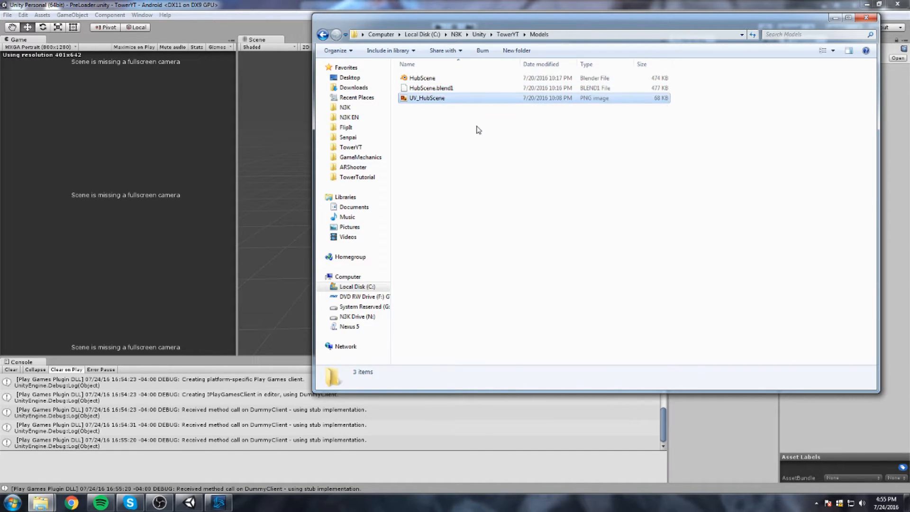
pyautogui.press('Return')
pyautogui.scroll(-3, 296, 154)
pyautogui.scroll(2, 306, 154)
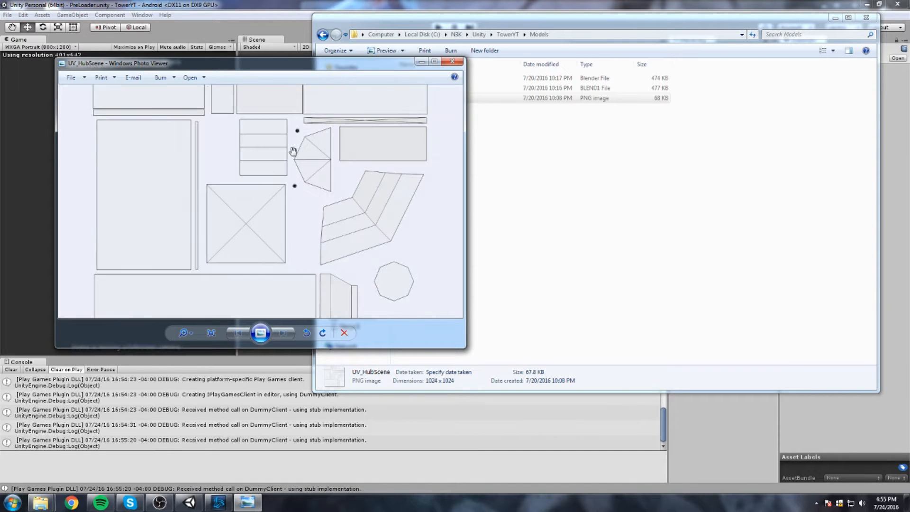
pyautogui.click(453, 62)
# Launch Photoshop and open the UV_HubScene PNG from the Models folder in it
pyautogui.moveTo(521, 17); pyautogui.dragTo(547, 45)
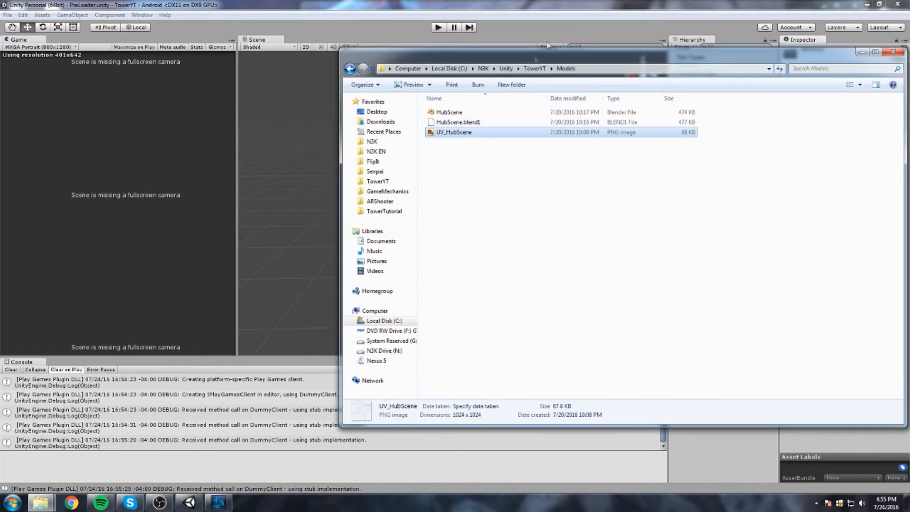
pyautogui.press('super')
pyautogui.write('pho')
pyautogui.press('Return')
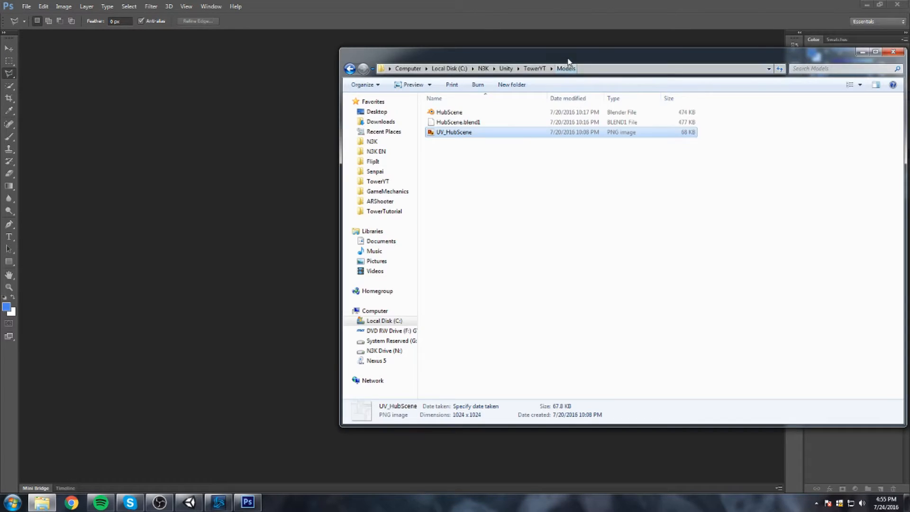
pyautogui.moveTo(593, 53); pyautogui.dragTo(751, 98)
pyautogui.moveTo(616, 177); pyautogui.dragTo(414, 131)
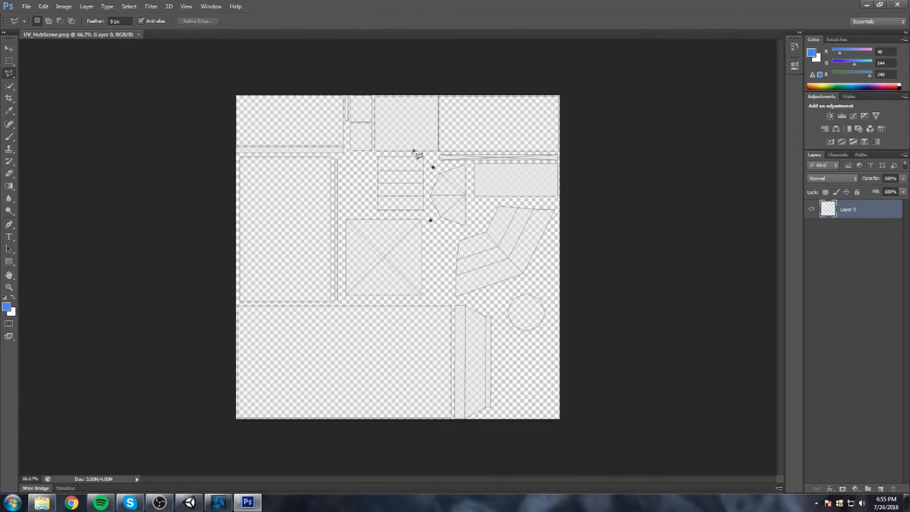
# Check the pixel dimensions of the UV_HubScene image in Windows Explorer and return to the Photoshop document
pyautogui.click(42, 502)
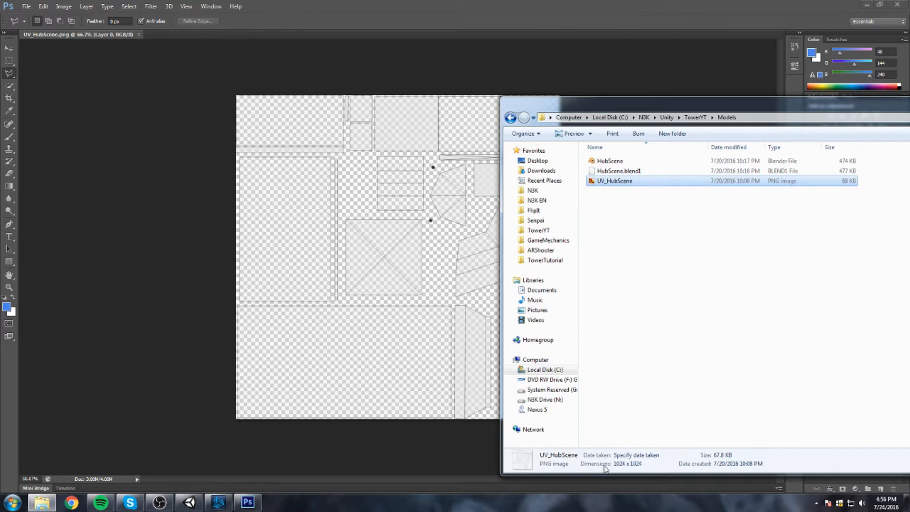
pyautogui.click(620, 46)
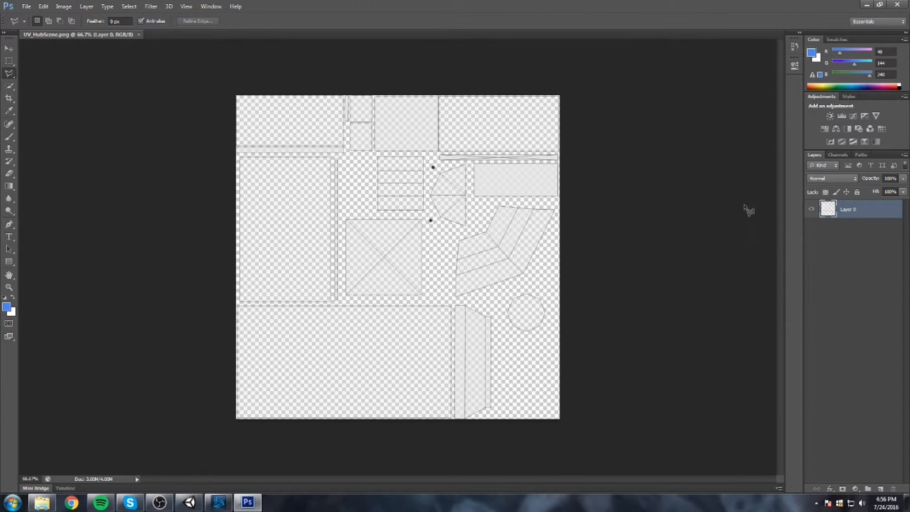
pyautogui.rightClick(874, 477)
pyautogui.click(744, 295)
# Add a new layer beneath the UV layout layer, rename the layout layer "UV", and check it by toggling its visibility
pyautogui.scroll(3, 397, 188)
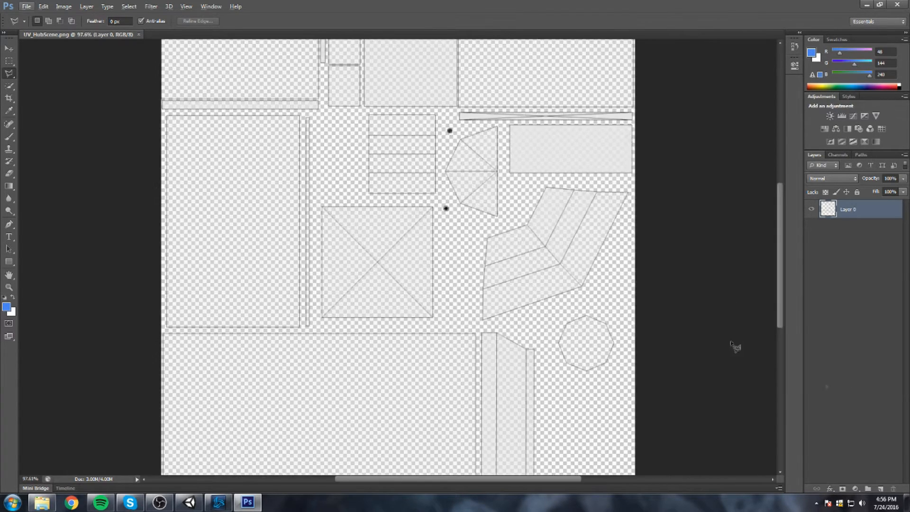
pyautogui.click(881, 488)
pyautogui.moveTo(867, 225); pyautogui.dragTo(854, 209)
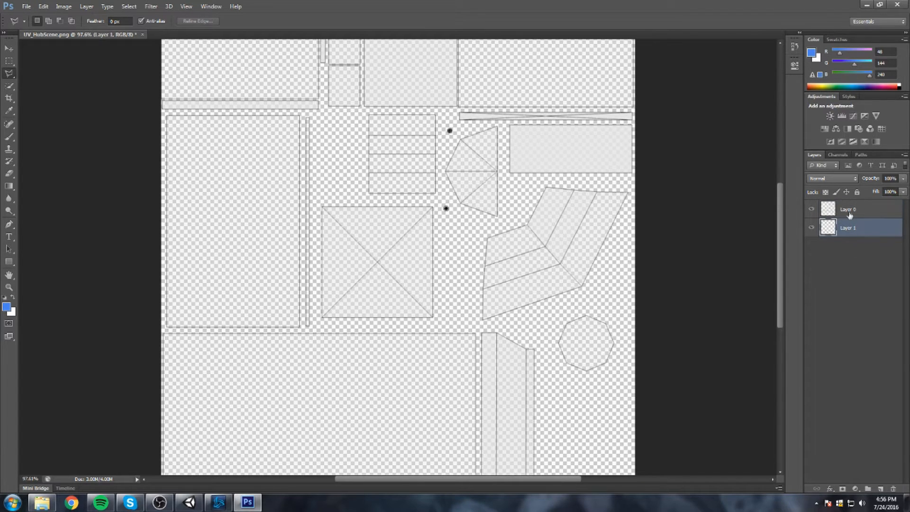
pyautogui.doubleClick(848, 210)
pyautogui.write('UV')
pyautogui.press('Return')
pyautogui.click(811, 209)
pyautogui.click(812, 209)
# Fill Layer 1 beneath the UV layout with black (000000) using the Paint Bucket
pyautogui.click(853, 228)
pyautogui.press('g')
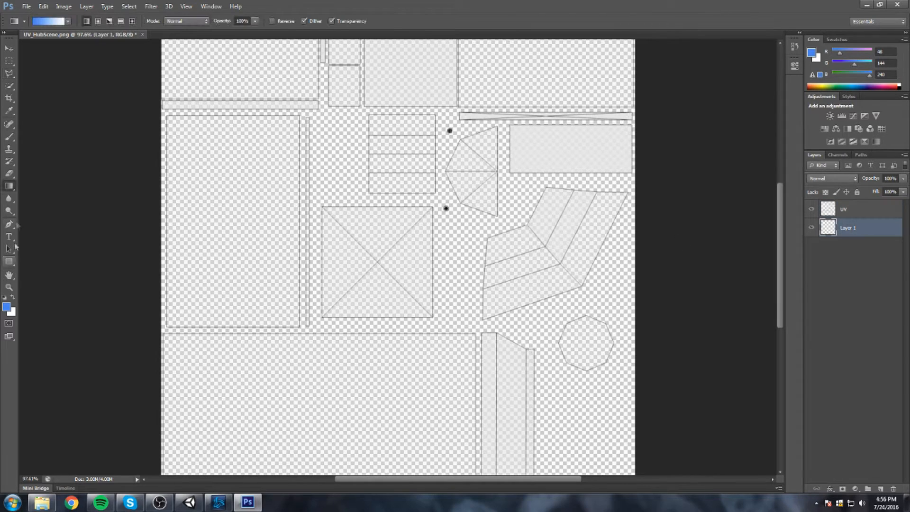
pyautogui.rightClick(9, 187)
pyautogui.click(44, 194)
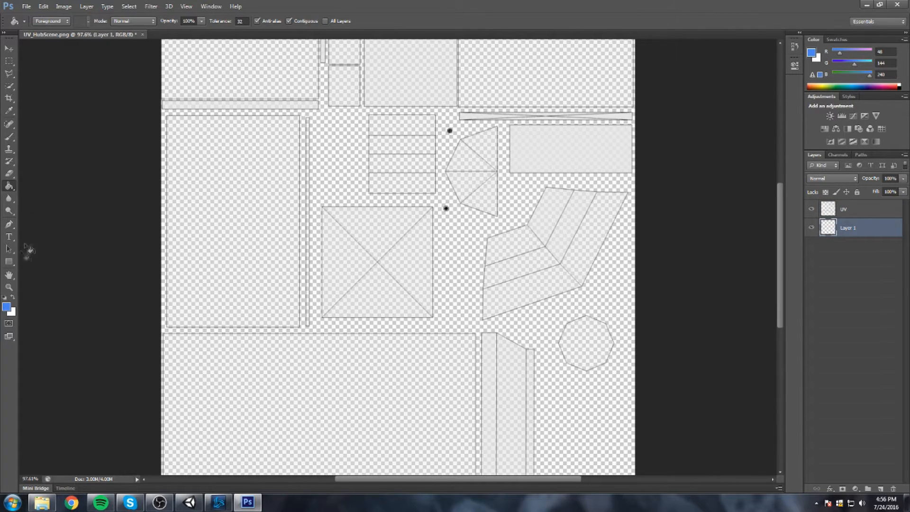
pyautogui.click(7, 307)
pyautogui.moveTo(403, 280); pyautogui.dragTo(650, 420)
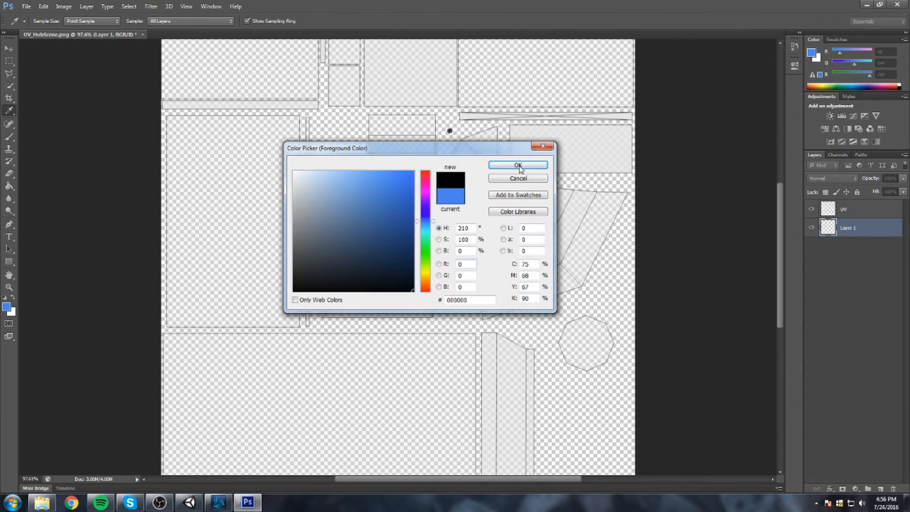
pyautogui.click(519, 165)
pyautogui.click(402, 192)
# Inspect the UV islands against the black background by toggling Layer 1's visibility
pyautogui.scroll(-1, 379, 197)
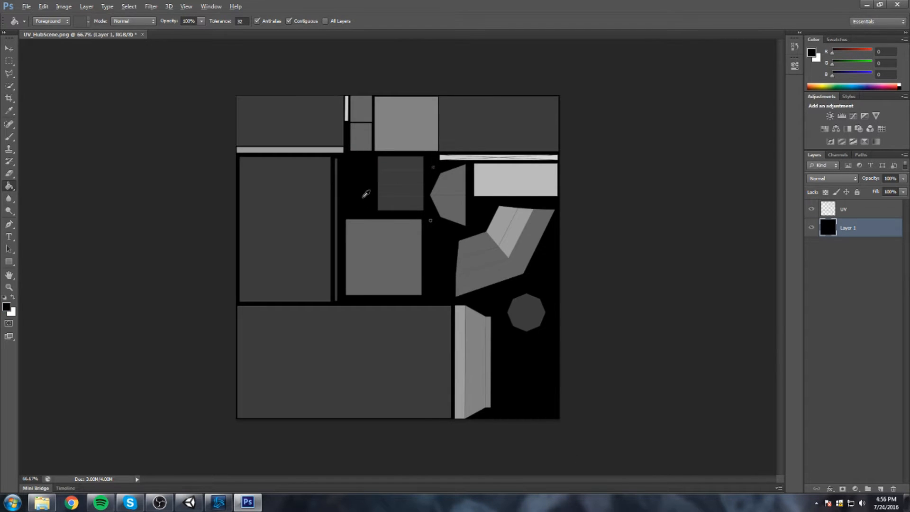
pyautogui.scroll(2, 366, 194)
pyautogui.scroll(-1, 362, 192)
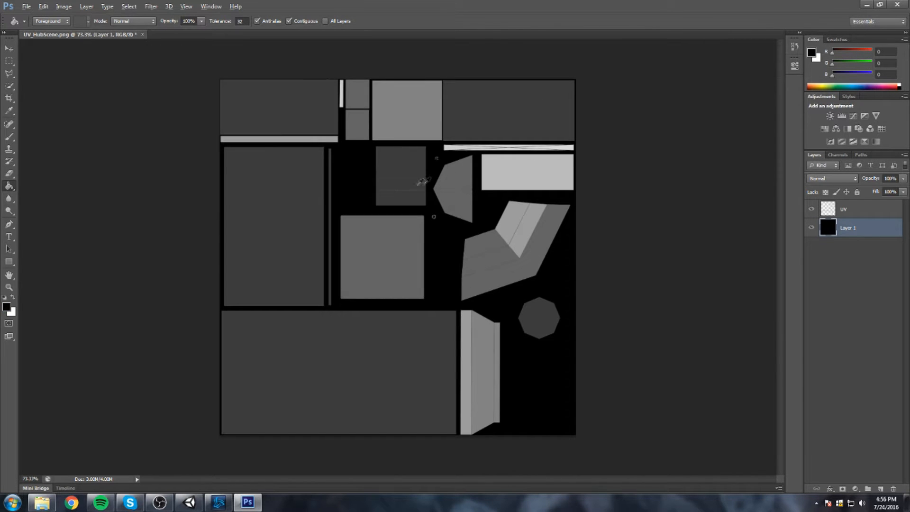
pyautogui.scroll(-2, 424, 180)
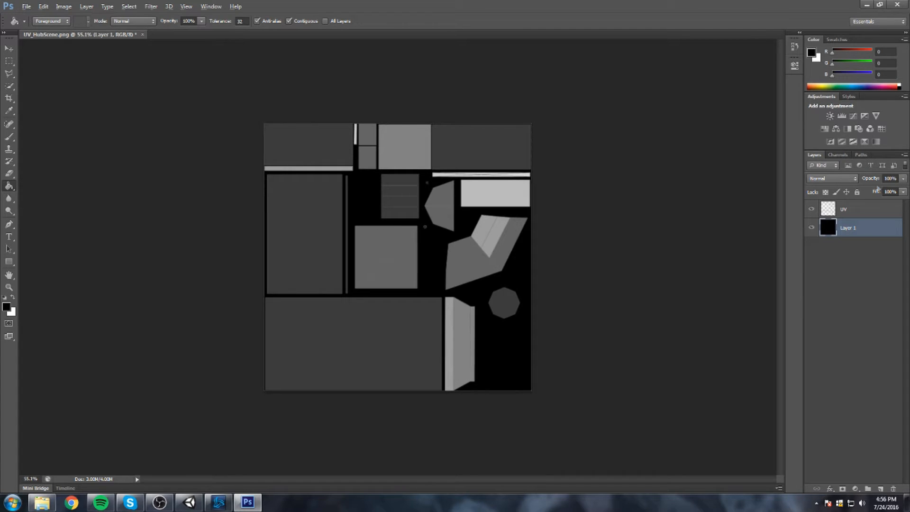
pyautogui.click(811, 228)
pyautogui.click(812, 227)
# Create a layer group above the UV layer and name it "ResearchTable"
pyautogui.scroll(2, 397, 257)
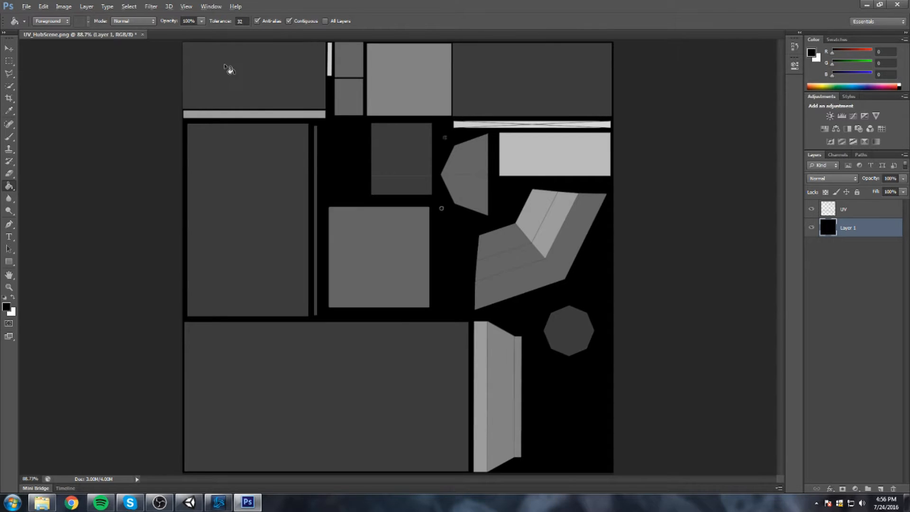
pyautogui.scroll(3, 229, 69)
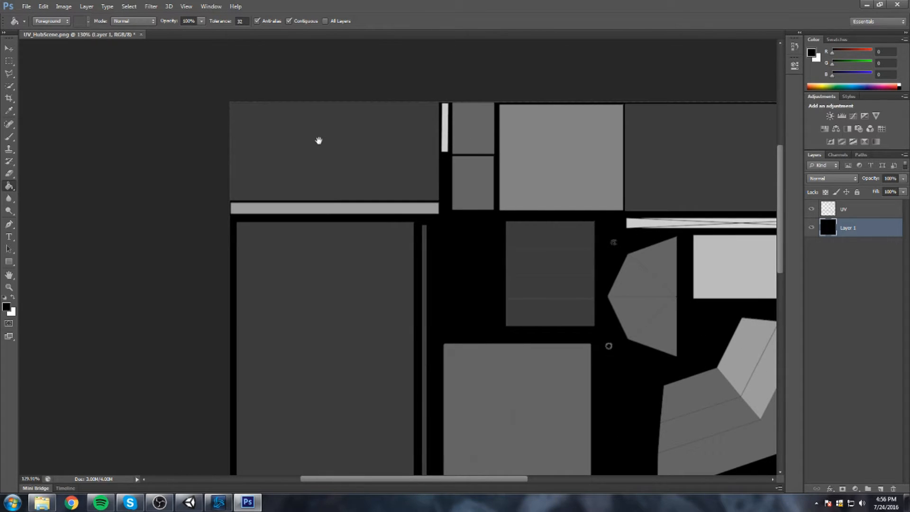
pyautogui.moveTo(393, 172); pyautogui.dragTo(354, 169)
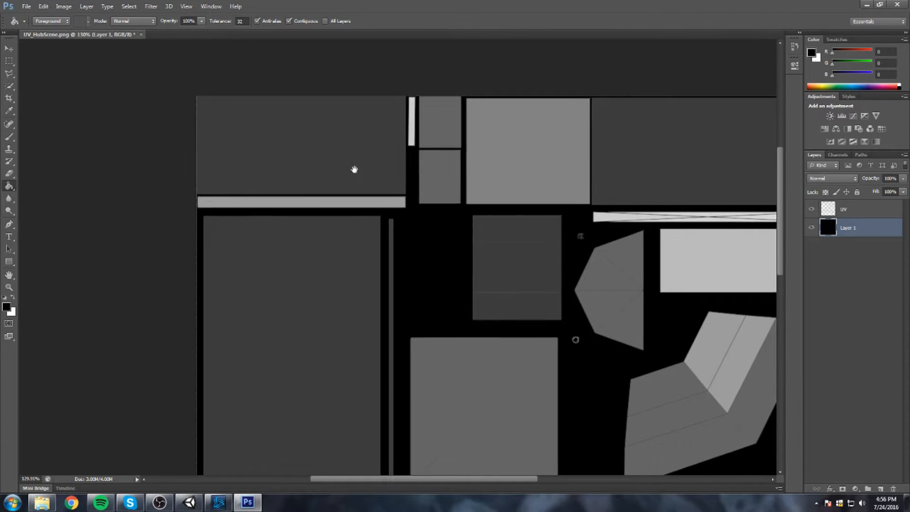
pyautogui.click(828, 214)
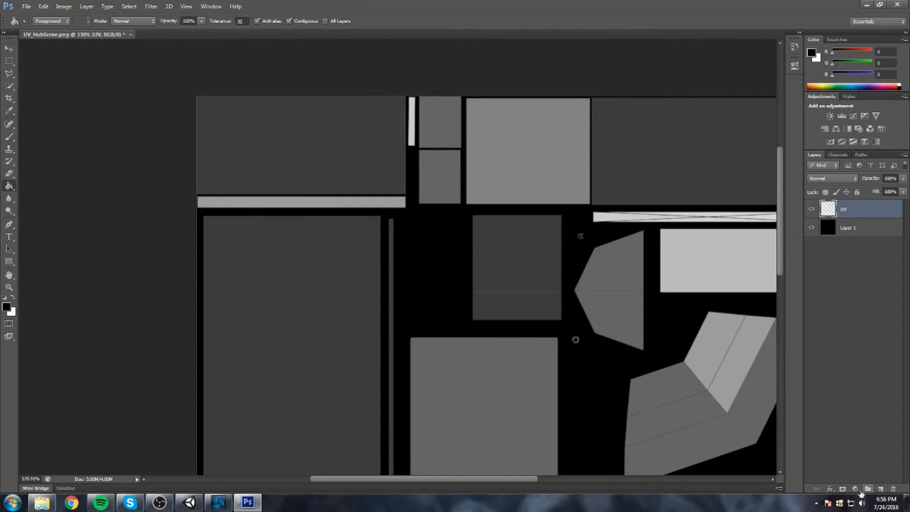
pyautogui.click(868, 488)
pyautogui.doubleClick(836, 205)
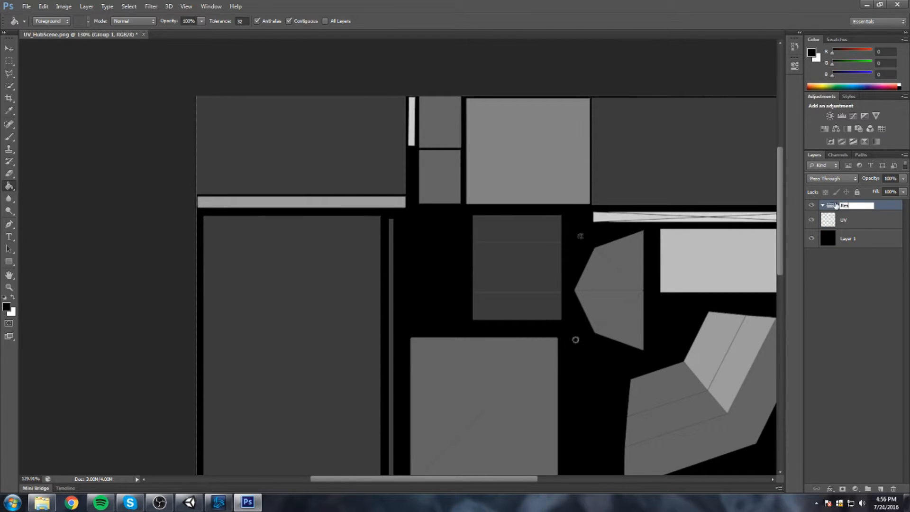
pyautogui.write('ResearchTable')
pyautogui.press('Return')
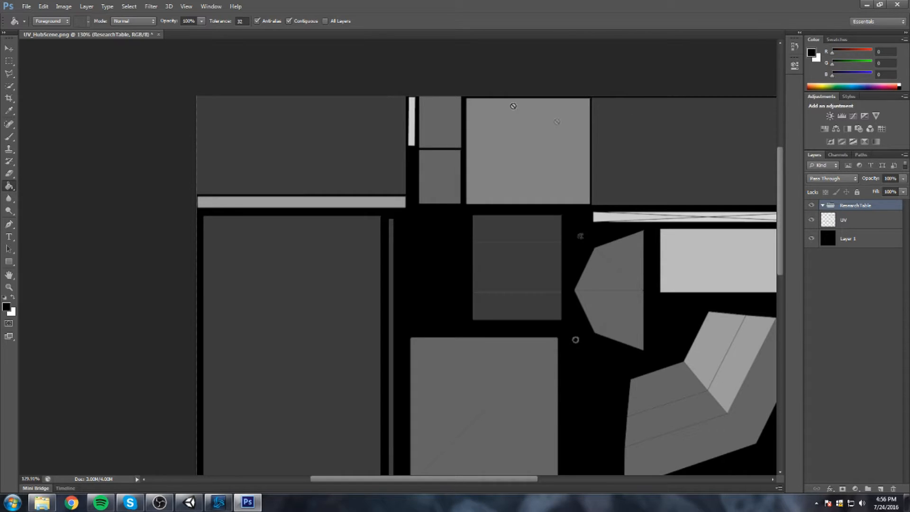
# Add a new empty layer inside the ResearchTable group and leave it selected, keeping its default name
pyautogui.click(880, 489)
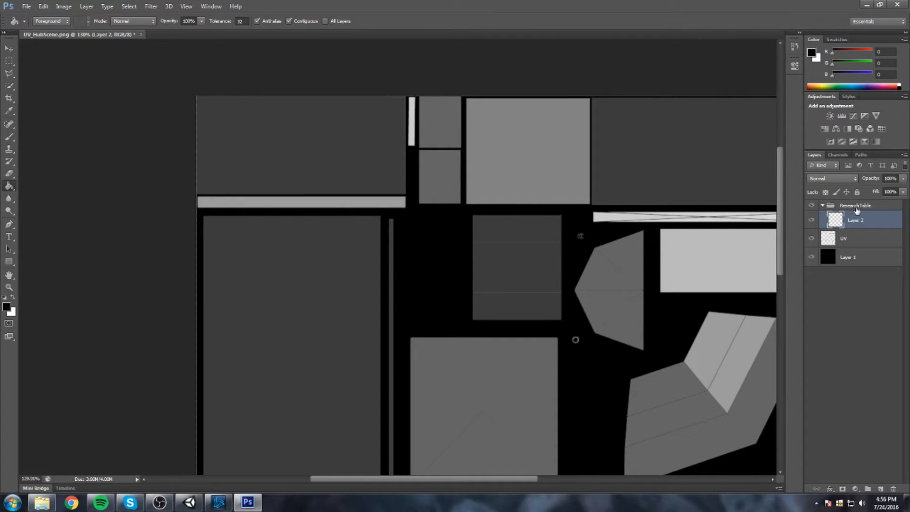
pyautogui.click(857, 207)
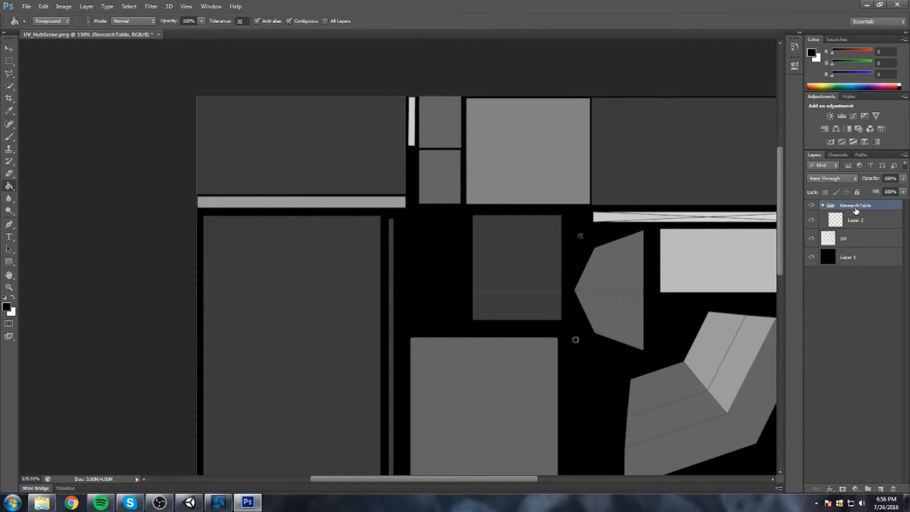
pyautogui.doubleClick(853, 220)
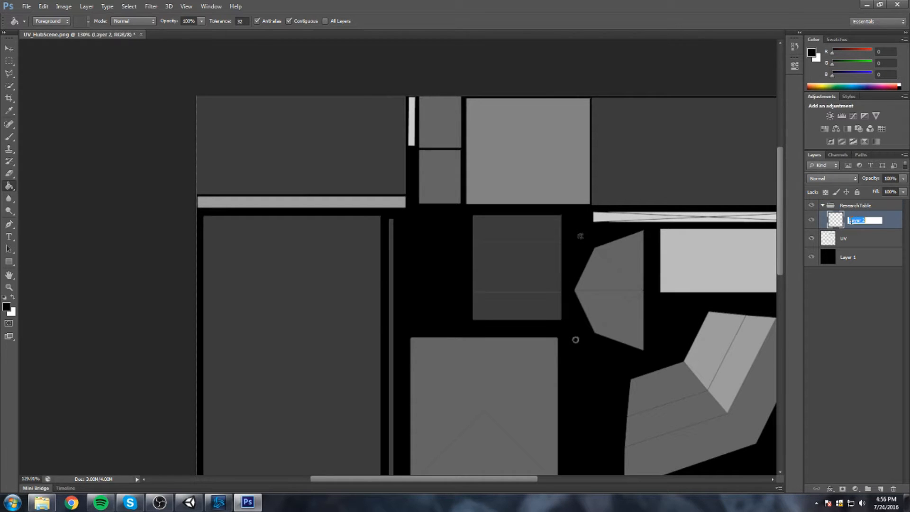
pyautogui.press('Return')
# Fill a rectangular selection over the upper-left UV island with golden brown 9f7000 on the new layer
pyautogui.keyDown('alt'); pyautogui.scroll(2, 355, 119); pyautogui.keyUp('alt')
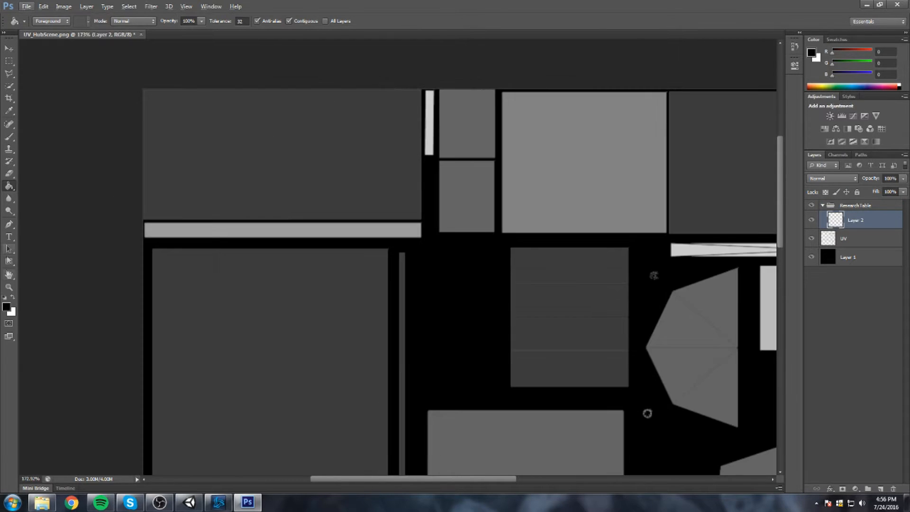
pyautogui.click(7, 307)
pyautogui.moveTo(426, 265); pyautogui.dragTo(426, 281)
pyautogui.moveTo(406, 249); pyautogui.dragTo(423, 217)
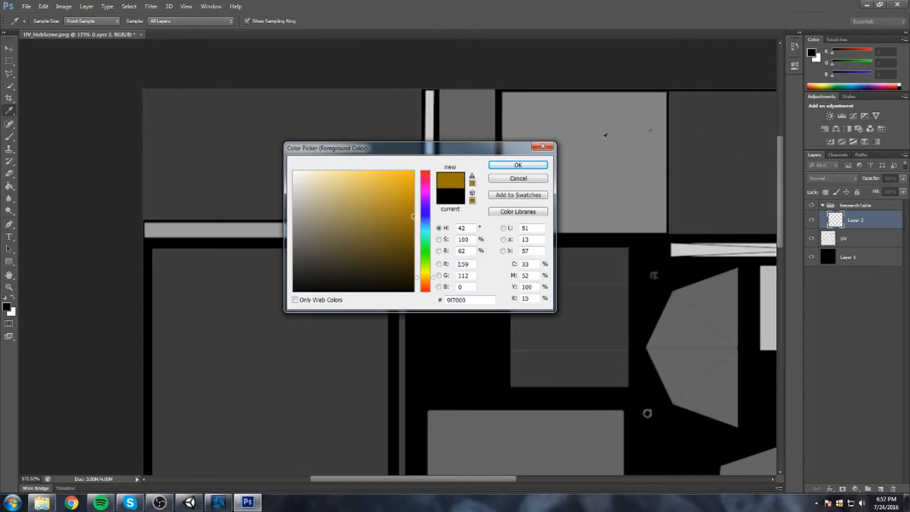
pyautogui.press('Return')
pyautogui.press('g')
pyautogui.scroll(2, 160, 112)
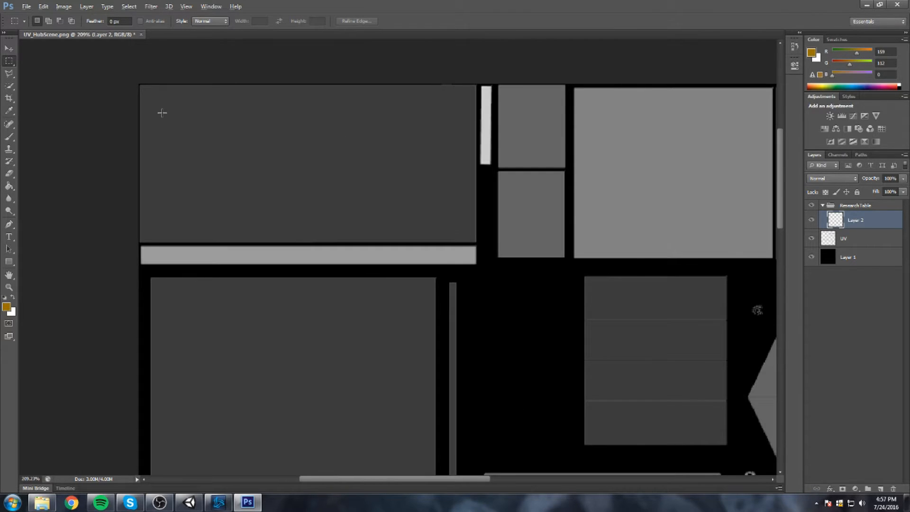
pyautogui.moveTo(131, 76); pyautogui.dragTo(541, 269)
pyautogui.press('g')
pyautogui.click(333, 195)
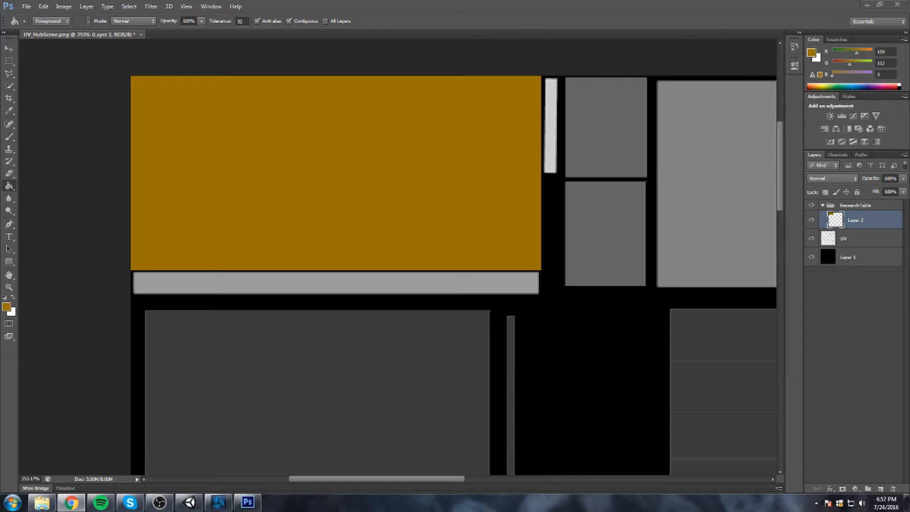
# Switch to Chrome, find "Wood texture" in Google Images, open the first orange-red grain result at full size, and copy it
pyautogui.hotkey('alt', 'Tab')
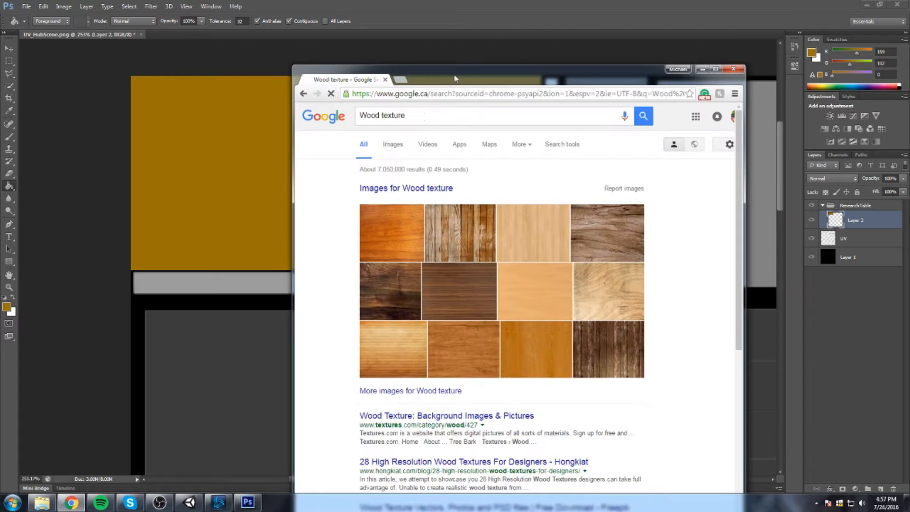
pyautogui.click(405, 155)
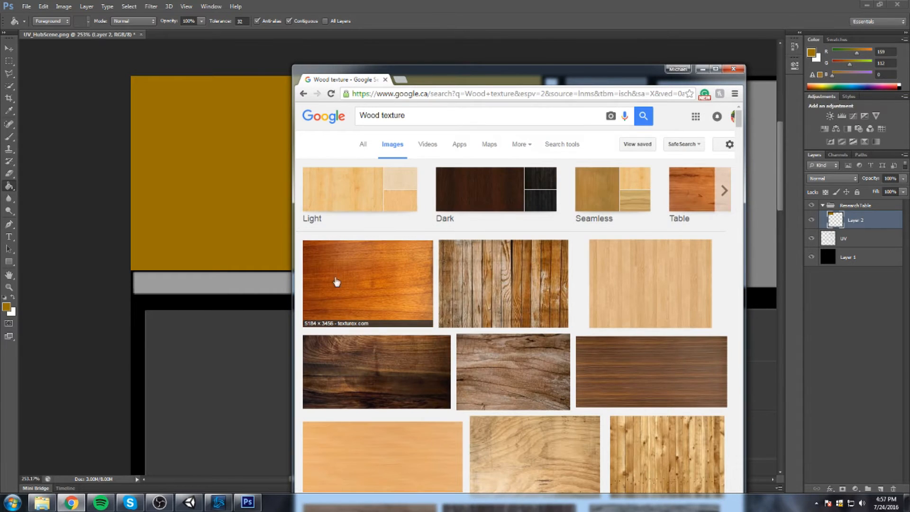
pyautogui.click(335, 280)
pyautogui.click(583, 323)
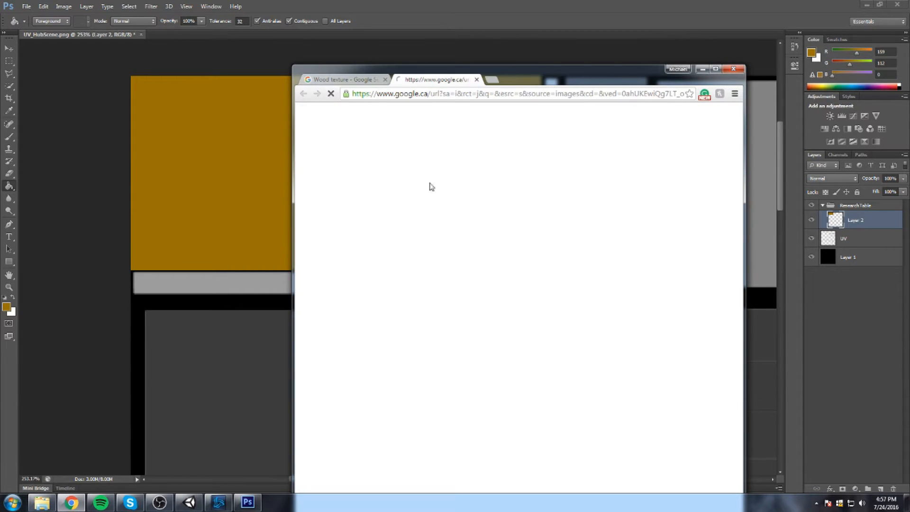
pyautogui.rightClick(515, 193)
pyautogui.click(545, 221)
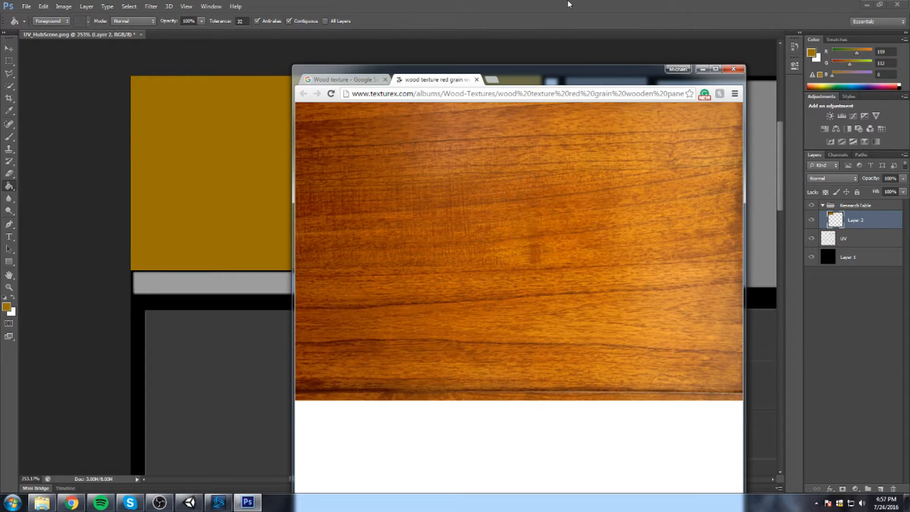
# Clear the Photoshop selection, copy the wood image again from Chrome, and paste it into the ResearchTable group
pyautogui.hotkey('alt', 'Tab')
pyautogui.press('m')
pyautogui.hotkey('ctrl', 'd')
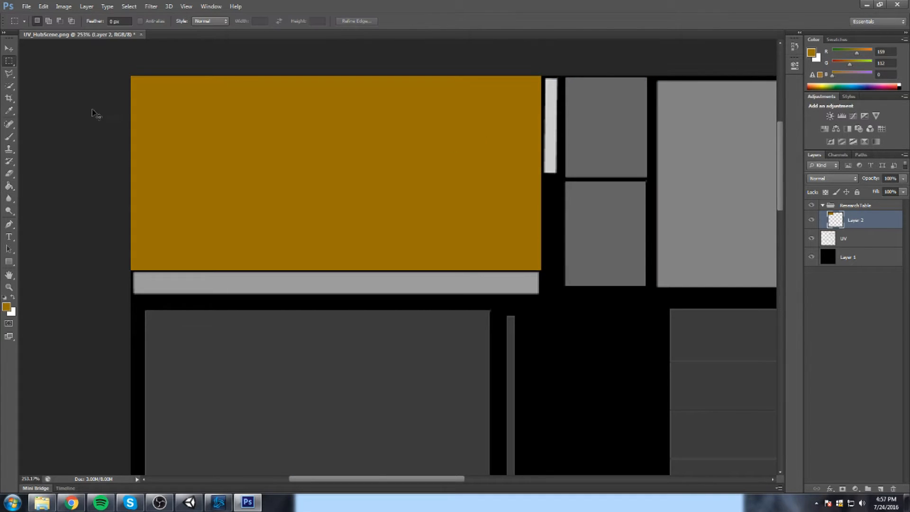
pyautogui.click(42, 502)
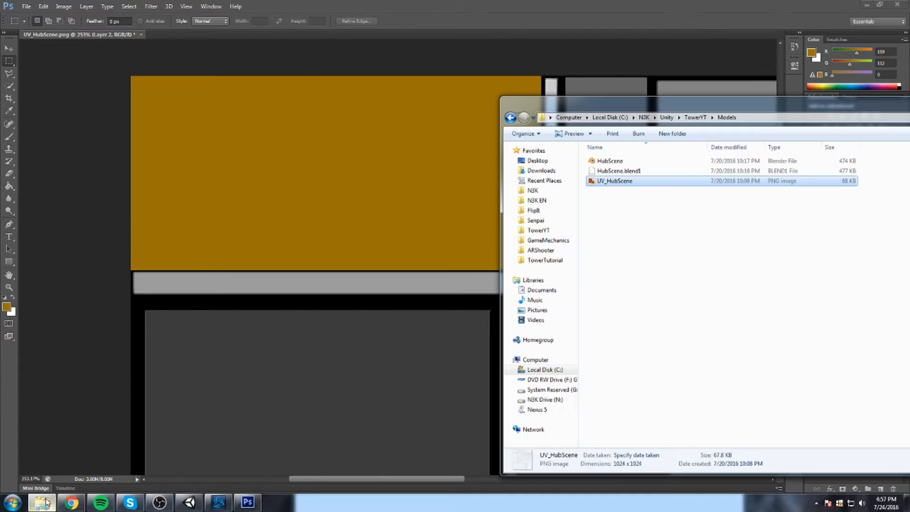
pyautogui.click(71, 503)
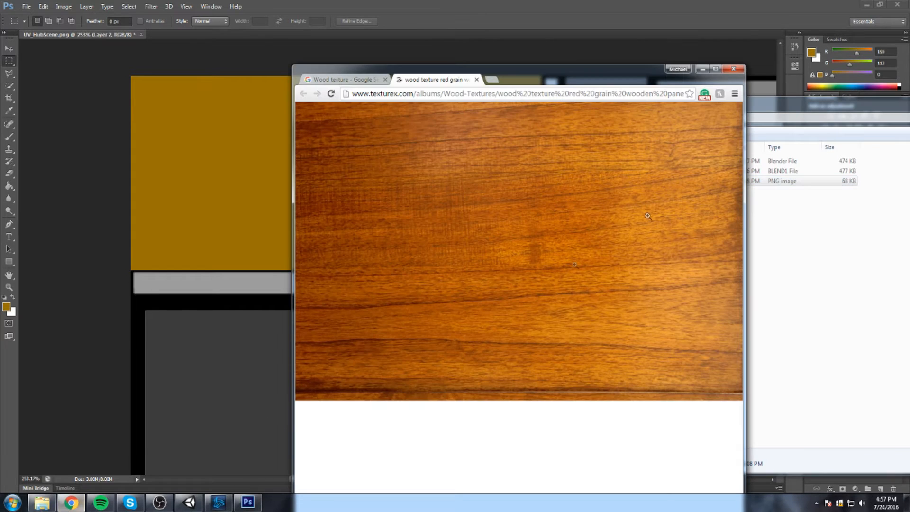
pyautogui.rightClick(442, 162)
pyautogui.click(477, 190)
pyautogui.click(224, 121)
pyautogui.hotkey('ctrl', 'v')
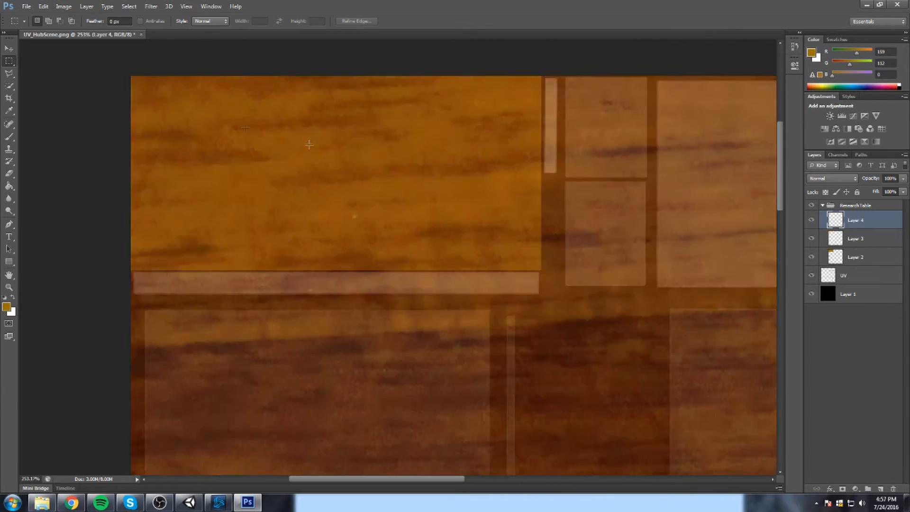
pyautogui.hotkey('ctrl', 'v')
# Delete the duplicate pasted wood layer and select the remaining one
pyautogui.click(858, 257)
pyautogui.click(862, 242)
pyautogui.press('Delete')
pyautogui.click(861, 224)
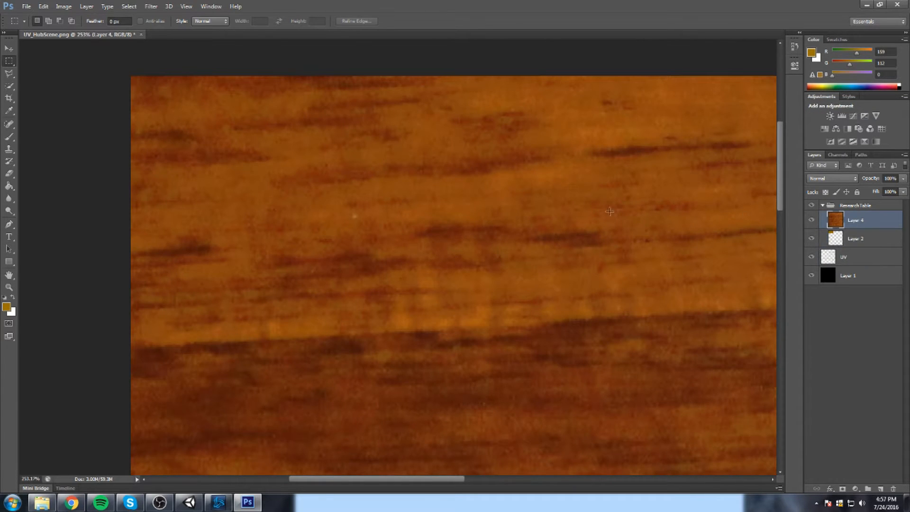
# Scale and position the wood layer with Free Transform to cover the brown rectangle and the thin strip below it, and apply it
pyautogui.scroll(-8, 616, 210)
pyautogui.hotkey('ctrl', 't')
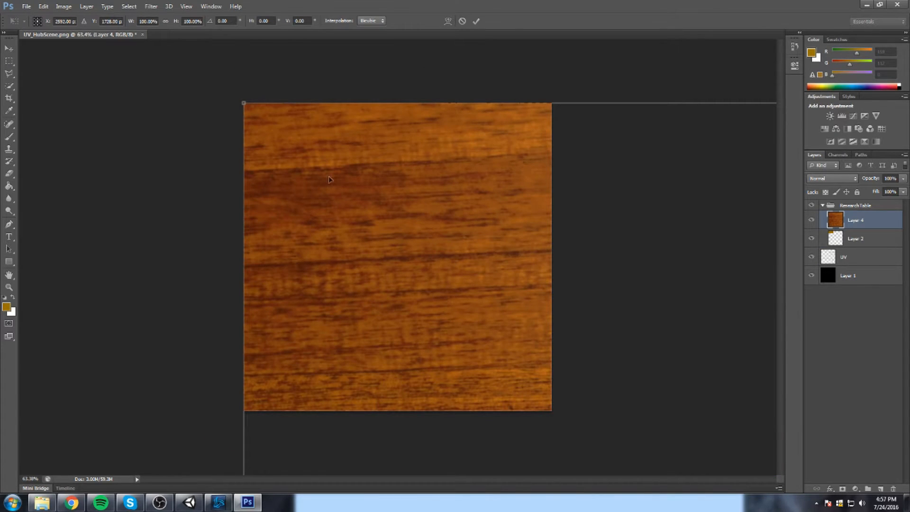
pyautogui.moveTo(241, 99); pyautogui.dragTo(264, 113)
pyautogui.hotkey('ctrl', '+')
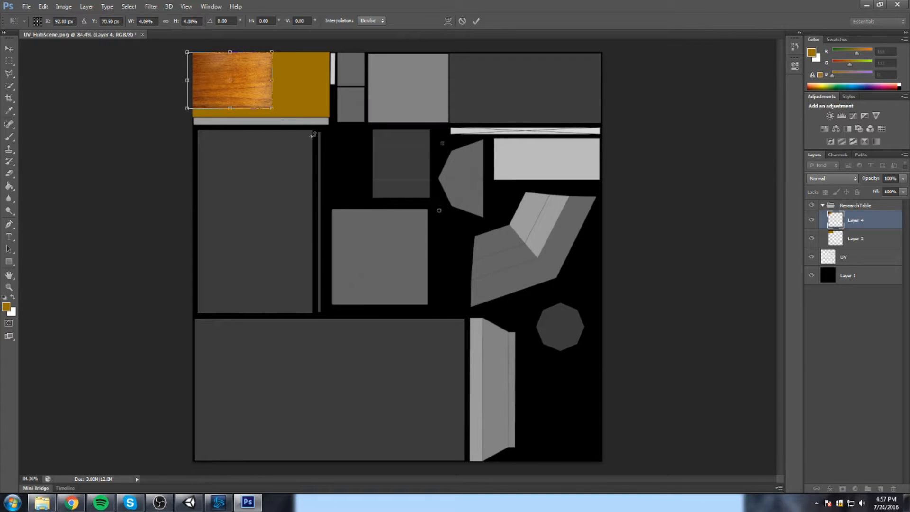
pyautogui.moveTo(269, 103); pyautogui.dragTo(289, 99)
pyautogui.click(476, 21)
pyautogui.press('m')
# Save the texture document as a layered Photoshop file named UV_HubScene in the Models folder
pyautogui.click(25, 6)
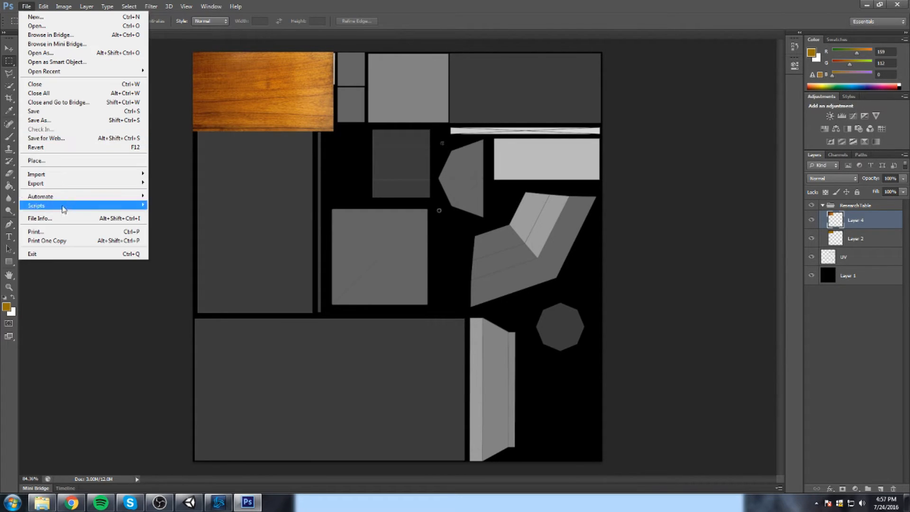
pyautogui.click(48, 121)
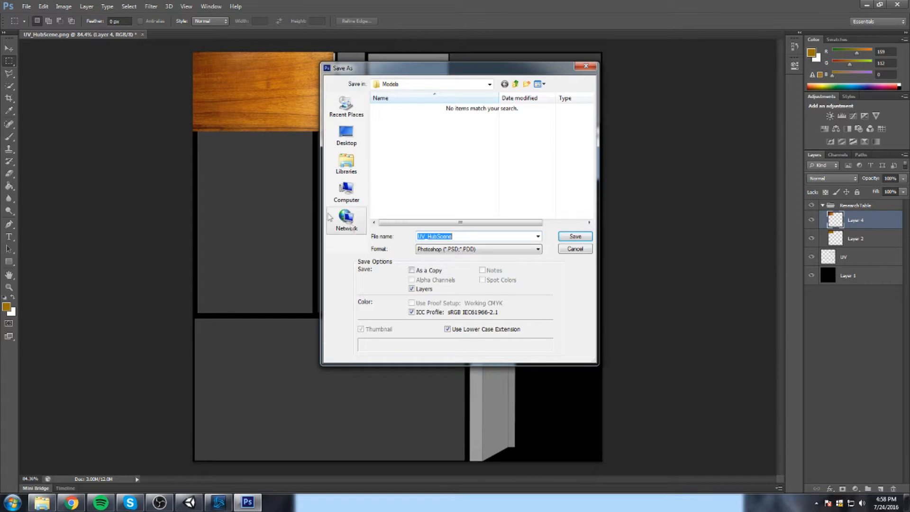
pyautogui.click(453, 247)
pyautogui.click(488, 161)
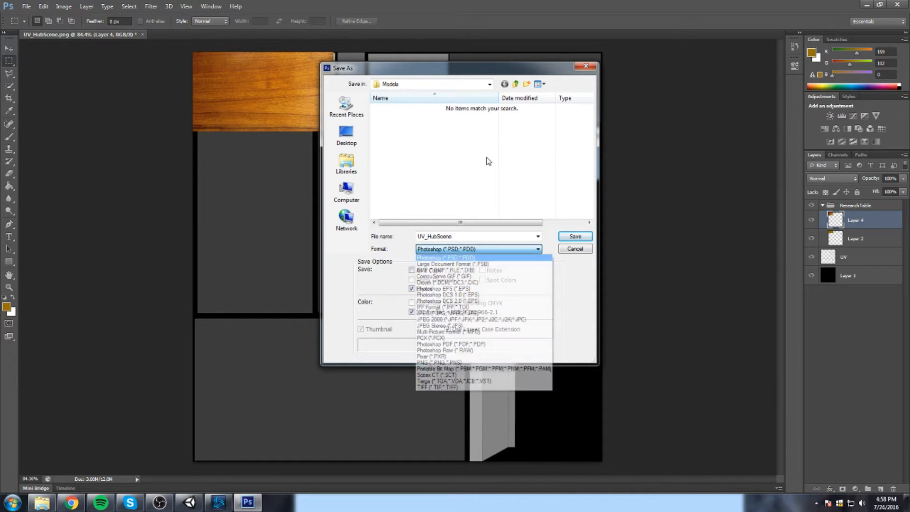
pyautogui.click(424, 89)
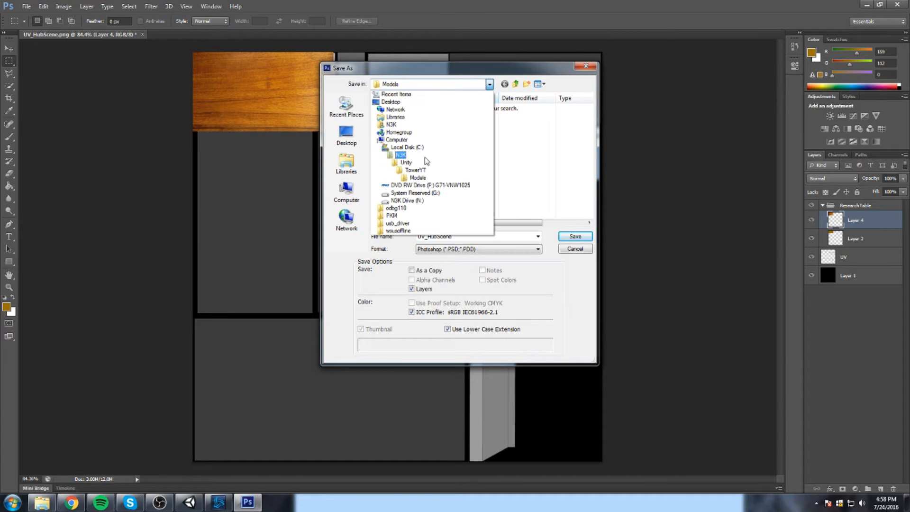
pyautogui.click(422, 182)
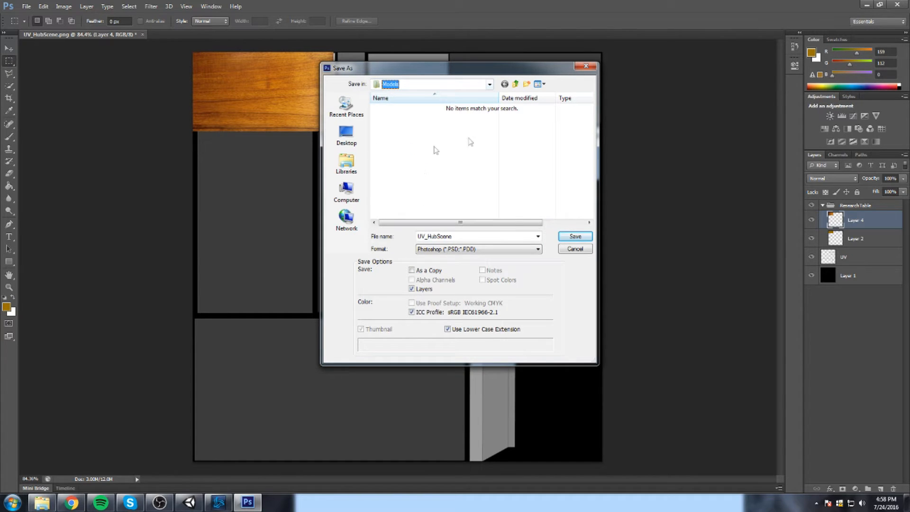
pyautogui.click(574, 237)
pyautogui.click(561, 155)
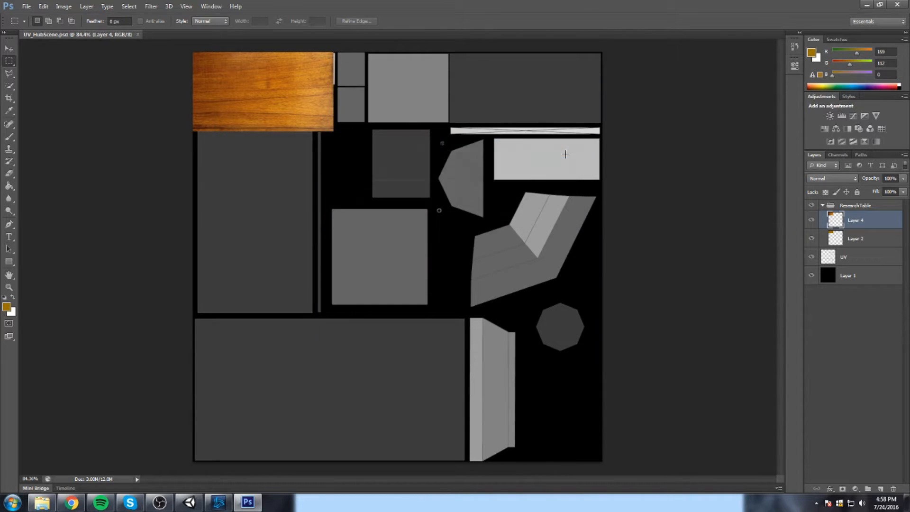
# Save a PNG copy of the texture as HubSceneTexture in the Artwork folder of the TowerYT project's Assets
pyautogui.click(25, 6)
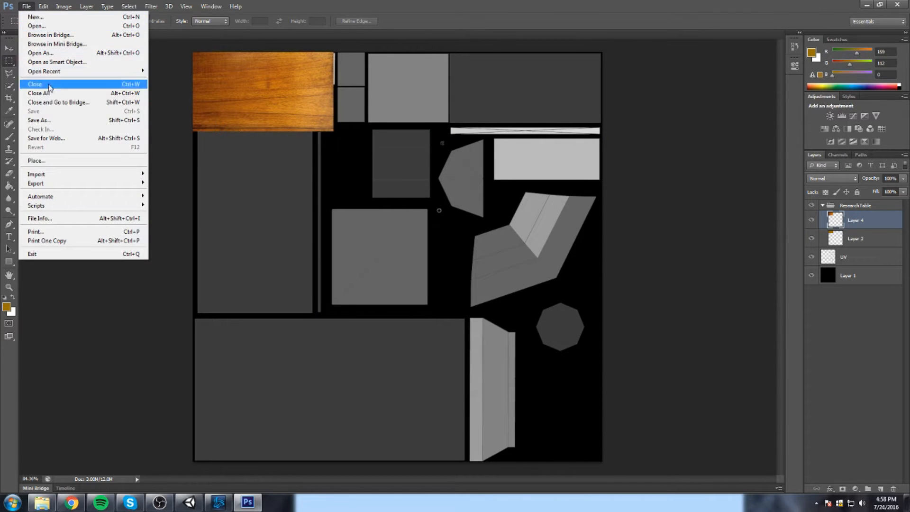
pyautogui.click(52, 118)
pyautogui.click(478, 249)
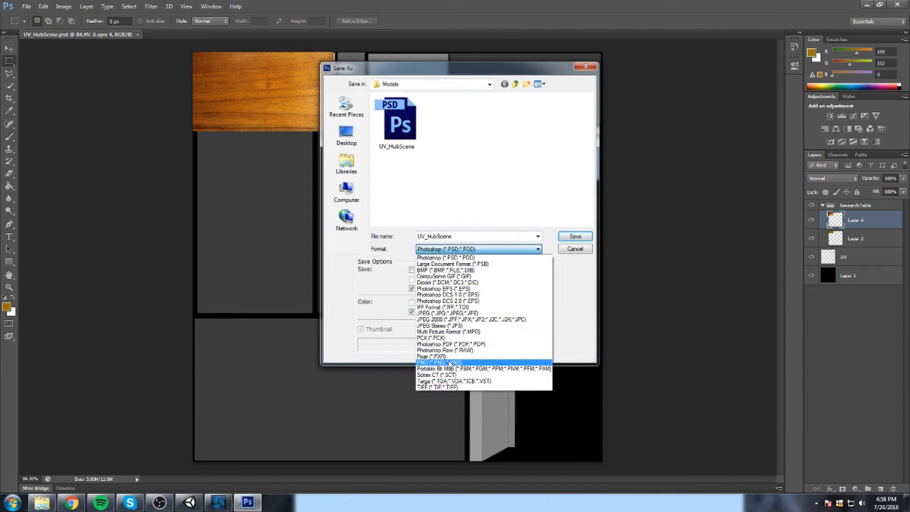
pyautogui.click(448, 362)
pyautogui.click(471, 85)
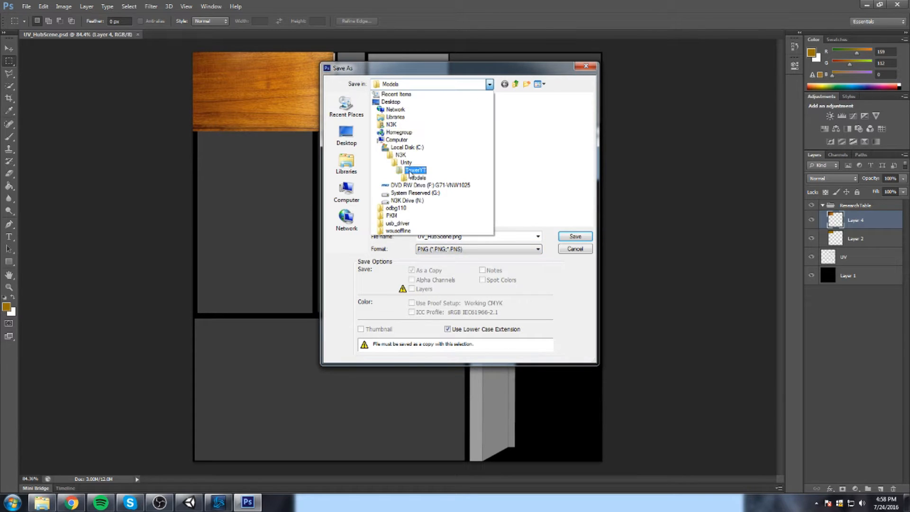
pyautogui.click(412, 174)
pyautogui.doubleClick(400, 109)
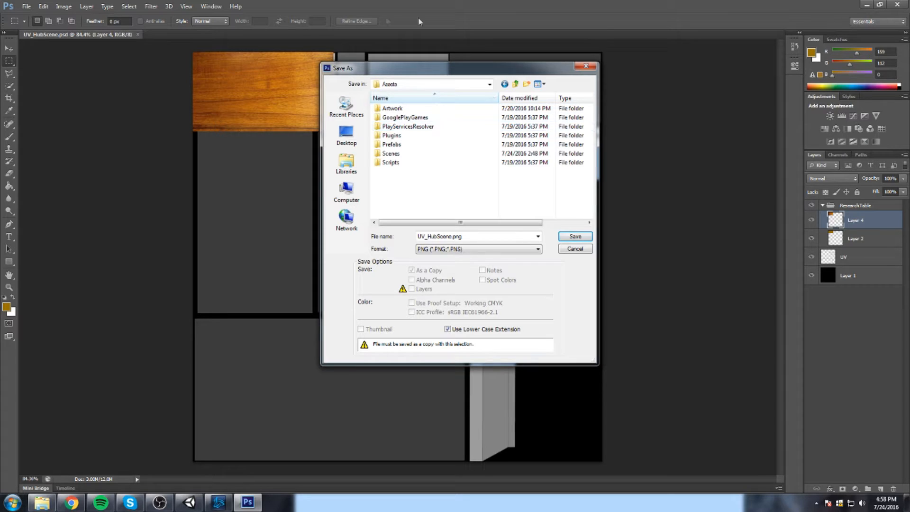
pyautogui.doubleClick(389, 110)
pyautogui.doubleClick(482, 236)
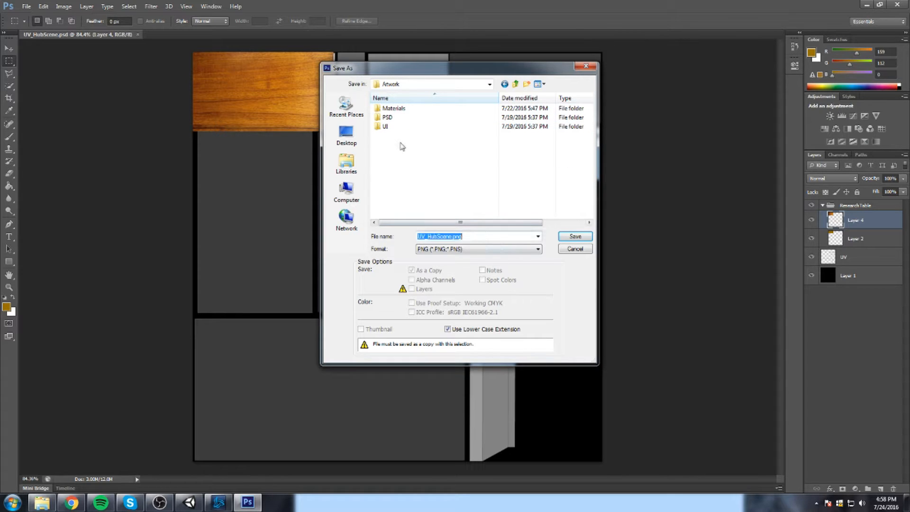
pyautogui.write('HubSceneTex')
pyautogui.press('Return')
pyautogui.press('Return')
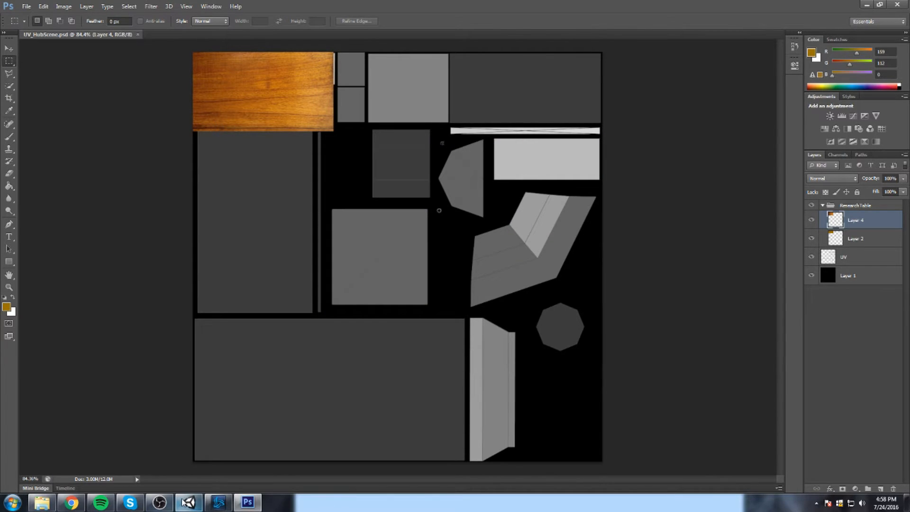
# Switch to Unity, expand the Artwork folder, and open the Hub scene
pyautogui.click(184, 503)
pyautogui.click(673, 247)
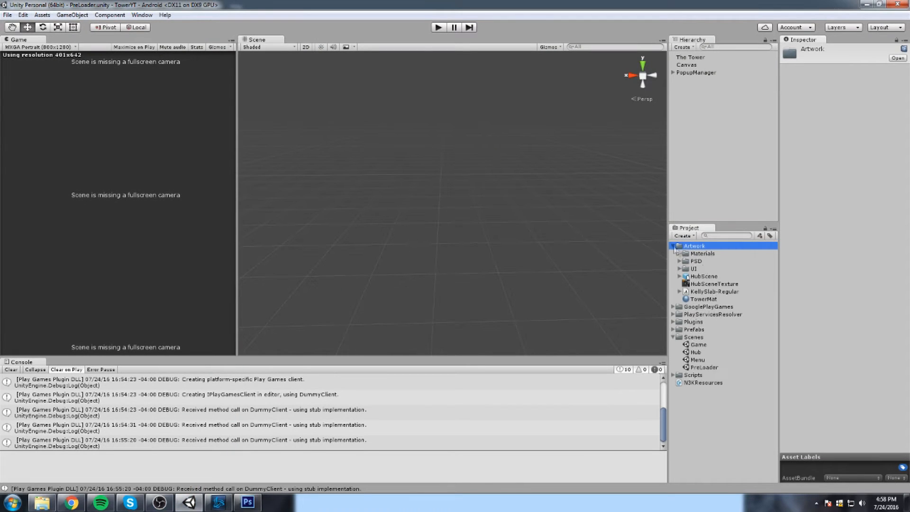
pyautogui.doubleClick(696, 352)
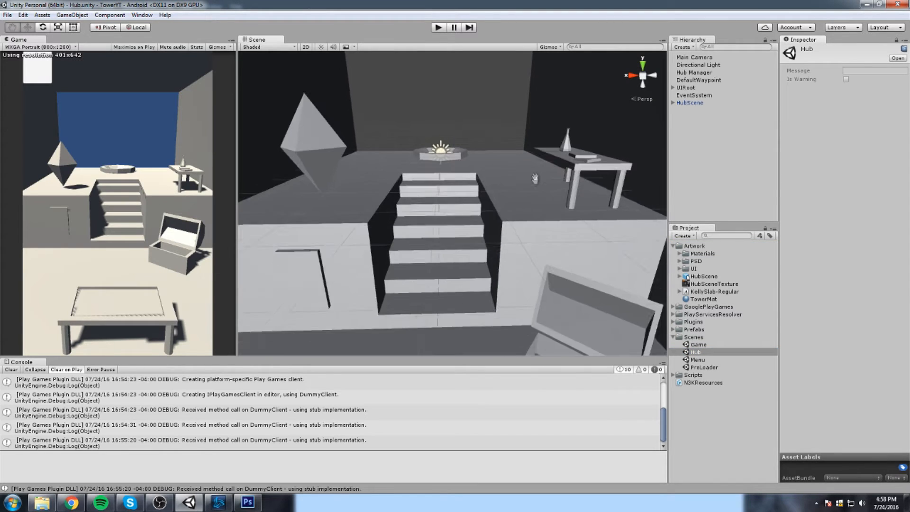
# Create a new material named HubSceneMaterial in the Artwork folder
pyautogui.click(694, 245)
pyautogui.rightClick(694, 246)
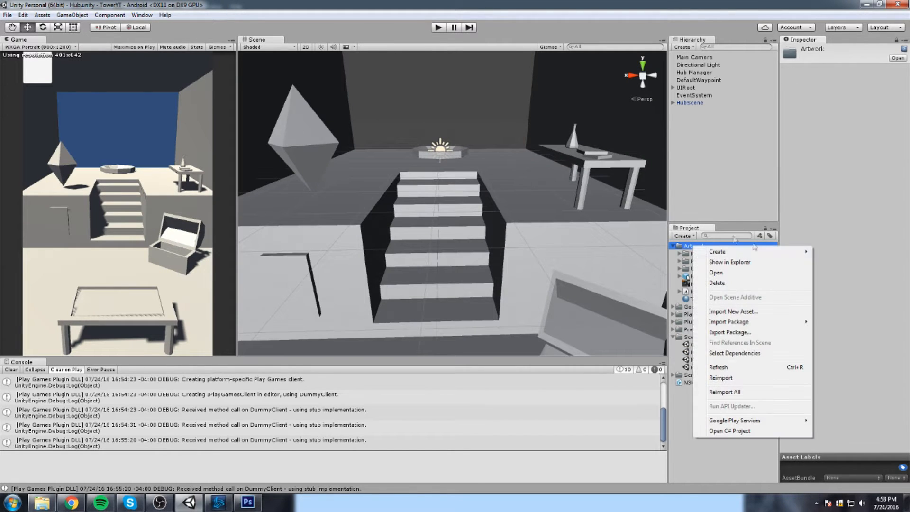
pyautogui.moveTo(717, 252)
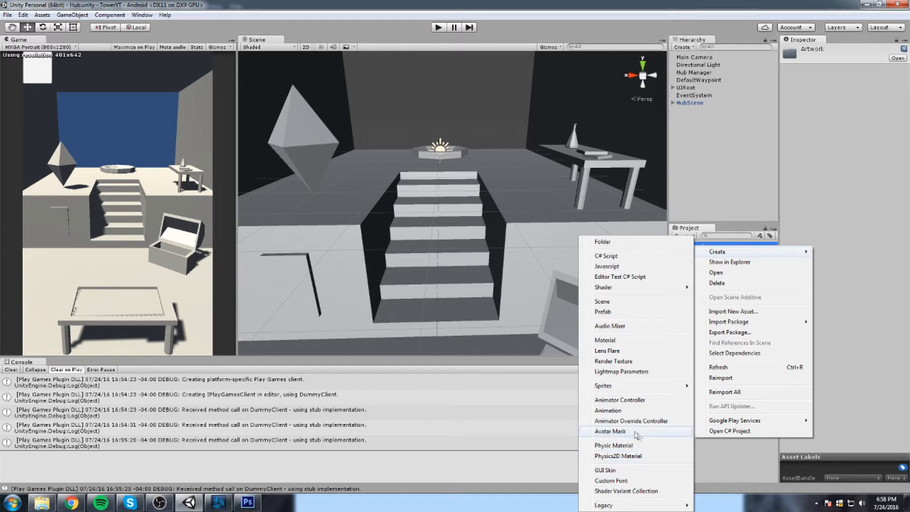
pyautogui.click(621, 342)
pyautogui.write('H')
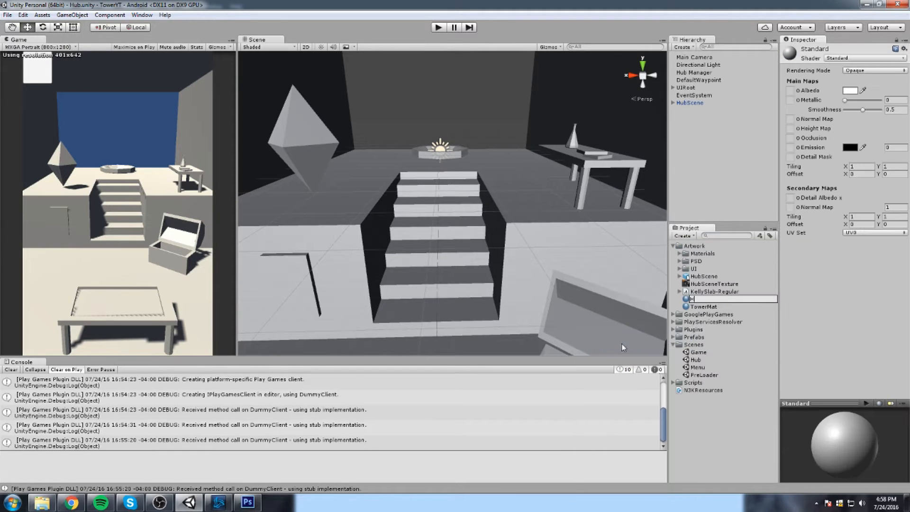
pyautogui.write('ubSceneMaterial')
pyautogui.press('Return')
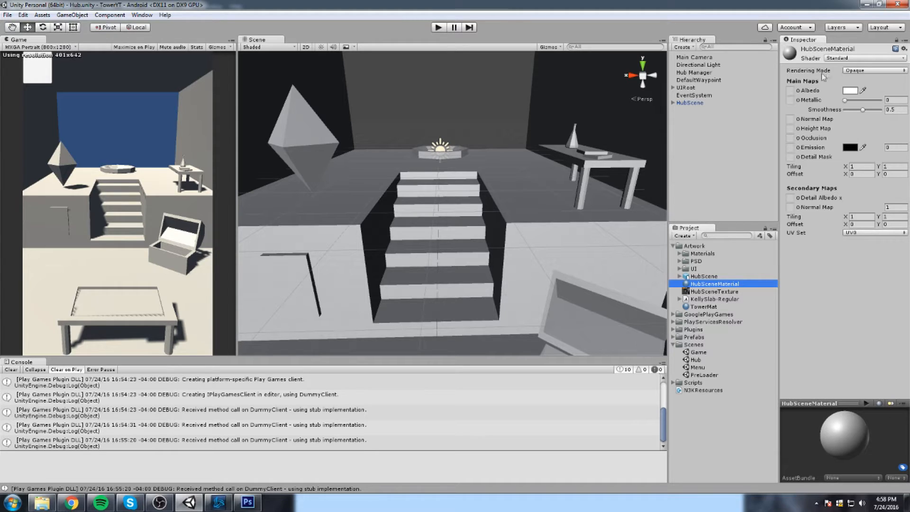
# Assign the HubSceneTexture image as the albedo map of HubSceneMaterial
pyautogui.click(799, 91)
pyautogui.click(662, 165)
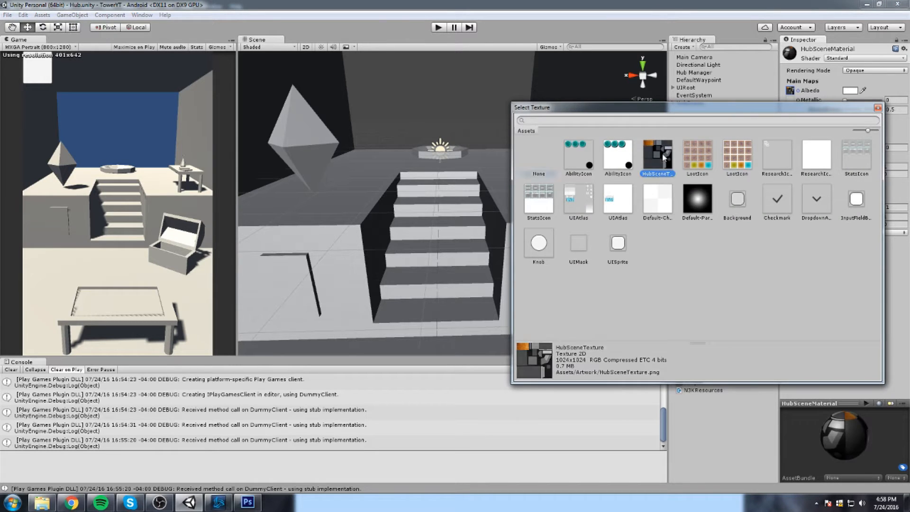
pyautogui.click(878, 109)
# Apply HubSceneMaterial to the floor, chest, share poster, gem, research table, hologram and war table in the scene
pyautogui.scroll(-5, 463, 115)
pyautogui.moveTo(711, 293); pyautogui.dragTo(473, 215)
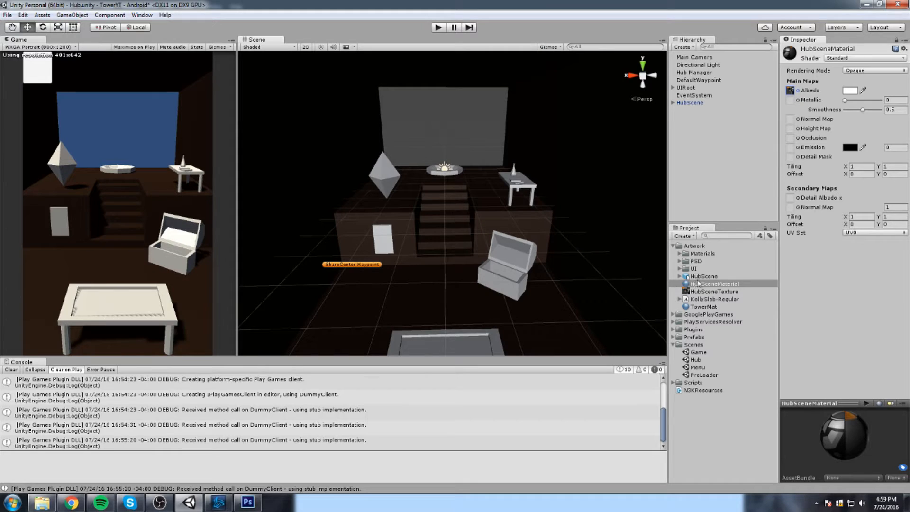
pyautogui.click(674, 102)
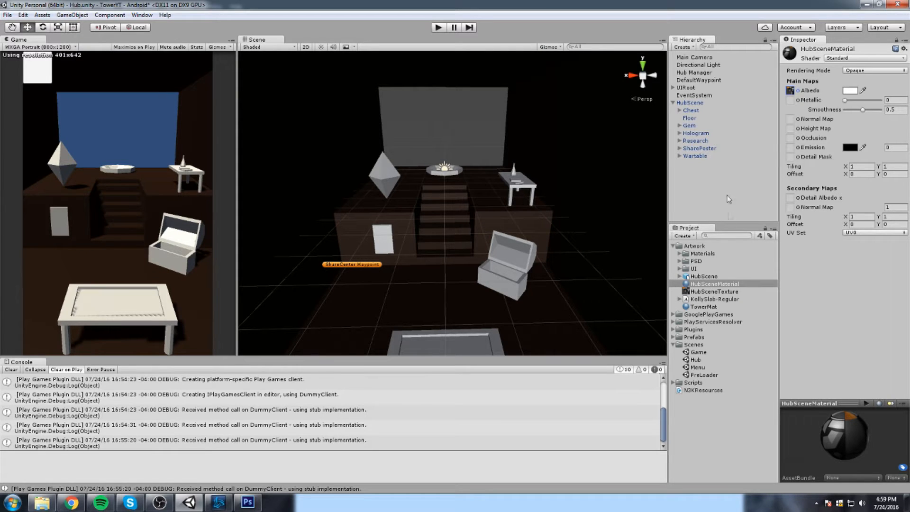
pyautogui.moveTo(719, 286); pyautogui.dragTo(500, 277)
pyautogui.click(719, 285)
pyautogui.moveTo(719, 286); pyautogui.dragTo(384, 240)
pyautogui.moveTo(719, 284); pyautogui.dragTo(380, 174)
pyautogui.moveTo(718, 285); pyautogui.dragTo(513, 187)
pyautogui.scroll(2, 560, 216)
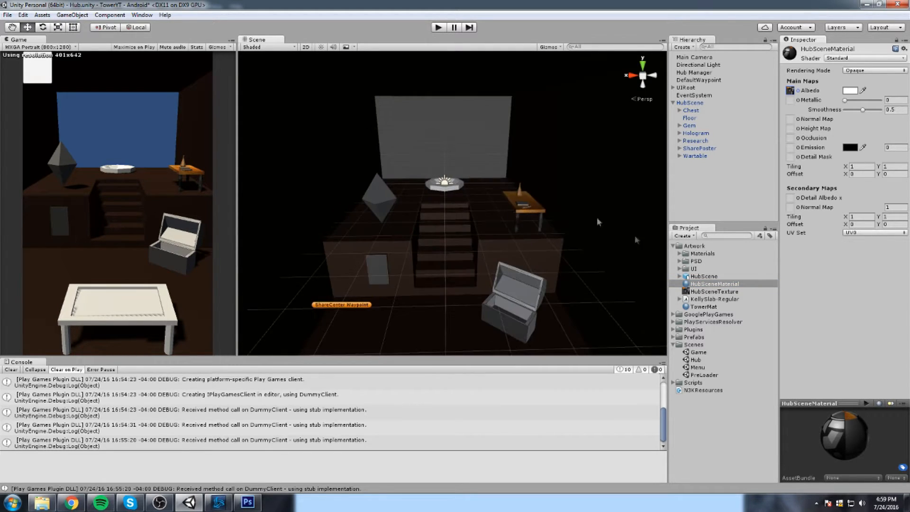
pyautogui.moveTo(707, 290); pyautogui.dragTo(450, 185)
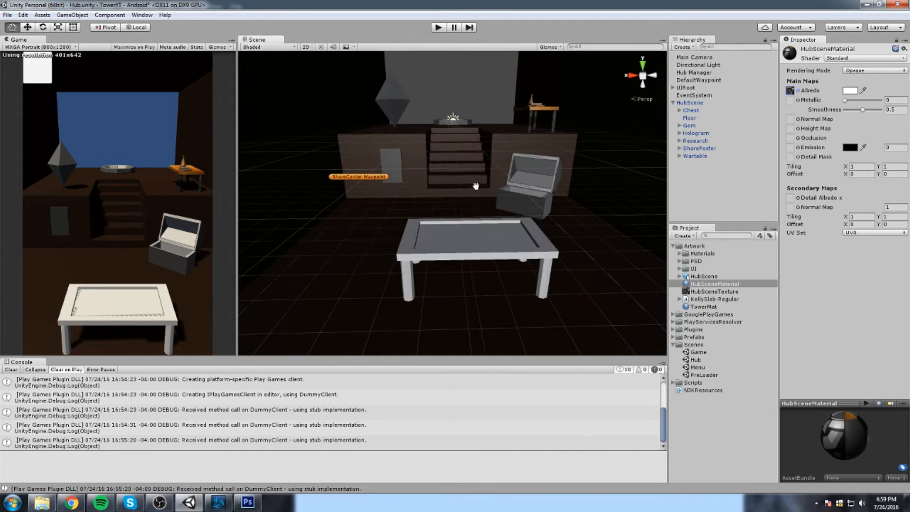
pyautogui.moveTo(716, 284); pyautogui.dragTo(474, 247)
# Examine how the wood texture looks up close on the research table, its books and the flask
pyautogui.moveTo(474, 246); pyautogui.dragTo(482, 176)
pyautogui.scroll(6, 481, 177)
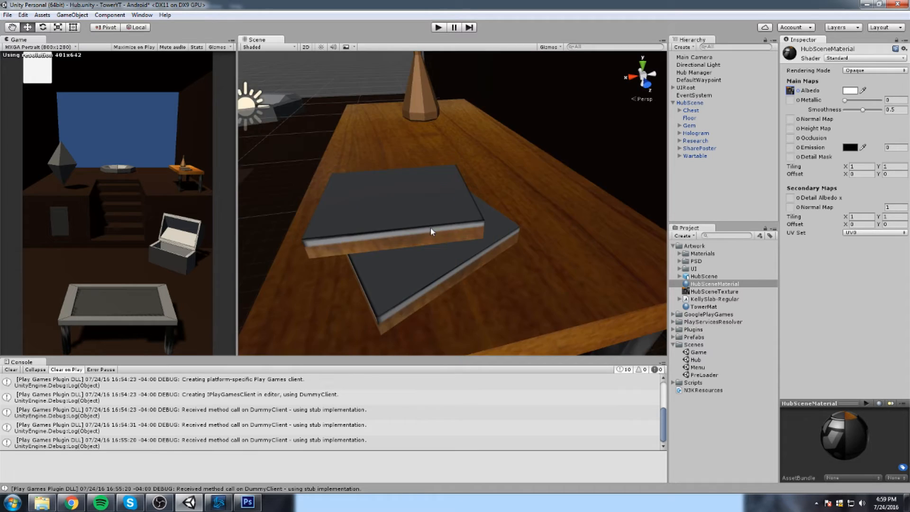
pyautogui.scroll(4, 430, 227)
pyautogui.moveTo(429, 227); pyautogui.dragTo(542, 207)
pyautogui.moveTo(400, 210); pyautogui.dragTo(493, 215)
pyautogui.scroll(-6, 403, 214)
pyautogui.scroll(3, 388, 231)
pyautogui.scroll(5, 493, 214)
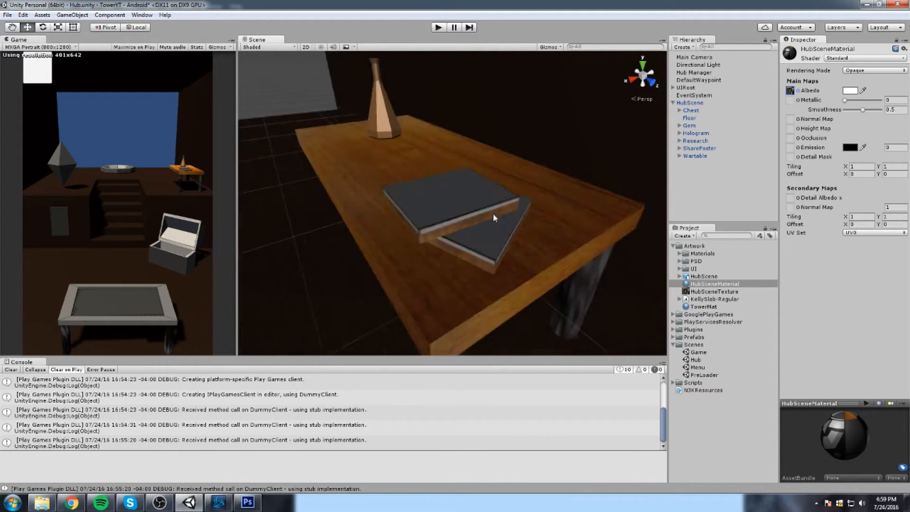
pyautogui.scroll(-4, 467, 227)
pyautogui.scroll(-2, 464, 228)
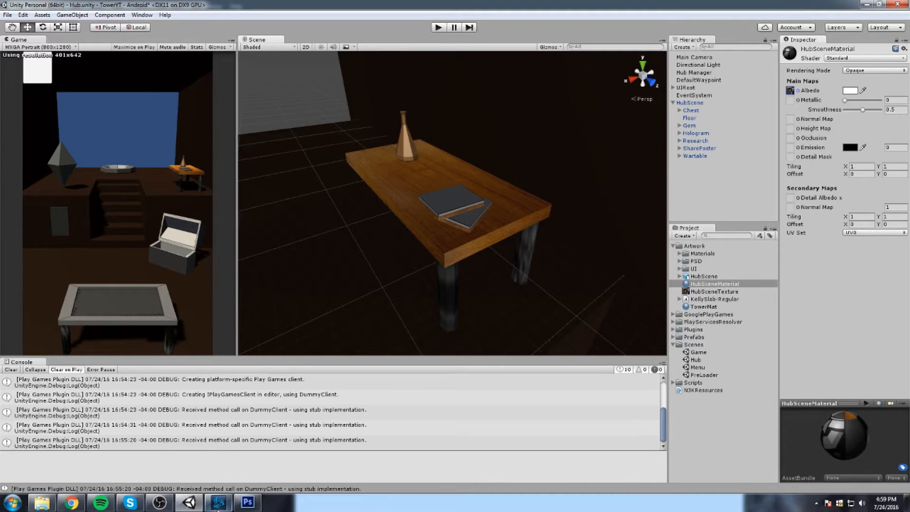
# Switch to Photoshop and delete the wood image layer from the ResearchTable group
pyautogui.moveTo(159, 504)
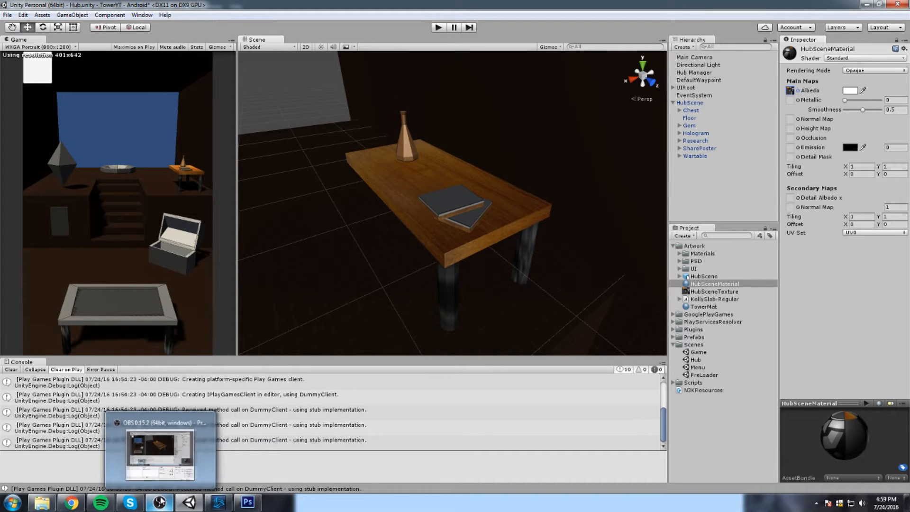
pyautogui.click(247, 501)
pyautogui.press('Delete')
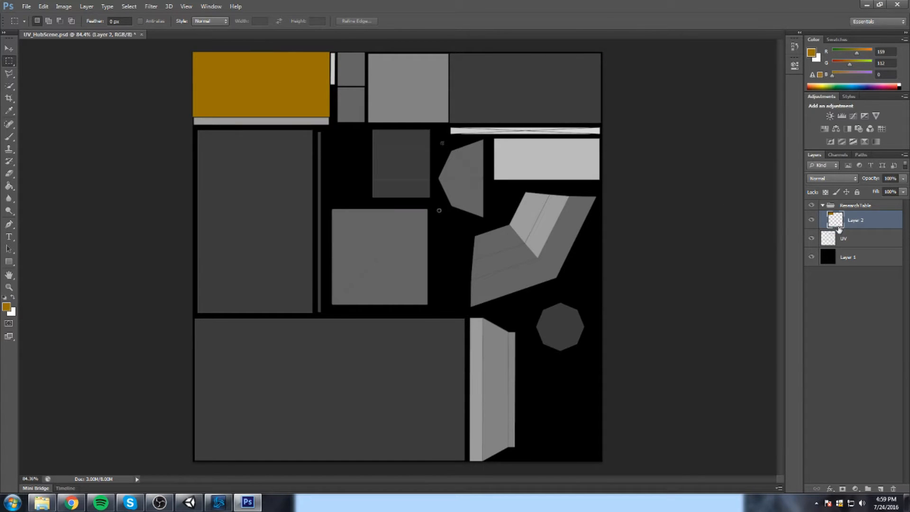
# Toggle the brown rectangle layer's visibility to compare it with the UV layout beneath
pyautogui.scroll(3, 313, 85)
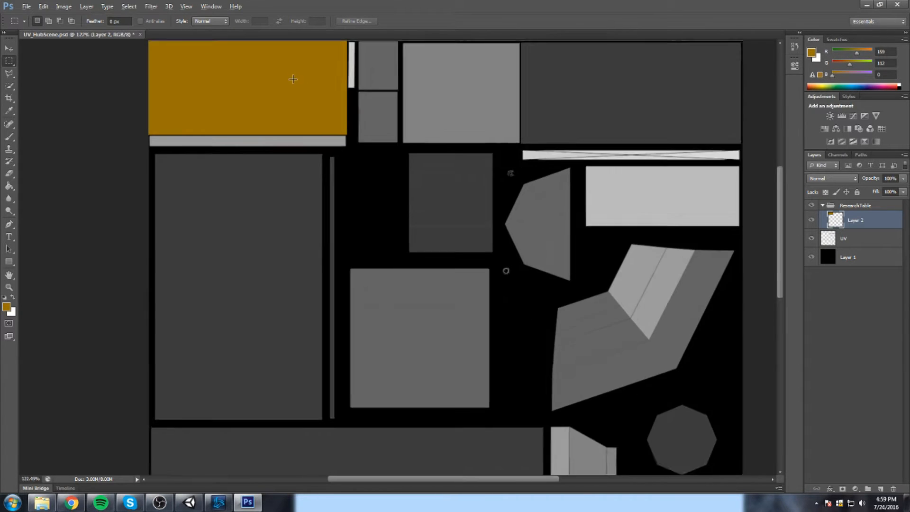
pyautogui.scroll(2, 336, 116)
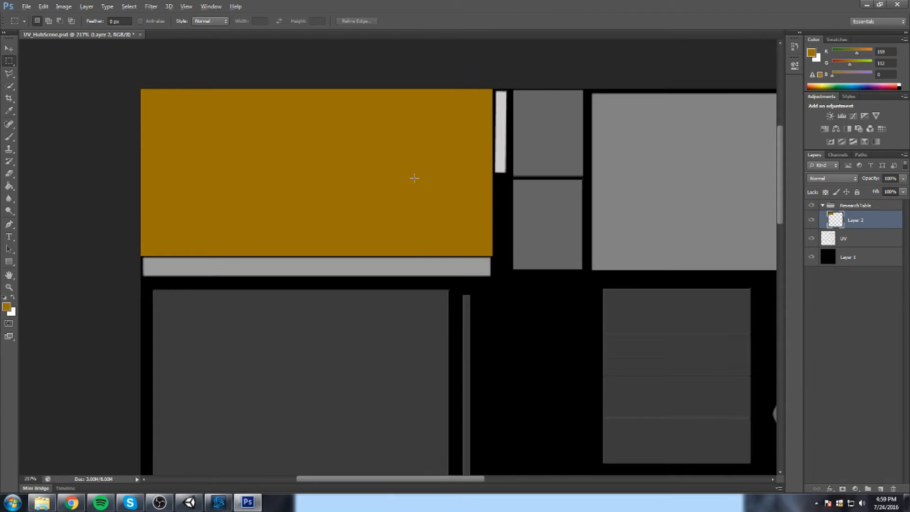
pyautogui.click(812, 220)
pyautogui.click(811, 220)
pyautogui.press('g')
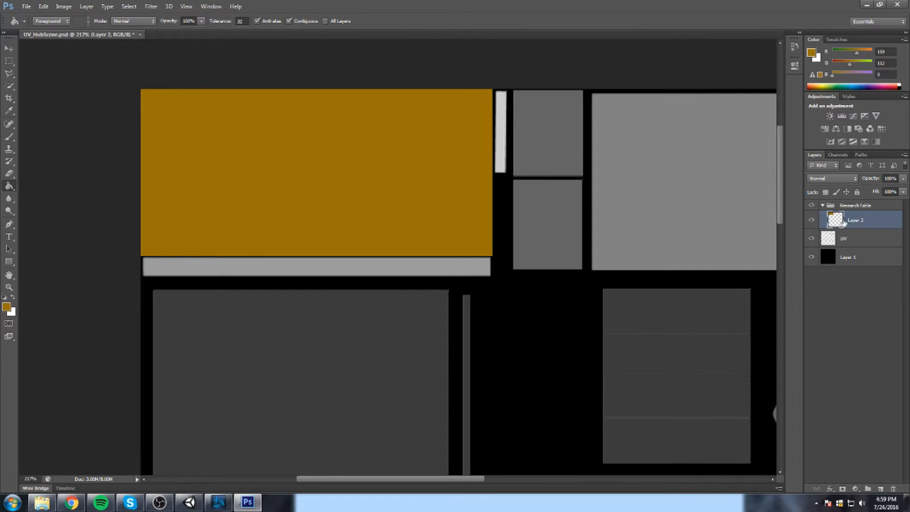
pyautogui.click(812, 221)
pyautogui.click(811, 220)
# Duplicate the brown rectangle layer and squash the copy with Free Transform to cover the thin strip below it
pyautogui.hotkey('ctrl', 'j')
pyautogui.hotkey('ctrl', 't')
pyautogui.moveTo(317, 89); pyautogui.dragTo(317, 237)
pyautogui.moveTo(367, 254); pyautogui.dragTo(368, 277)
pyautogui.press('Up')
pyautogui.press('Up')
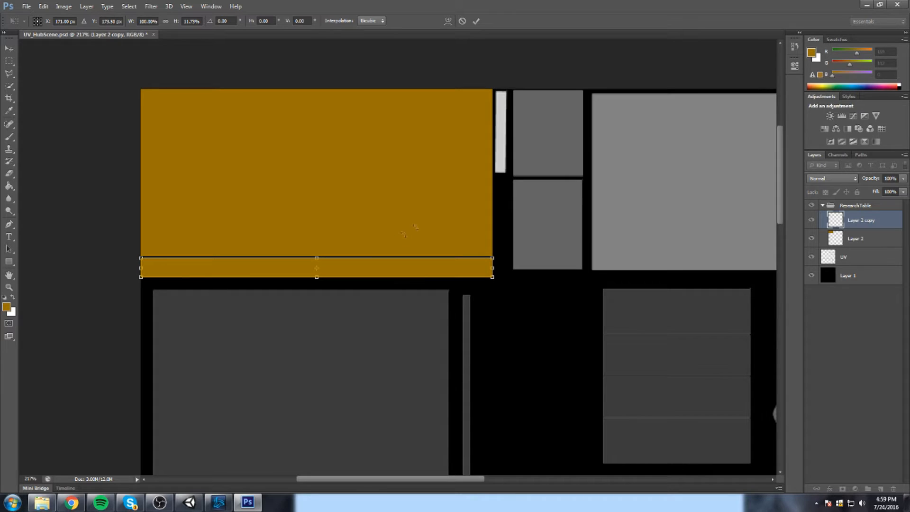
pyautogui.click(475, 21)
# Set the foreground color to lighter orange #da9a00 and fill the thin strip with the Paint Bucket
pyautogui.press('i')
pyautogui.click(811, 52)
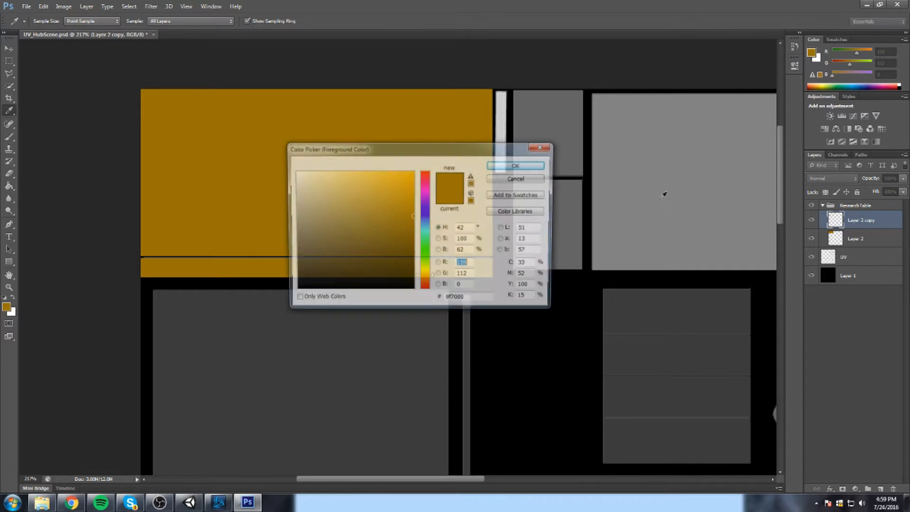
pyautogui.click(415, 188)
pyautogui.click(518, 164)
pyautogui.press('g')
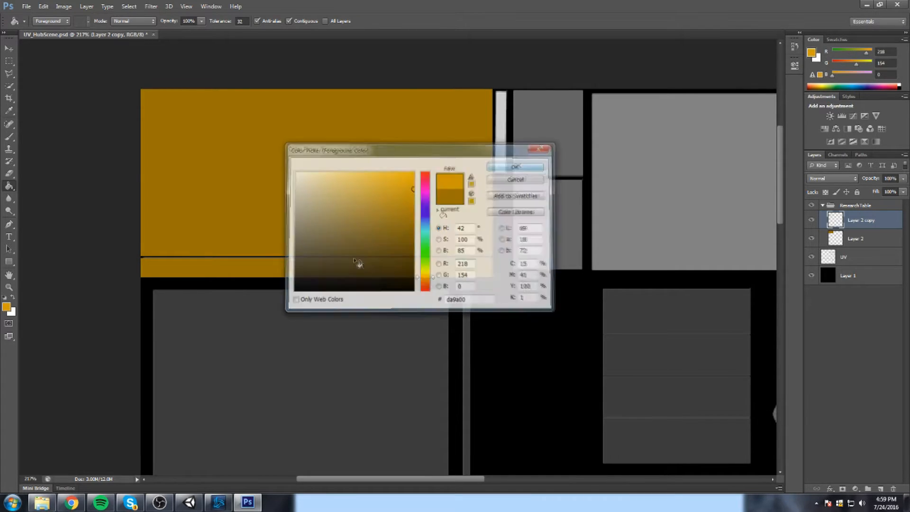
pyautogui.click(361, 274)
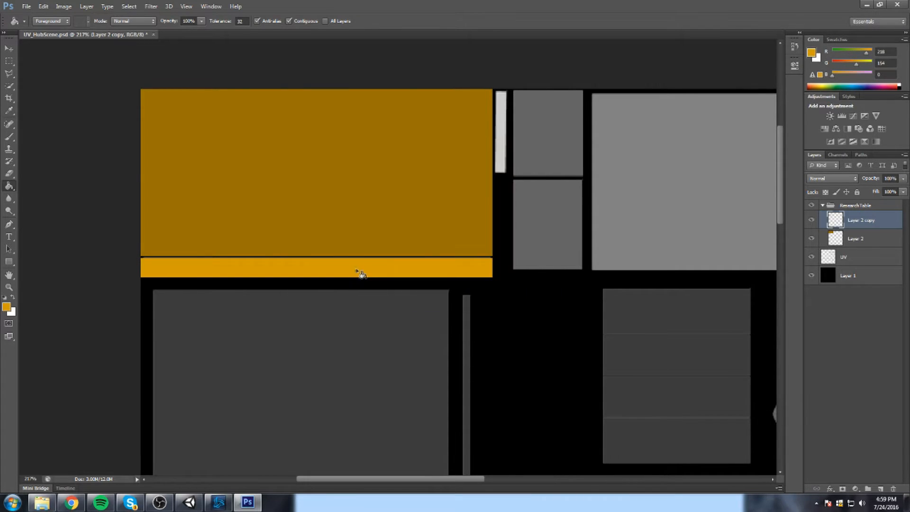
# Start saving the UV_HubScene document under a new copy and choose PNG as its format
pyautogui.click(26, 6)
pyautogui.click(38, 118)
pyautogui.click(445, 249)
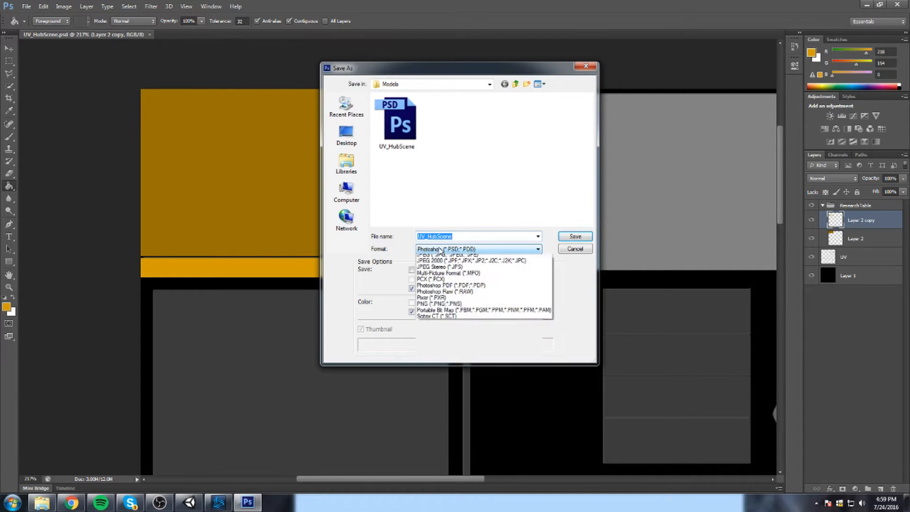
pyautogui.click(450, 362)
pyautogui.click(431, 253)
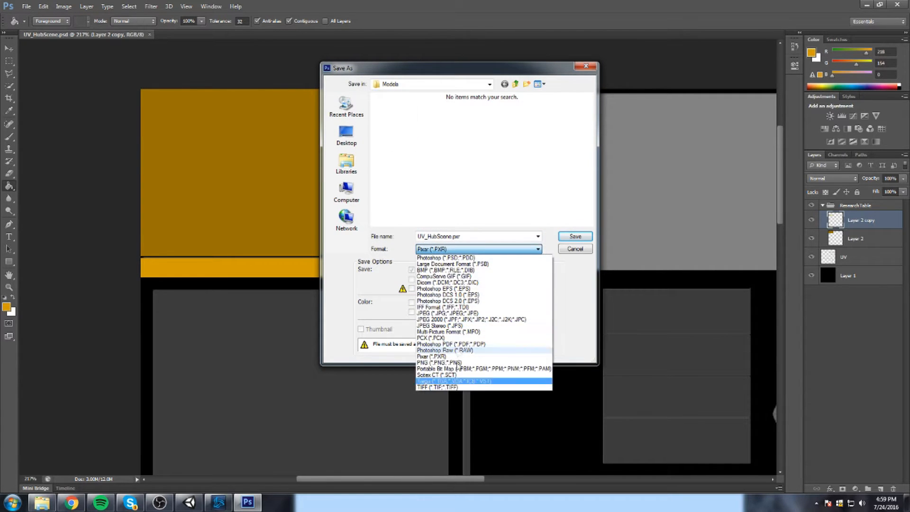
pyautogui.click(449, 372)
# Save the PNG over HubSceneTexture in the project's Assets/Artwork folder, using smallest compression and no interlacing
pyautogui.click(435, 85)
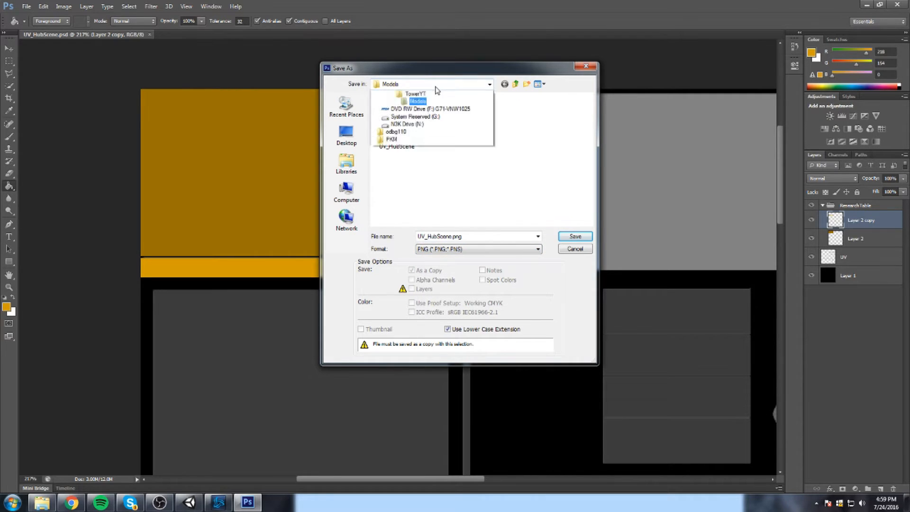
pyautogui.click(418, 170)
pyautogui.doubleClick(390, 108)
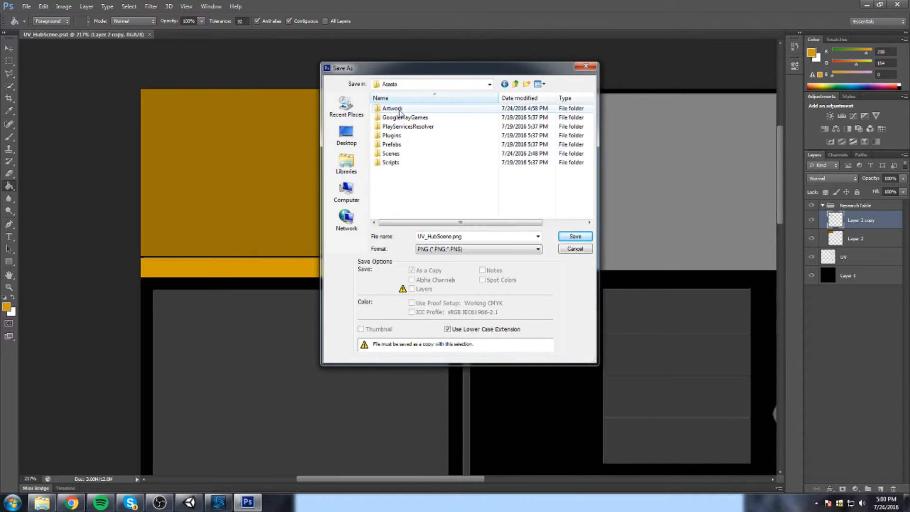
pyautogui.doubleClick(390, 109)
pyautogui.doubleClick(404, 135)
pyautogui.click(436, 188)
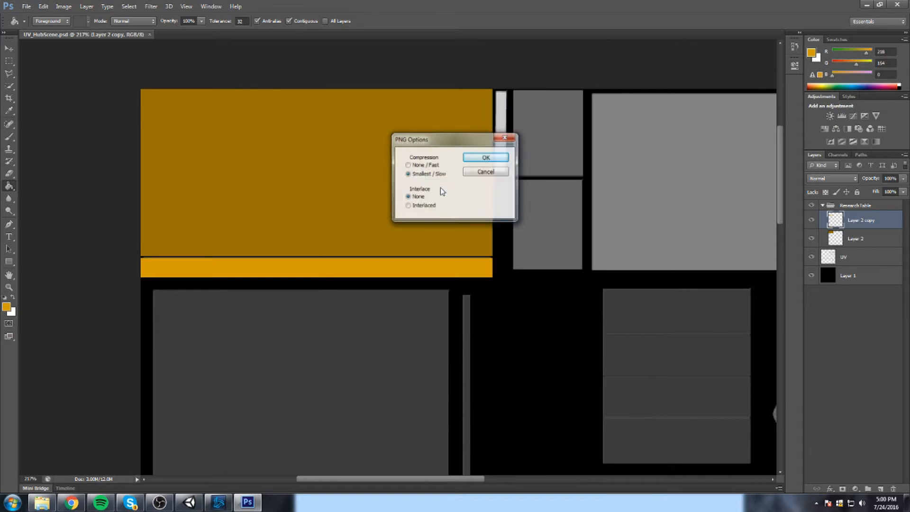
pyautogui.click(488, 153)
# Switch to Unity and examine the research table with the updated texture from another angle
pyautogui.click(190, 502)
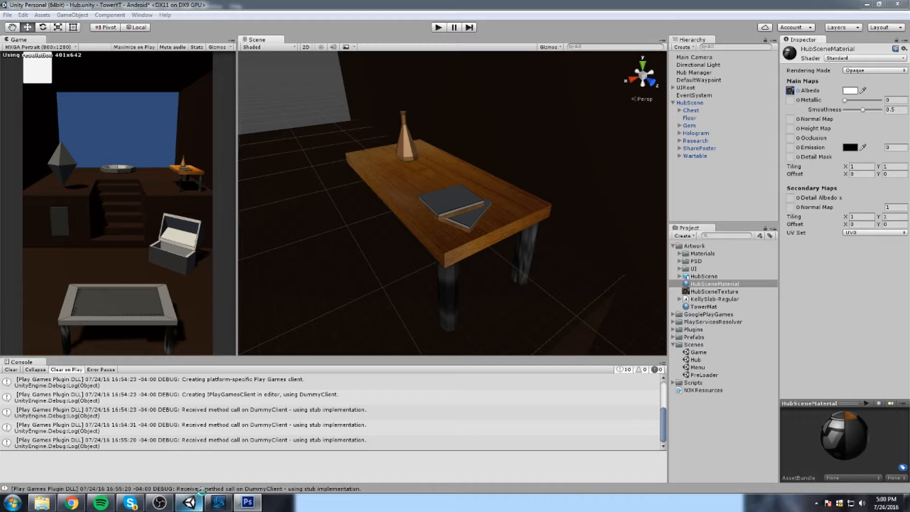
pyautogui.moveTo(532, 244); pyautogui.dragTo(458, 217)
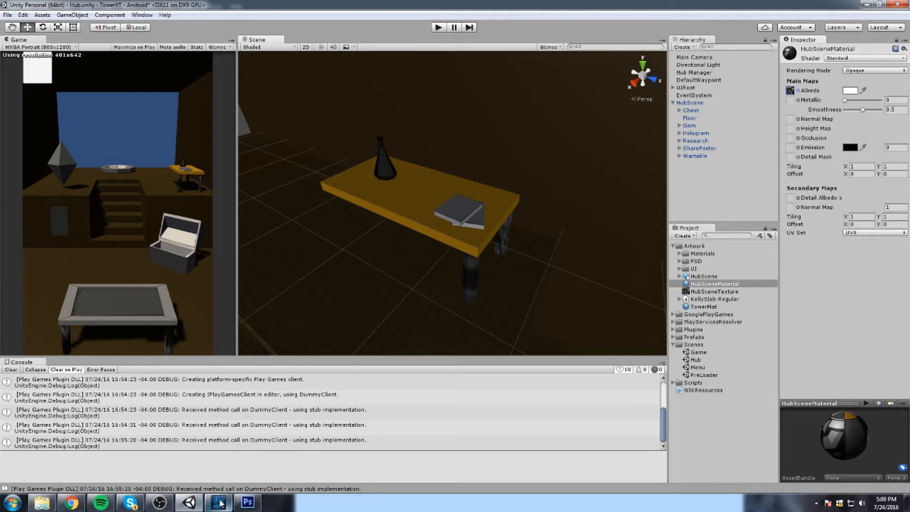
# Switch back to Photoshop and add a new layer above the thin orange strip's layer in the ResearchTable group
pyautogui.click(247, 503)
pyautogui.scroll(5, 584, 134)
pyautogui.scroll(-15, 575, 212)
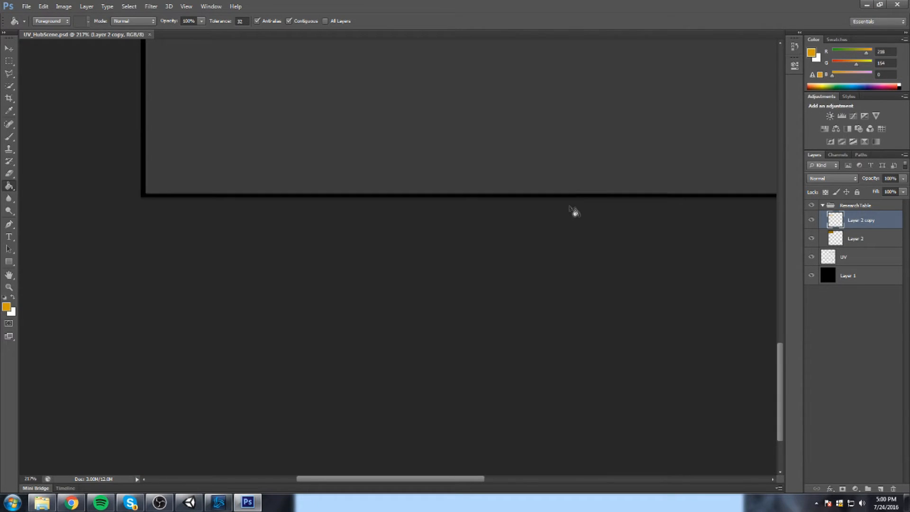
pyautogui.scroll(1, 591, 173)
pyautogui.scroll(1, 591, 174)
pyautogui.moveTo(779, 342); pyautogui.dragTo(792, 137)
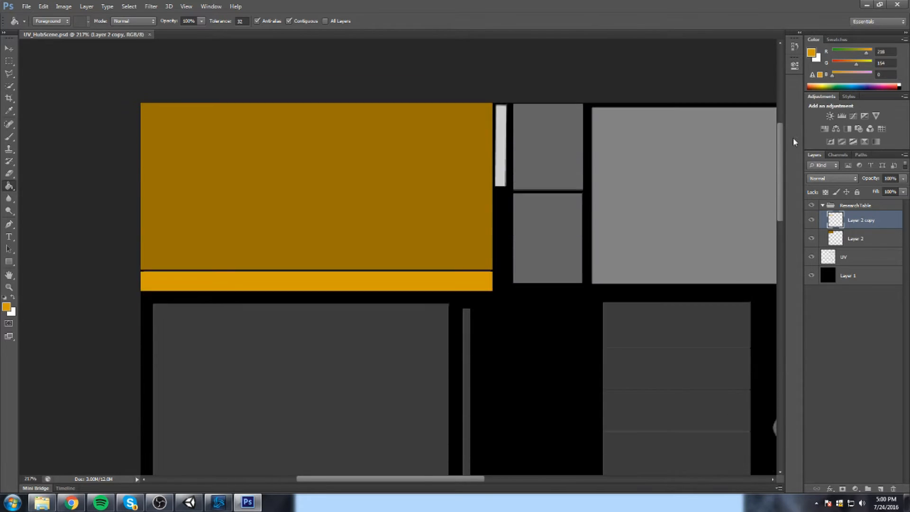
pyautogui.hscroll(2, 793, 137)
pyautogui.click(879, 489)
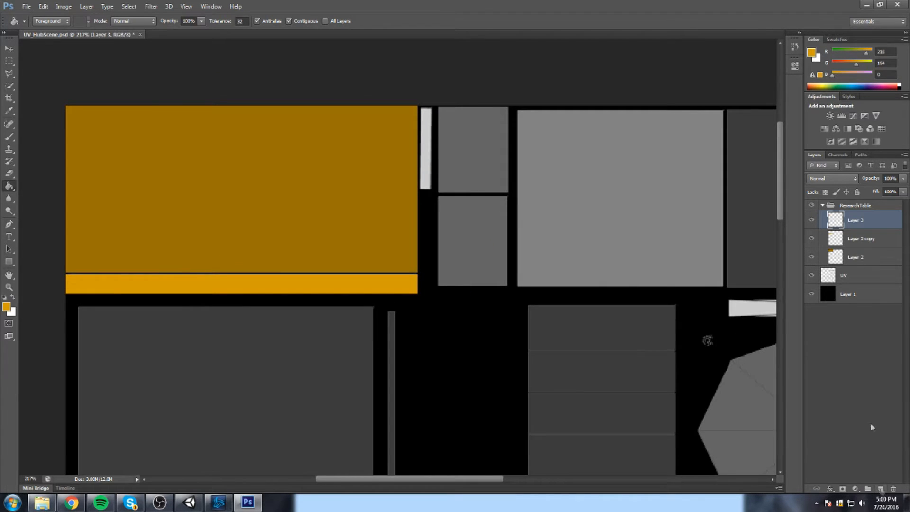
# Set the foreground color to green #5ca658 and fill a rectangular selection over the upper small gray UV square, then deselect
pyautogui.click(7, 308)
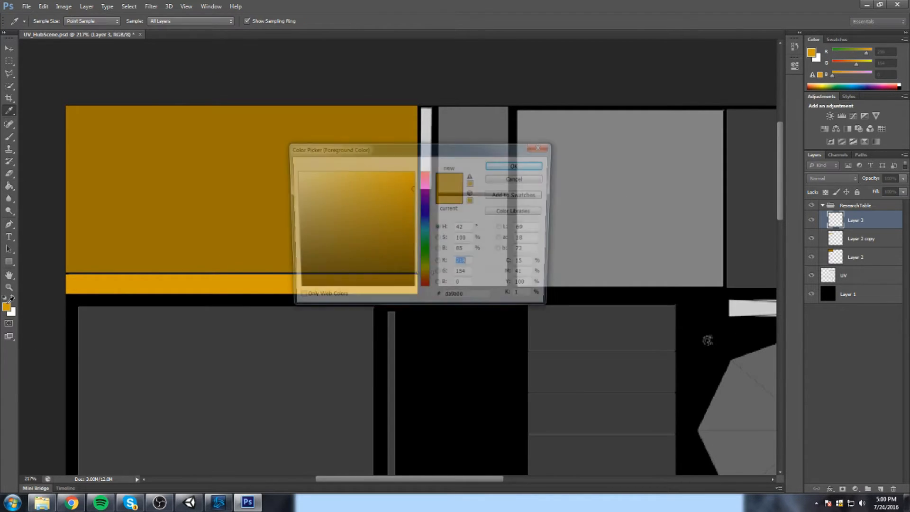
pyautogui.moveTo(426, 277); pyautogui.dragTo(425, 253)
pyautogui.click(397, 201)
pyautogui.moveTo(397, 200)
pyautogui.mouseDown()
pyautogui.moveTo(379, 223)
pyautogui.moveTo(365, 209)
pyautogui.moveTo(354, 219)
pyautogui.mouseUp()
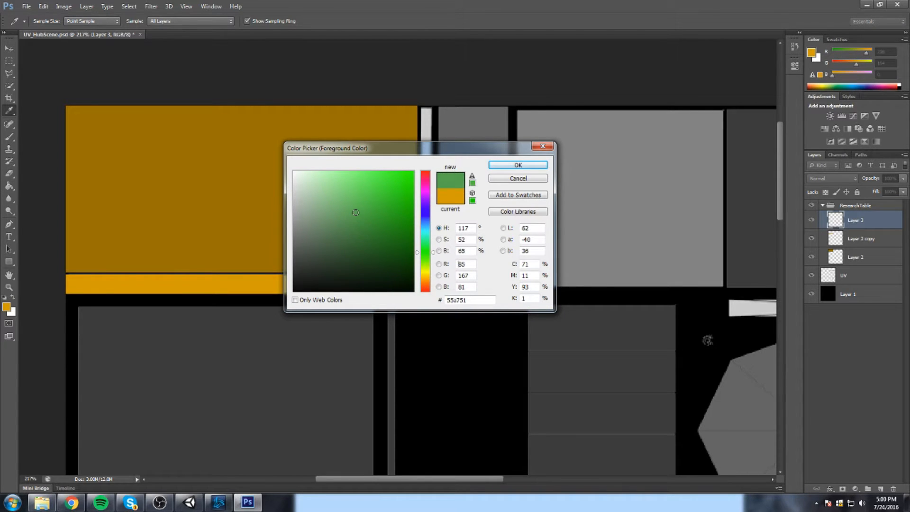
pyautogui.click(518, 165)
pyautogui.press('m')
pyautogui.moveTo(436, 105)
pyautogui.mouseDown()
pyautogui.moveTo(508, 152)
pyautogui.moveTo(518, 166)
pyautogui.moveTo(512, 195)
pyautogui.mouseUp()
pyautogui.press('g')
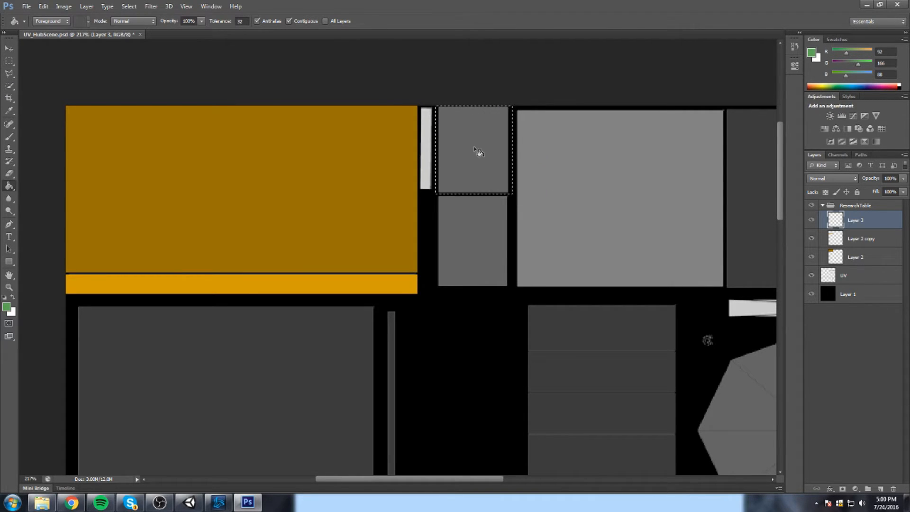
pyautogui.click(479, 152)
pyautogui.press('m')
pyautogui.hotkey('ctrl', 'd')
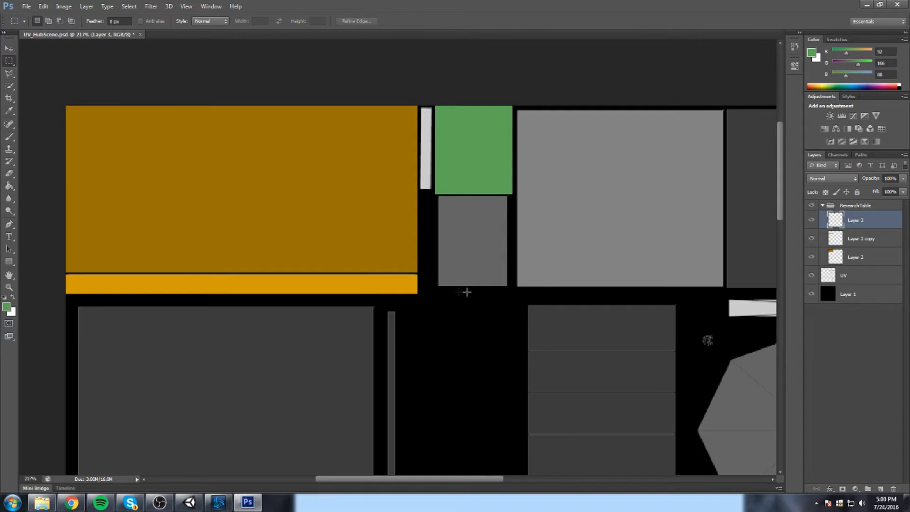
# Select the lower small gray UV square and fill it with blue #16778f
pyautogui.moveTo(433, 287); pyautogui.dragTo(513, 195)
pyautogui.click(6, 307)
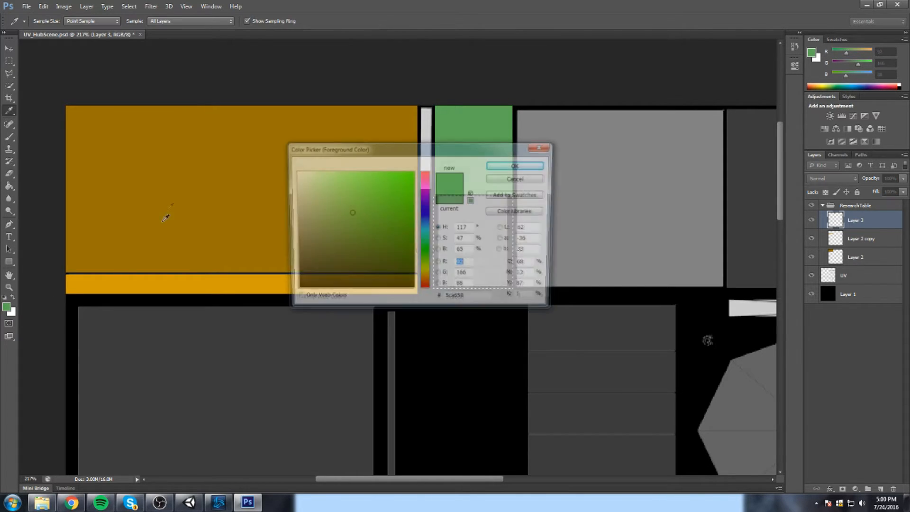
pyautogui.click(426, 233)
pyautogui.click(384, 227)
pyautogui.moveTo(378, 225); pyautogui.dragTo(396, 224)
pyautogui.click(426, 228)
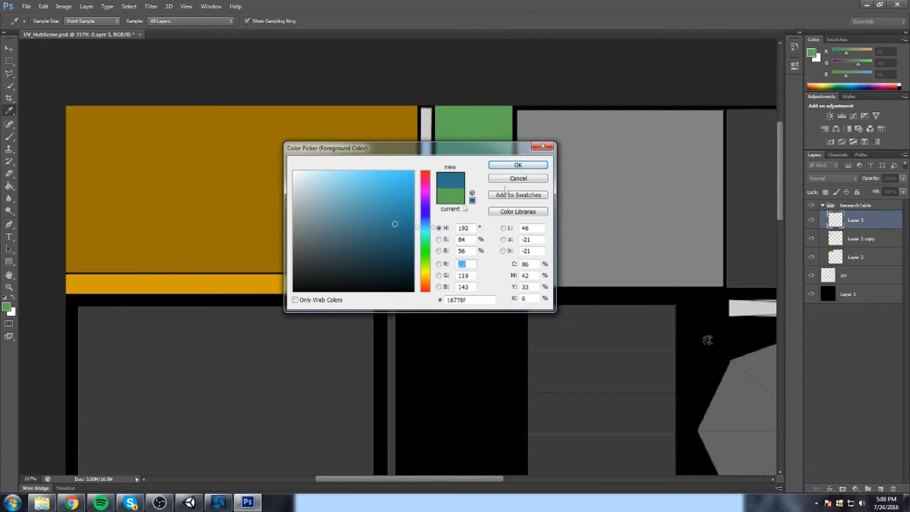
pyautogui.click(518, 165)
pyautogui.press('g')
pyautogui.click(484, 237)
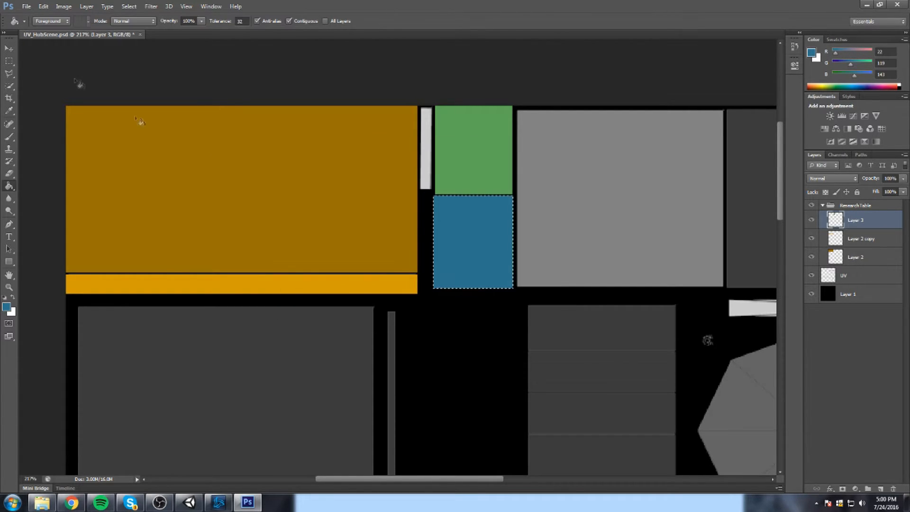
# Delete a small rectangle from the black Layer 1 just below the narrow light strip, checking it with the black background hidden
pyautogui.click(9, 61)
pyautogui.click(821, 292)
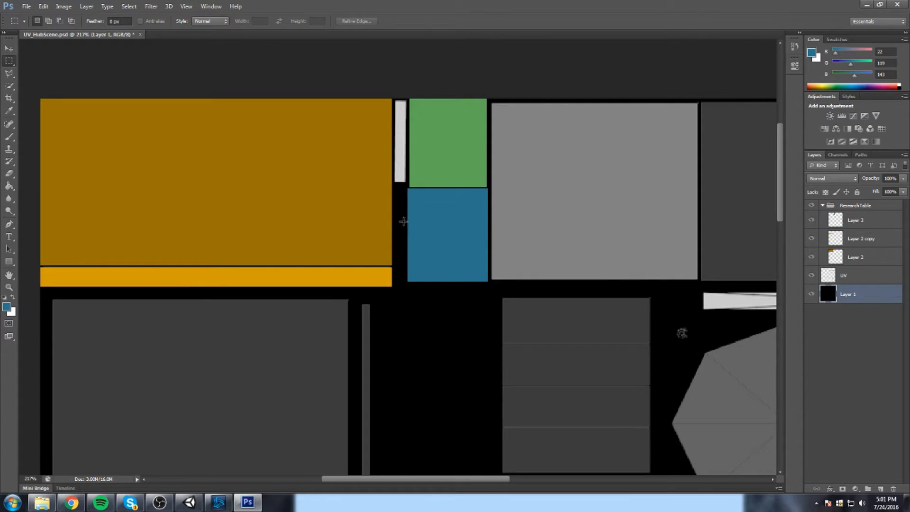
pyautogui.click(811, 295)
pyautogui.scroll(8, 400, 204)
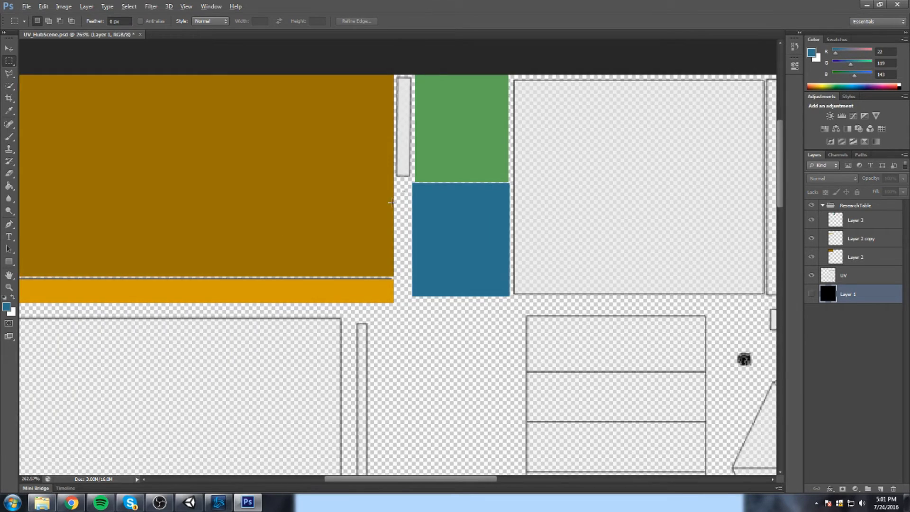
pyautogui.scroll(-5, 407, 209)
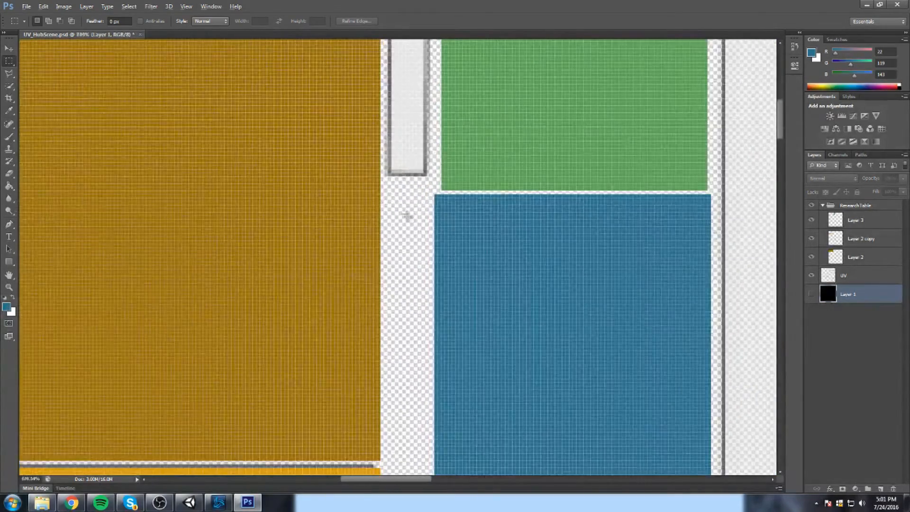
pyautogui.scroll(2, 406, 215)
pyautogui.click(812, 295)
pyautogui.moveTo(384, 188); pyautogui.dragTo(437, 253)
pyautogui.press('Delete')
# Toggle the UV layer's visibility, then create a new layer and move it to the top of the ResearchTable group
pyautogui.click(834, 275)
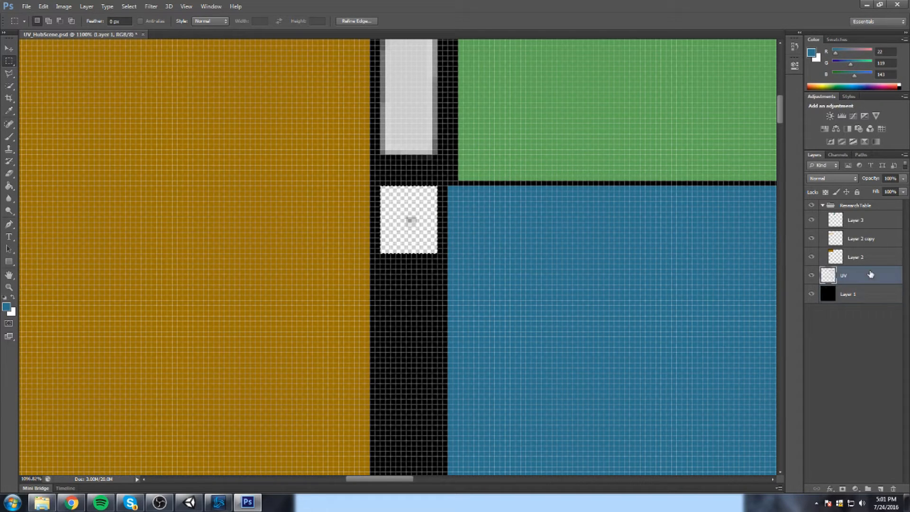
pyautogui.click(811, 276)
pyautogui.click(812, 278)
pyautogui.click(811, 278)
pyautogui.click(881, 488)
pyautogui.moveTo(867, 277); pyautogui.dragTo(851, 221)
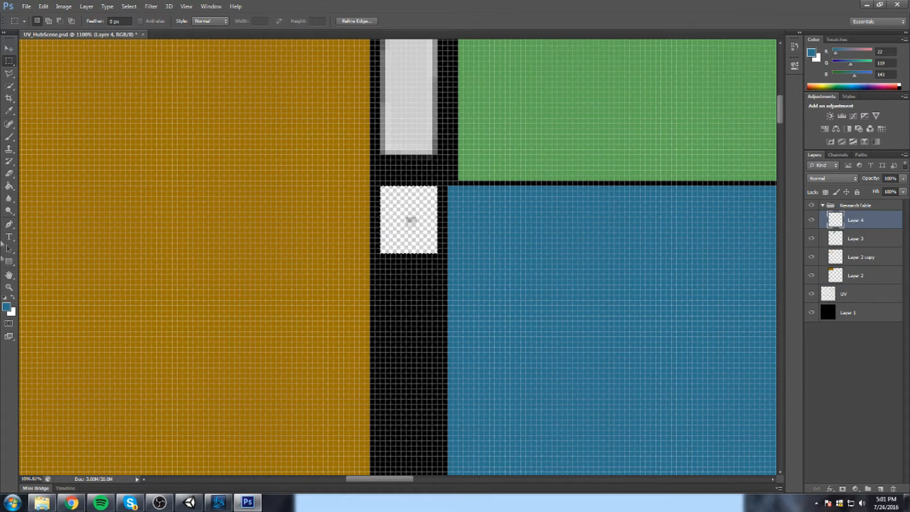
# Set the foreground color to white #ffffff
pyautogui.click(7, 307)
pyautogui.click(294, 172)
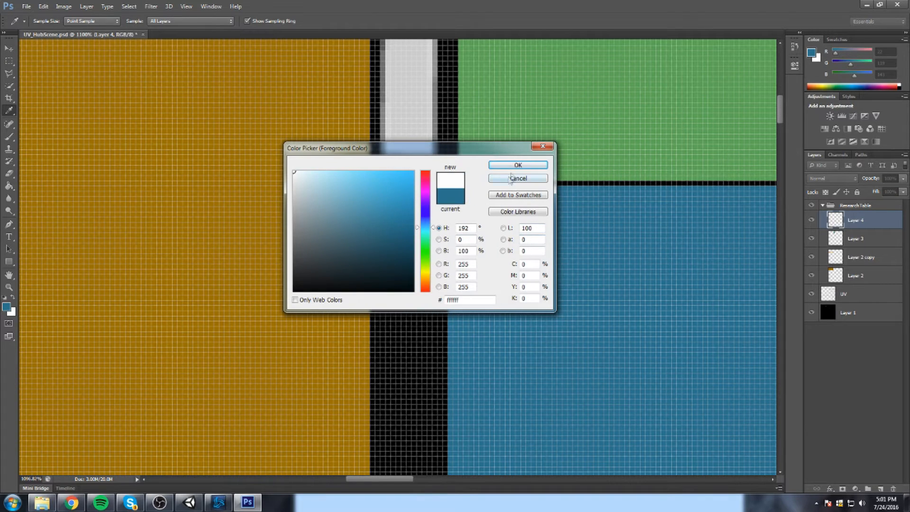
pyautogui.click(514, 164)
pyautogui.press('g')
pyautogui.click(420, 203)
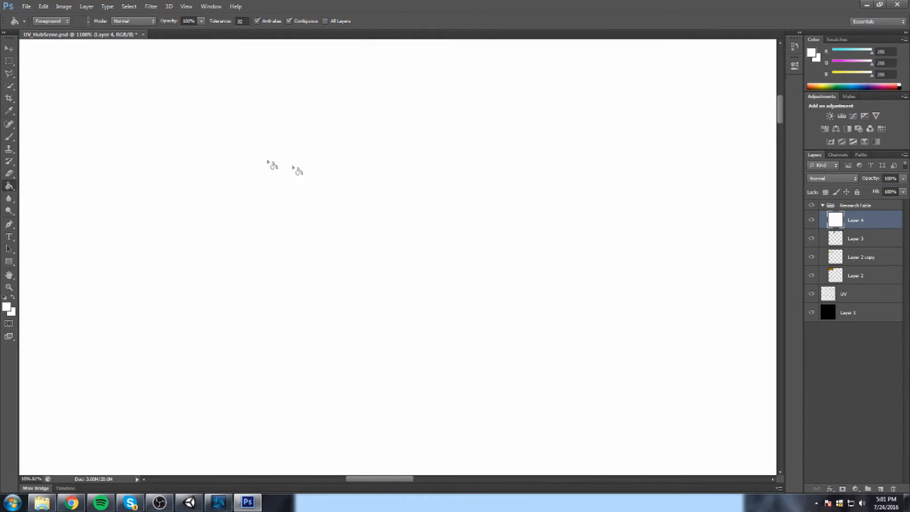
pyautogui.hotkey('ctrl', 'z')
# Select the small transparent rectangle below the narrow light strip and fill it with white on Layer 4
pyautogui.click(9, 60)
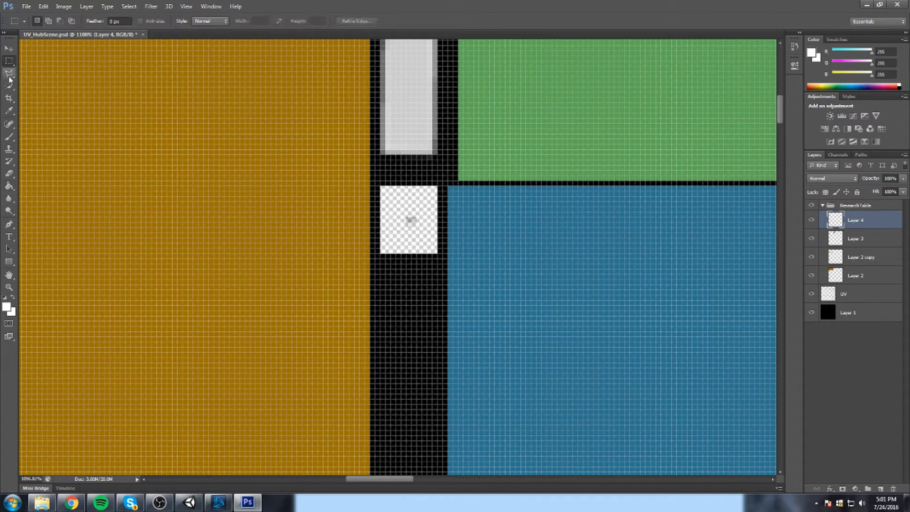
pyautogui.moveTo(380, 181); pyautogui.dragTo(443, 254)
pyautogui.press('g')
pyautogui.click(420, 224)
pyautogui.scroll(3, 426, 203)
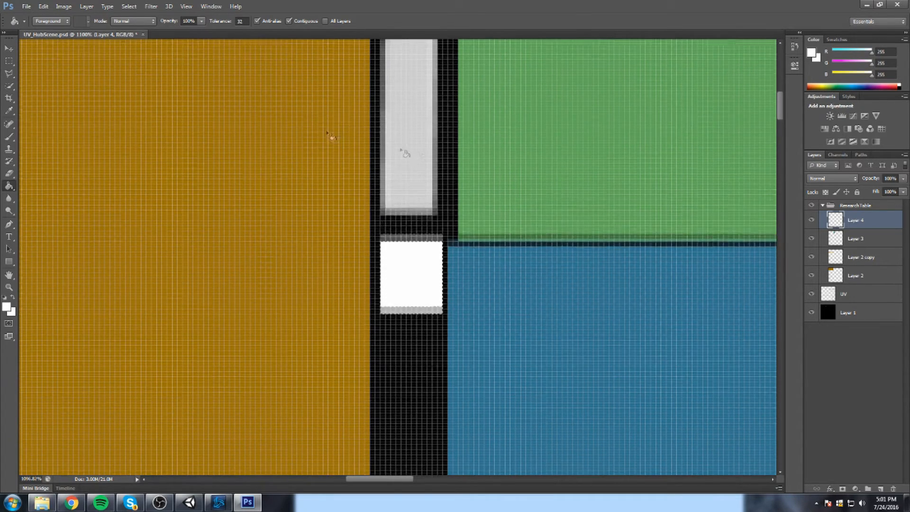
# Toggle the UV layer's visibility to compare the filled areas with the layout beneath
pyautogui.click(9, 61)
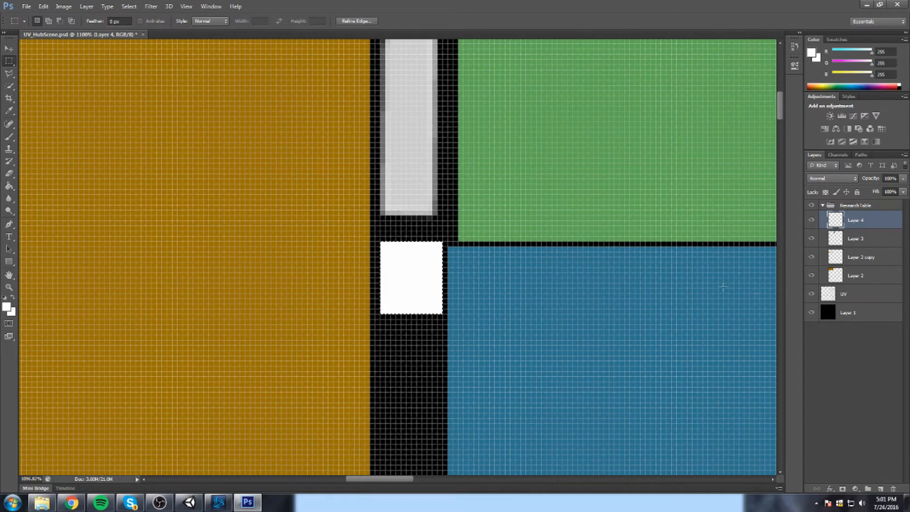
pyautogui.scroll(-2, 669, 266)
pyautogui.scroll(-5, 670, 265)
pyautogui.click(810, 294)
pyautogui.click(810, 294)
pyautogui.moveTo(648, 226); pyautogui.dragTo(593, 250)
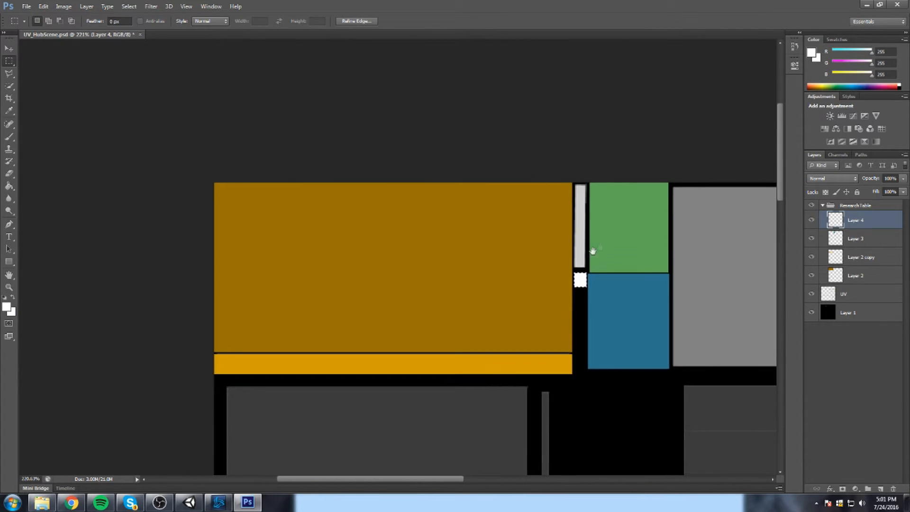
# Add a new layer, fill a selection over the narrow light strip with white, and nudge it right with Free Transform
pyautogui.scroll(5, 616, 246)
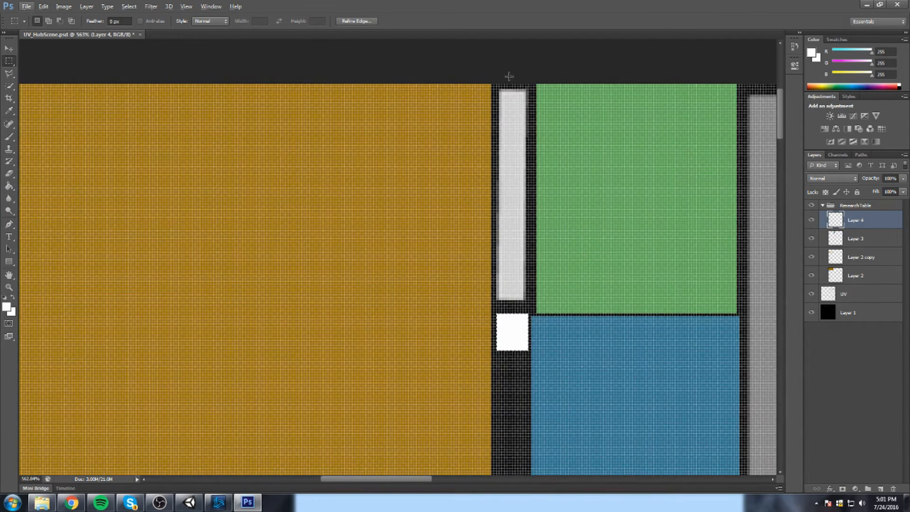
pyautogui.click(885, 489)
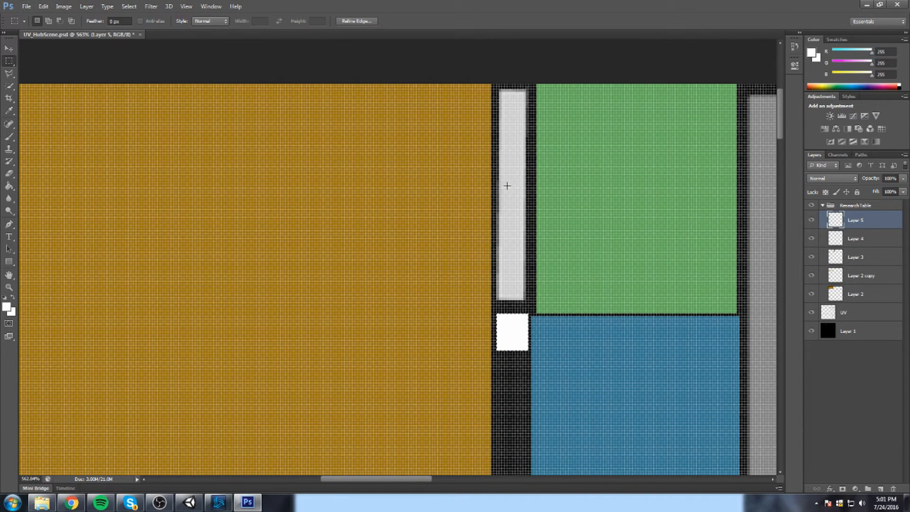
pyautogui.moveTo(494, 87); pyautogui.dragTo(526, 283)
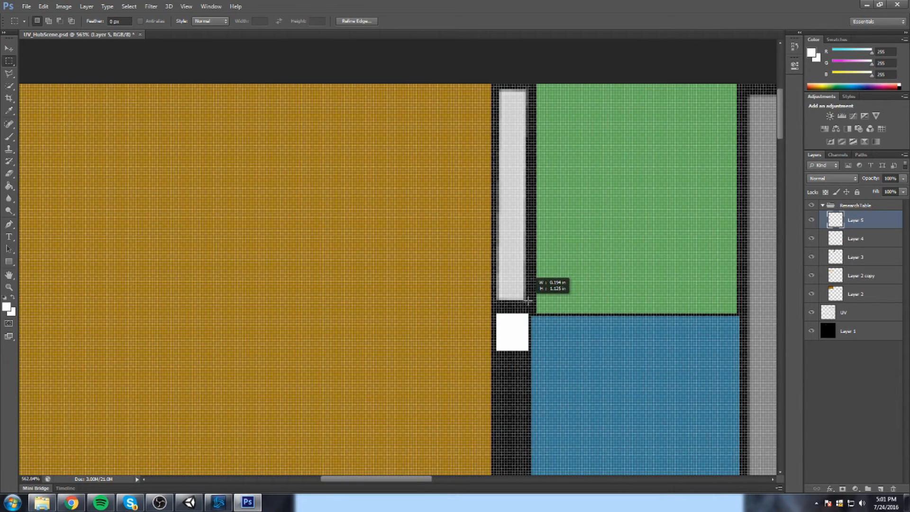
pyautogui.press('g')
pyautogui.click(493, 232)
pyautogui.hotkey('ctrl', 't')
pyautogui.press('Right')
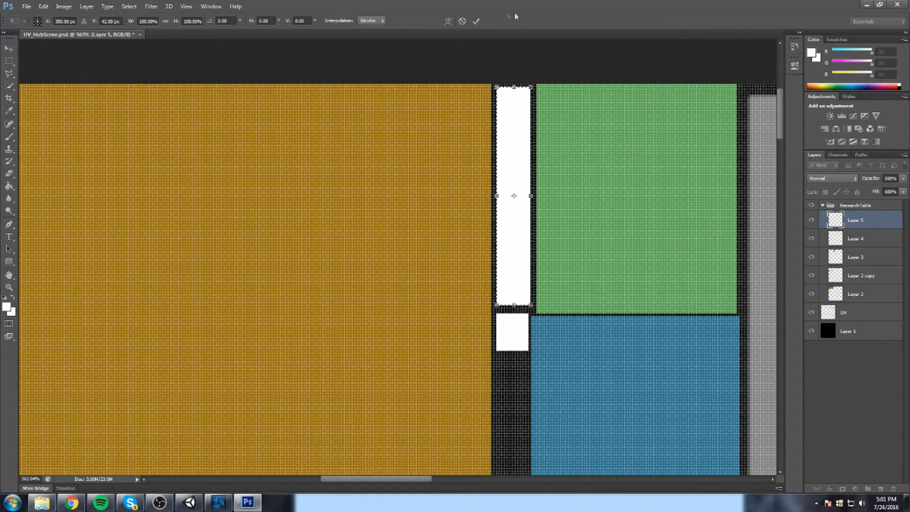
pyautogui.click(475, 20)
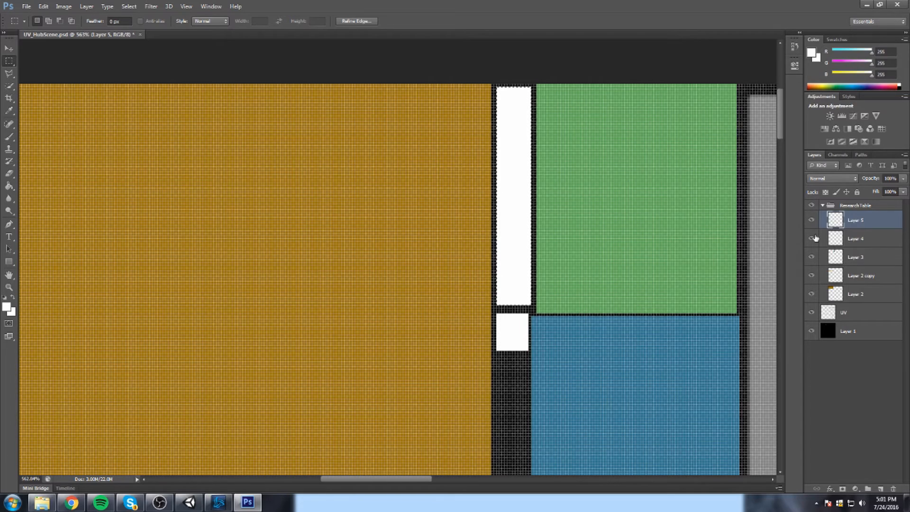
# Set the opacity of the small white square's Layer 4 to 50% and hide the black background layer
pyautogui.click(844, 239)
pyautogui.click(904, 179)
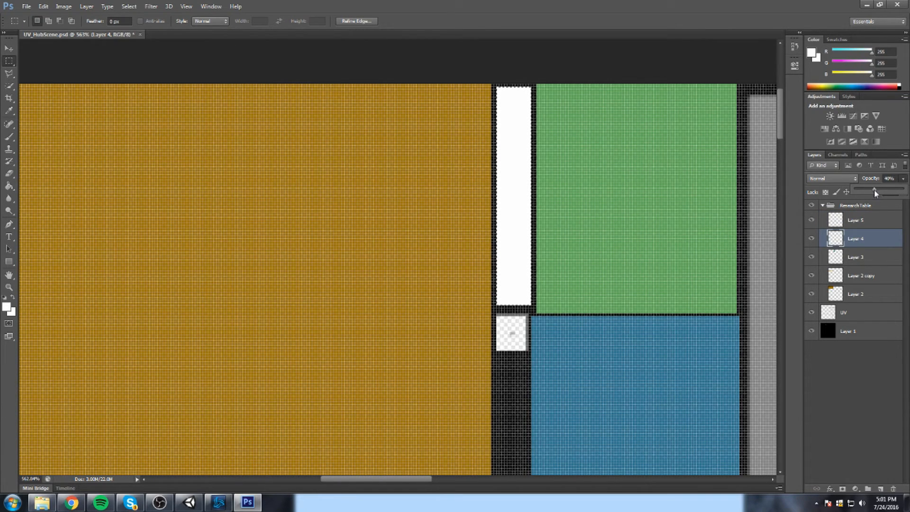
pyautogui.click(902, 179)
pyautogui.click(891, 179)
pyautogui.write('50')
pyautogui.press('Return')
pyautogui.click(812, 331)
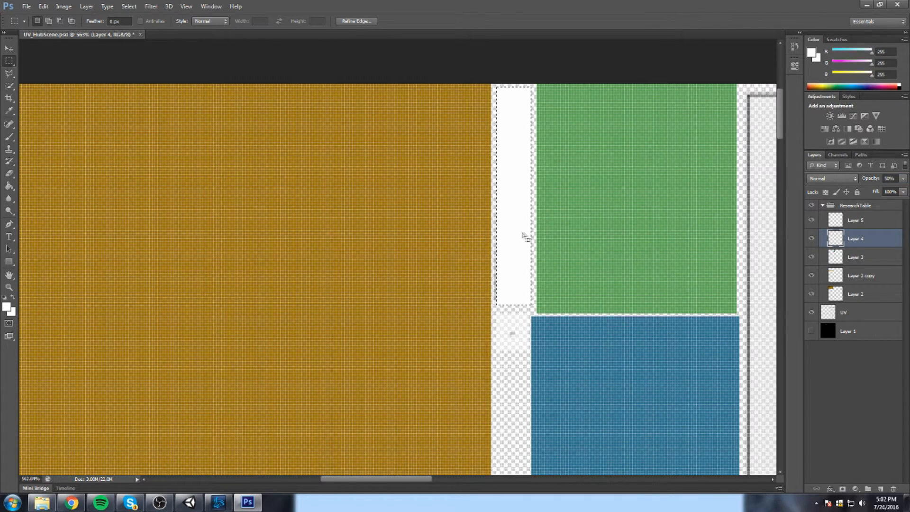
# Hide the UV layer and set up a Save As copy of the texture in PNG format
pyautogui.scroll(-3, 546, 235)
pyautogui.click(812, 312)
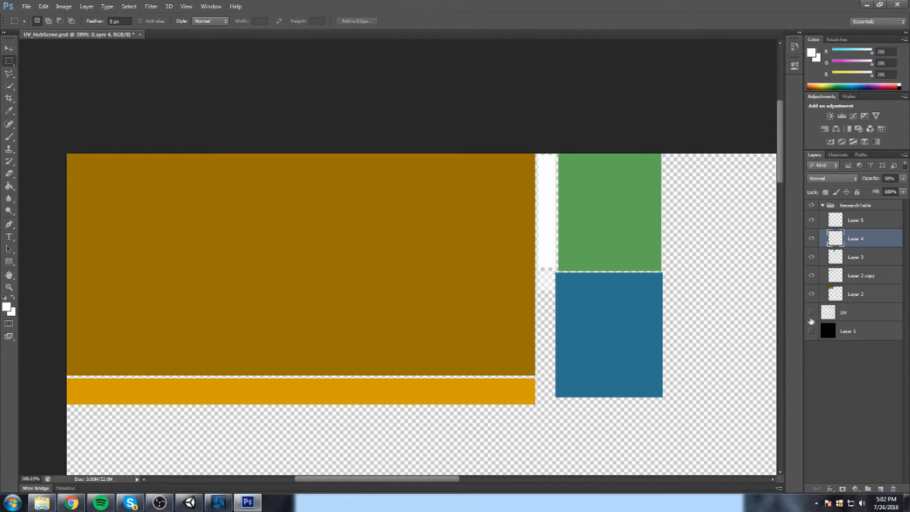
pyautogui.scroll(-2, 625, 273)
pyautogui.click(26, 7)
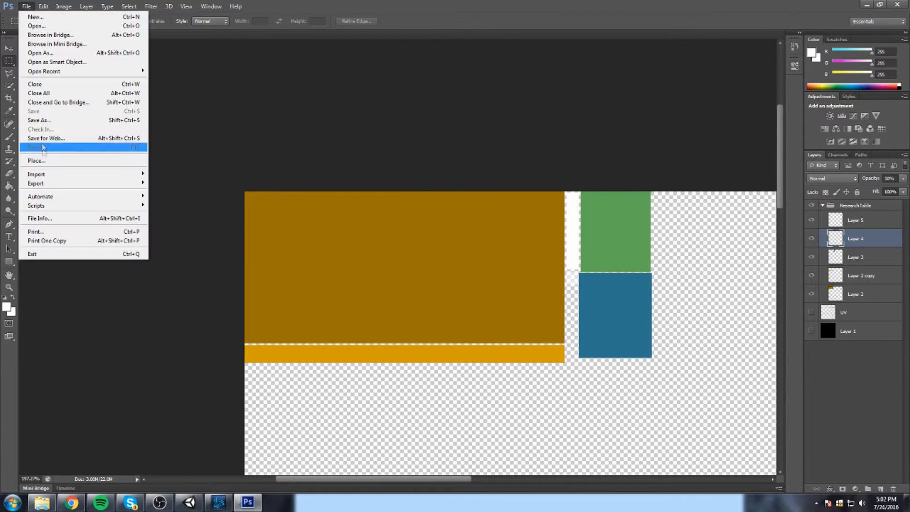
pyautogui.click(33, 120)
pyautogui.click(451, 250)
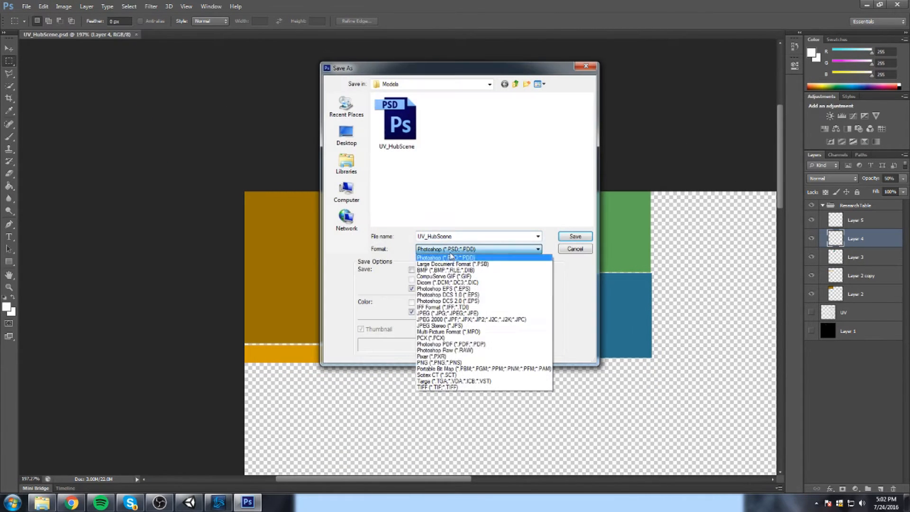
pyautogui.click(439, 362)
# Save the PNG copy over HubSceneTexture in the Unity project's Artwork folder
pyautogui.click(449, 83)
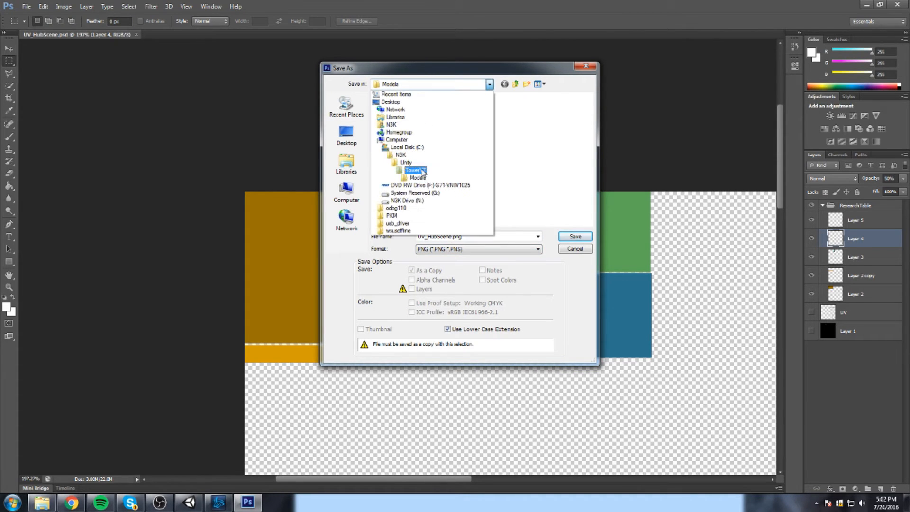
pyautogui.click(416, 171)
pyautogui.doubleClick(402, 110)
pyautogui.doubleClick(402, 110)
pyautogui.doubleClick(405, 135)
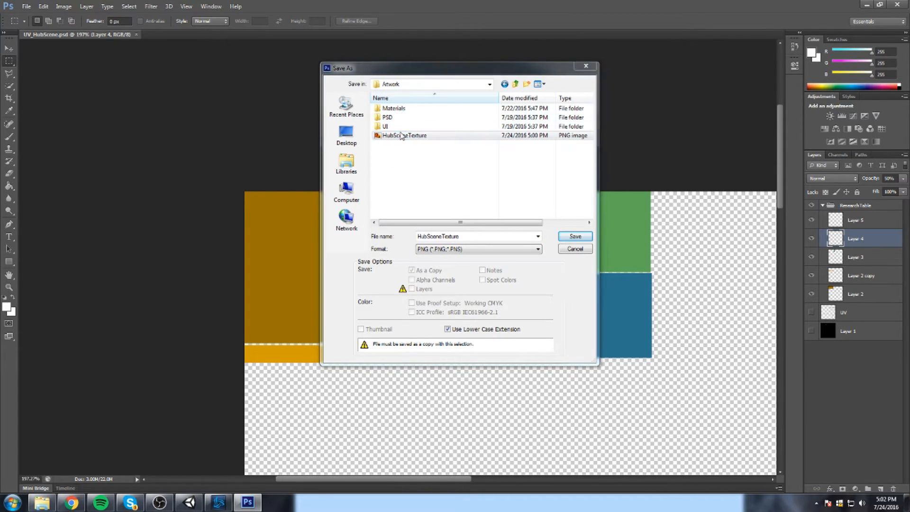
pyautogui.click(437, 190)
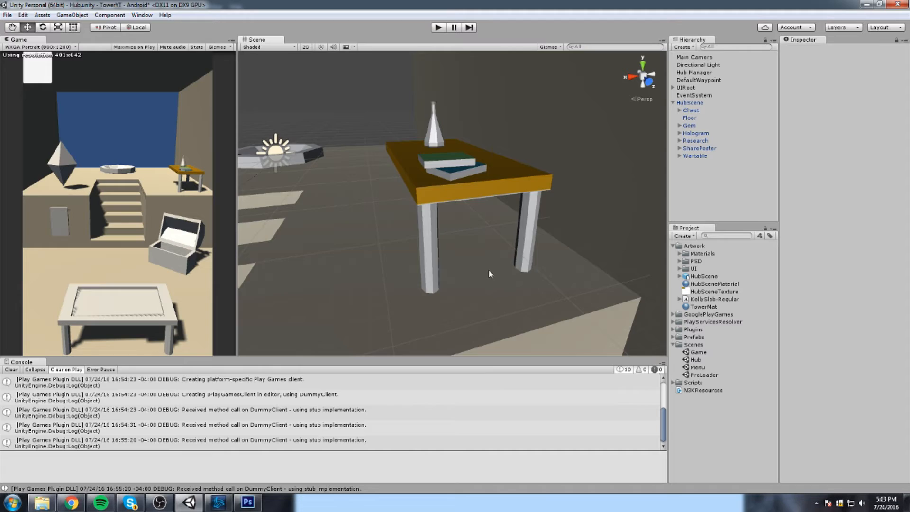
# Examine the textured research table in Unity's Scene view and return to Photoshop
pyautogui.moveTo(490, 273); pyautogui.dragTo(437, 254)
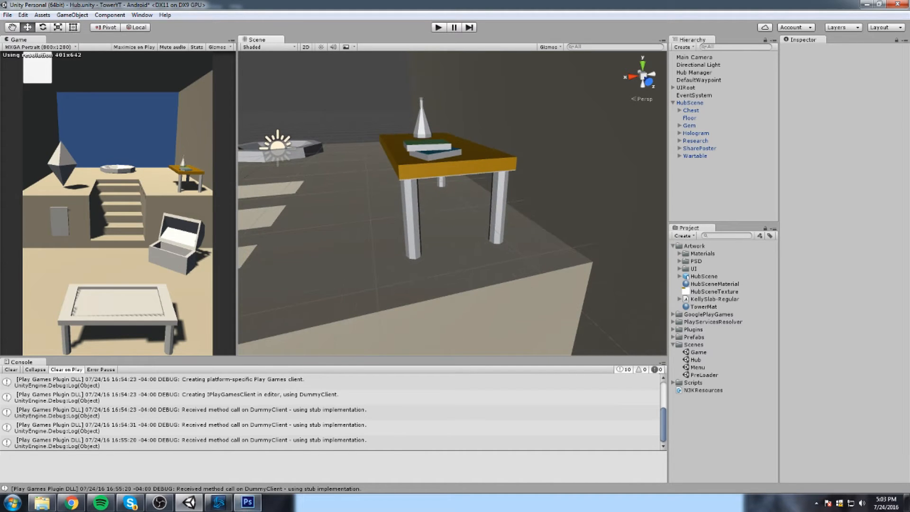
pyautogui.click(247, 502)
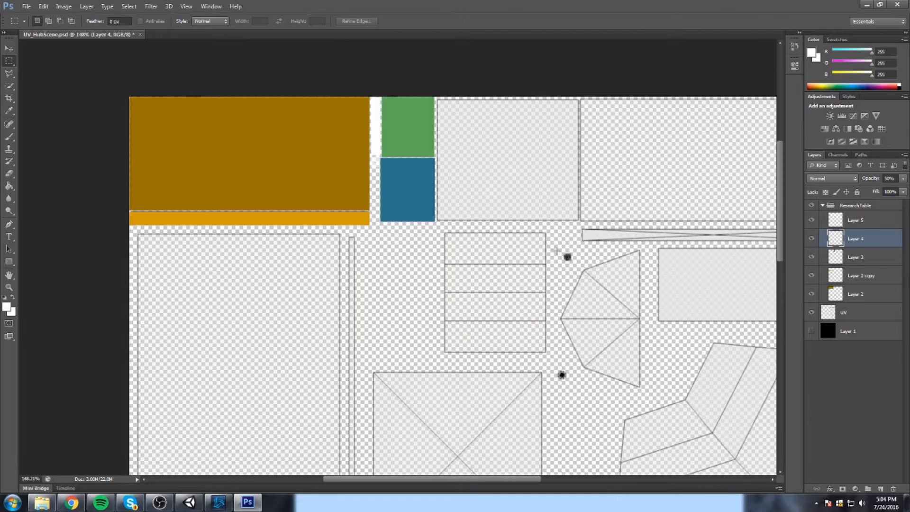
# Add a new layer in the ResearchTable group and select a small rectangle around the upper black dot in the UV layout
pyautogui.moveTo(556, 250); pyautogui.dragTo(579, 267)
pyautogui.hotkey('ctrl', 'd')
pyautogui.scroll(2, 619, 256)
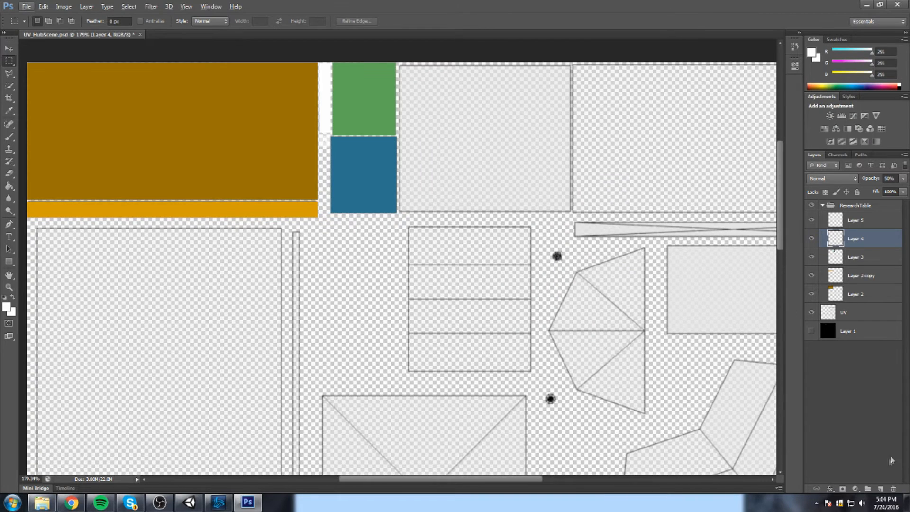
pyautogui.click(879, 488)
pyautogui.moveTo(544, 241); pyautogui.dragTo(569, 269)
# Sample the tabletop brown, darken it to RGB 106, 75, 0, fill the small selection with it and deselect
pyautogui.press('g')
pyautogui.keyDown('alt'); pyautogui.click(273, 152); pyautogui.keyUp('alt')
pyautogui.keyDown('alt'); pyautogui.click(274, 150); pyautogui.keyUp('alt')
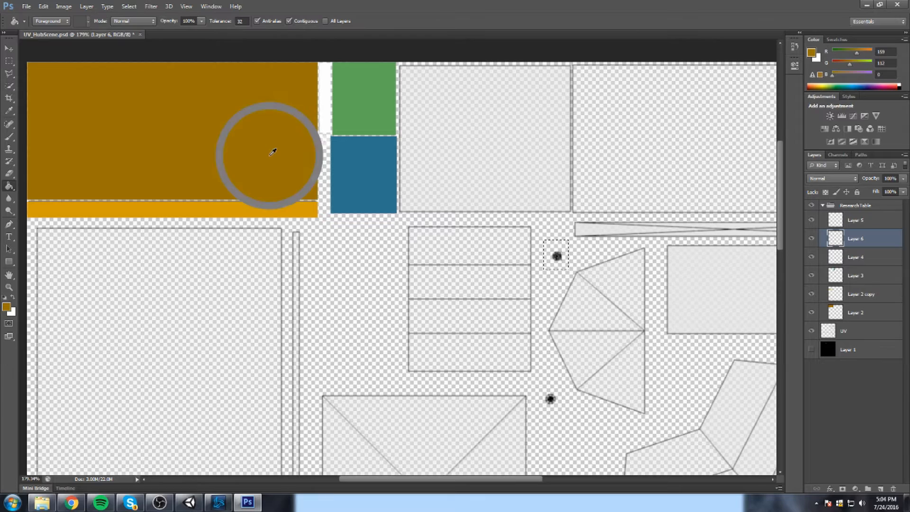
pyautogui.click(812, 53)
pyautogui.click(406, 240)
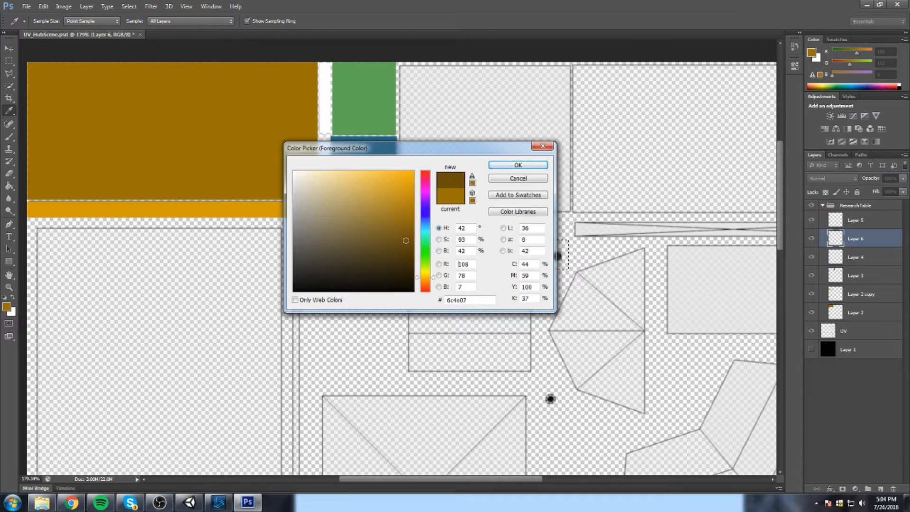
pyautogui.click(518, 165)
pyautogui.click(556, 255)
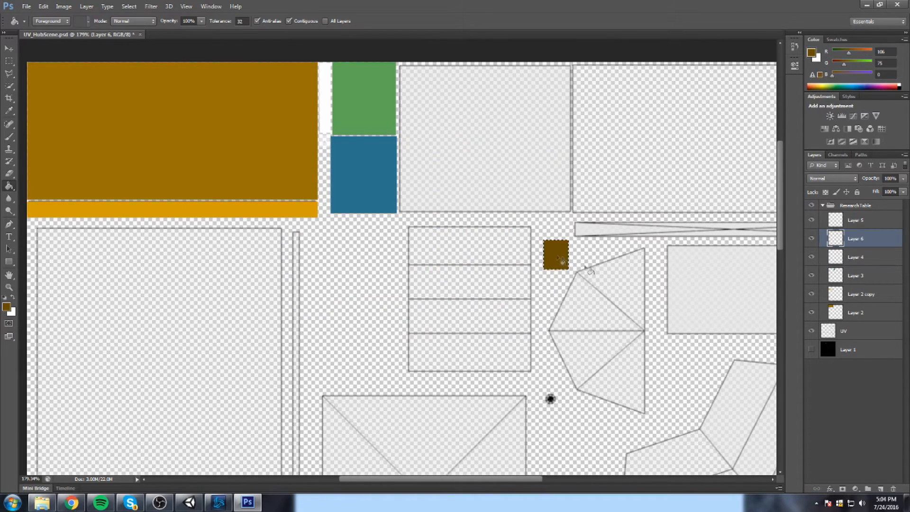
pyautogui.click(9, 61)
pyautogui.click(503, 256)
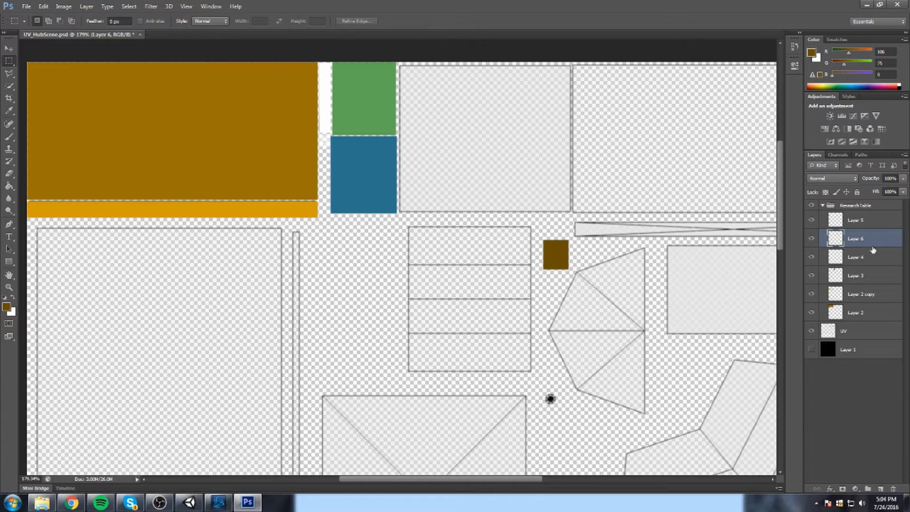
# Toggle the UV layer's visibility to compare the dark brown square with the layout
pyautogui.scroll(-2, 695, 194)
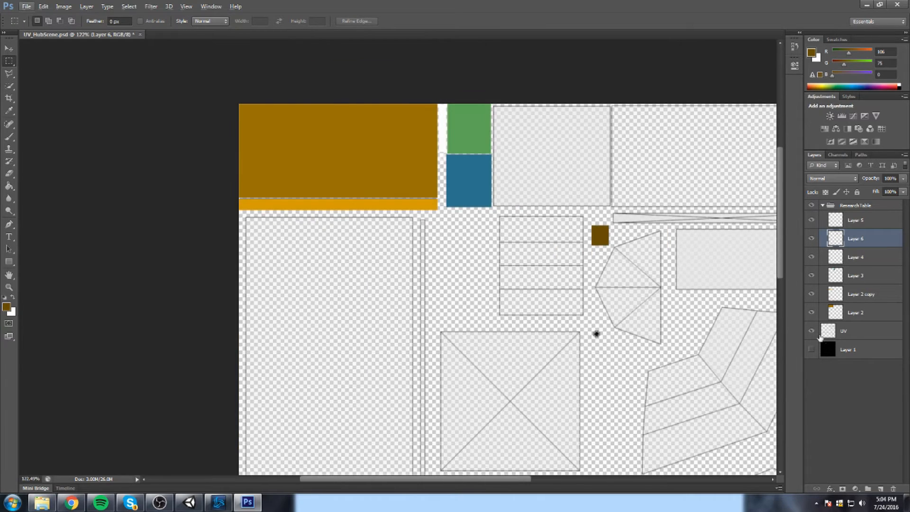
pyautogui.click(812, 332)
pyautogui.click(812, 332)
# Place the Avatar logo image from the file explorer into the Photoshop document
pyautogui.moveTo(663, 192); pyautogui.dragTo(596, 183)
pyautogui.scroll(1, 416, 141)
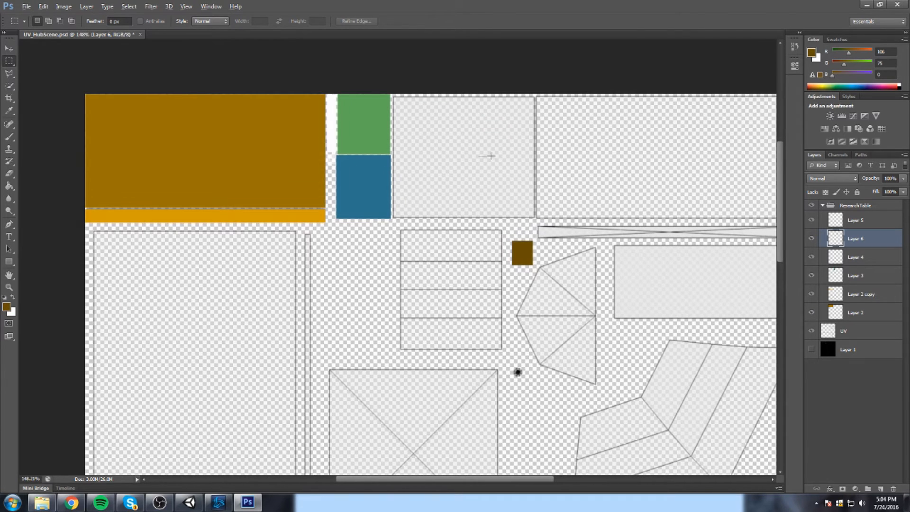
pyautogui.moveTo(610, 156); pyautogui.dragTo(506, 166)
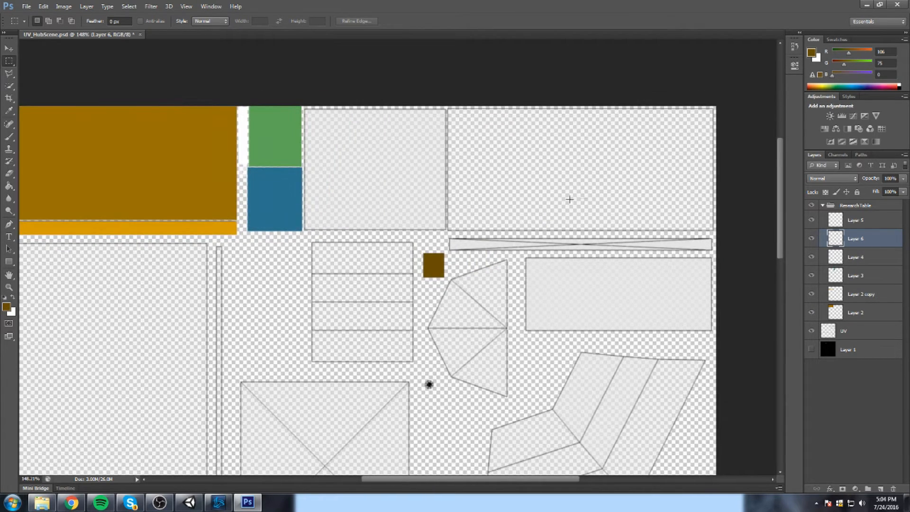
pyautogui.click(42, 502)
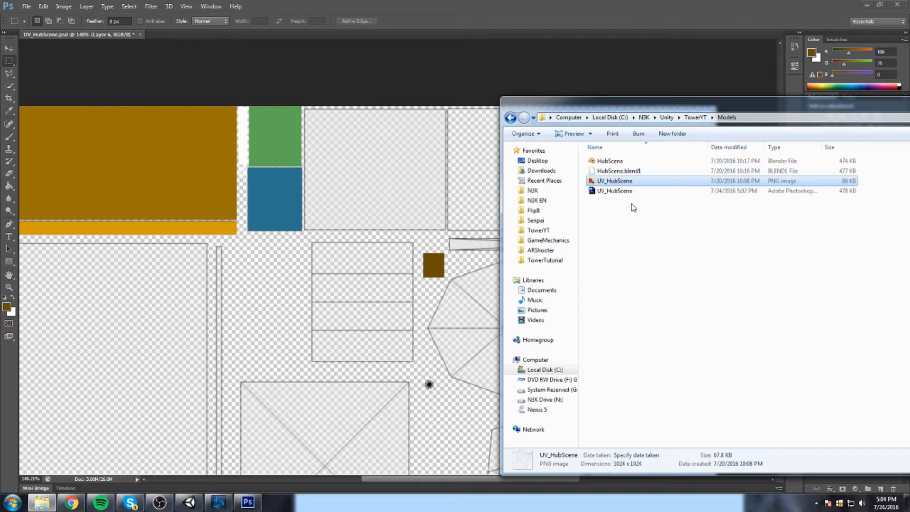
pyautogui.click(42, 502)
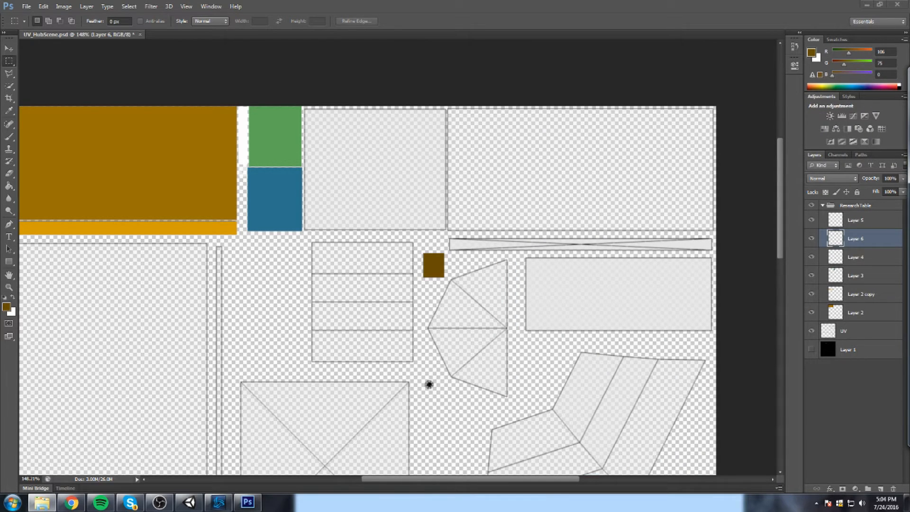
pyautogui.moveTo(909, 190); pyautogui.dragTo(595, 186)
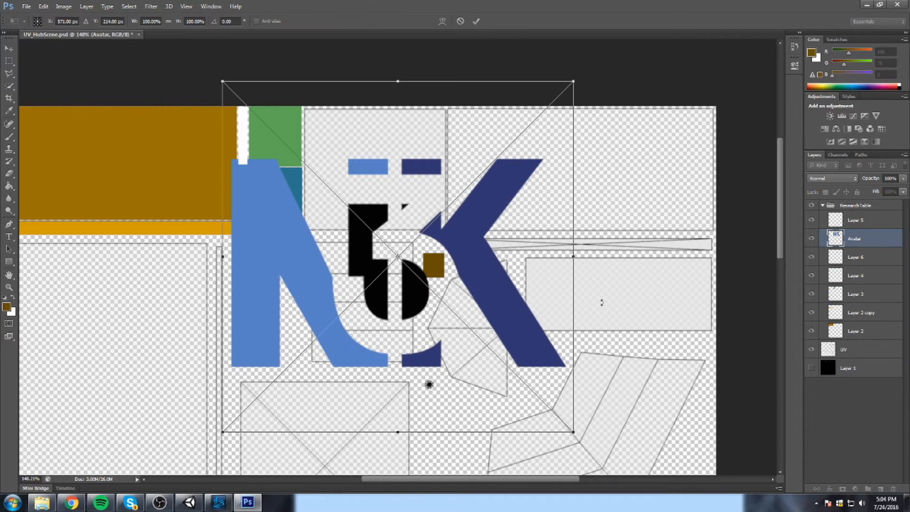
# Scale the placed logo to about 34% and position it inside the large rectangle at the right end of the layout's upper row
pyautogui.moveTo(398, 81)
pyautogui.mouseDown()
pyautogui.moveTo(398, 227)
pyautogui.moveTo(391, 92)
pyautogui.mouseUp()
pyautogui.moveTo(217, 77); pyautogui.dragTo(338, 196)
pyautogui.moveTo(403, 233); pyautogui.dragTo(604, 145)
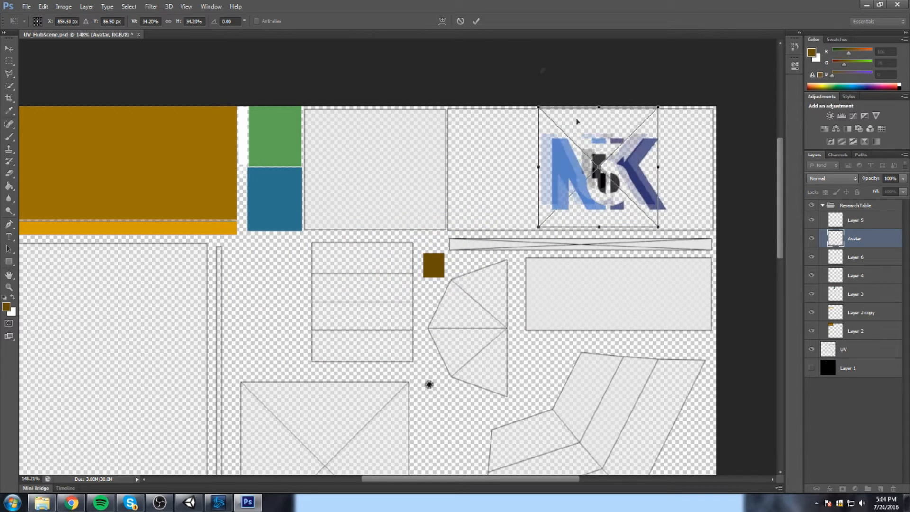
pyautogui.click(476, 21)
# Move the Avatar layer out of the ResearchTable group and into a new group named Chest at the top of the layer stack
pyautogui.moveTo(859, 240); pyautogui.dragTo(849, 376)
pyautogui.click(823, 205)
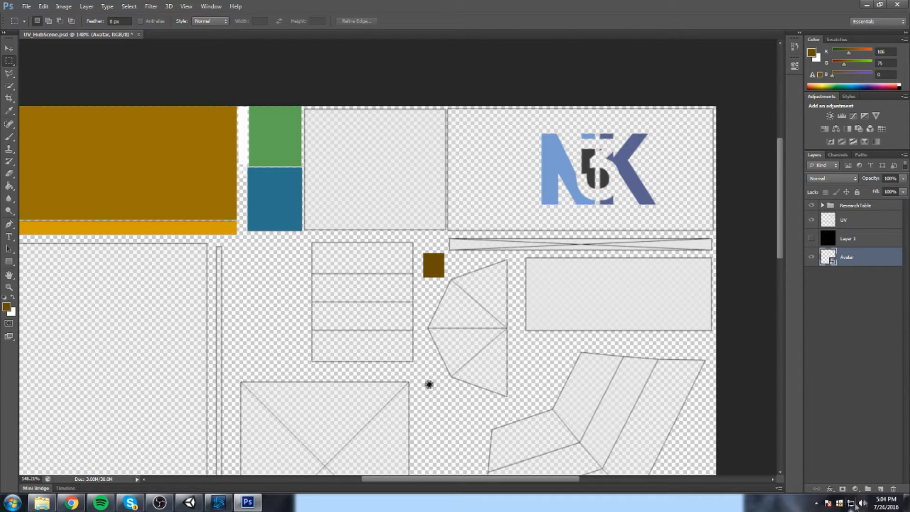
pyautogui.click(867, 491)
pyautogui.doubleClick(849, 254)
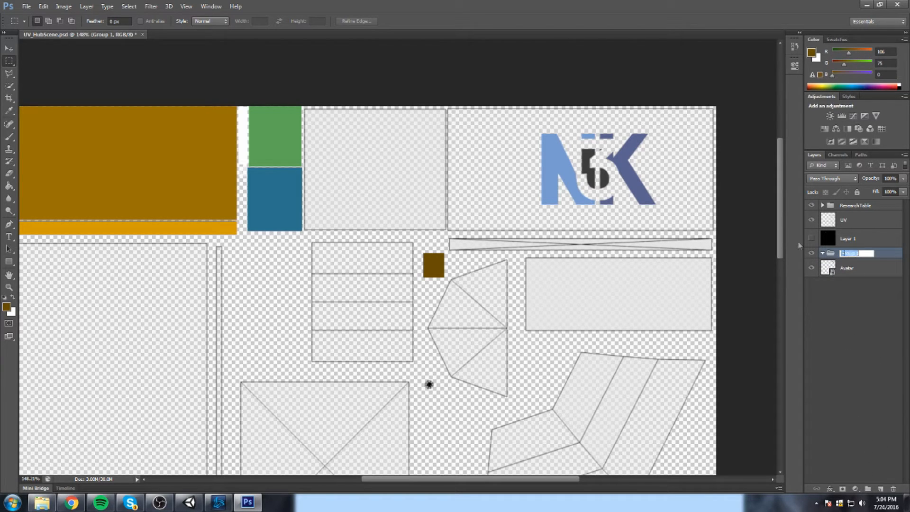
pyautogui.write('Chest')
pyautogui.press('Return')
pyautogui.moveTo(856, 263); pyautogui.dragTo(853, 204)
pyautogui.moveTo(847, 277); pyautogui.dragTo(850, 211)
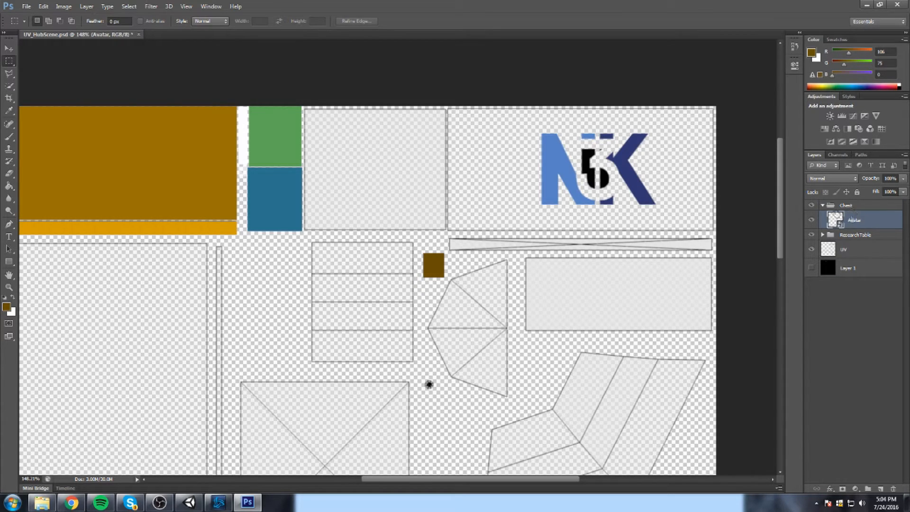
# Shift the Avatar logo slightly left with Free Transform to centre it in its UV rectangle
pyautogui.hotkey('ctrl', 't')
pyautogui.moveTo(614, 165); pyautogui.dragTo(594, 164)
pyautogui.click(476, 21)
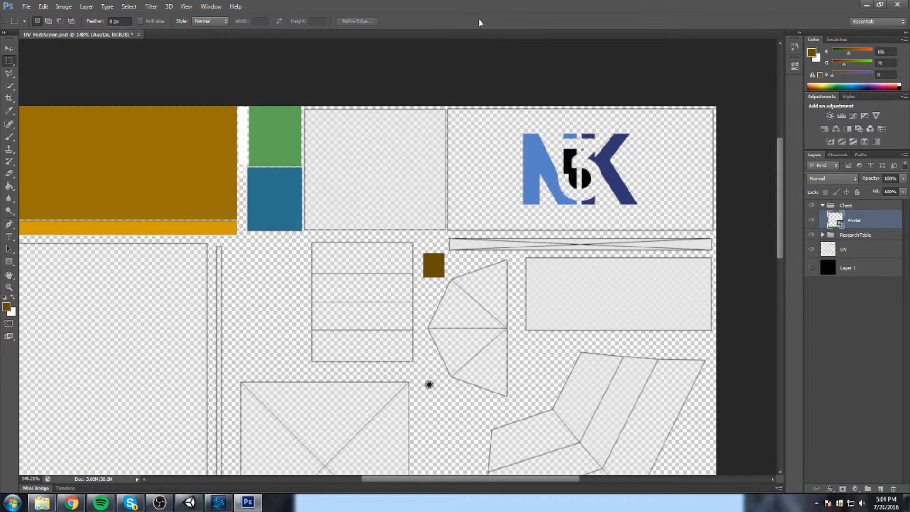
# Add a new layer in the Chest group and select the area covering the two large adjoining rectangles in the upper row
pyautogui.scroll(2, 652, 105)
pyautogui.click(881, 488)
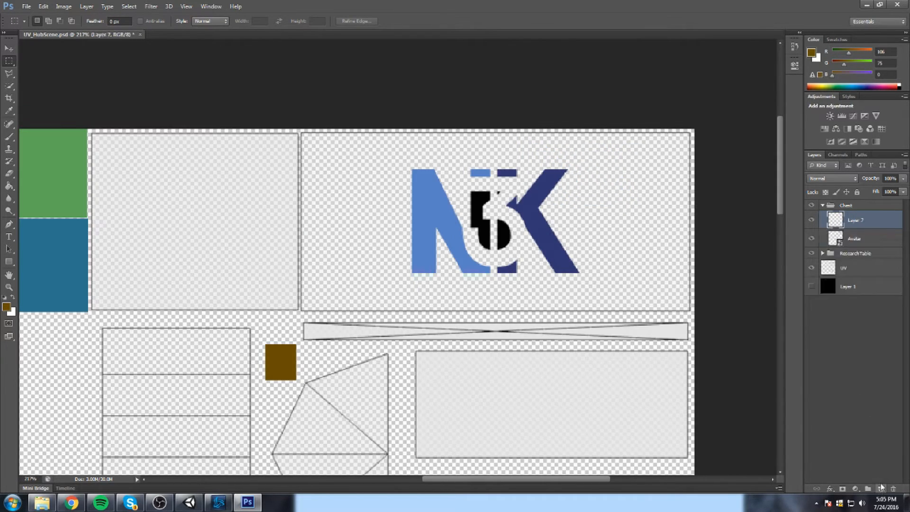
pyautogui.scroll(3, 310, 137)
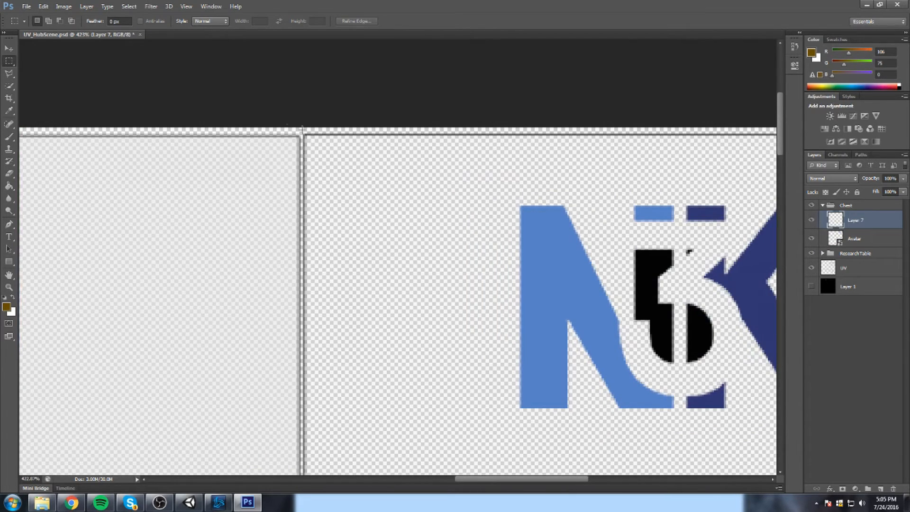
pyautogui.moveTo(301, 129); pyautogui.dragTo(706, 387)
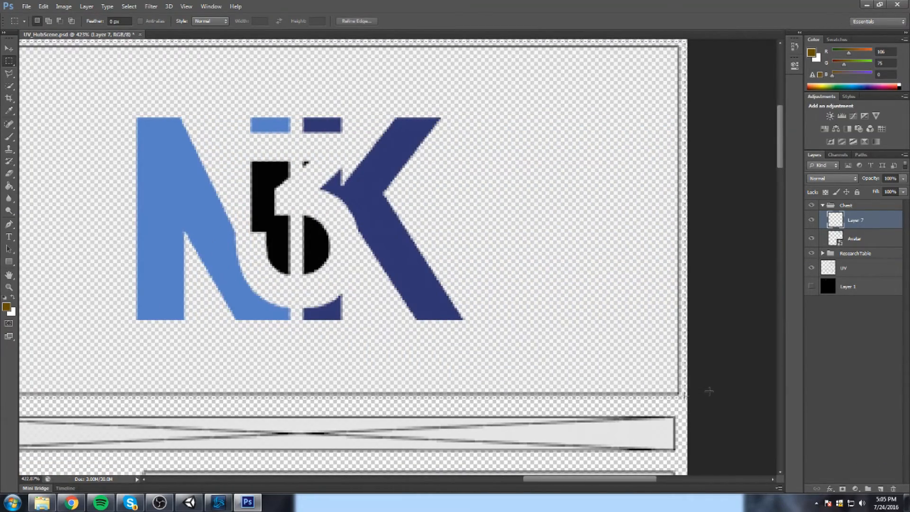
pyautogui.scroll(-4, 707, 386)
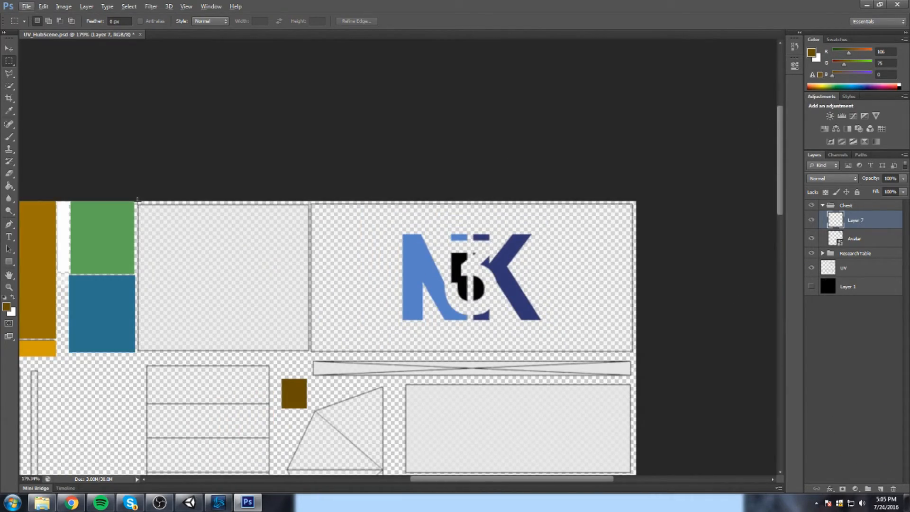
pyautogui.moveTo(136, 196); pyautogui.dragTo(636, 358)
# Sample the dark brown square, adjust the foreground color to a muted brown, #745a28, and fill the selected chest area
pyautogui.press('g')
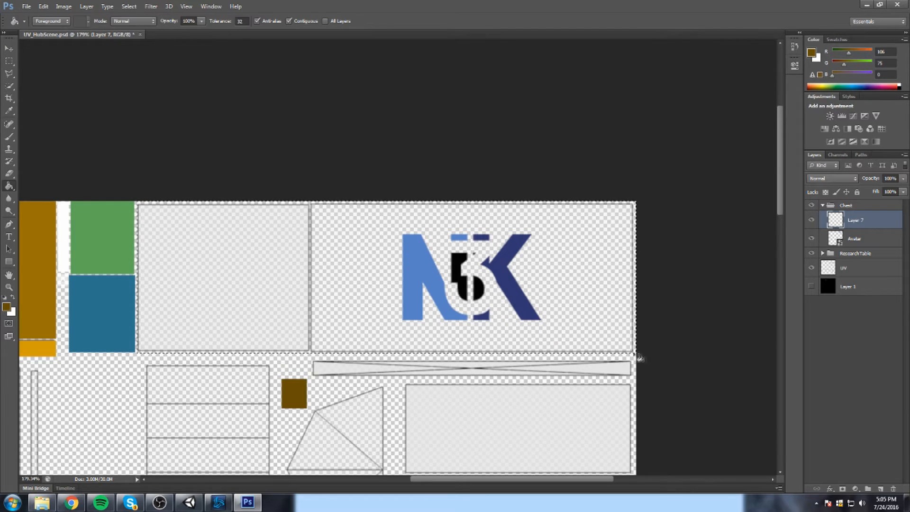
pyautogui.moveTo(183, 181); pyautogui.dragTo(254, 122)
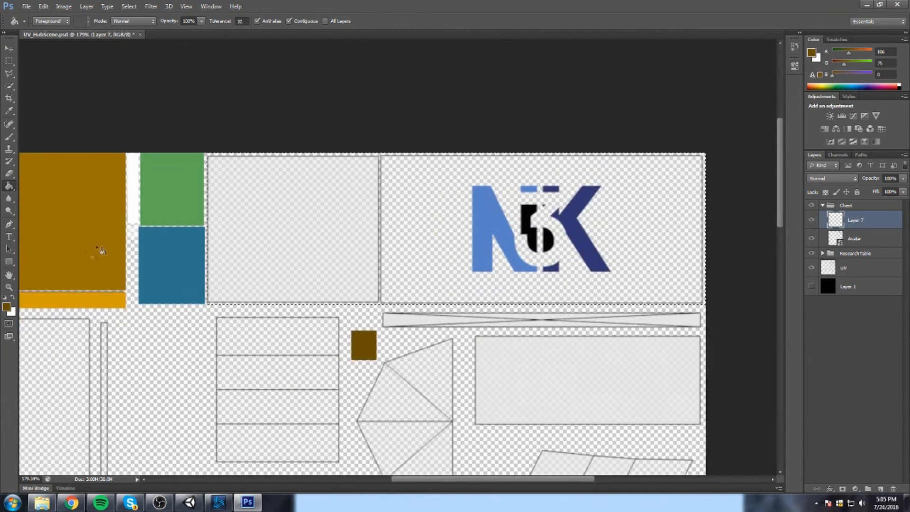
pyautogui.keyDown('alt'); pyautogui.click(363, 345); pyautogui.keyUp('alt')
pyautogui.click(7, 307)
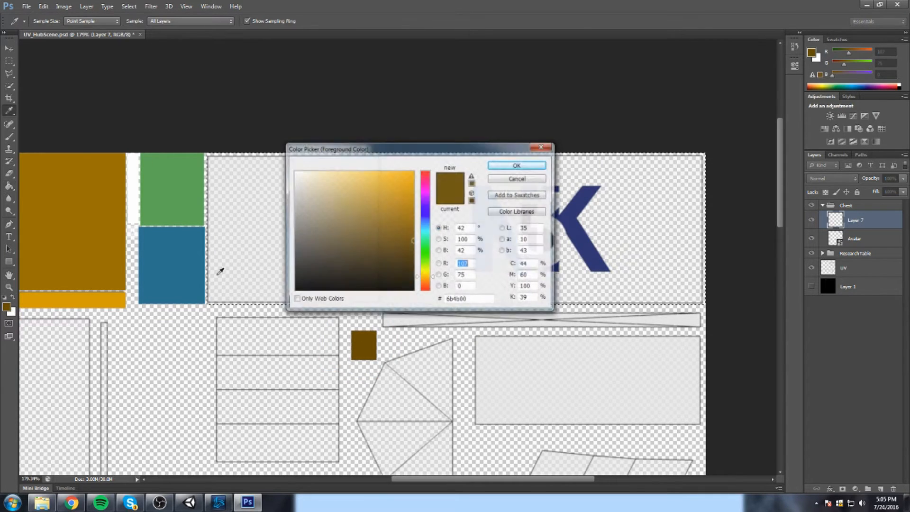
pyautogui.moveTo(402, 231); pyautogui.dragTo(376, 236)
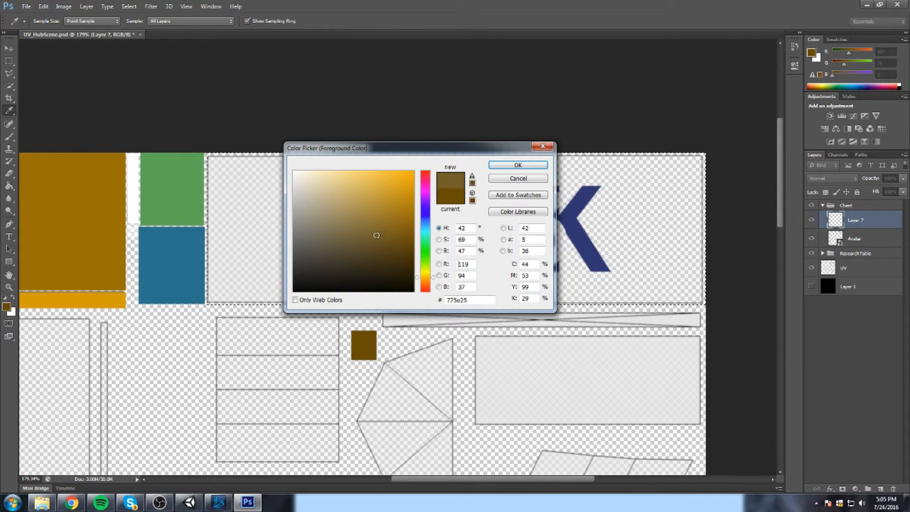
pyautogui.click(428, 267)
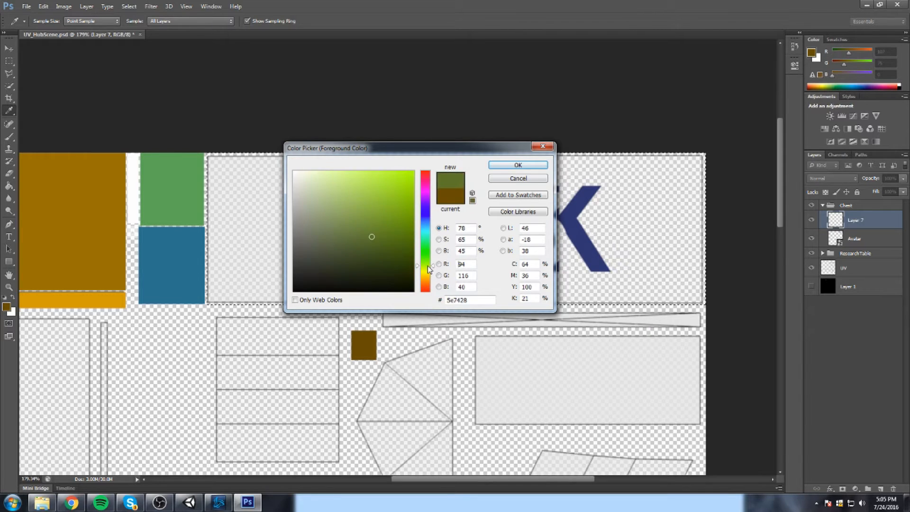
pyautogui.moveTo(428, 266); pyautogui.dragTo(428, 279)
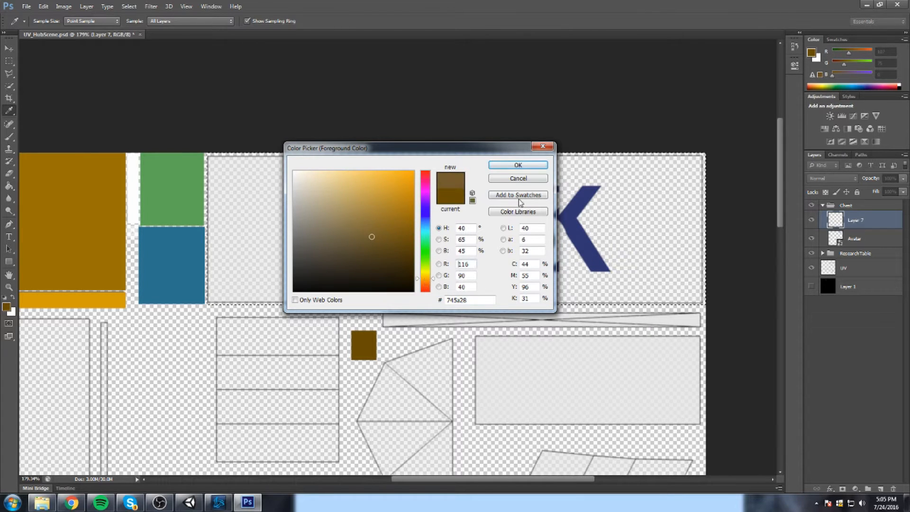
pyautogui.click(513, 165)
pyautogui.click(473, 209)
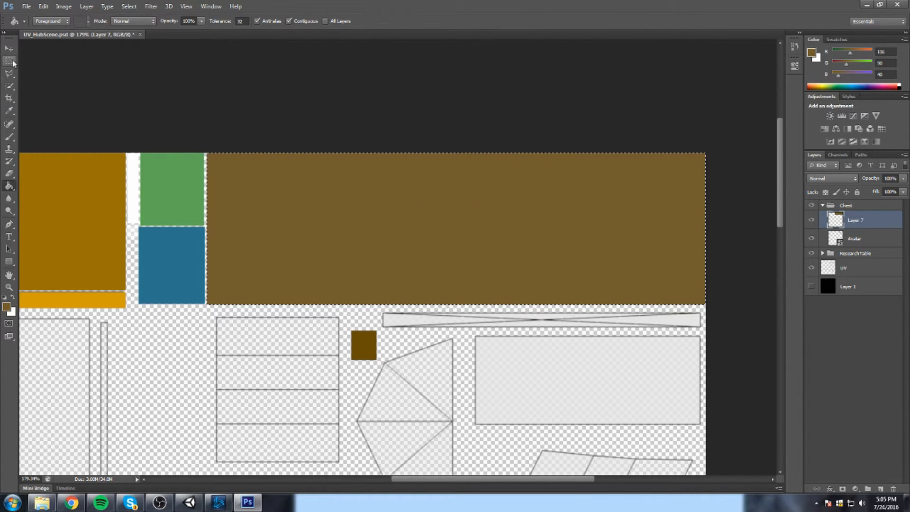
# Clear the selection, move the brown fill layer beneath the Avatar logo, and move the UV layer to the top of the layer stack
pyautogui.press('m')
pyautogui.moveTo(855, 221); pyautogui.dragTo(865, 247)
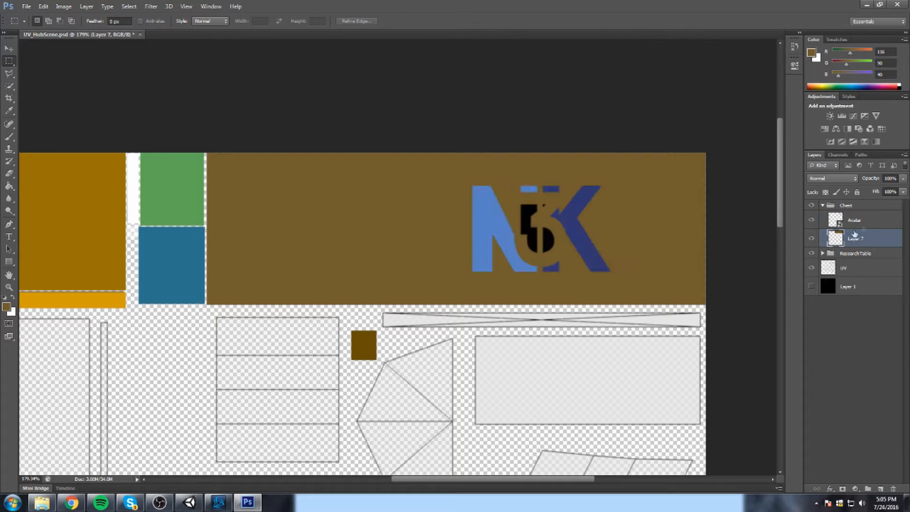
pyautogui.moveTo(862, 273); pyautogui.dragTo(870, 205)
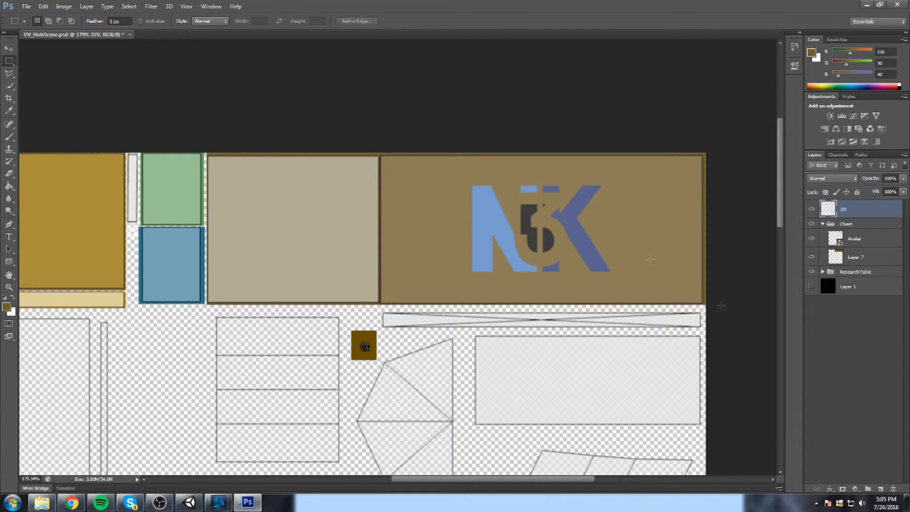
# Add a layer above Avatar in the Chest group and fill a narrow white vertical strip over the seam between the two chest rectangles
pyautogui.click(880, 489)
pyautogui.moveTo(856, 216); pyautogui.dragTo(855, 243)
pyautogui.scroll(5, 378, 153)
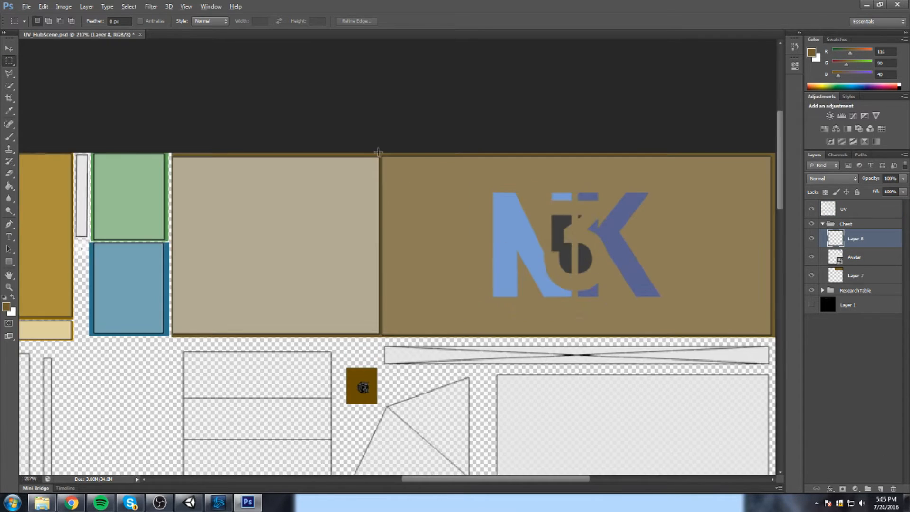
pyautogui.moveTo(373, 155); pyautogui.dragTo(391, 417)
pyautogui.moveTo(370, 137); pyautogui.dragTo(396, 431)
pyautogui.press('x')
pyautogui.press('g')
pyautogui.click(388, 246)
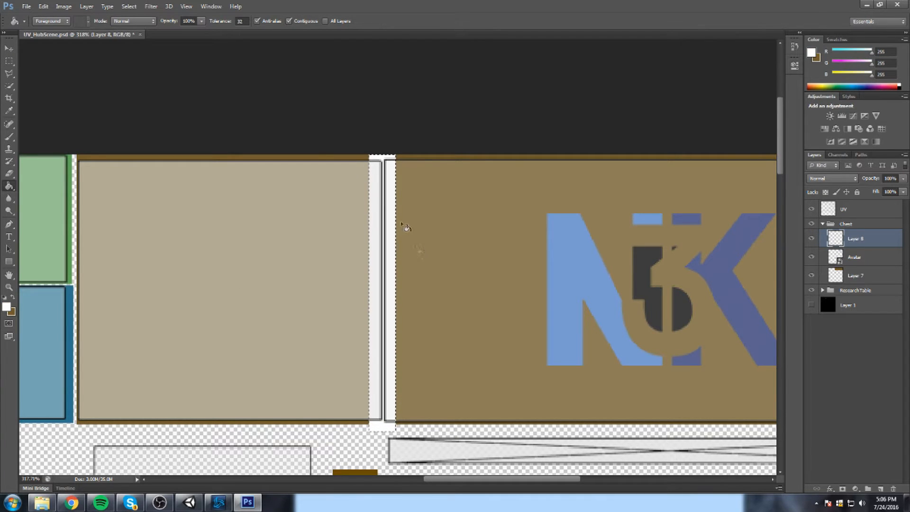
# Fill a thin white band along the upper edge of both chest rectangles
pyautogui.click(9, 61)
pyautogui.moveTo(78, 155)
pyautogui.mouseDown()
pyautogui.moveTo(726, 181)
pyautogui.moveTo(723, 167)
pyautogui.moveTo(709, 166)
pyautogui.moveTo(717, 170)
pyautogui.mouseUp()
pyautogui.moveTo(717, 170); pyautogui.dragTo(714, 169)
pyautogui.press('g')
pyautogui.click(701, 166)
pyautogui.scroll(-5, 683, 177)
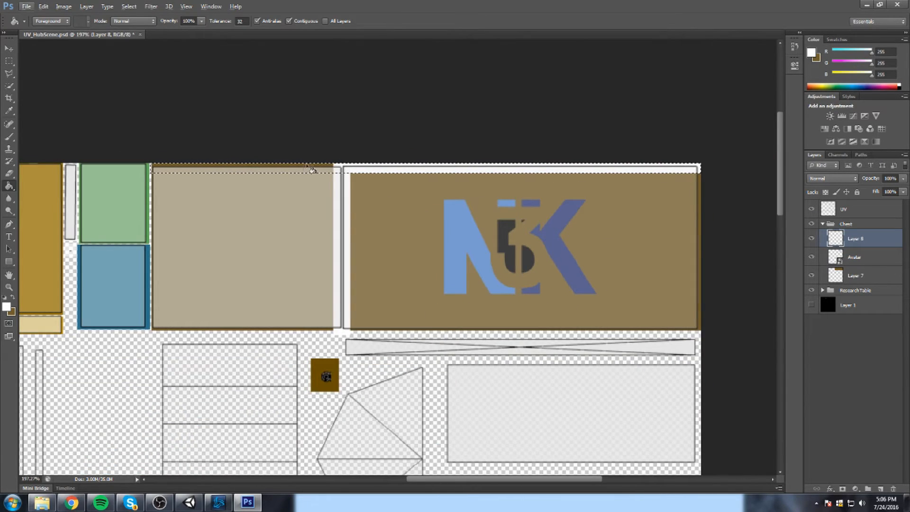
pyautogui.click(304, 170)
# Fill a matching white band along the lower edge of both chest rectangles
pyautogui.press('m')
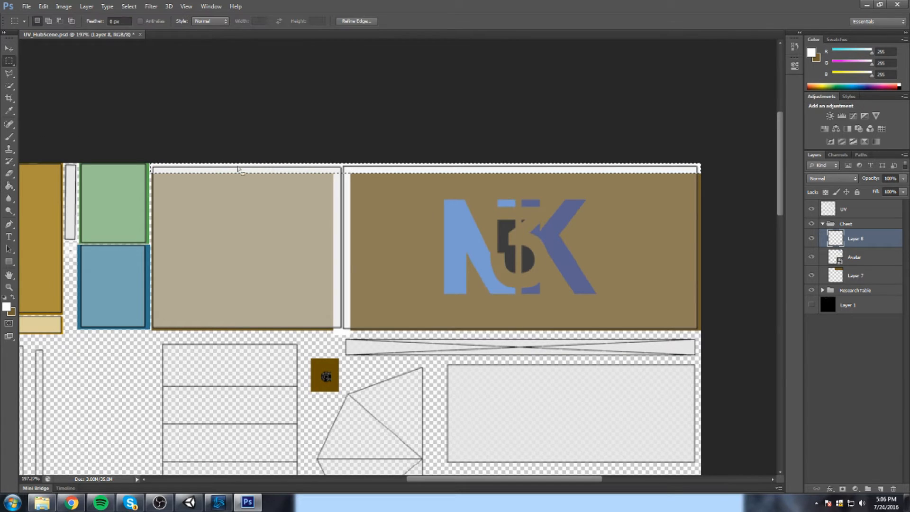
pyautogui.moveTo(705, 332); pyautogui.dragTo(152, 321)
pyautogui.press('g')
pyautogui.click(163, 326)
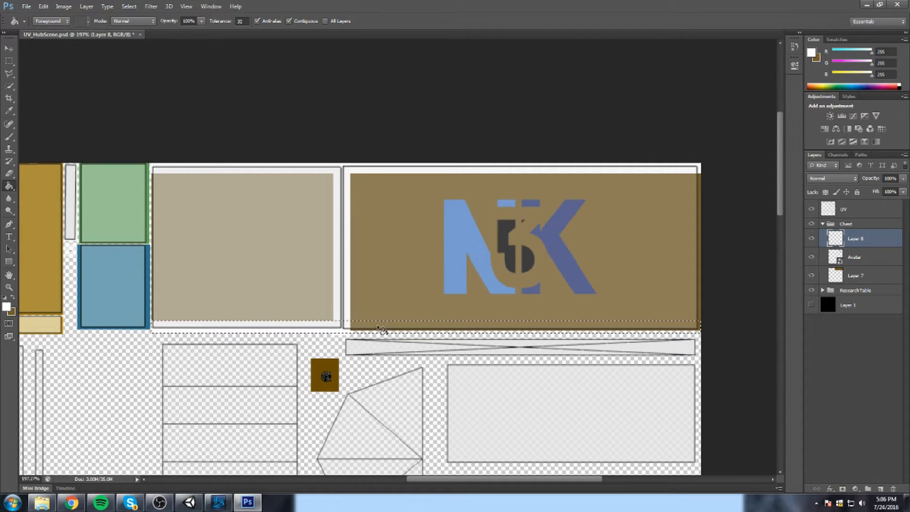
pyautogui.click(379, 327)
# Fill narrow white strips along the outer left and right edges of the chest rectangles, completing the trim, and clear the selection
pyautogui.click(9, 61)
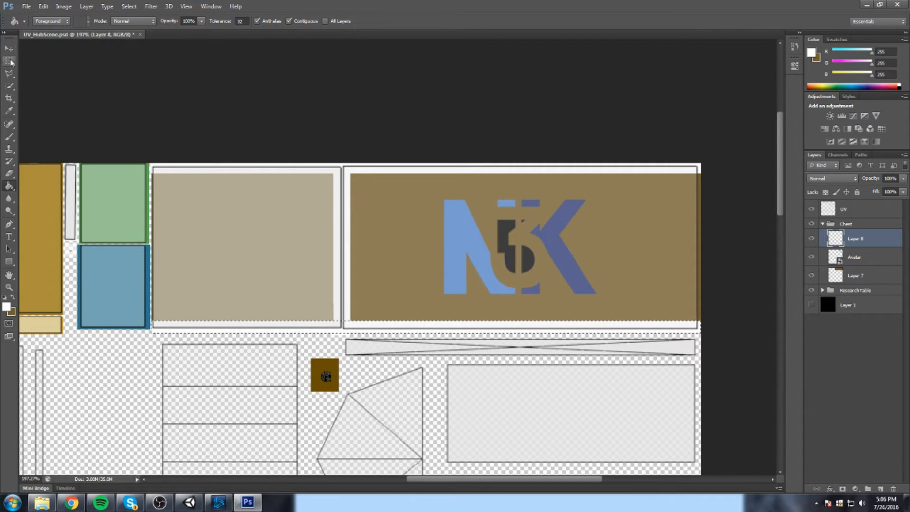
pyautogui.moveTo(150, 161)
pyautogui.mouseDown()
pyautogui.moveTo(165, 341)
pyautogui.moveTo(158, 330)
pyautogui.mouseUp()
pyautogui.press('g')
pyautogui.click(9, 62)
pyautogui.moveTo(684, 152)
pyautogui.mouseDown()
pyautogui.moveTo(734, 347)
pyautogui.moveTo(687, 152)
pyautogui.moveTo(721, 331)
pyautogui.mouseUp()
pyautogui.press('g')
pyautogui.hotkey('ctrl', 'd')
pyautogui.click(9, 62)
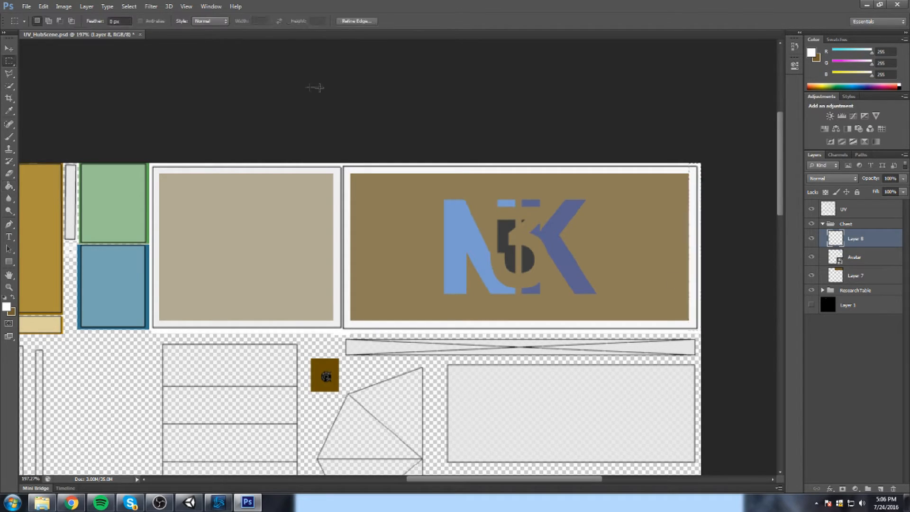
# Make the chest's brown fill layer, Layer 7, active and hide the UV layer
pyautogui.doubleClick(811, 277)
pyautogui.click(879, 290)
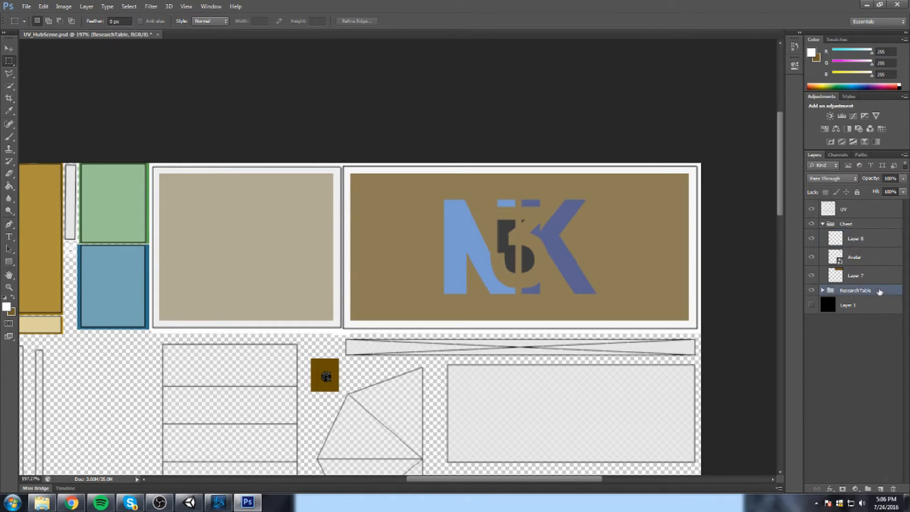
pyautogui.click(872, 277)
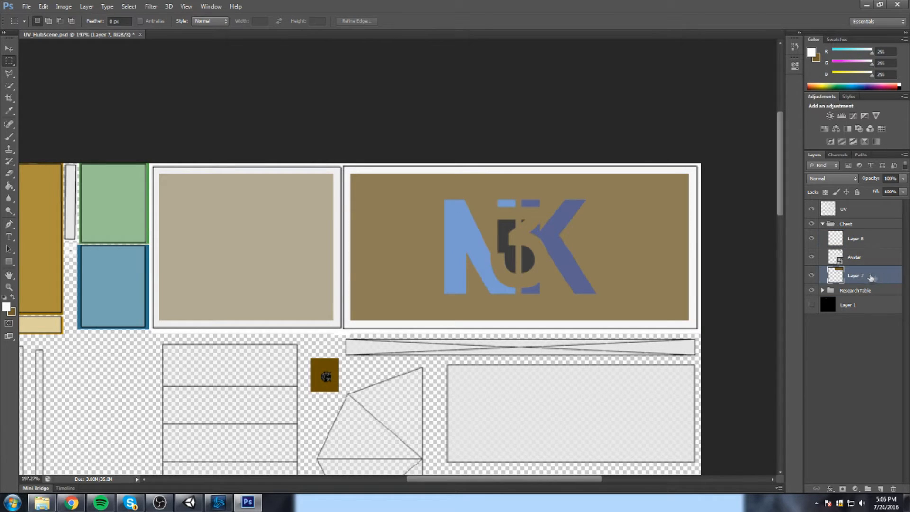
pyautogui.click(811, 209)
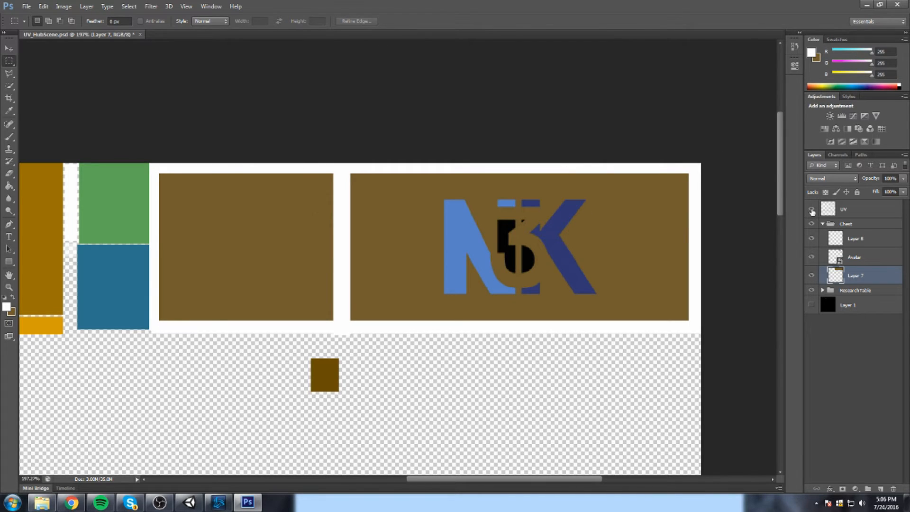
pyautogui.click(811, 209)
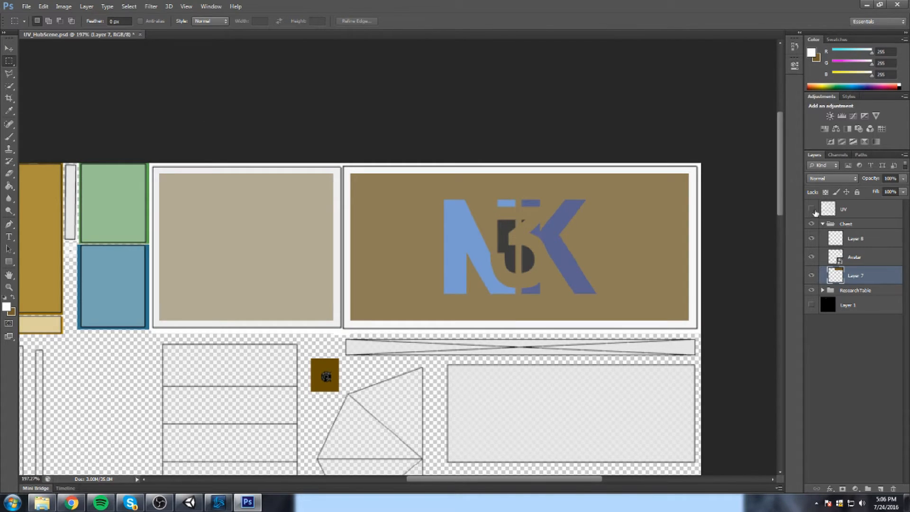
pyautogui.click(811, 210)
# Save a PNG copy over HubSceneTexture in the TowerYT project's Assets Artwork folder, with Smallest / Slow compression and no interlacing
pyautogui.click(26, 6)
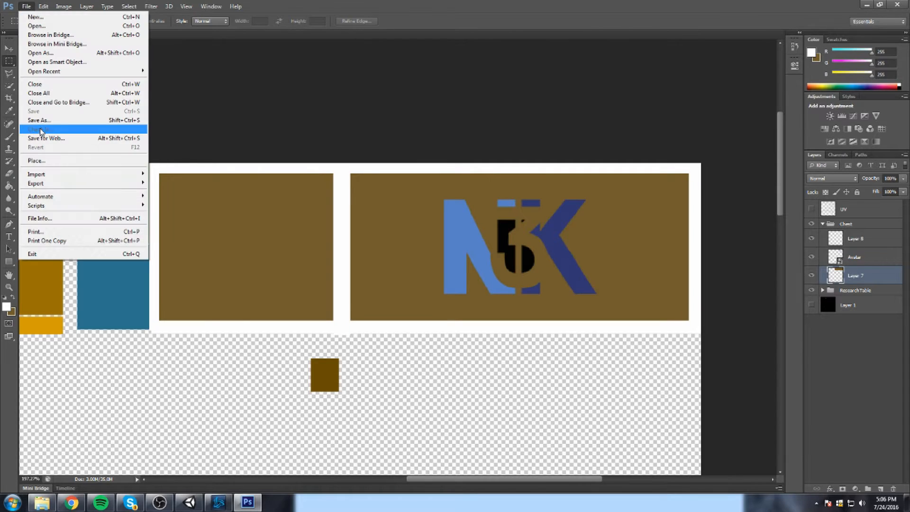
pyautogui.click(30, 122)
pyautogui.click(474, 249)
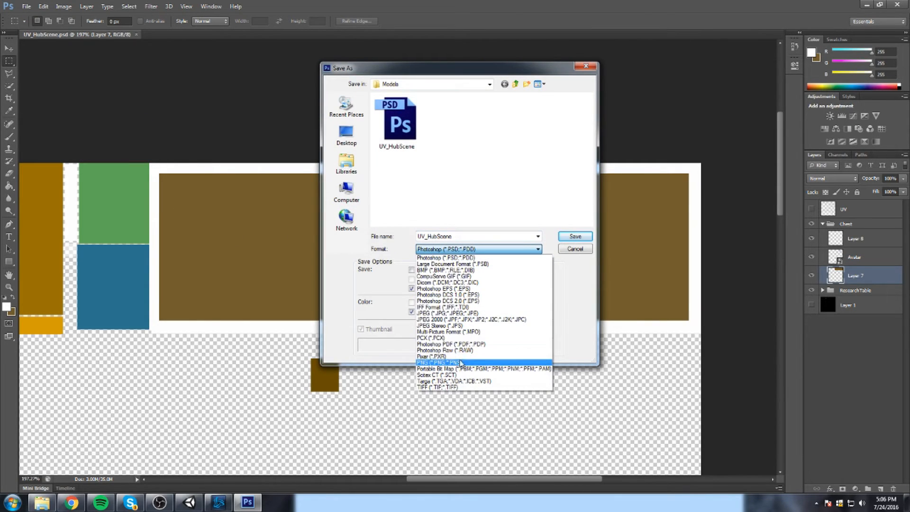
pyautogui.click(464, 362)
pyautogui.click(489, 84)
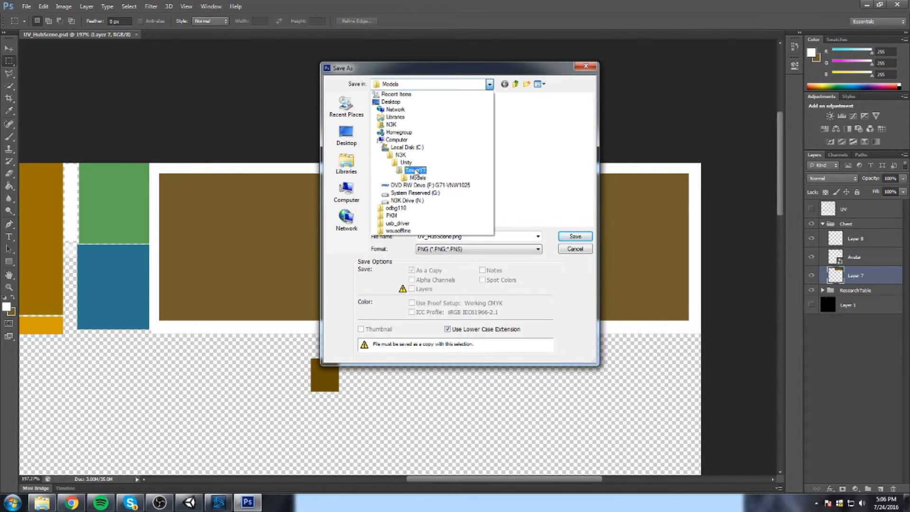
pyautogui.click(411, 171)
pyautogui.doubleClick(402, 110)
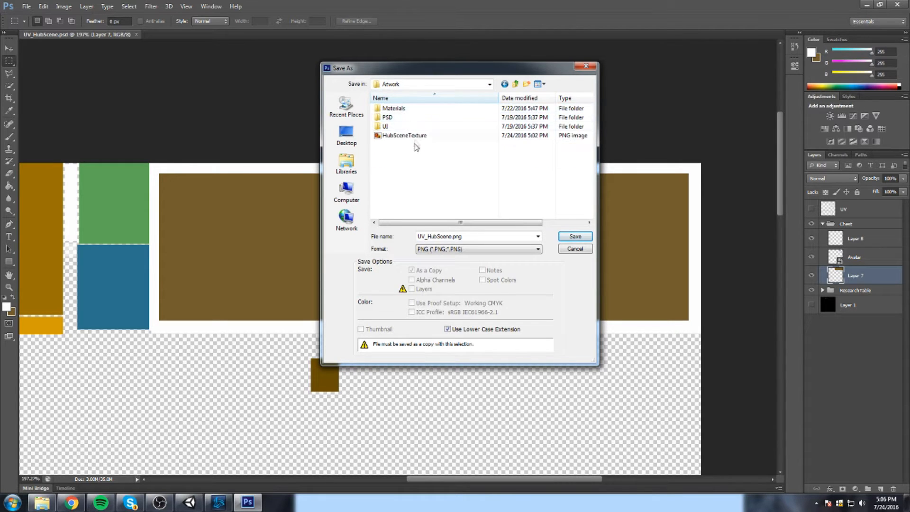
pyautogui.doubleClick(404, 135)
pyautogui.click(435, 189)
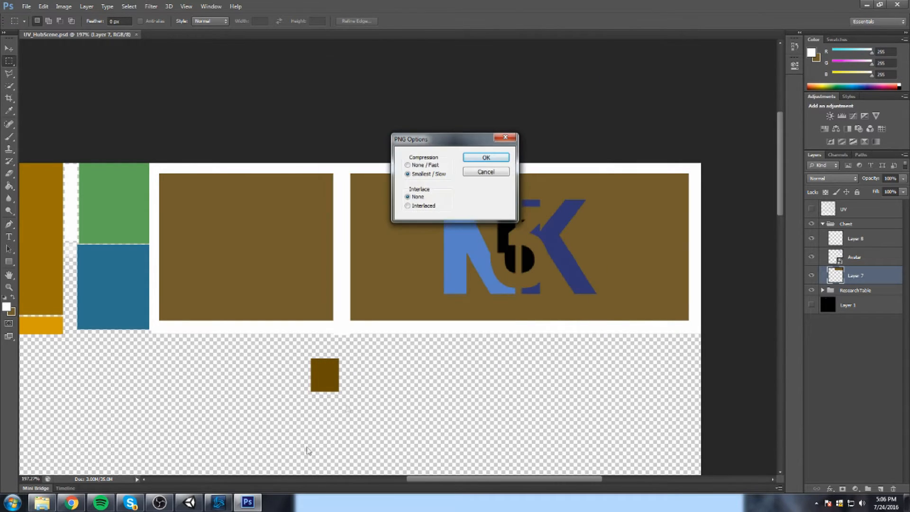
pyautogui.click(485, 159)
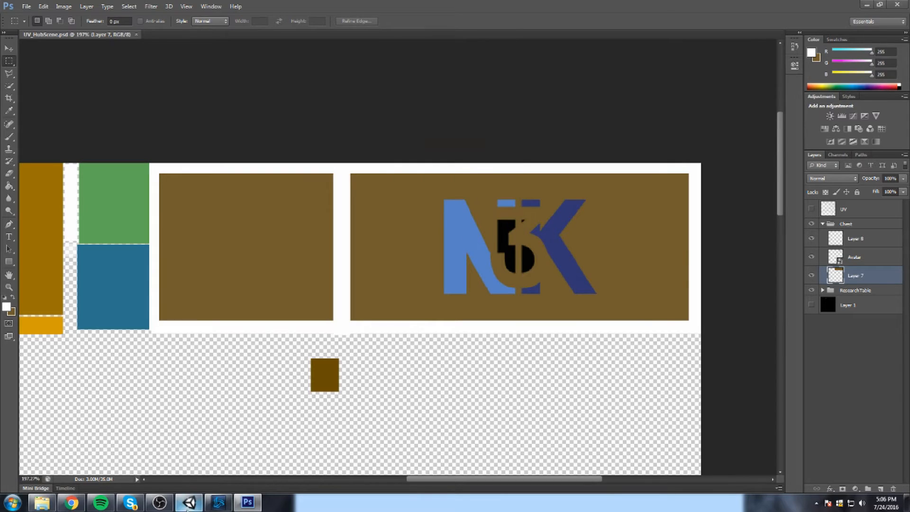
# Switch to Unity and examine the chest's logo, brown panels and white trim from several angles in the hub scene
pyautogui.click(189, 502)
pyautogui.moveTo(427, 268); pyautogui.dragTo(463, 144)
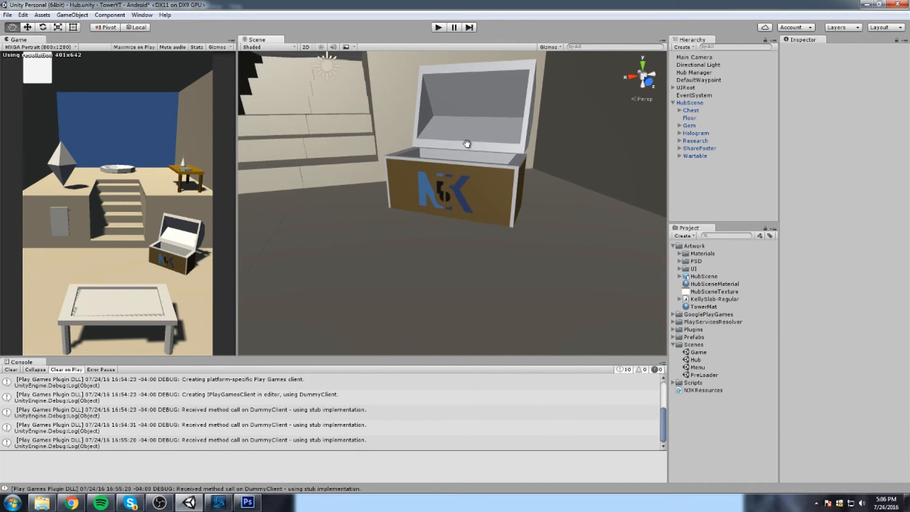
pyautogui.click(487, 166)
pyautogui.moveTo(557, 126); pyautogui.dragTo(592, 128)
pyautogui.click(689, 110)
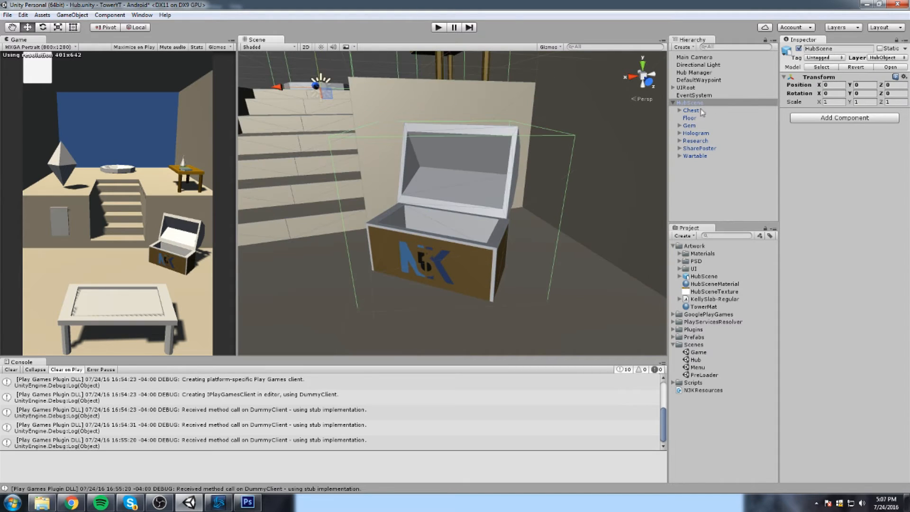
pyautogui.moveTo(451, 163); pyautogui.dragTo(451, 158)
pyautogui.click(552, 212)
pyautogui.scroll(-5, 560, 217)
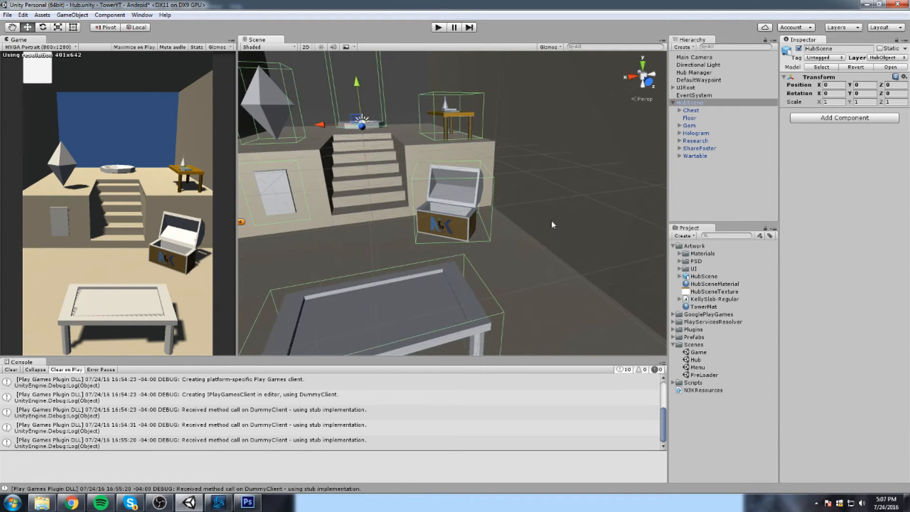
pyautogui.click(551, 220)
pyautogui.scroll(5, 418, 181)
pyautogui.scroll(2, 562, 219)
pyautogui.moveTo(418, 181); pyautogui.dragTo(467, 194)
# Switch to Photoshop and swap the foreground and background colors so that brown is the foreground color
pyautogui.click(248, 502)
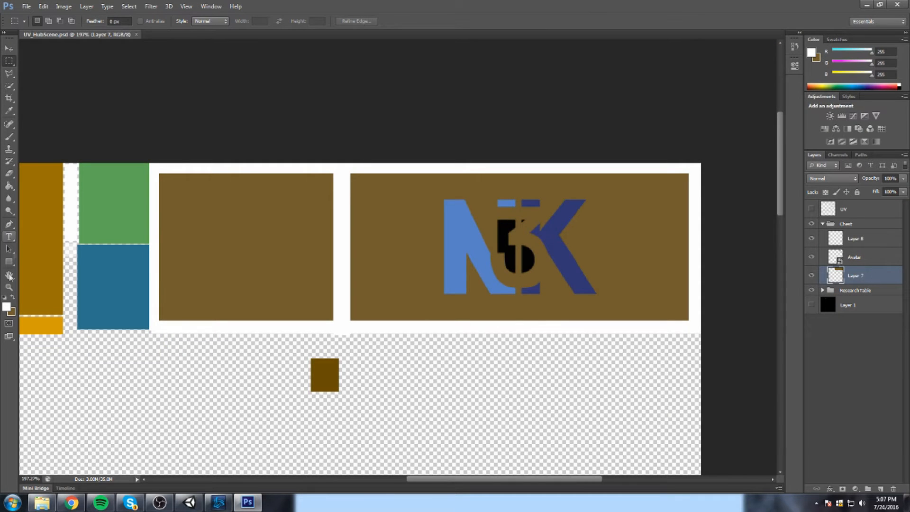
pyautogui.click(8, 307)
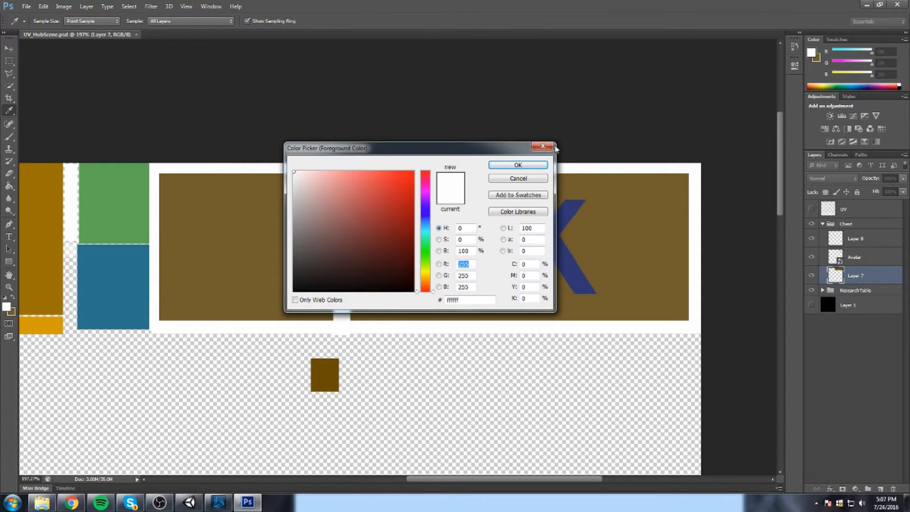
pyautogui.click(543, 146)
pyautogui.press('m')
pyautogui.press('x')
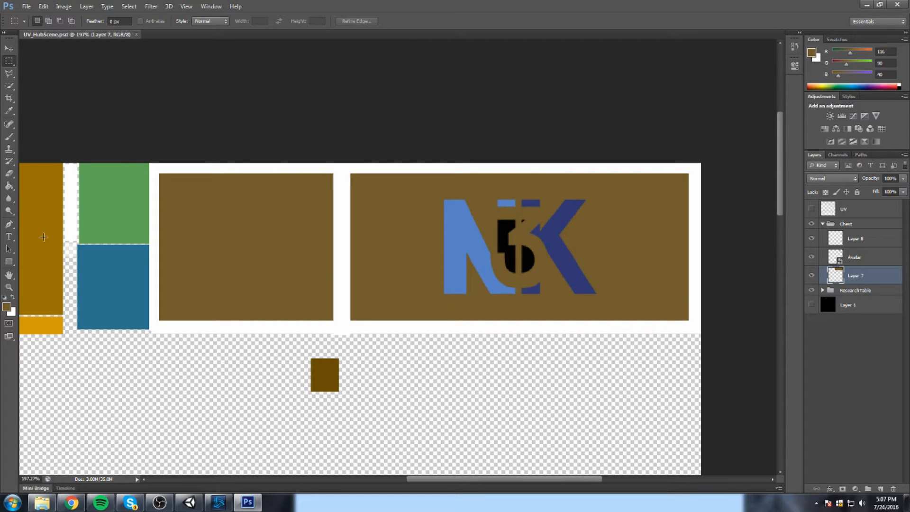
# Set the foreground color to a brighter orange-brown, RGB 181, 119, 0, and refill both chest panels on Layer 7
pyautogui.click(10, 309)
pyautogui.click(410, 178)
pyautogui.click(426, 277)
pyautogui.click(417, 182)
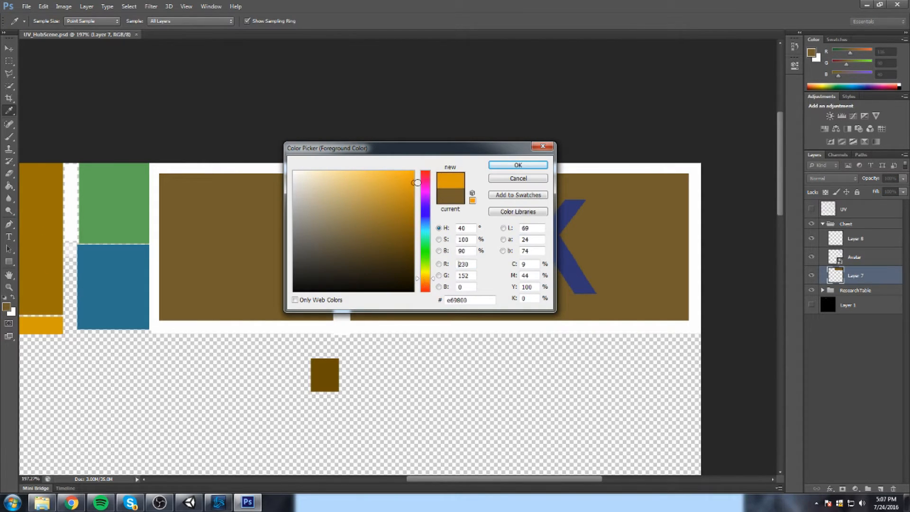
pyautogui.moveTo(416, 182)
pyautogui.mouseDown()
pyautogui.moveTo(416, 211)
pyautogui.moveTo(421, 205)
pyautogui.mouseUp()
pyautogui.click(530, 165)
pyautogui.click(546, 194)
pyautogui.scroll(-2, 417, 161)
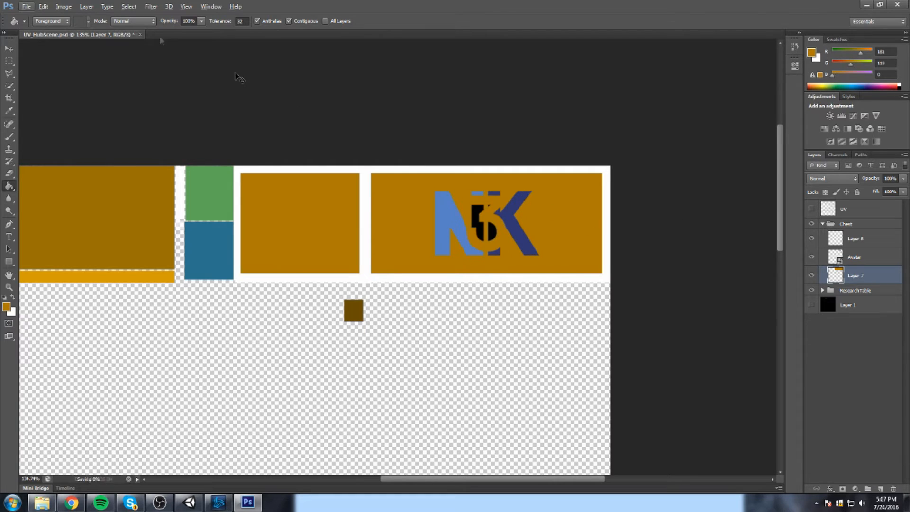
# Export the recolored texture as a PNG, replacing HubSceneTexture in the Artwork folder with the same Smallest / Slow compression
pyautogui.click(27, 6)
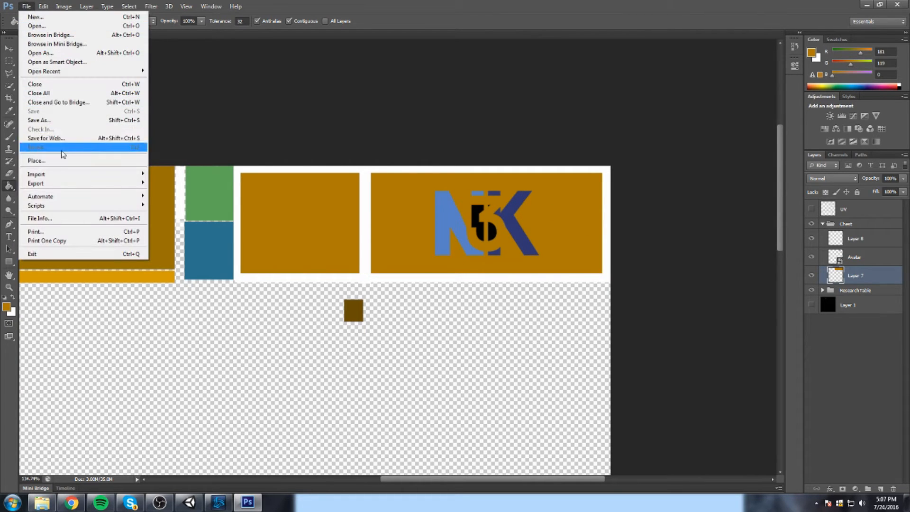
pyautogui.click(39, 120)
pyautogui.click(477, 249)
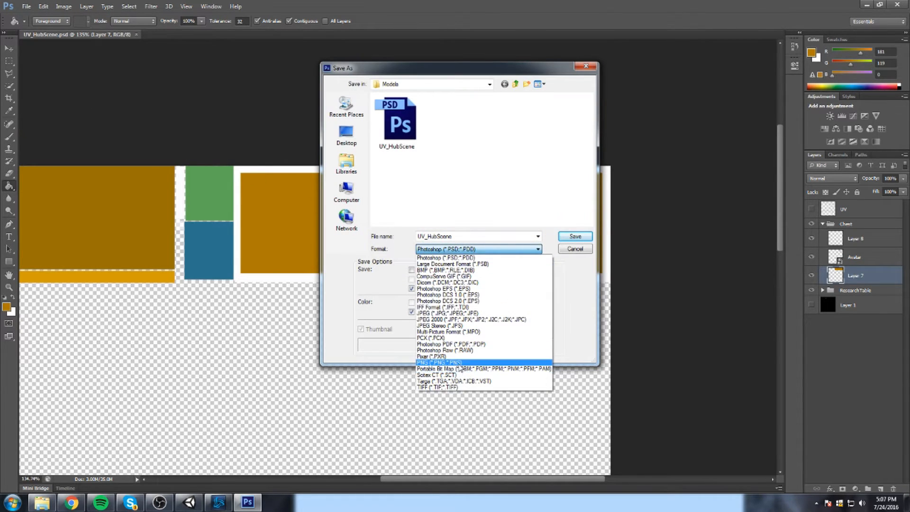
pyautogui.click(438, 363)
pyautogui.click(489, 84)
pyautogui.click(415, 170)
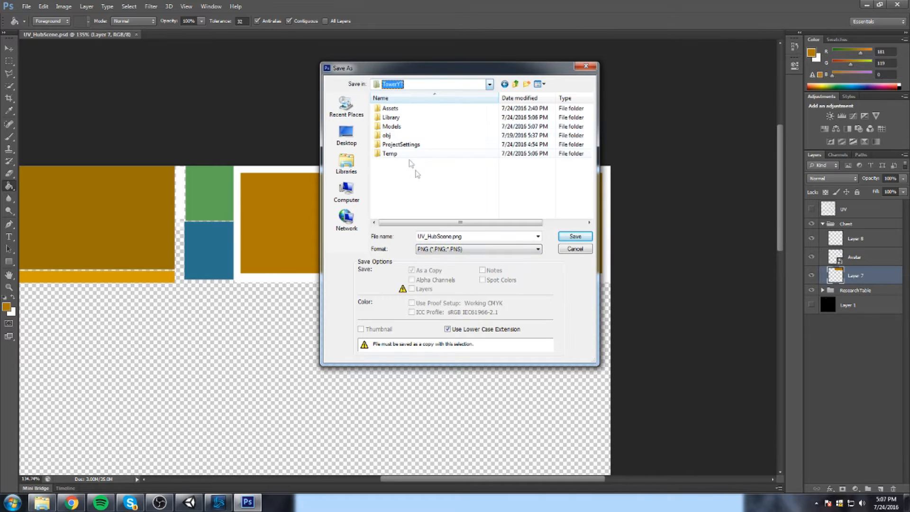
pyautogui.doubleClick(390, 108)
pyautogui.doubleClick(391, 108)
pyautogui.doubleClick(410, 137)
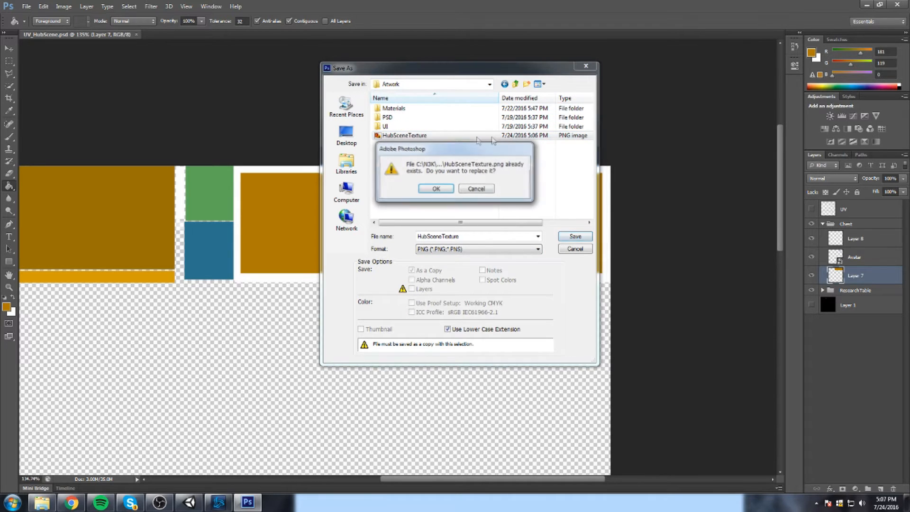
pyautogui.click(455, 194)
pyautogui.click(493, 159)
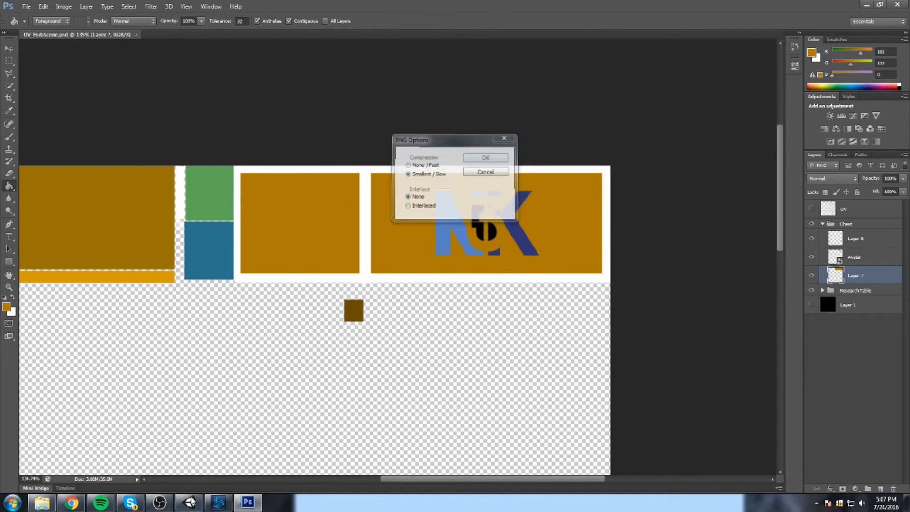
# Switch to Unity and check the recolored chest up close in the Scene view
pyautogui.click(189, 502)
pyautogui.moveTo(332, 219); pyautogui.dragTo(350, 224)
pyautogui.moveTo(530, 219); pyautogui.dragTo(569, 232)
pyautogui.scroll(3, 569, 234)
pyautogui.scroll(-3, 571, 227)
pyautogui.scroll(-5, 589, 129)
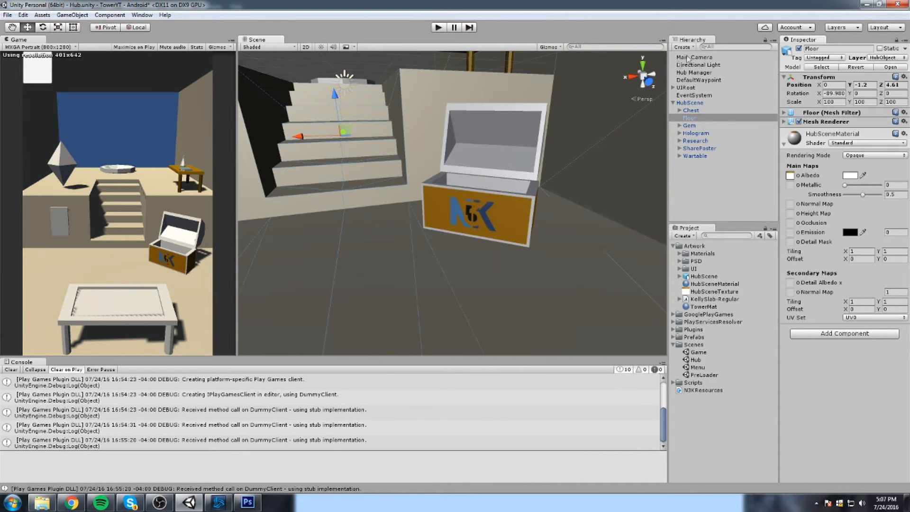
# Rotate the Directional Light to about 31, -147, -54 degrees so it lights the hub scene from a different angle
pyautogui.doubleClick(708, 66)
pyautogui.press('e')
pyautogui.moveTo(378, 128); pyautogui.dragTo(372, 99)
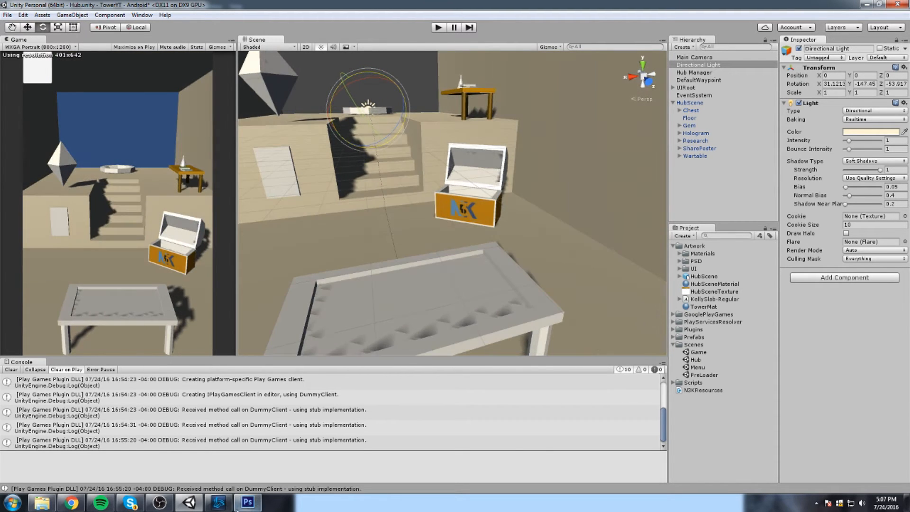
# Switch to Photoshop, give the Avatar logo layer a white Color Overlay at 100% opacity and save the document
pyautogui.click(247, 502)
pyautogui.doubleClick(878, 264)
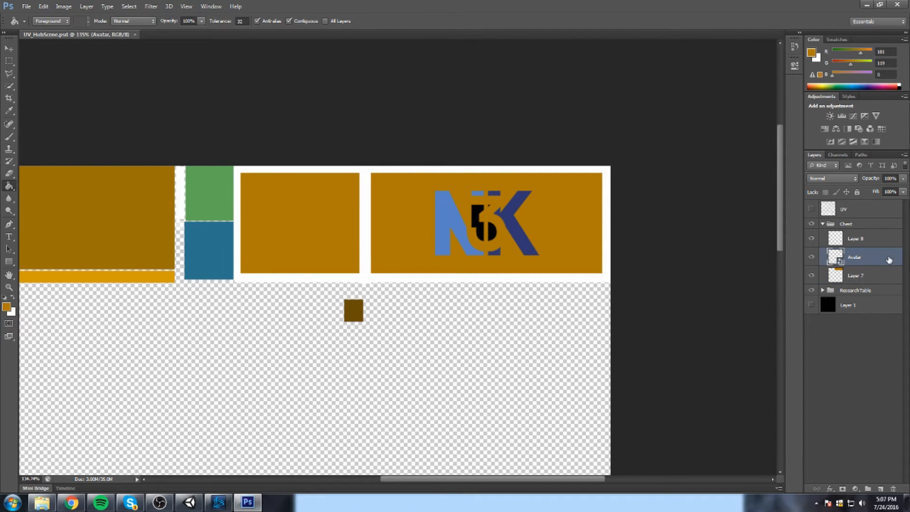
pyautogui.click(319, 205)
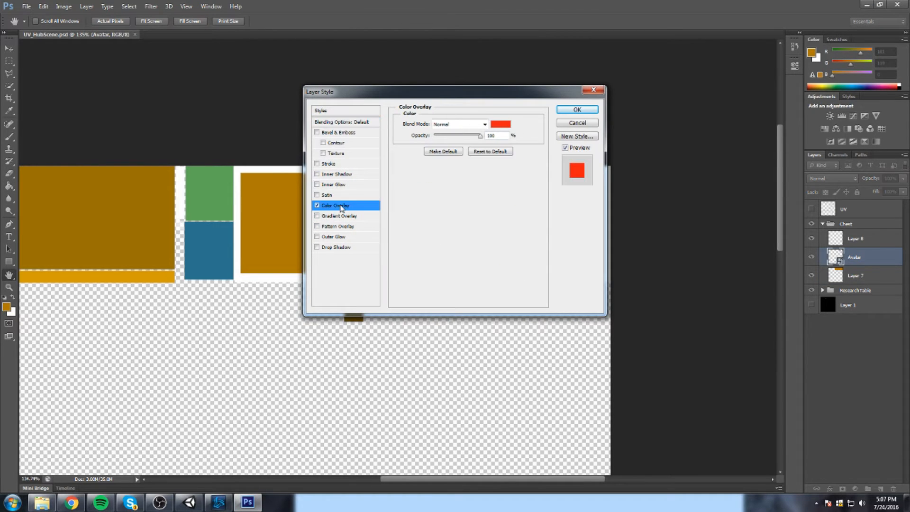
pyautogui.click(501, 124)
pyautogui.click(519, 165)
pyautogui.click(578, 110)
pyautogui.hotkey('ctrl', 's')
# Show the black background layer and the UV layout layer over the painted texture
pyautogui.click(813, 324)
pyautogui.click(812, 209)
pyautogui.moveTo(372, 305); pyautogui.dragTo(462, 215)
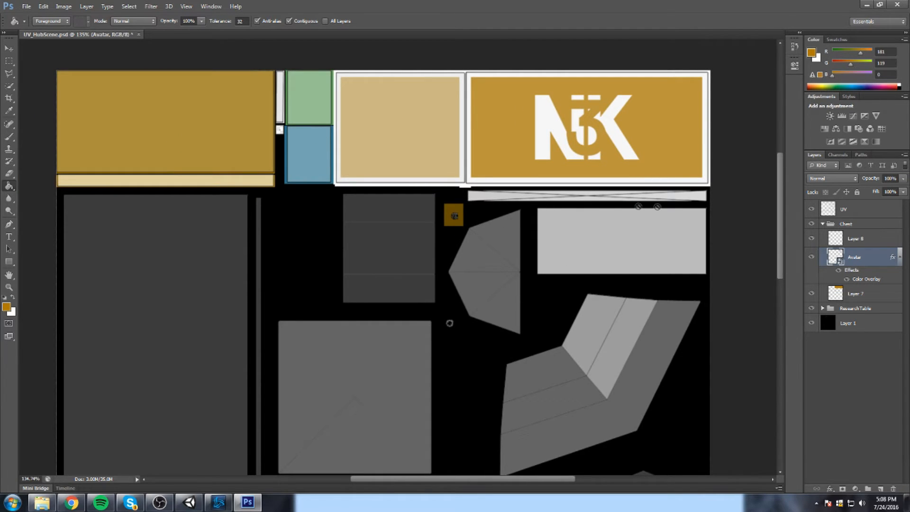
pyautogui.scroll(3, 422, 215)
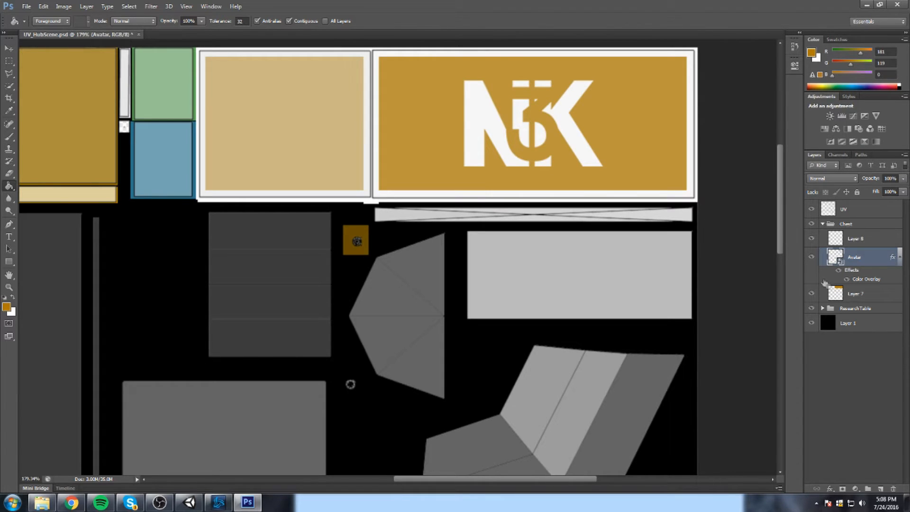
# On a new layer, fill a rectangle over the thin UV strip below the logo panel with yellow, RGB 255, 204, 0
pyautogui.click(882, 489)
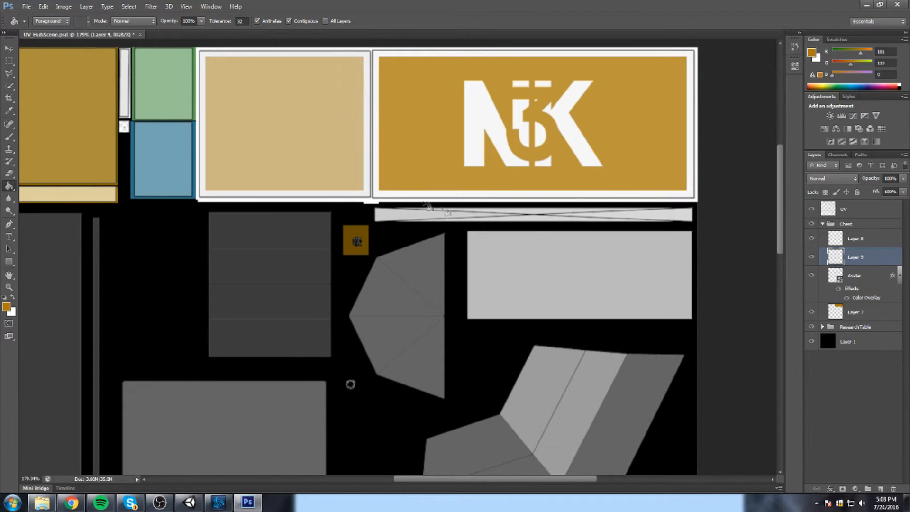
pyautogui.scroll(2, 517, 243)
pyautogui.click(10, 61)
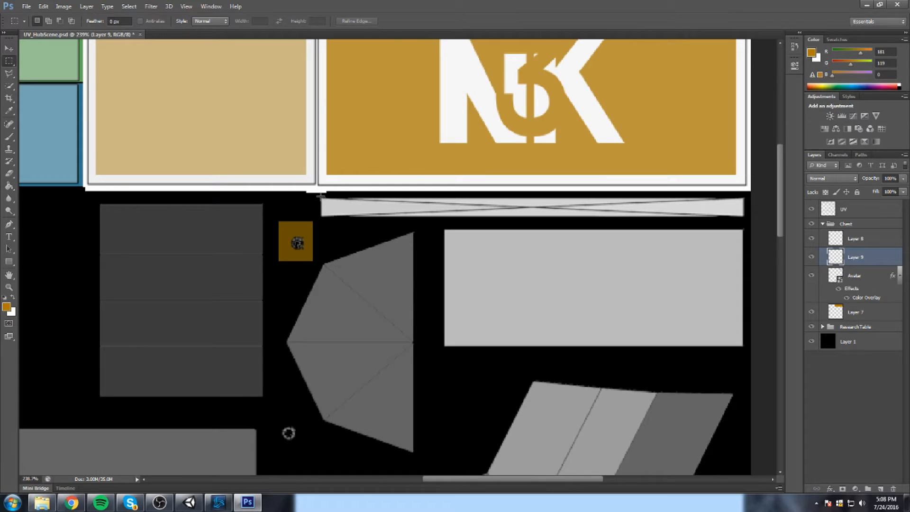
pyautogui.moveTo(318, 194)
pyautogui.mouseDown()
pyautogui.moveTo(778, 237)
pyautogui.moveTo(778, 219)
pyautogui.mouseUp()
pyautogui.press('g')
pyautogui.click(812, 53)
pyautogui.click(518, 163)
pyautogui.click(635, 206)
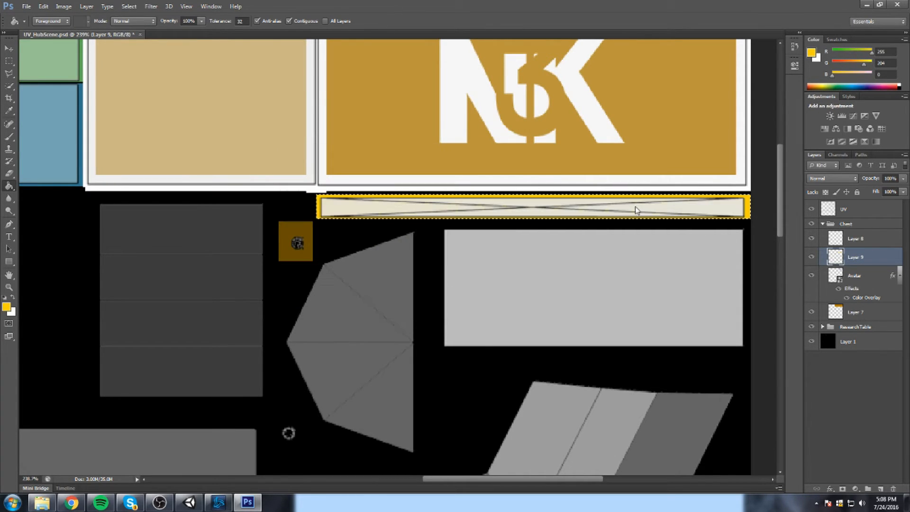
pyautogui.click(10, 62)
pyautogui.click(381, 237)
pyautogui.click(812, 211)
pyautogui.click(812, 211)
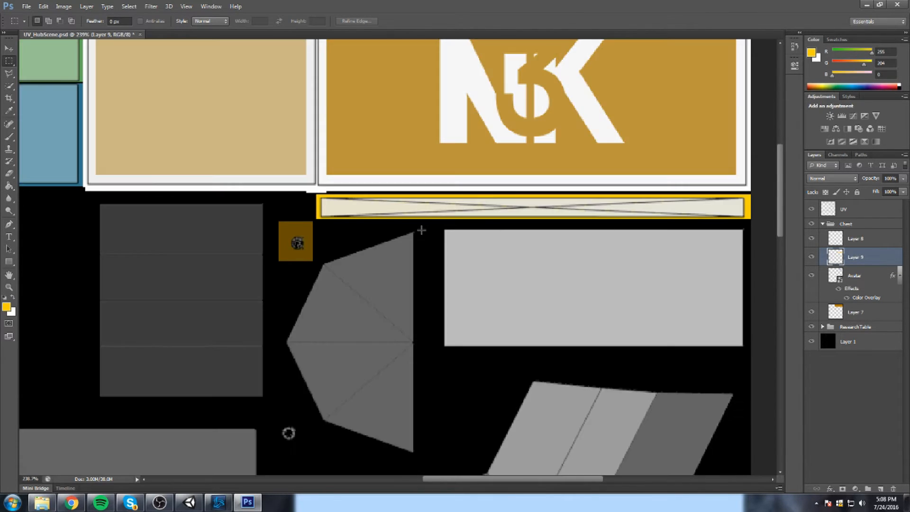
# Add a new layer and place it at the top of the Chest group, above Layer 8
pyautogui.scroll(-2, 415, 234)
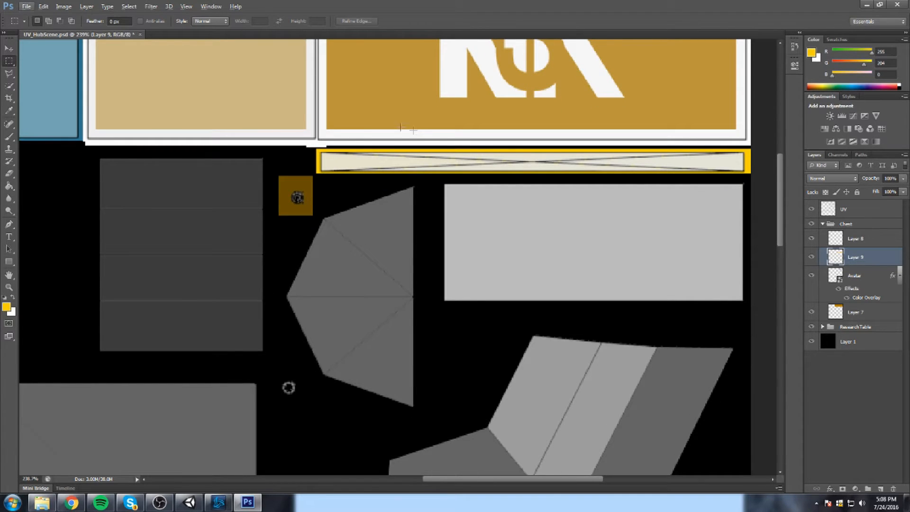
pyautogui.scroll(1, 370, 157)
pyautogui.scroll(-1, 335, 197)
pyautogui.moveTo(342, 208); pyautogui.dragTo(404, 274)
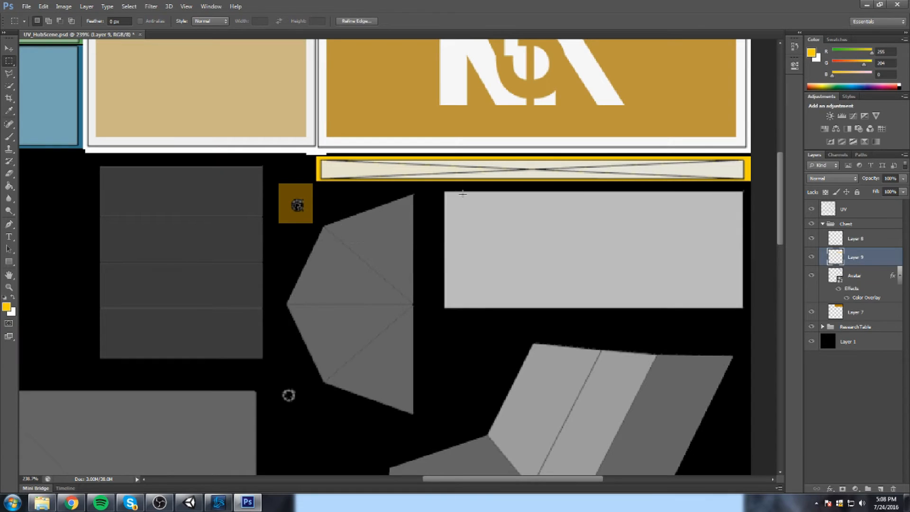
pyautogui.click(880, 488)
pyautogui.moveTo(873, 260); pyautogui.dragTo(855, 233)
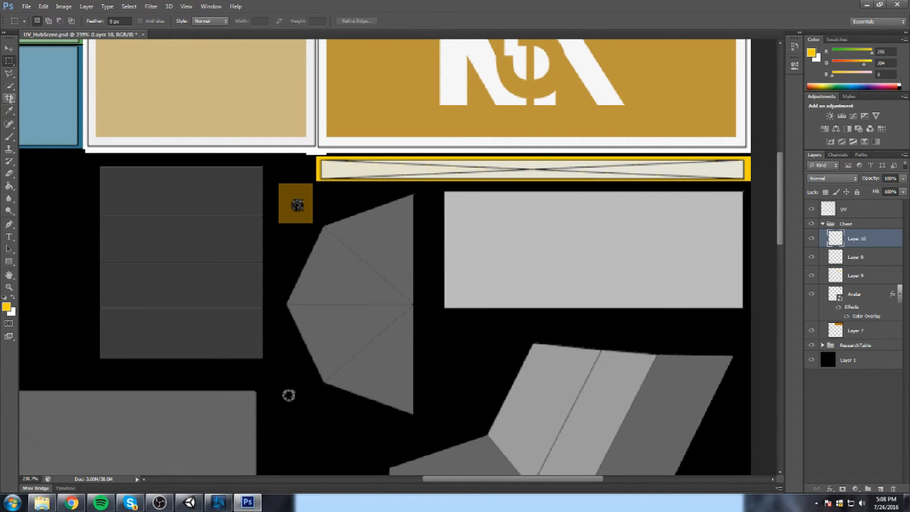
# Outline a border band around the half-octagon UV piece's slanted outer edges with the Polygonal Lasso and fill it white
pyautogui.click(9, 73)
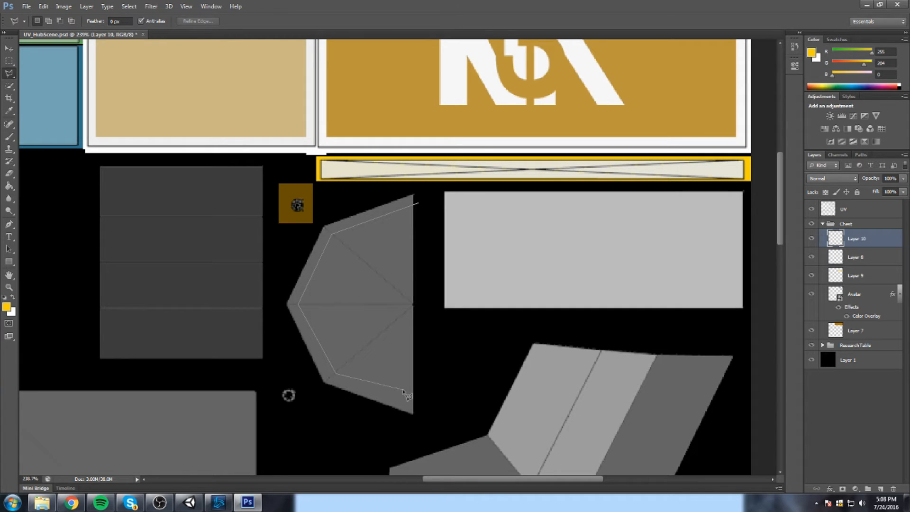
pyautogui.click(422, 423)
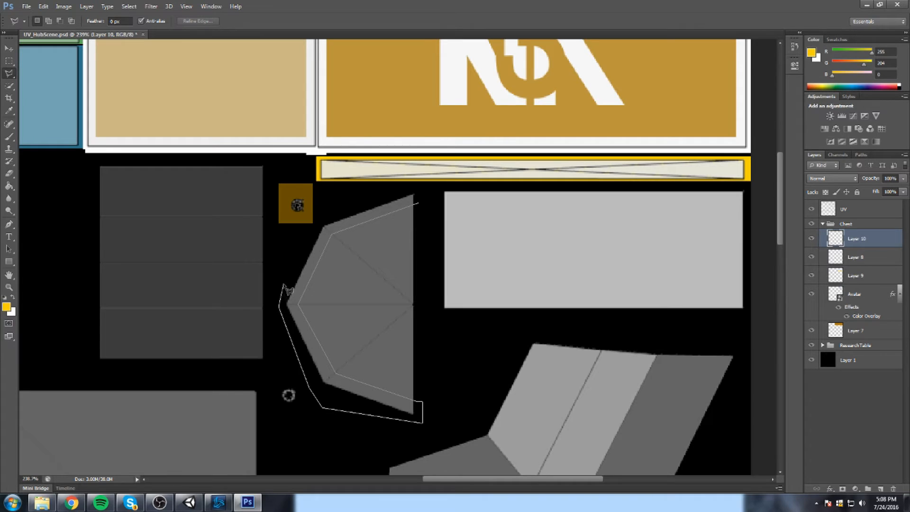
pyautogui.click(327, 216)
pyautogui.click(416, 202)
pyautogui.press('g')
pyautogui.press('x')
pyautogui.click(402, 219)
pyautogui.hotkey('ctrl', 'd')
pyautogui.press('m')
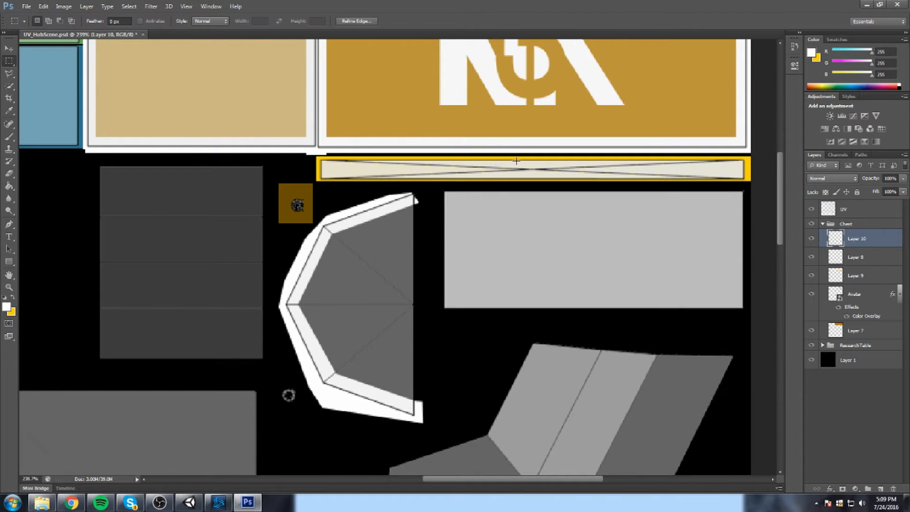
# Sample the chest panel's orange-brown, RGB 181, 119, 0, and add a new layer directly below the white border's layer
pyautogui.scroll(1, 516, 161)
pyautogui.scroll(-2, 379, 169)
pyautogui.scroll(2, 388, 213)
pyautogui.scroll(-2, 396, 240)
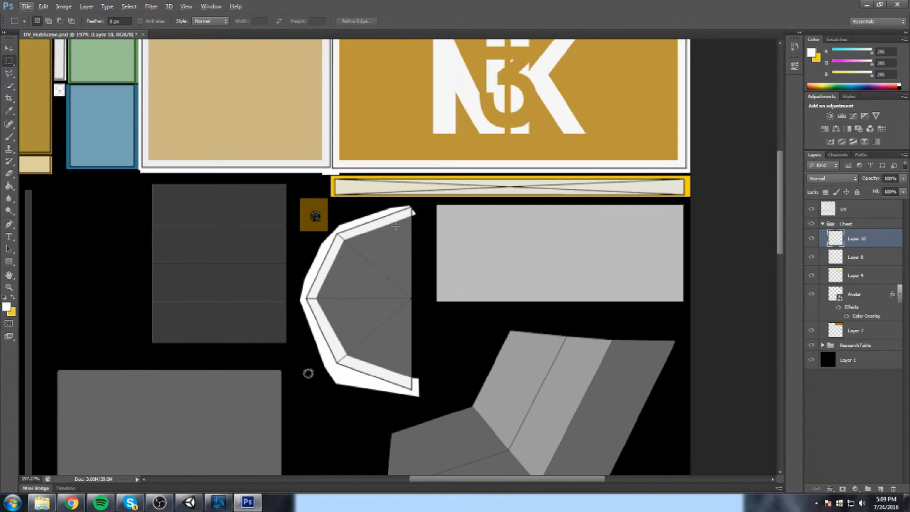
pyautogui.scroll(2, 323, 158)
pyautogui.click(812, 209)
pyautogui.press('g')
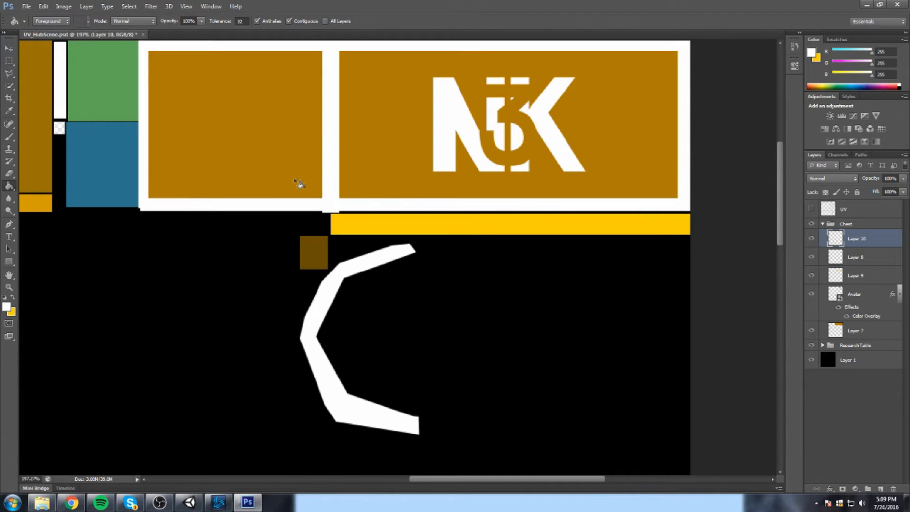
pyautogui.press('b')
pyautogui.keyDown('alt'); pyautogui.click(237, 162); pyautogui.keyUp('alt')
pyautogui.click(812, 209)
pyautogui.click(881, 489)
pyautogui.moveTo(884, 240); pyautogui.dragTo(881, 259)
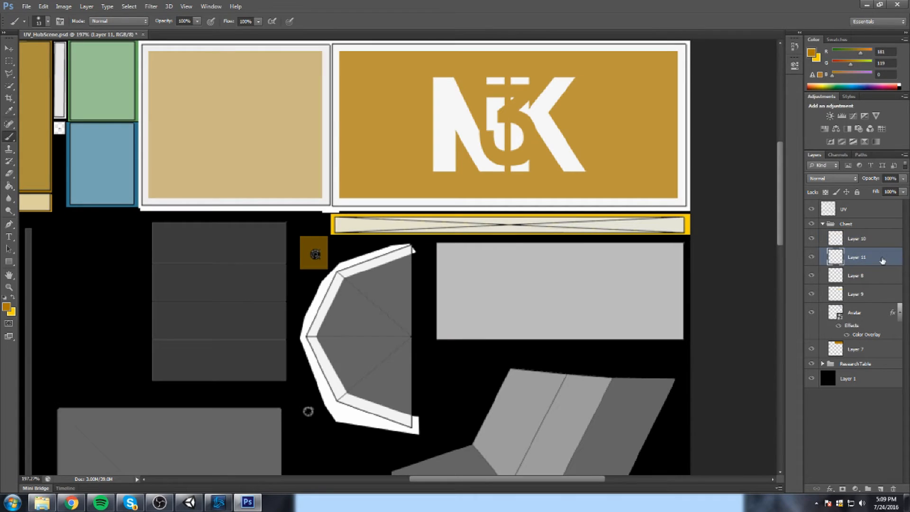
# Fill a rectangle covering the whole half-octagon piece with the sampled orange-brown, beneath its white border
pyautogui.click(8, 61)
pyautogui.moveTo(292, 232)
pyautogui.mouseDown()
pyautogui.moveTo(420, 386)
pyautogui.moveTo(420, 433)
pyautogui.mouseUp()
pyautogui.press('g')
pyautogui.click(348, 320)
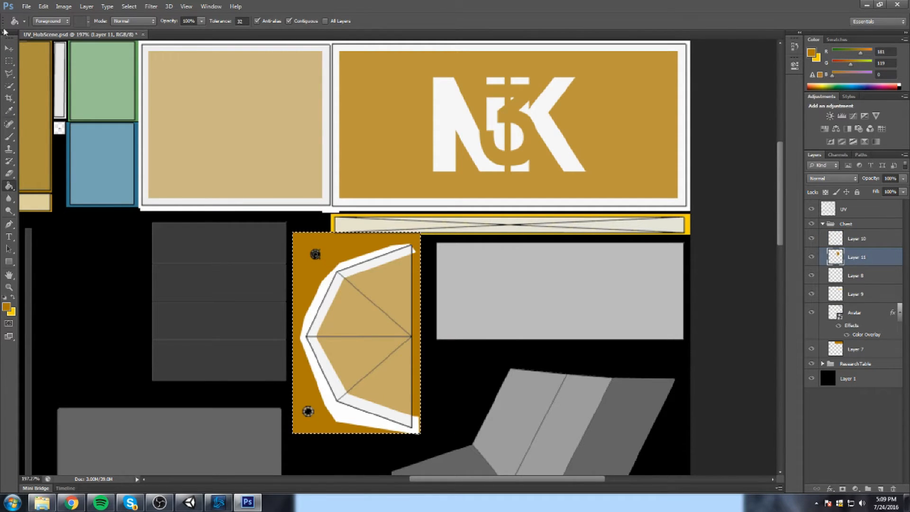
# Delete the strips of orange-brown fill along the upper and lower ends of the half-octagon piece
pyautogui.click(8, 61)
pyautogui.moveTo(244, 177); pyautogui.dragTo(445, 247)
pyautogui.press('Delete')
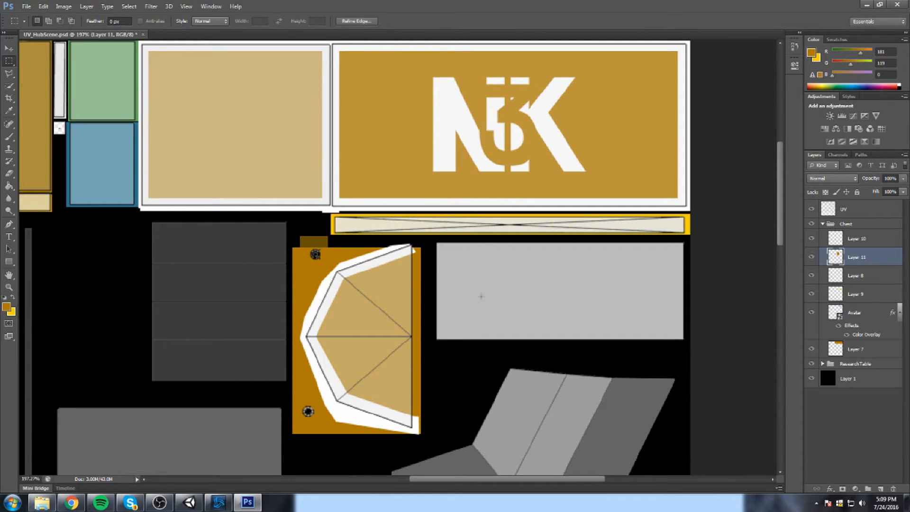
pyautogui.moveTo(447, 444); pyautogui.dragTo(294, 421)
pyautogui.press('Delete')
pyautogui.click(423, 237)
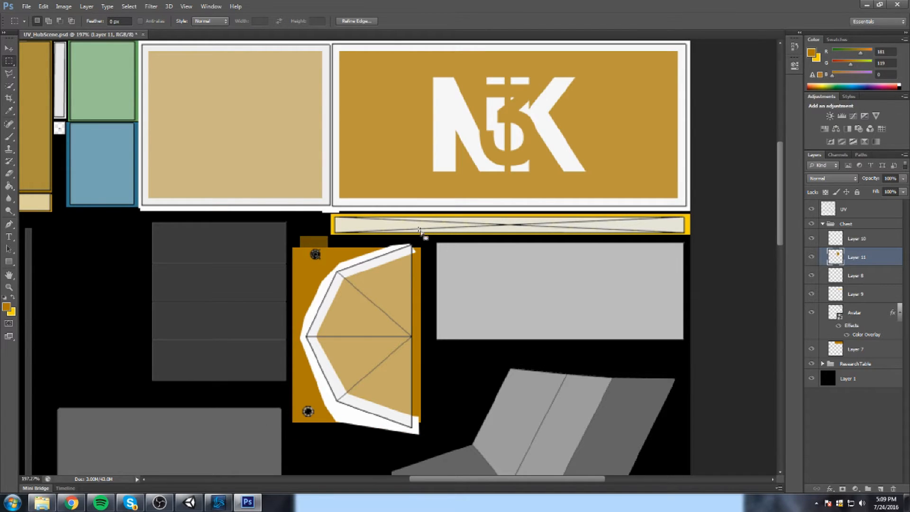
# Delete the excess orange-brown fill outside the white border along the half-octagon's left side and lower-left corner
pyautogui.moveTo(272, 207); pyautogui.dragTo(310, 446)
pyautogui.press('Delete')
pyautogui.click(327, 442)
pyautogui.moveTo(298, 360); pyautogui.dragTo(338, 433)
pyautogui.press('Delete')
pyautogui.click(319, 445)
pyautogui.press('Delete')
pyautogui.click(311, 392)
pyautogui.moveTo(299, 228); pyautogui.dragTo(322, 301)
pyautogui.moveTo(323, 304); pyautogui.dragTo(324, 304)
pyautogui.press('Delete')
pyautogui.hotkey('ctrl', 'd')
# Delete the remaining orange-brown fill outside the border at the half-octagon's upper-left corner and along its upper edge
pyautogui.moveTo(321, 233); pyautogui.dragTo(371, 262)
pyautogui.press('Delete')
pyautogui.hotkey('ctrl', 'd')
pyautogui.moveTo(297, 248); pyautogui.dragTo(337, 278)
pyautogui.press('Delete')
pyautogui.hotkey('ctrl', 'd')
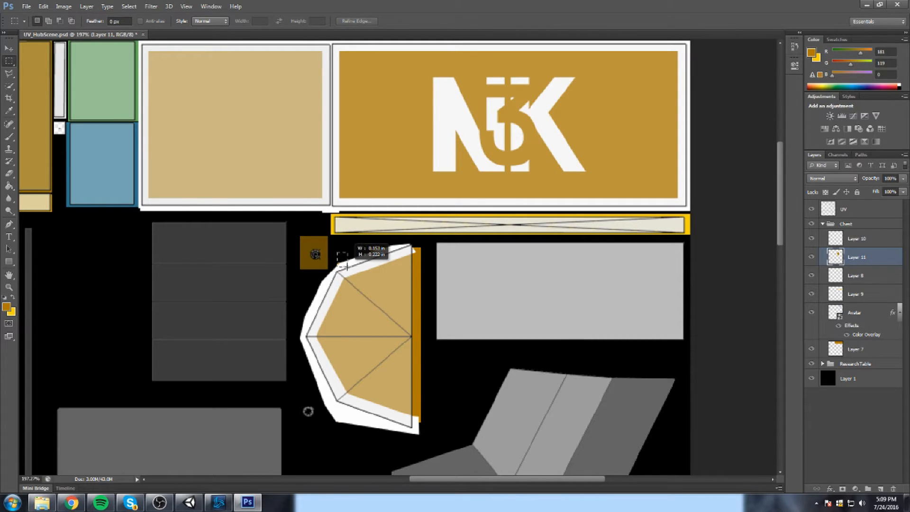
pyautogui.moveTo(360, 236); pyautogui.dragTo(403, 256)
pyautogui.press('Delete')
pyautogui.hotkey('ctrl', 'd')
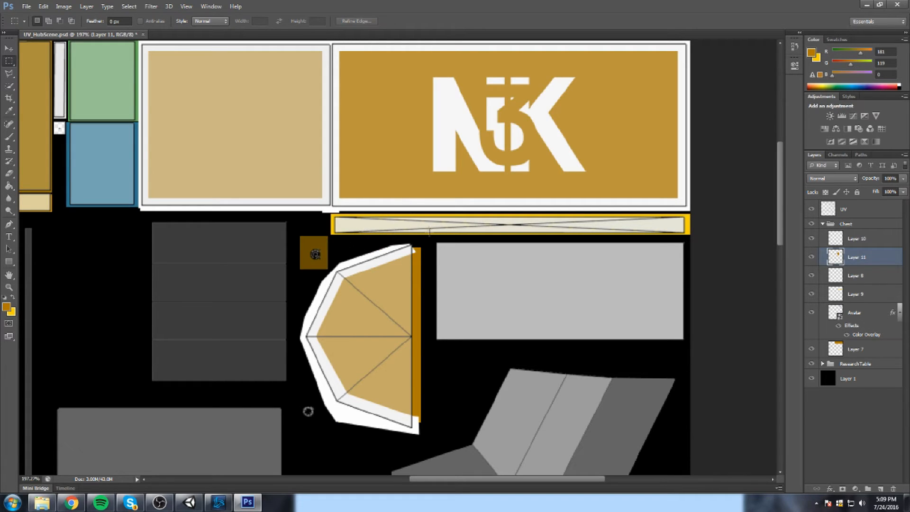
# Trim the orange-brown fill that extends past the half-octagon's straight right edge
pyautogui.moveTo(414, 240); pyautogui.dragTo(446, 422)
pyautogui.press('Delete')
pyautogui.hotkey('ctrl', 'd')
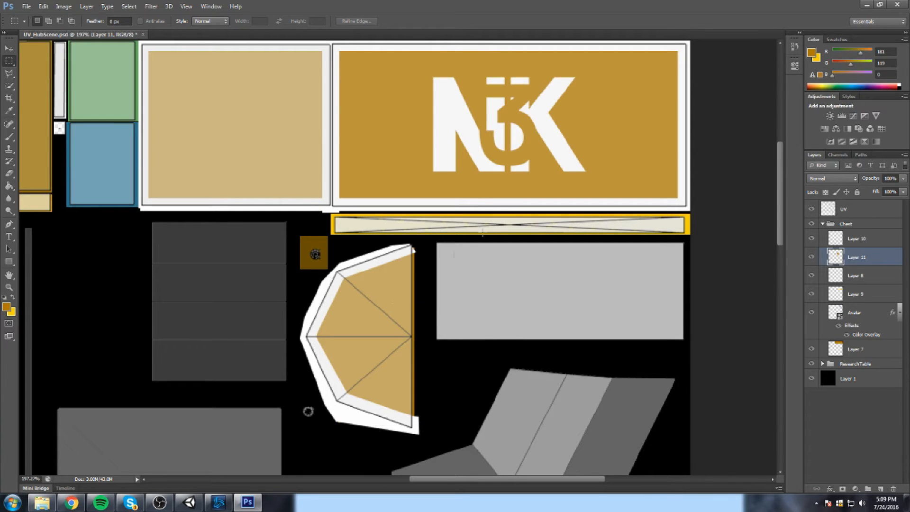
# Examine the painted half-octagon piece and chest colors with the UV layout hidden and shown
pyautogui.scroll(-5, 430, 245)
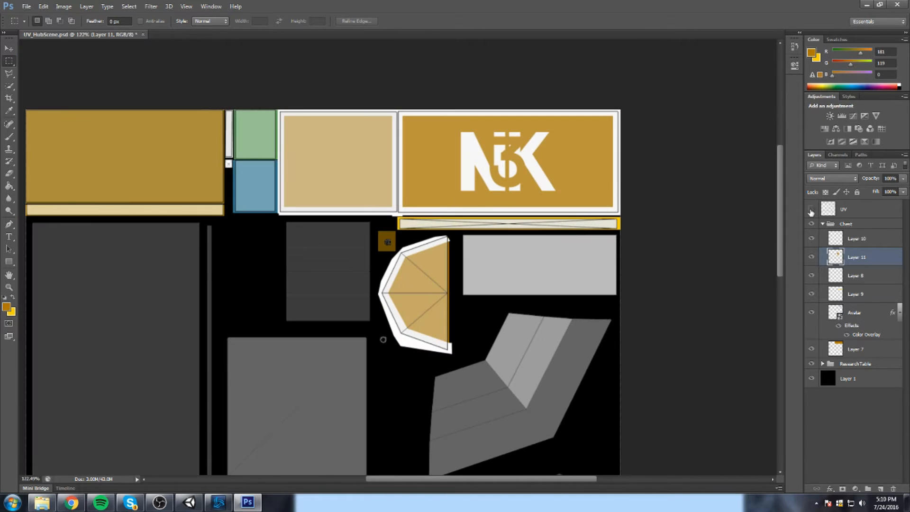
pyautogui.click(811, 210)
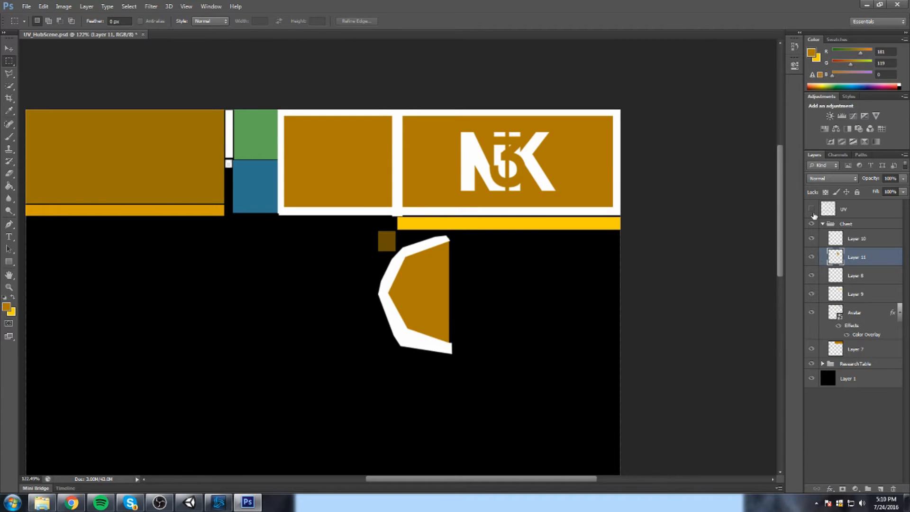
pyautogui.click(811, 210)
pyautogui.press('space')
pyautogui.moveTo(399, 282); pyautogui.dragTo(506, 233)
pyautogui.scroll(2, 548, 214)
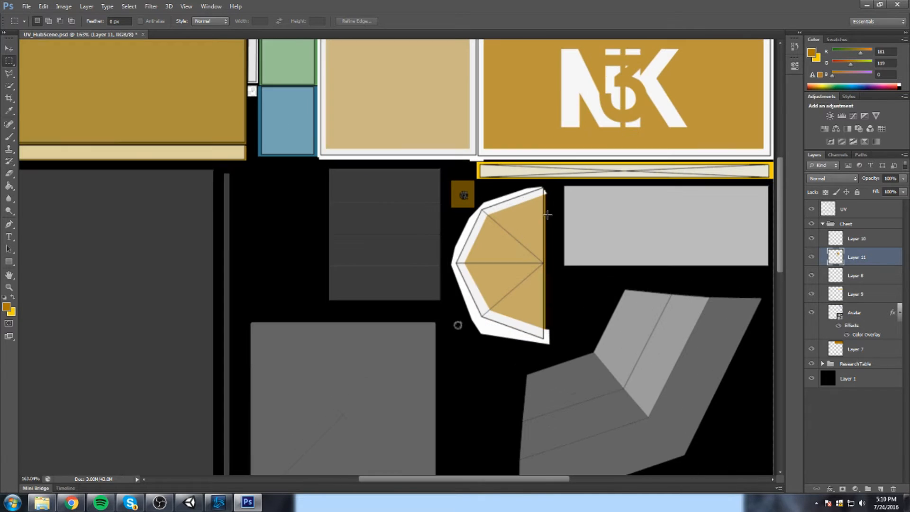
pyautogui.click(812, 209)
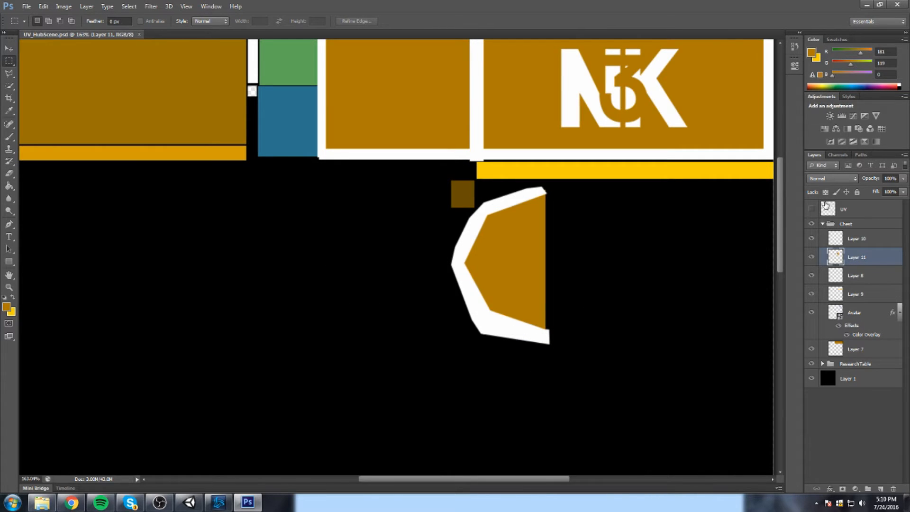
pyautogui.click(812, 211)
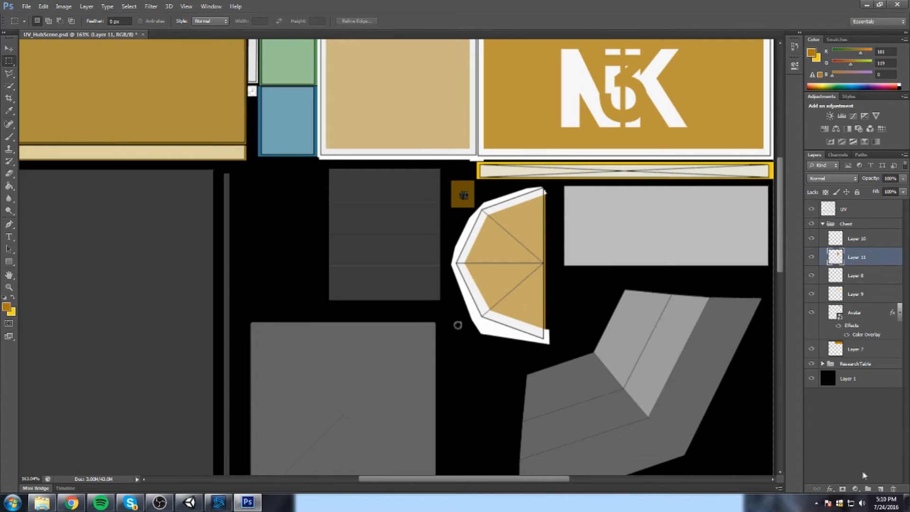
# Add a new layer above Layer 10 at the top of the Chest group and hide the UV layout
pyautogui.click(880, 489)
pyautogui.moveTo(853, 256); pyautogui.dragTo(853, 231)
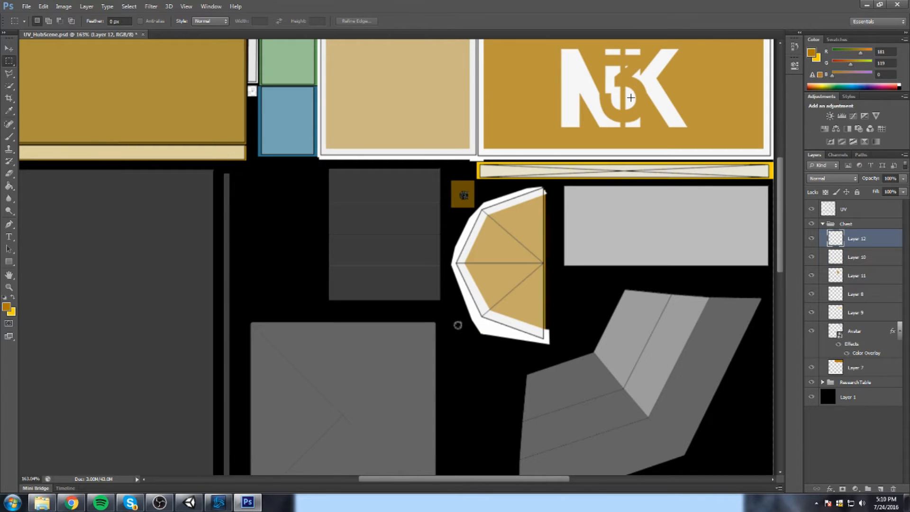
pyautogui.scroll(1, 418, 100)
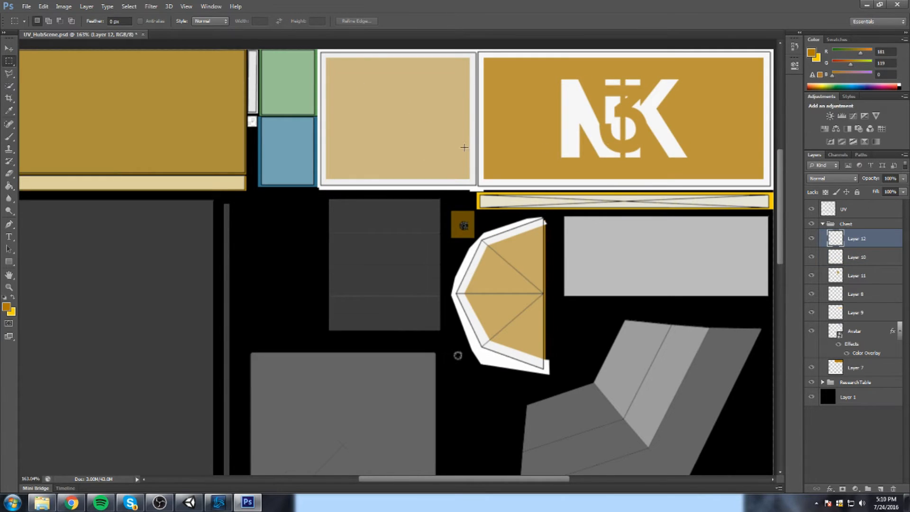
pyautogui.scroll(1, 450, 148)
pyautogui.click(811, 209)
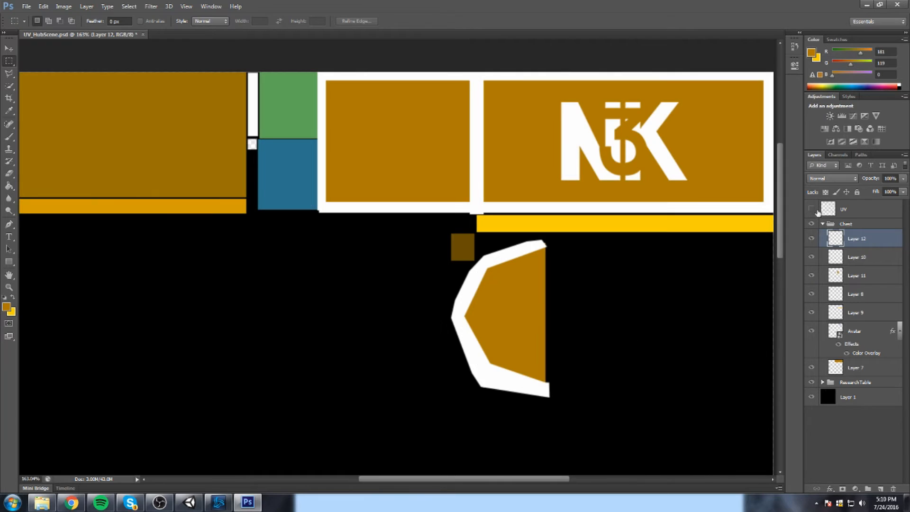
# Show the UV layout and fill the four-row chest panel beside the half-octagon with the current brown on Layer 12, then deselect
pyautogui.press('g')
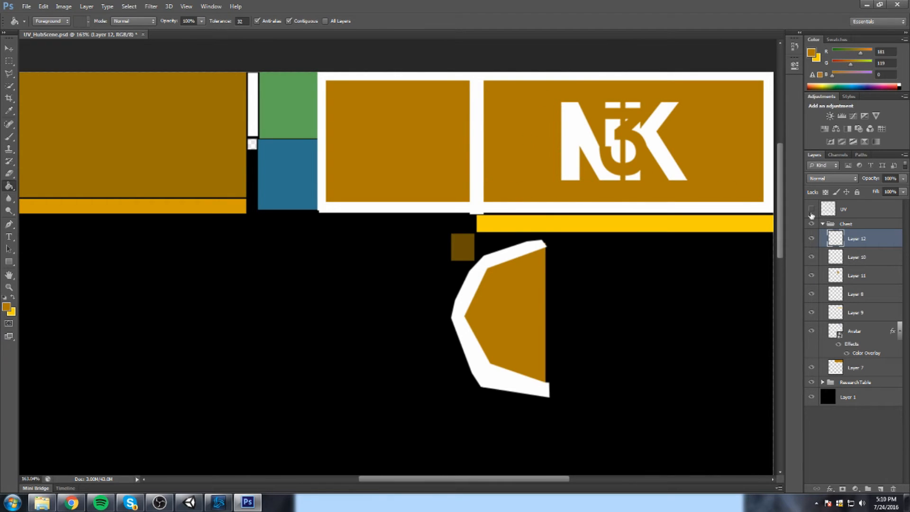
pyautogui.click(812, 208)
pyautogui.press('m')
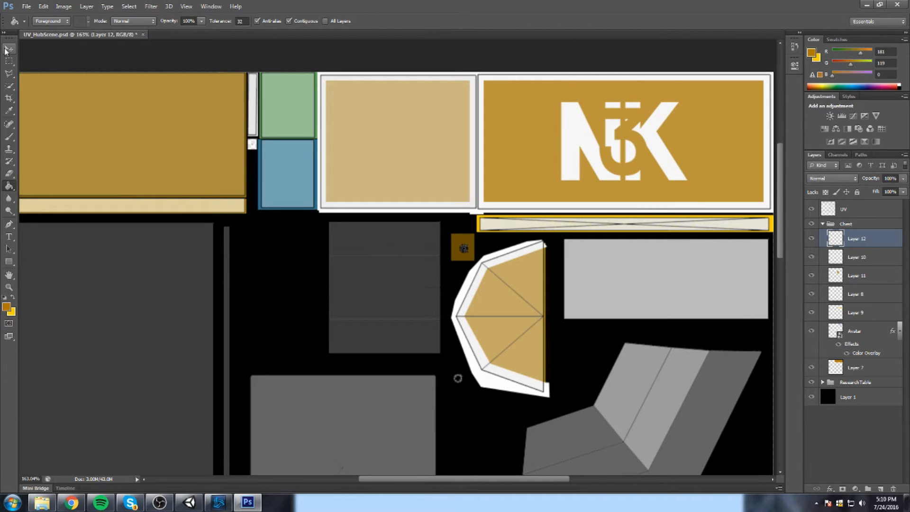
pyautogui.moveTo(329, 221); pyautogui.dragTo(446, 358)
pyautogui.press('g')
pyautogui.click(412, 283)
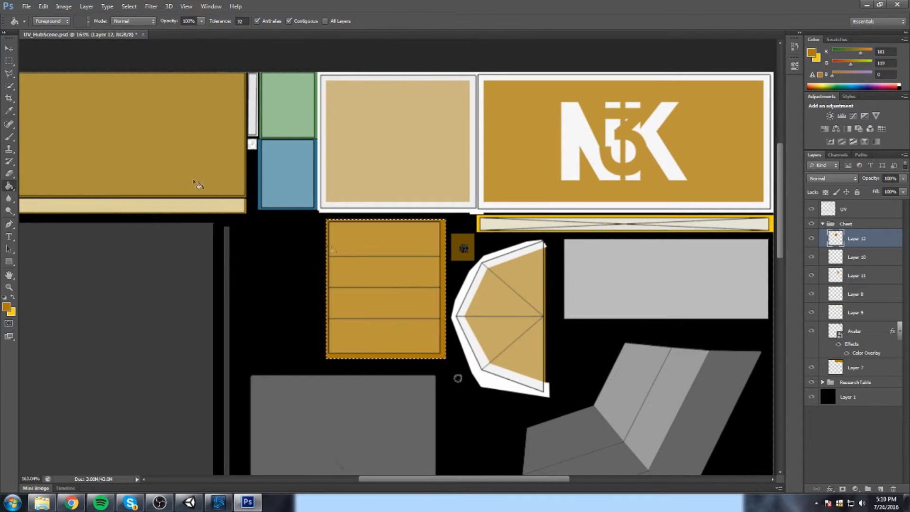
pyautogui.click(9, 61)
pyautogui.hotkey('ctrl', 'd')
# Add a new layer, marquee the wide UV rectangle below the yellow strip, and hide the UV layout
pyautogui.scroll(-3, 572, 174)
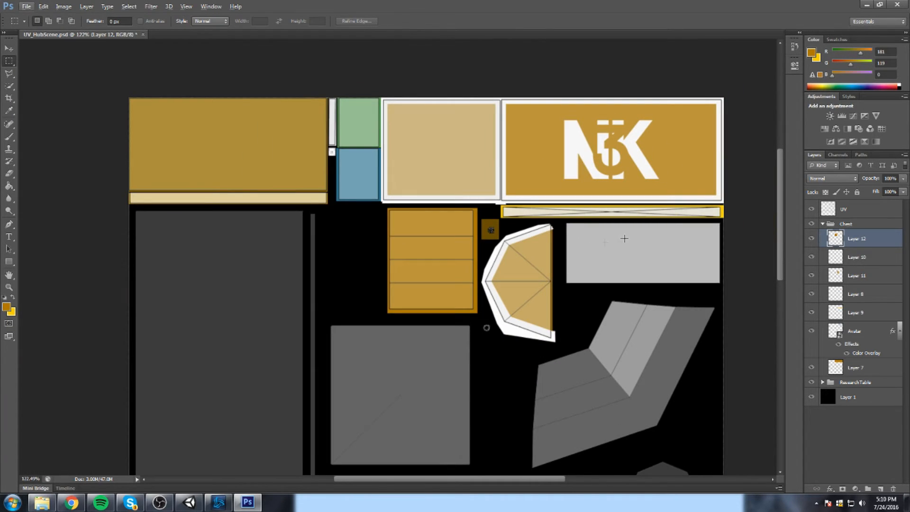
pyautogui.moveTo(623, 252); pyautogui.dragTo(588, 237)
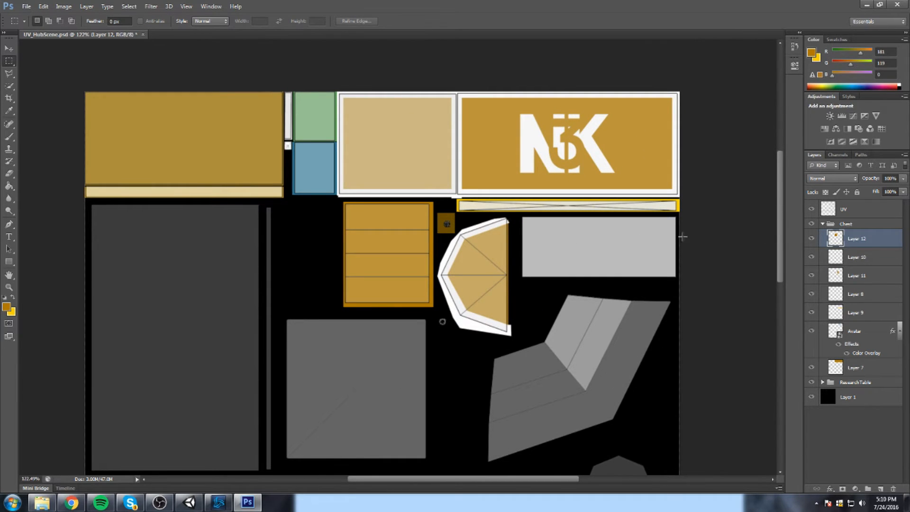
pyautogui.moveTo(653, 233); pyautogui.dragTo(628, 234)
pyautogui.click(881, 488)
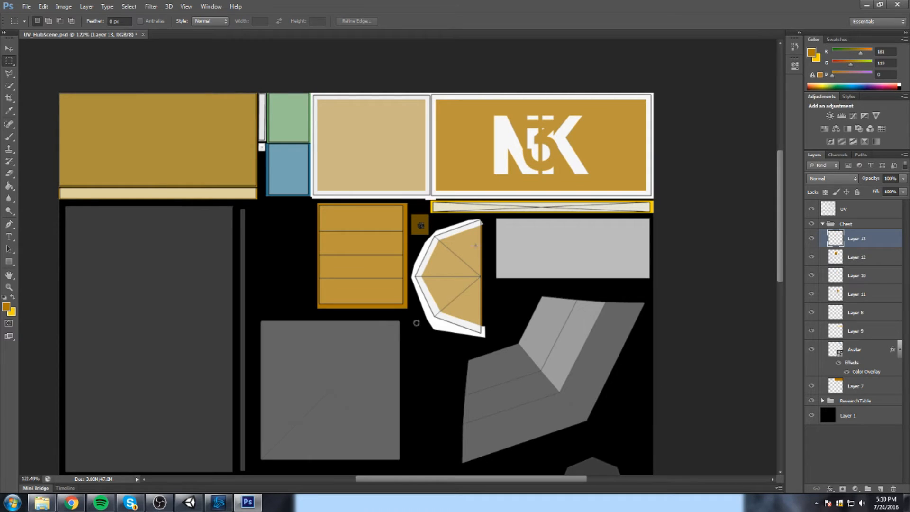
pyautogui.moveTo(492, 217); pyautogui.dragTo(653, 283)
pyautogui.click(811, 209)
pyautogui.press('g')
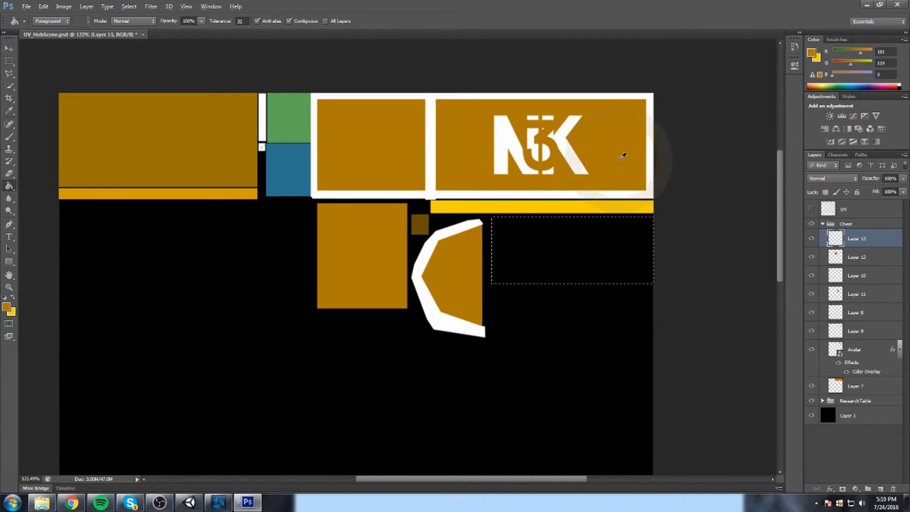
# Fill the selected rectangle with a darker brown, RGB 138, 91, 0
pyautogui.click(6, 307)
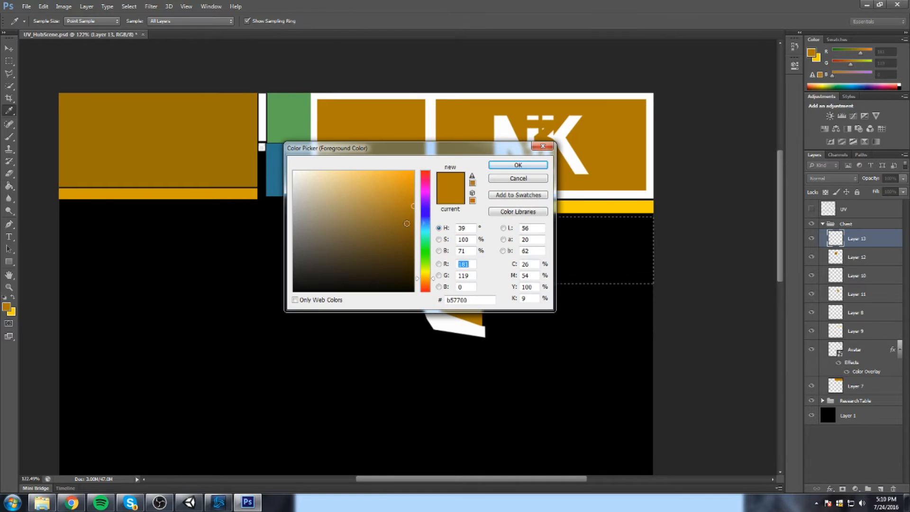
pyautogui.click(413, 227)
pyautogui.click(518, 166)
pyautogui.click(582, 231)
# Clear the selection and save the Photoshop document
pyautogui.click(10, 62)
pyautogui.click(198, 89)
pyautogui.scroll(-3, 295, 121)
pyautogui.moveTo(287, 84); pyautogui.dragTo(592, 294)
pyautogui.click(590, 241)
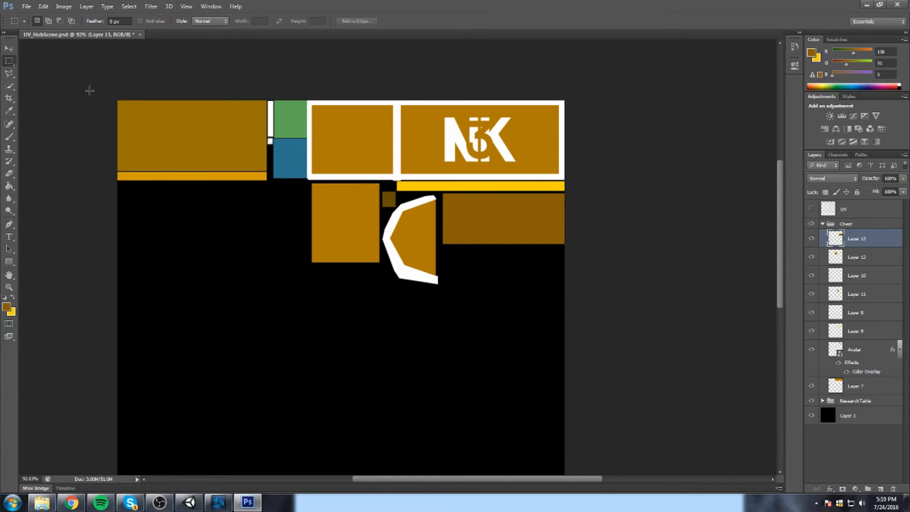
pyautogui.moveTo(89, 90); pyautogui.dragTo(309, 191)
pyautogui.click(545, 96)
pyautogui.hotkey('ctrl', 's')
pyautogui.click(812, 416)
pyautogui.click(812, 415)
# Save a PNG copy of the texture over HubSceneTexture in the project's Artwork folder
pyautogui.click(26, 6)
pyautogui.click(37, 121)
pyautogui.click(479, 249)
pyautogui.click(474, 400)
pyautogui.click(432, 84)
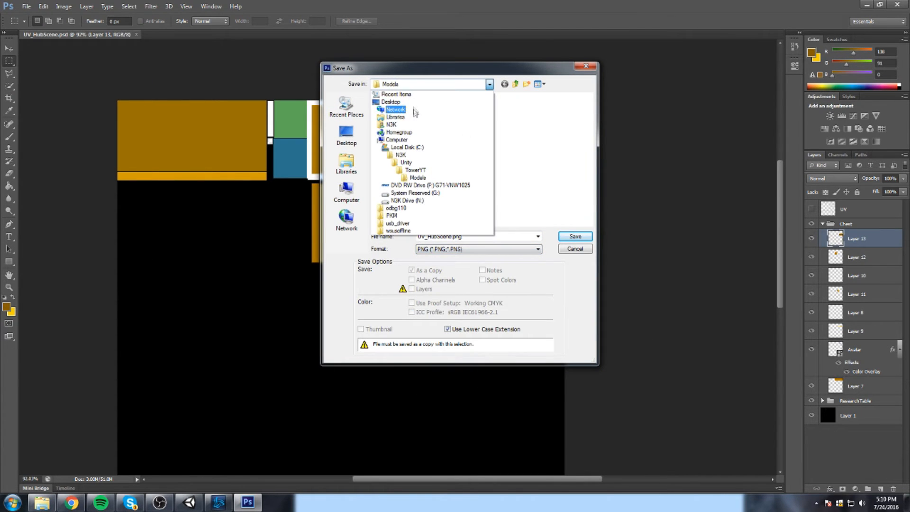
pyautogui.click(421, 171)
pyautogui.doubleClick(391, 153)
pyautogui.doubleClick(390, 108)
pyautogui.doubleClick(404, 136)
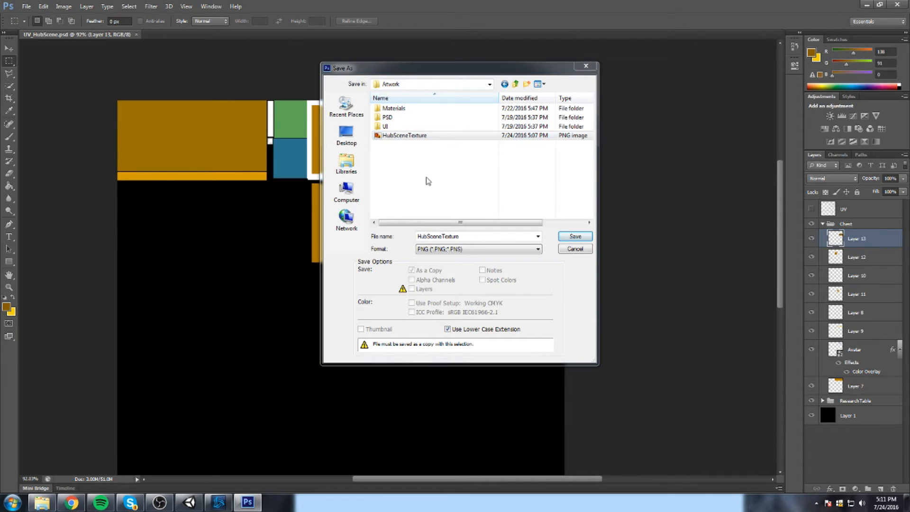
pyautogui.click(436, 190)
pyautogui.press('Return')
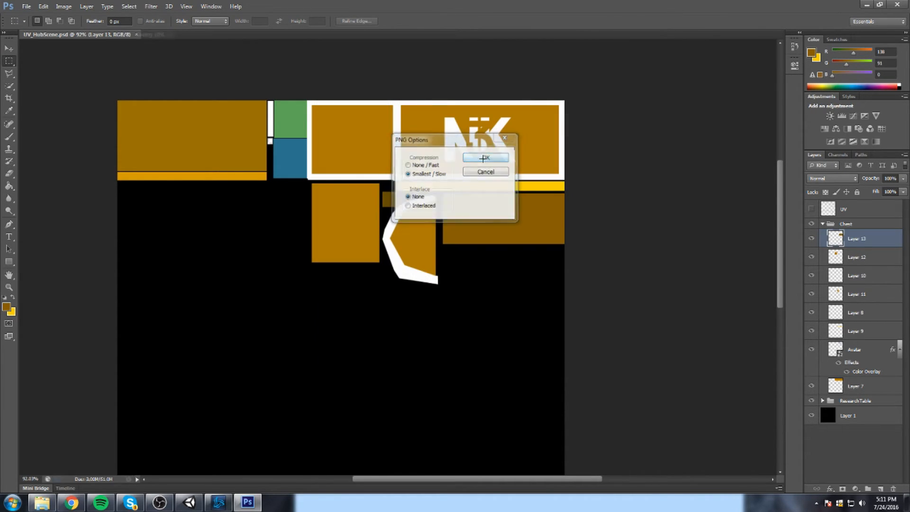
# Switch to Unity and examine the textured chest in the Scene view from several angles and distances
pyautogui.hotkey('alt', 'Tab')
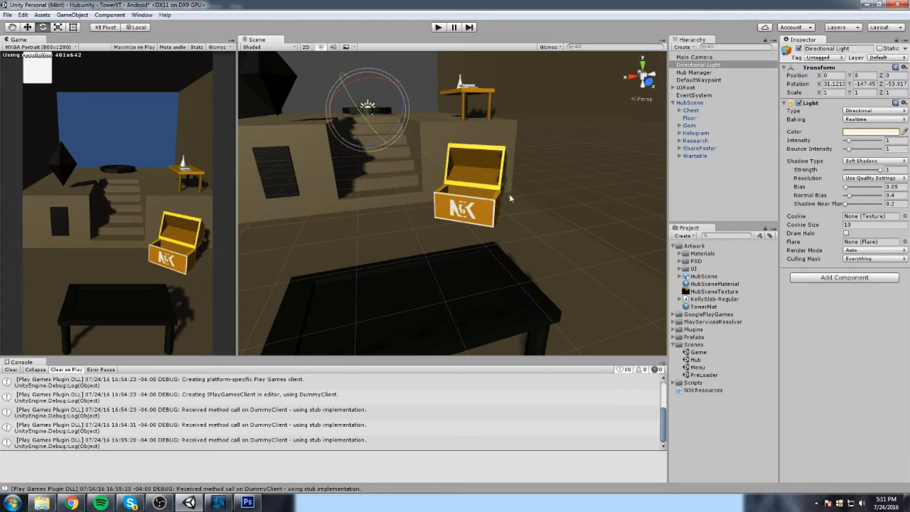
pyautogui.moveTo(509, 195); pyautogui.dragTo(502, 239)
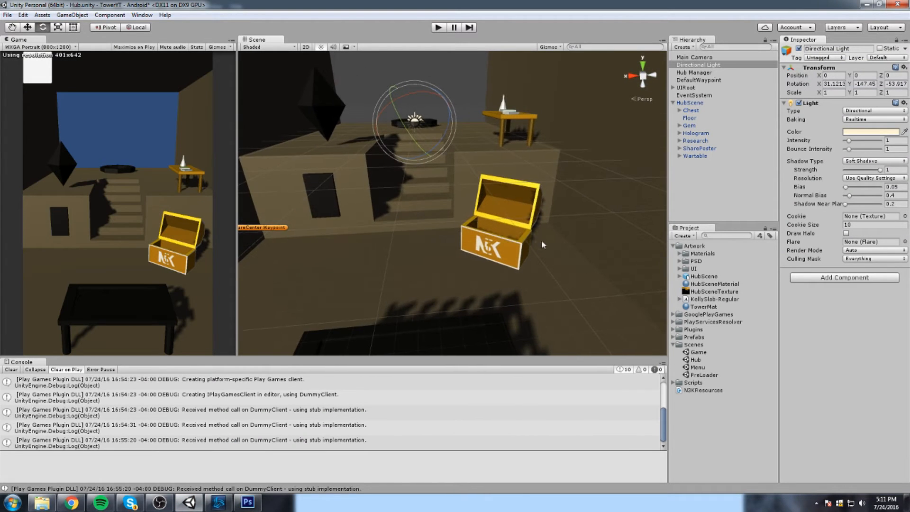
pyautogui.scroll(10, 542, 245)
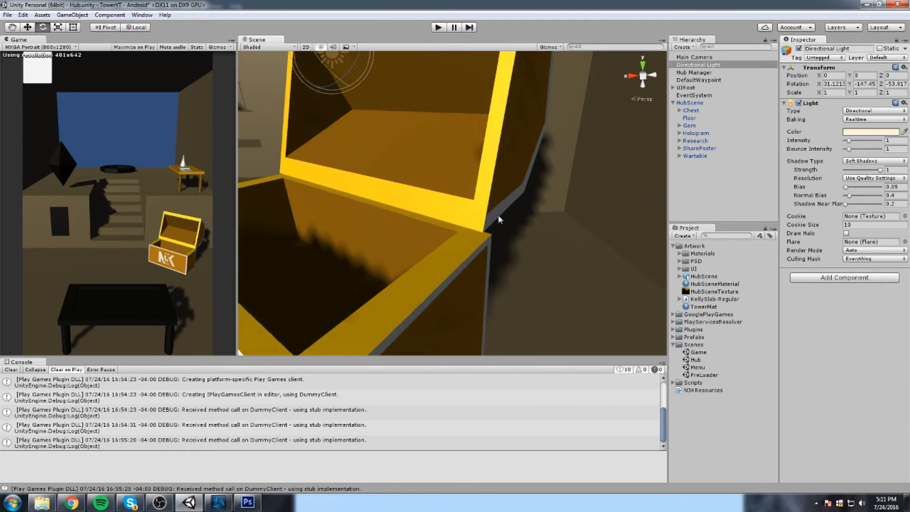
pyautogui.scroll(-10, 497, 219)
pyautogui.moveTo(491, 227); pyautogui.dragTo(451, 232)
pyautogui.scroll(6, 501, 220)
pyautogui.scroll(-6, 457, 225)
pyautogui.scroll(-3, 508, 251)
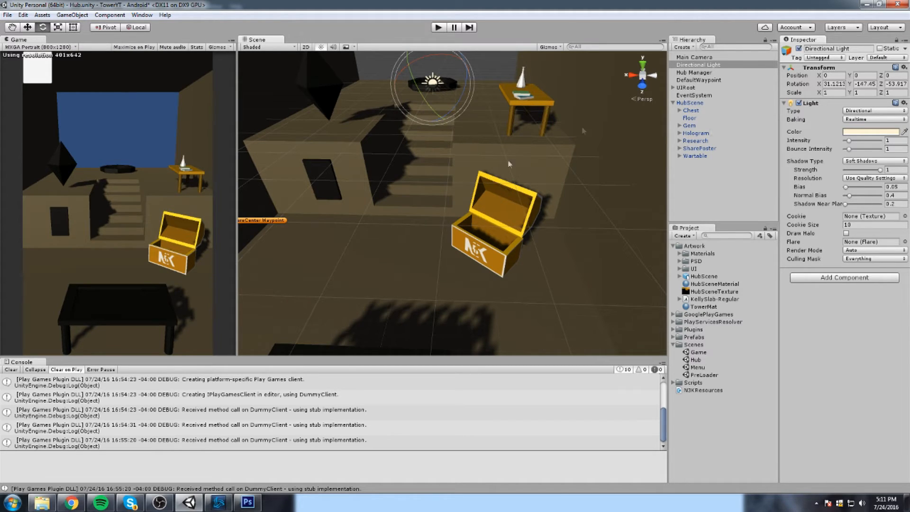
pyautogui.moveTo(522, 215); pyautogui.dragTo(563, 205)
pyautogui.moveTo(346, 186); pyautogui.dragTo(439, 229)
pyautogui.scroll(1, 487, 293)
pyautogui.scroll(4, 441, 229)
pyautogui.moveTo(506, 237); pyautogui.dragTo(427, 246)
pyautogui.scroll(3, 453, 207)
pyautogui.scroll(-3, 419, 185)
pyautogui.press('q')
# Switch back to Photoshop, hide the black background Layer 1, and show the UV layout around the angled multi-band shape
pyautogui.click(247, 501)
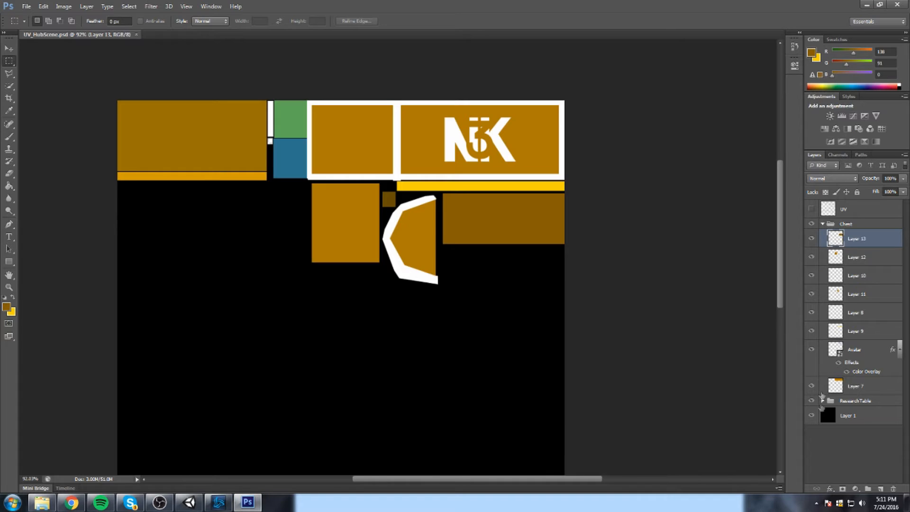
pyautogui.click(812, 416)
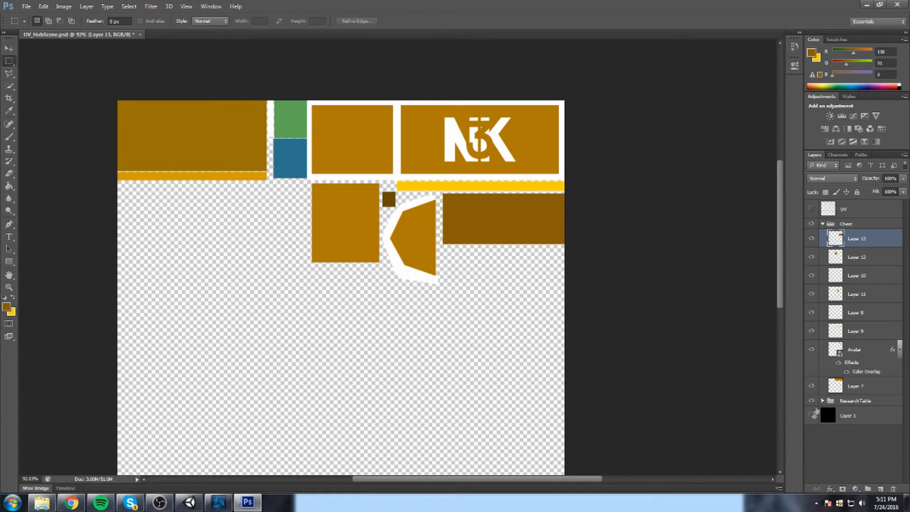
pyautogui.click(812, 209)
pyautogui.moveTo(462, 272); pyautogui.dragTo(498, 324)
pyautogui.click(593, 266)
pyautogui.click(451, 187)
pyautogui.keyDown('alt'); pyautogui.scroll(5, 524, 309); pyautogui.keyUp('alt')
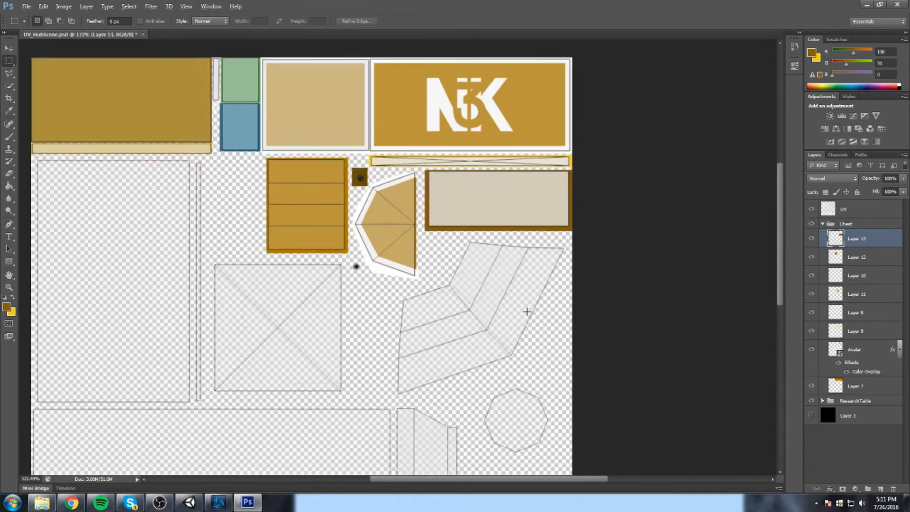
pyautogui.scroll(-1, 490, 294)
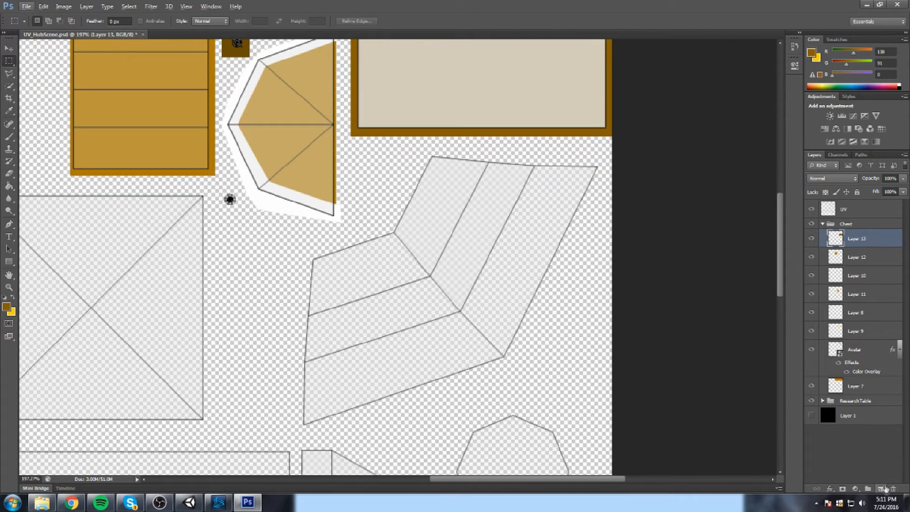
# Collapse the Chest group and create a Hologram group directly beneath the UV layer, with a new empty layer inside
pyautogui.click(824, 224)
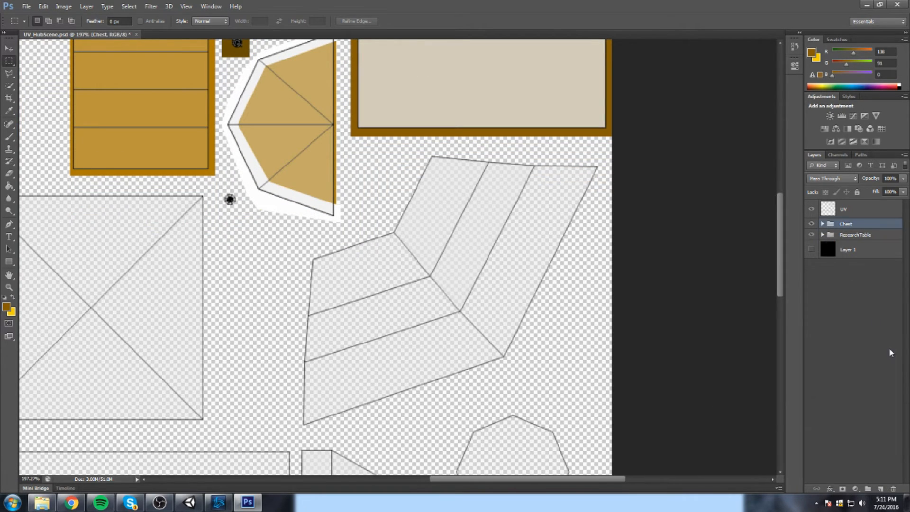
pyautogui.click(868, 488)
pyautogui.write('Hologram')
pyautogui.press('Return')
pyautogui.moveTo(848, 208); pyautogui.dragTo(853, 229)
pyautogui.click(879, 489)
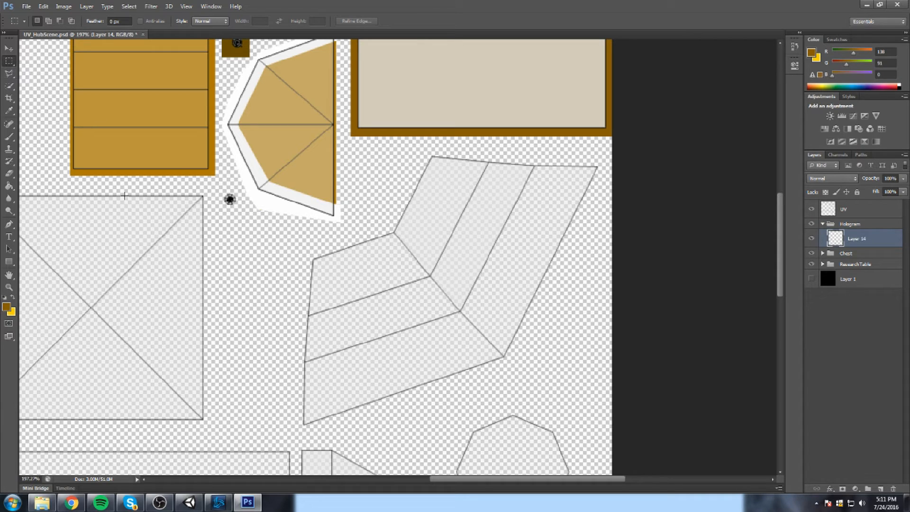
# Marquee the lower arm of the angled UV shape and set the foreground colour to pale cyan, cffaff
pyautogui.moveTo(279, 246); pyautogui.dragTo(393, 437)
pyautogui.press('g')
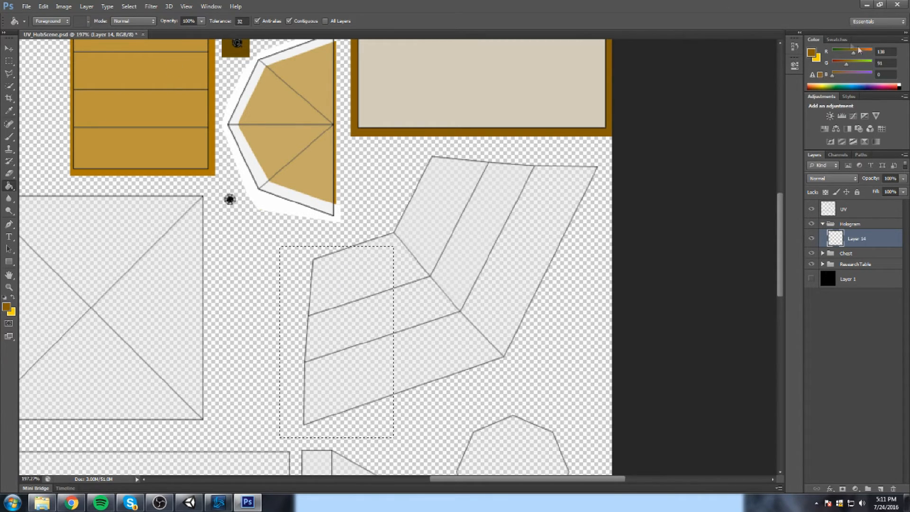
pyautogui.click(812, 53)
pyautogui.click(192, 184)
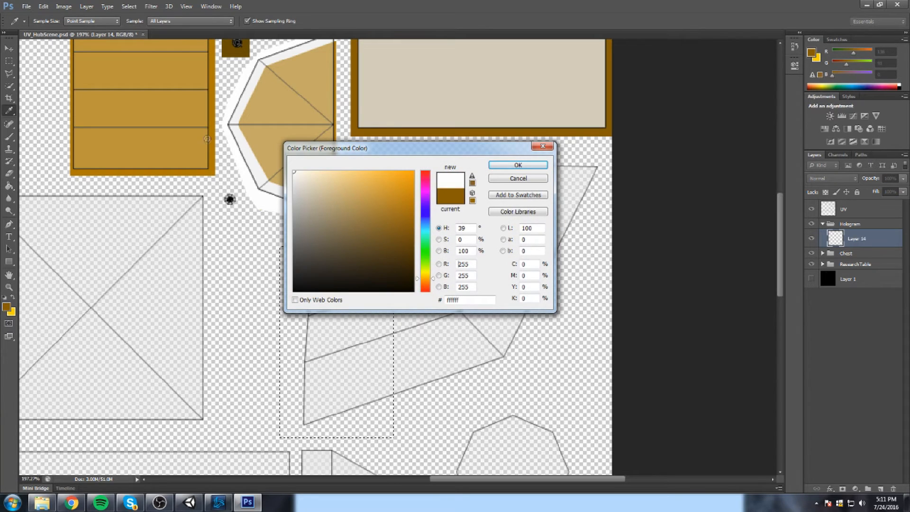
pyautogui.click(191, 184)
pyautogui.click(424, 231)
pyautogui.moveTo(321, 179); pyautogui.dragTo(320, 143)
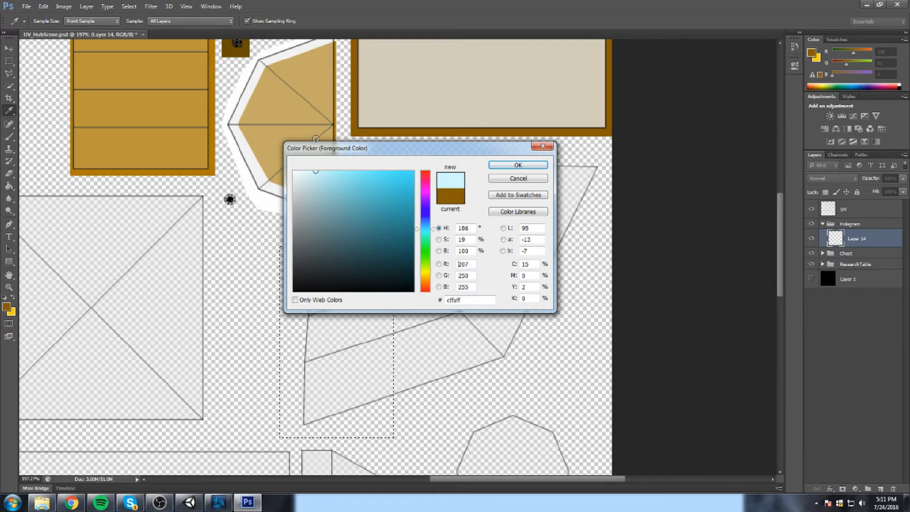
pyautogui.click(518, 165)
# Try filling the rectangular selection over the angled shape with pale cyan, then undo the fill
pyautogui.press('g')
pyautogui.click(341, 331)
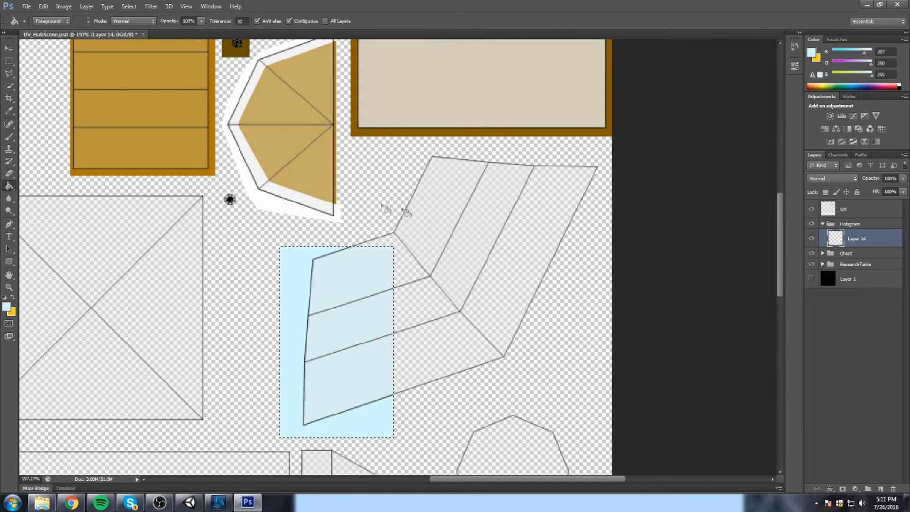
pyautogui.hotkey('ctrl', 'z')
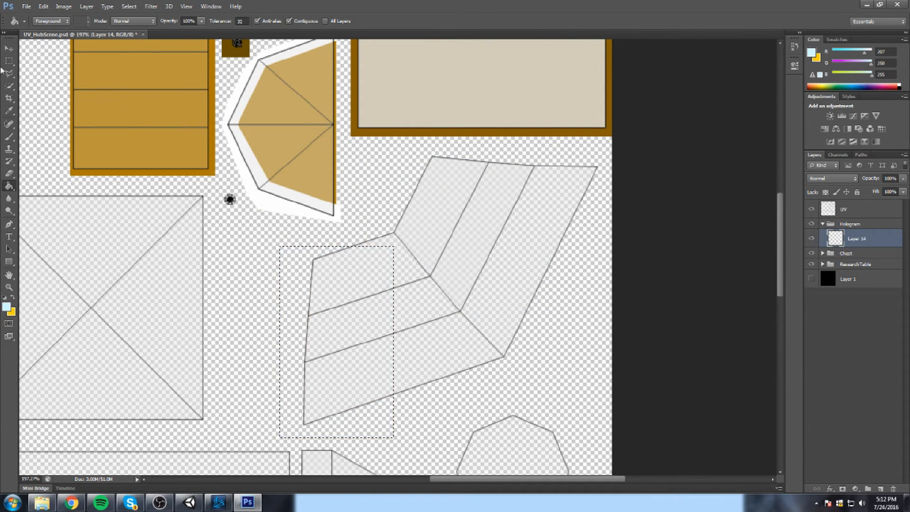
# Outline the whole angled UV shape with a Polygonal Lasso selection slightly outside its edges
pyautogui.click(9, 73)
pyautogui.click(426, 149)
pyautogui.click(605, 156)
pyautogui.click(550, 340)
pyautogui.click(506, 378)
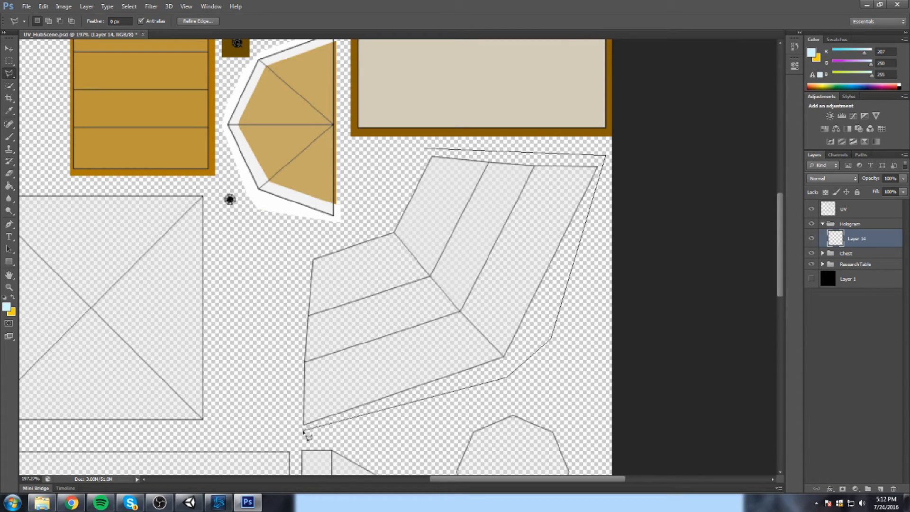
pyautogui.click(308, 246)
pyautogui.click(375, 233)
pyautogui.click(427, 151)
# Fill the outlined angled shape with pale cyan on Layer 14 and deselect
pyautogui.press('g')
pyautogui.click(450, 198)
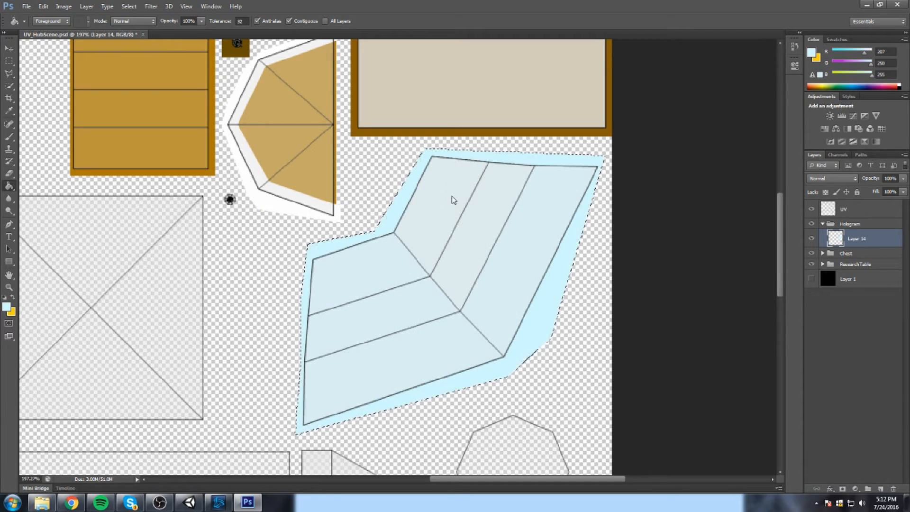
pyautogui.click(9, 62)
pyautogui.hotkey('ctrl', 'd')
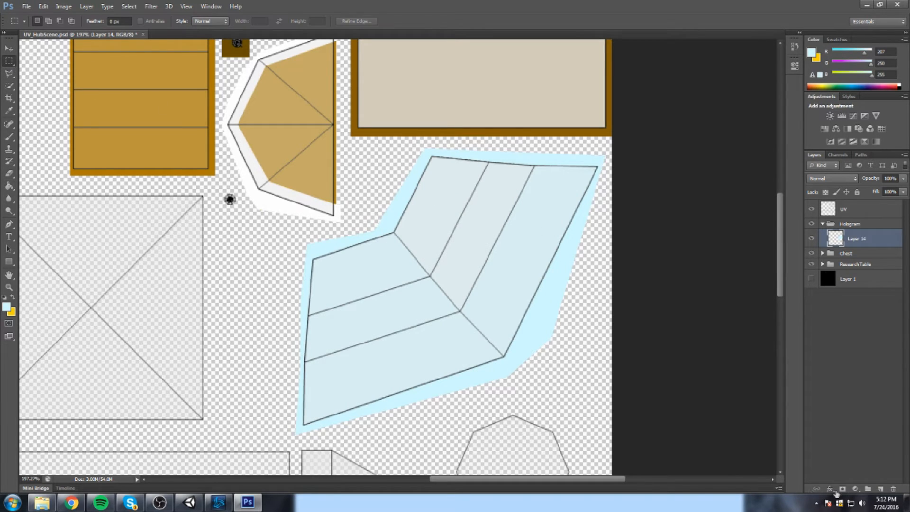
# Add a new layer in the Hologram group and lasso the middle band along both arms of the angled shape
pyautogui.click(881, 490)
pyautogui.click(9, 74)
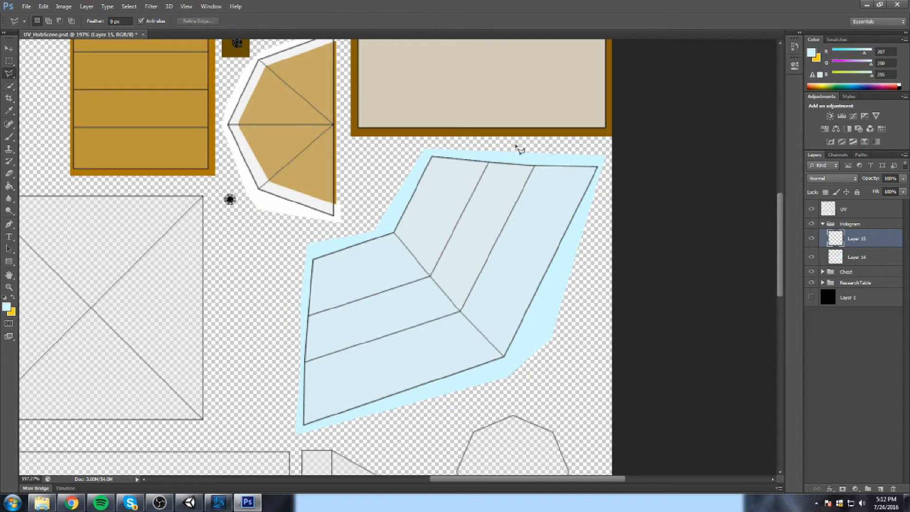
pyautogui.click(490, 162)
pyautogui.click(431, 277)
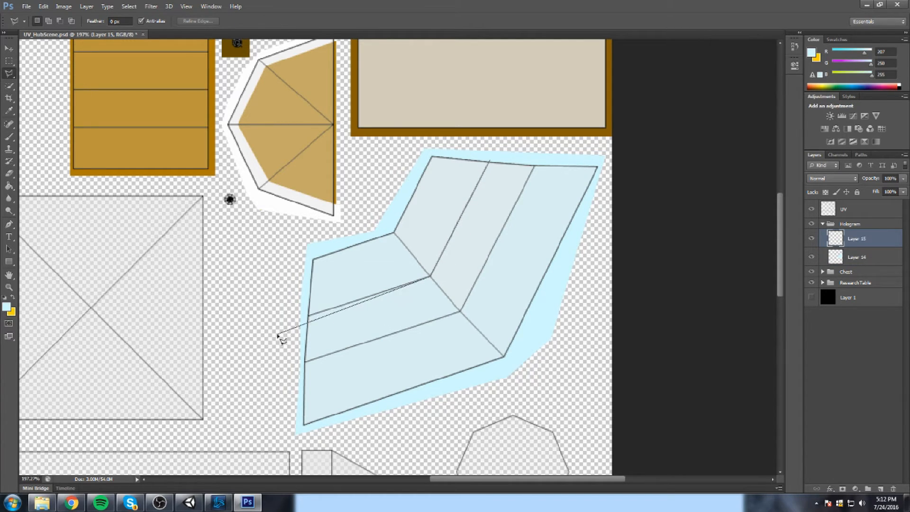
pyautogui.click(305, 362)
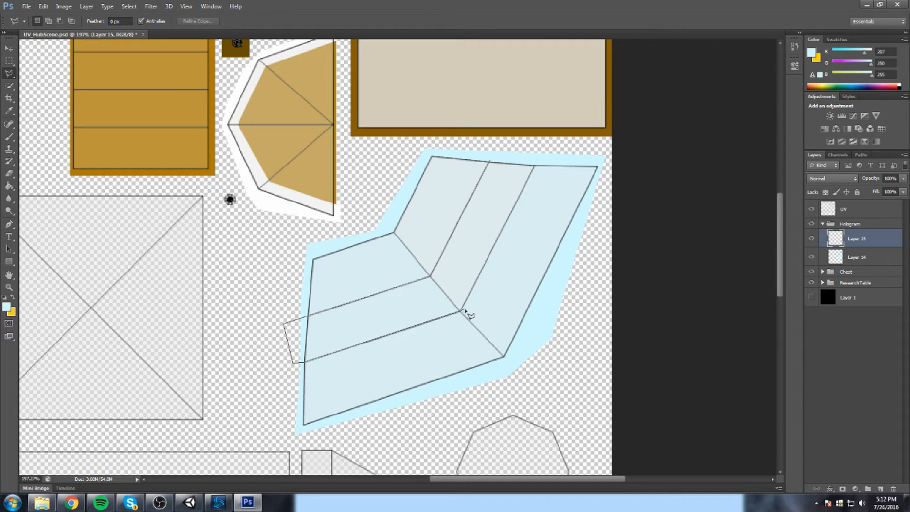
pyautogui.click(461, 312)
pyautogui.click(493, 162)
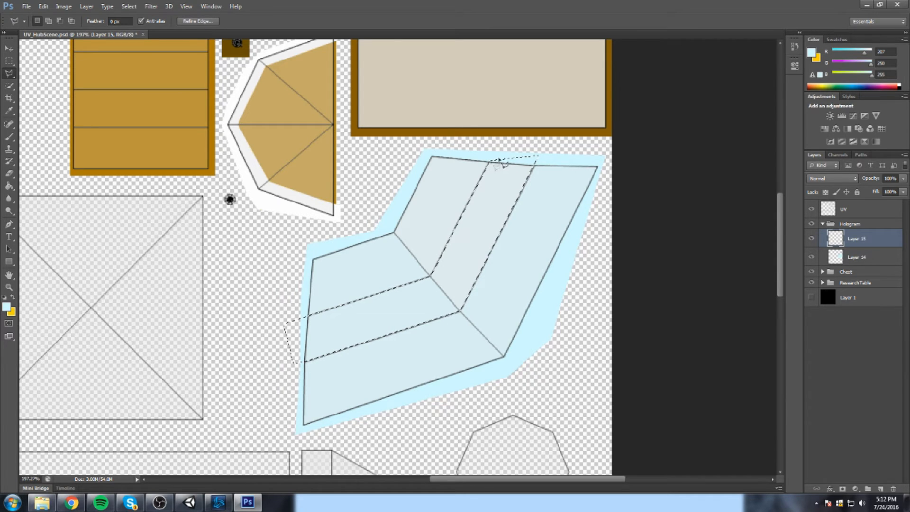
# Fill the selected middle band of the angled shape with white on Layer 15 and deselect
pyautogui.press('g')
pyautogui.click(8, 307)
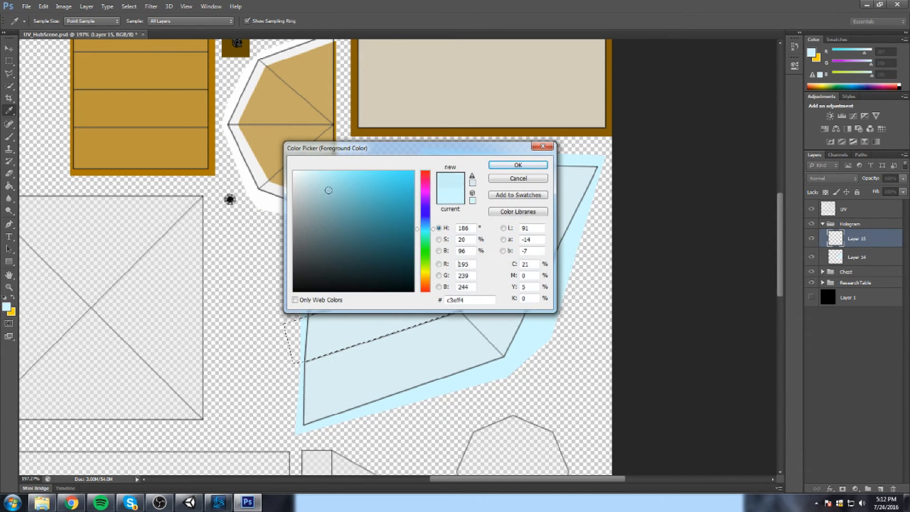
pyautogui.click(295, 172)
pyautogui.press('Return')
pyautogui.click(468, 257)
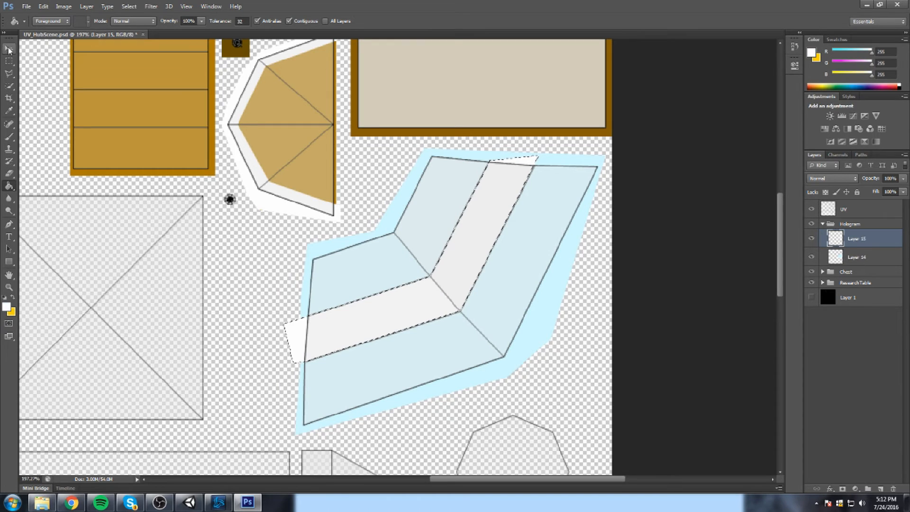
pyautogui.click(8, 61)
pyautogui.hotkey('ctrl', 'd')
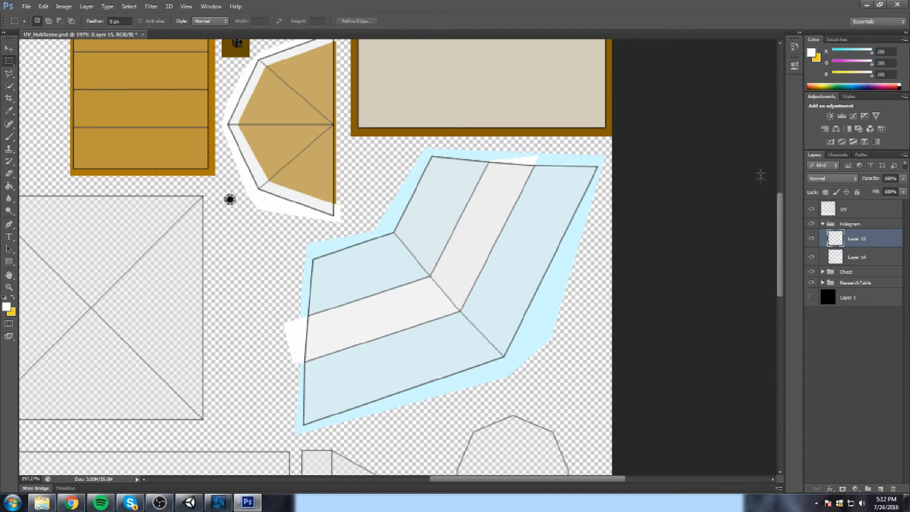
# Hide the UV layer and begin saving a copy of UV_HubScene in PNG format
pyautogui.click(811, 209)
pyautogui.scroll(-5, 564, 147)
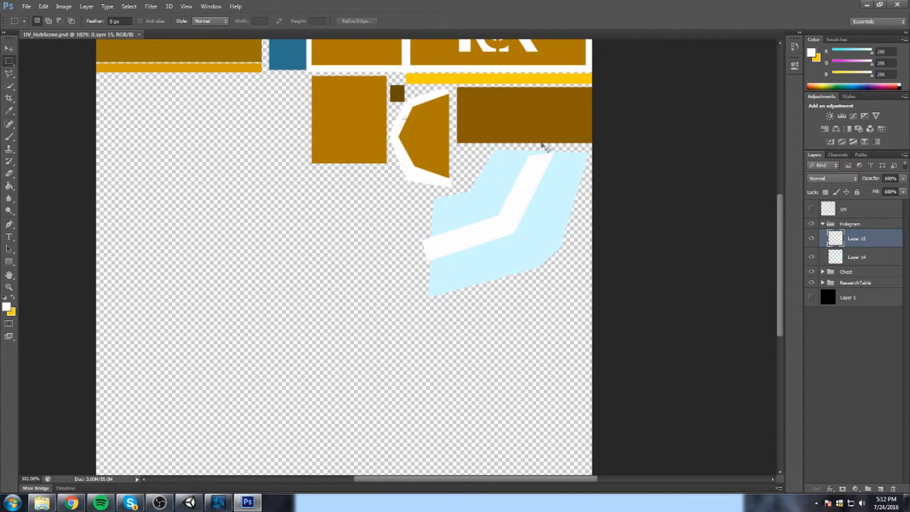
pyautogui.click(26, 6)
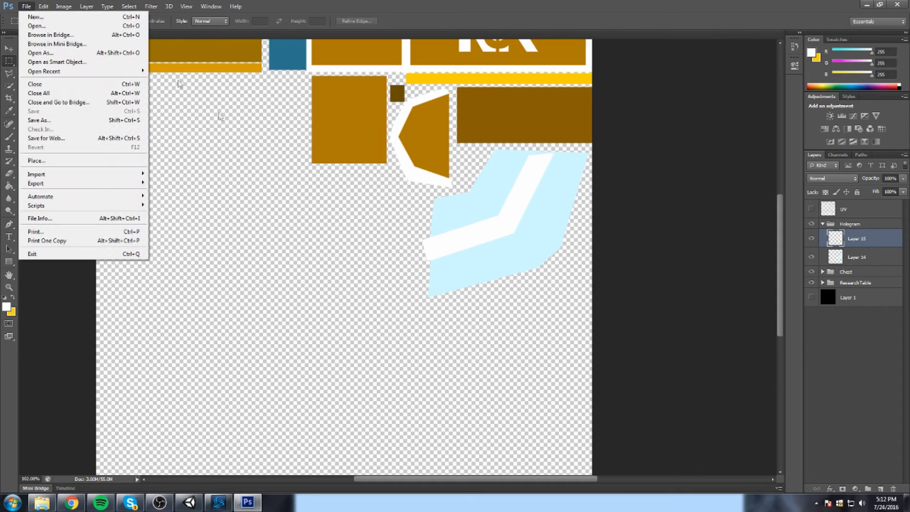
pyautogui.click(39, 119)
pyautogui.click(460, 250)
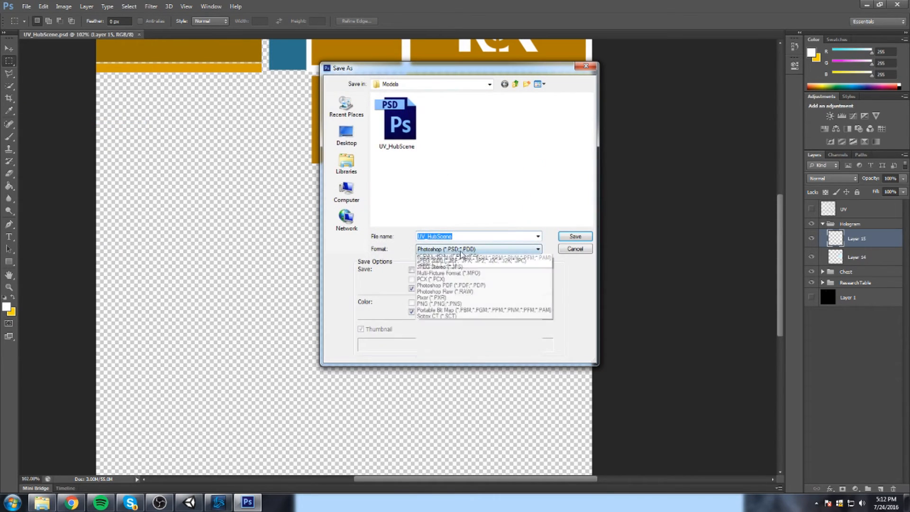
pyautogui.click(460, 366)
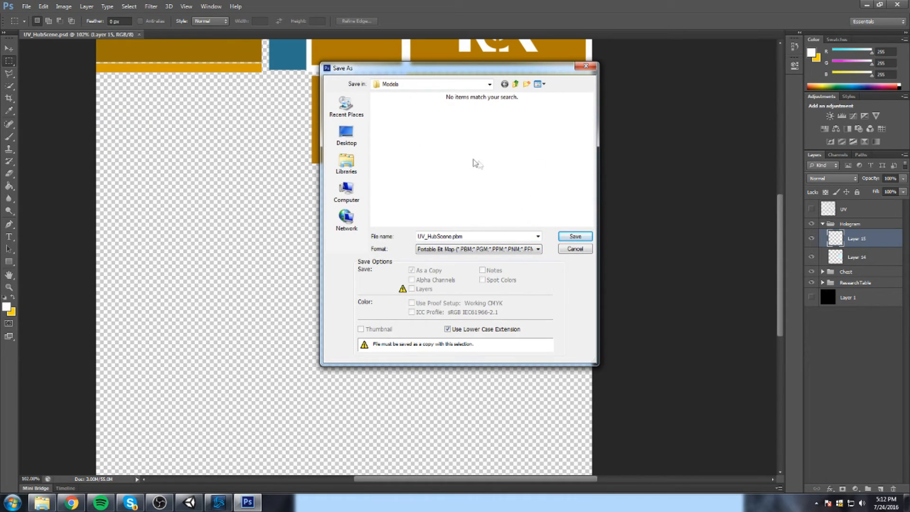
pyautogui.click(474, 250)
pyautogui.click(462, 358)
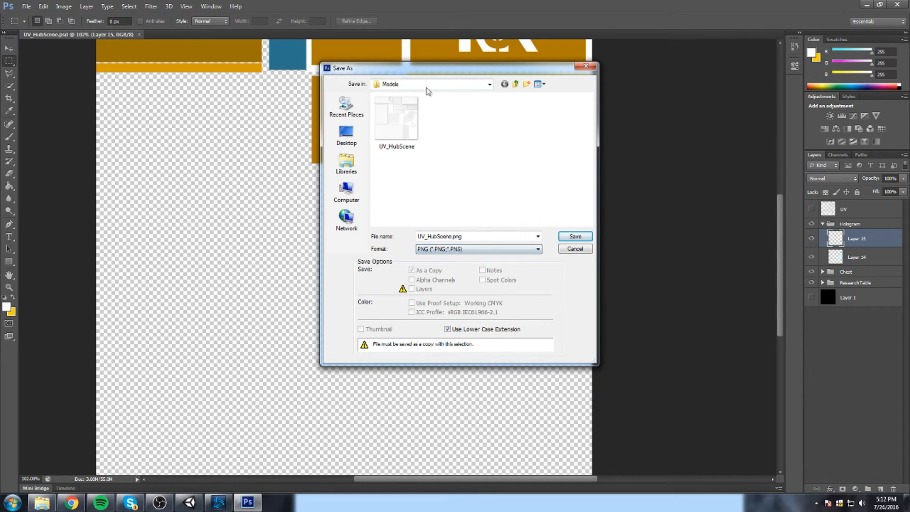
# Save the PNG over the existing texture file in the TowerYT project's Assets/Artwork folder
pyautogui.click(431, 84)
pyautogui.click(408, 162)
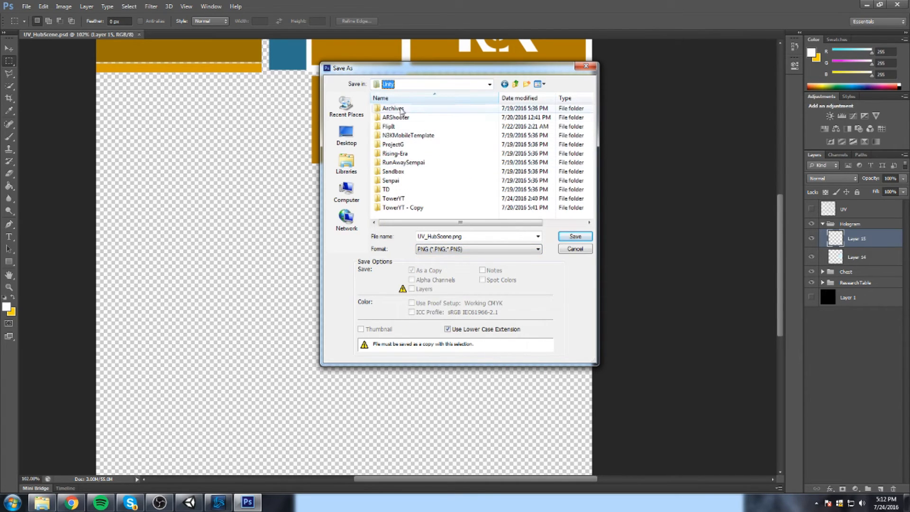
pyautogui.doubleClick(415, 200)
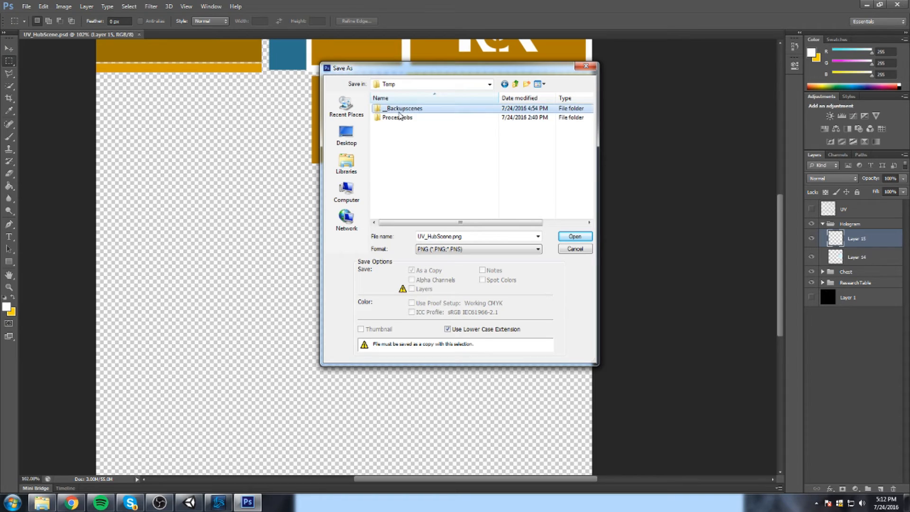
pyautogui.doubleClick(390, 153)
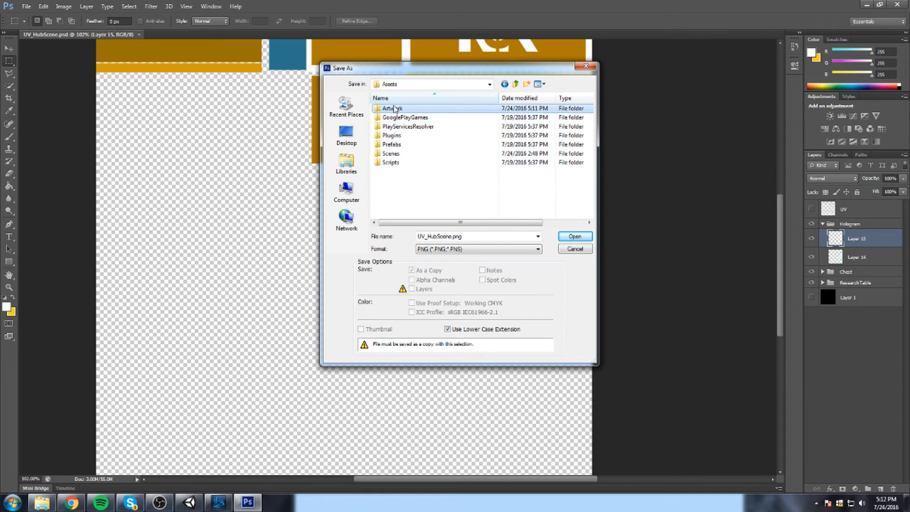
pyautogui.doubleClick(397, 112)
pyautogui.click(403, 133)
pyautogui.press('Return')
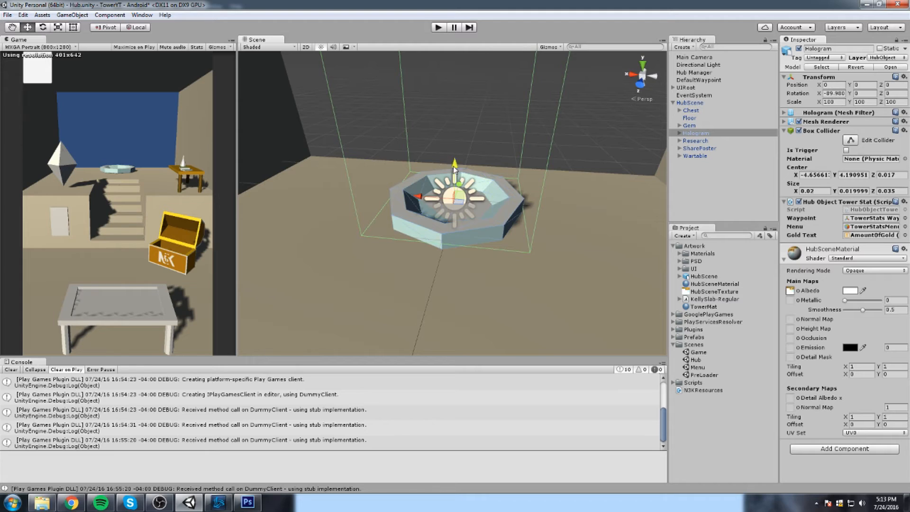
# Try raising the Hologram model to Y 0.945 in the Unity scene, then undo the move and reframe it
pyautogui.moveTo(454, 168); pyautogui.dragTo(448, 204)
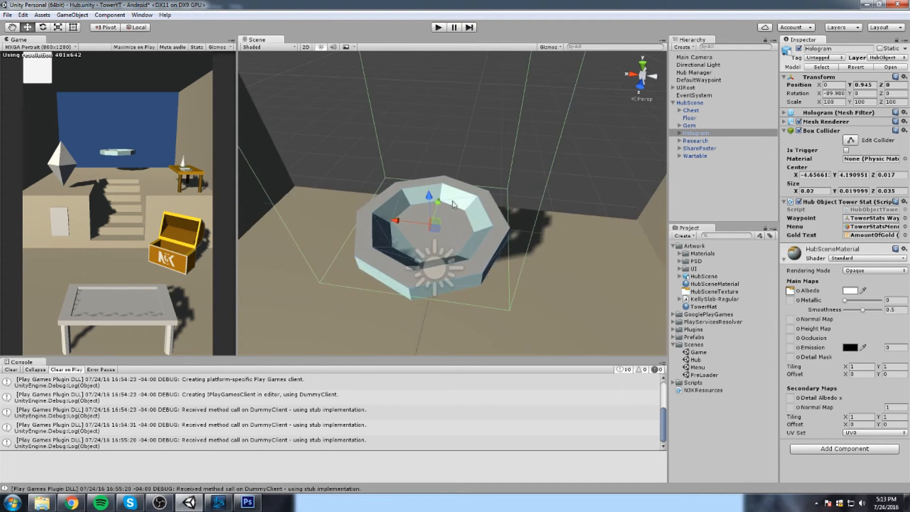
pyautogui.scroll(3, 448, 203)
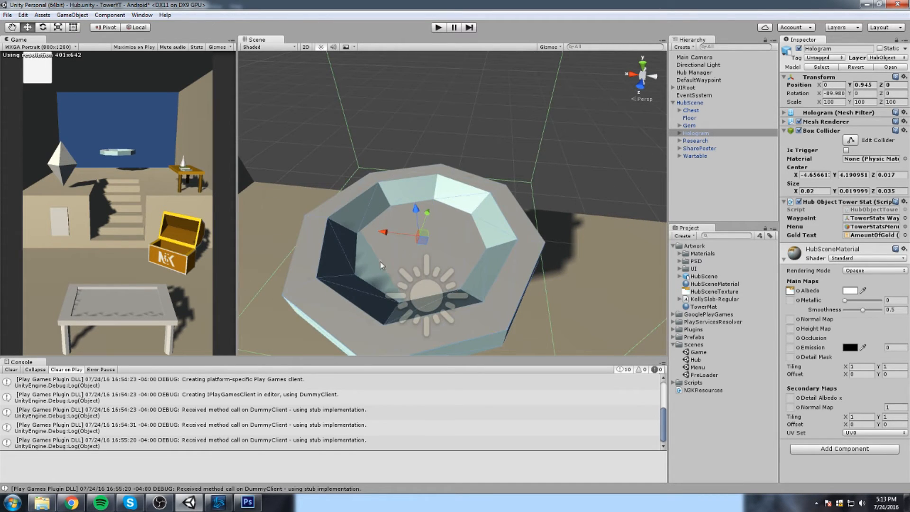
pyautogui.hotkey('ctrl', 'z')
pyautogui.press('f')
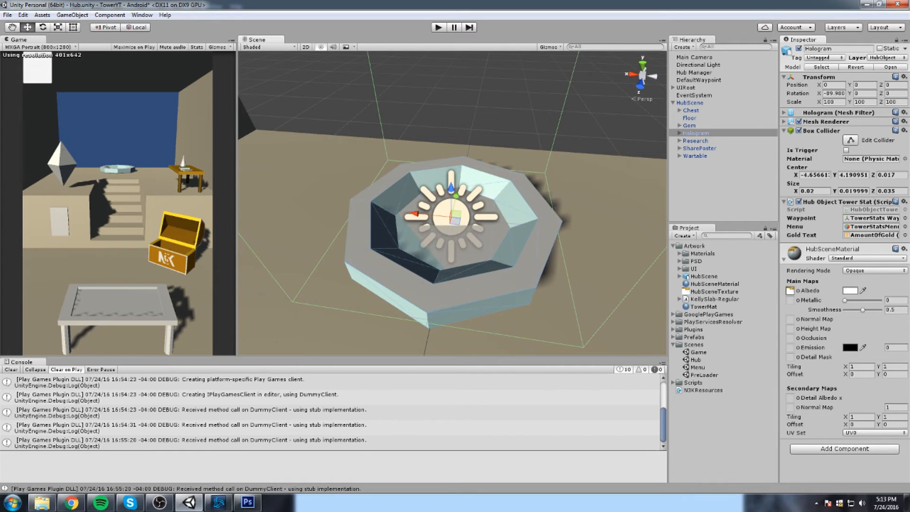
# Switch back to Photoshop, show the UV layer, add a layer in the Hologram group, and select a rectangle around the octagon
pyautogui.click(248, 502)
pyautogui.click(813, 209)
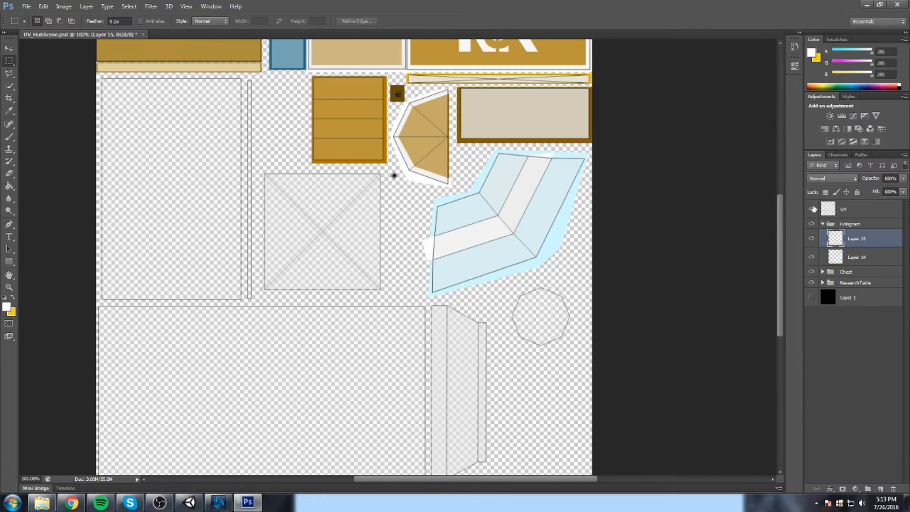
pyautogui.moveTo(510, 283); pyautogui.dragTo(573, 354)
pyautogui.click(570, 272)
pyautogui.click(880, 488)
pyautogui.moveTo(504, 279); pyautogui.dragTo(576, 352)
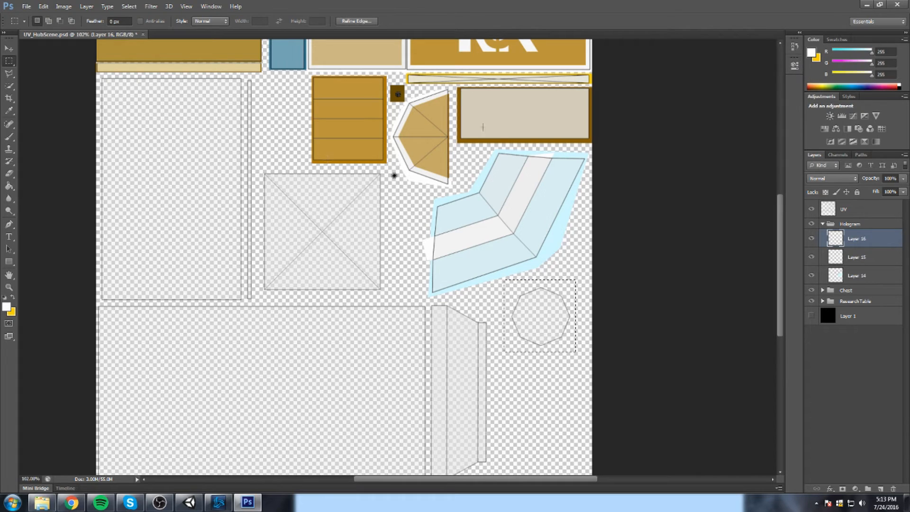
# Fill the selected area around the octagon with dark teal on Layer 16 and deselect
pyautogui.click(7, 306)
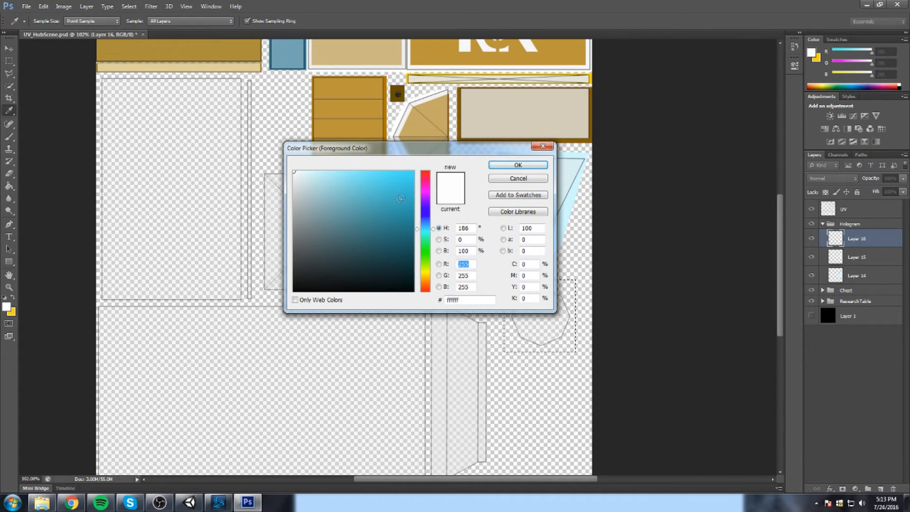
pyautogui.click(414, 216)
pyautogui.click(518, 165)
pyautogui.press('g')
pyautogui.click(540, 315)
pyautogui.hotkey('ctrl', 'd')
pyautogui.press('m')
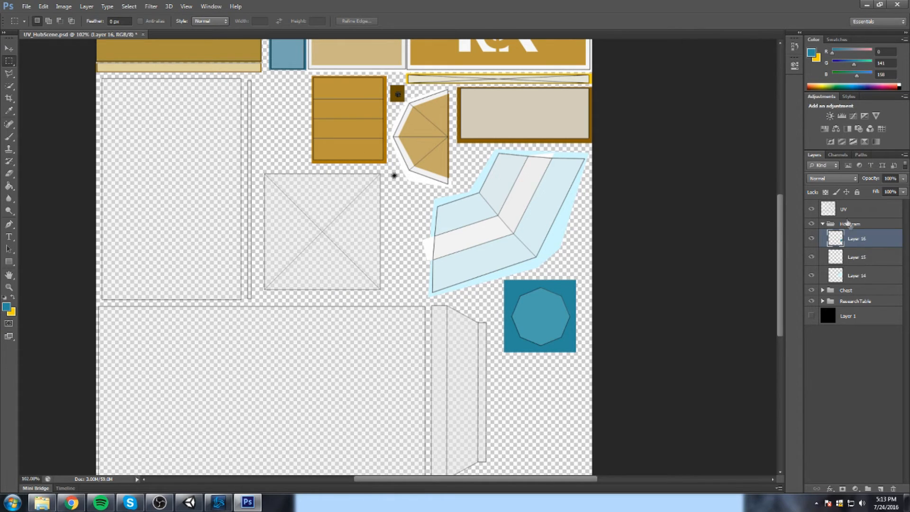
# Collapse the Hologram group and create a new layer group named Gem above it
pyautogui.click(823, 224)
pyautogui.click(813, 210)
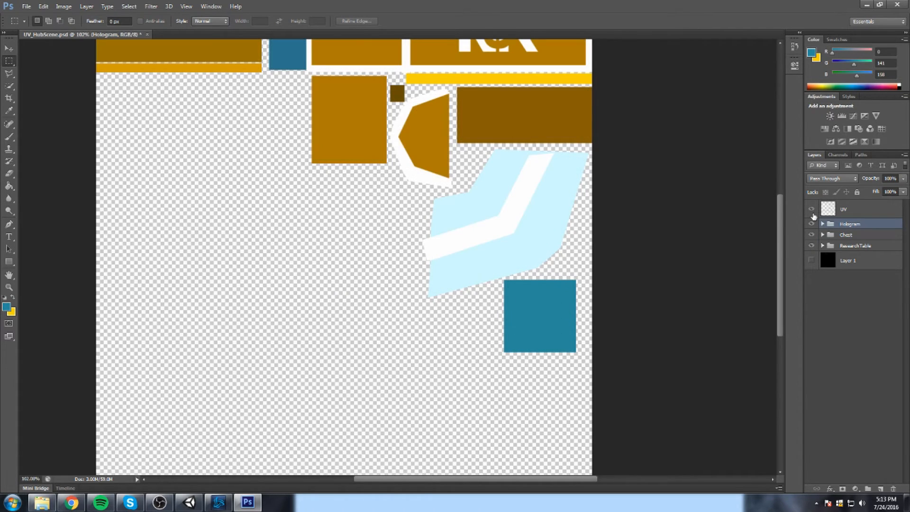
pyautogui.click(812, 210)
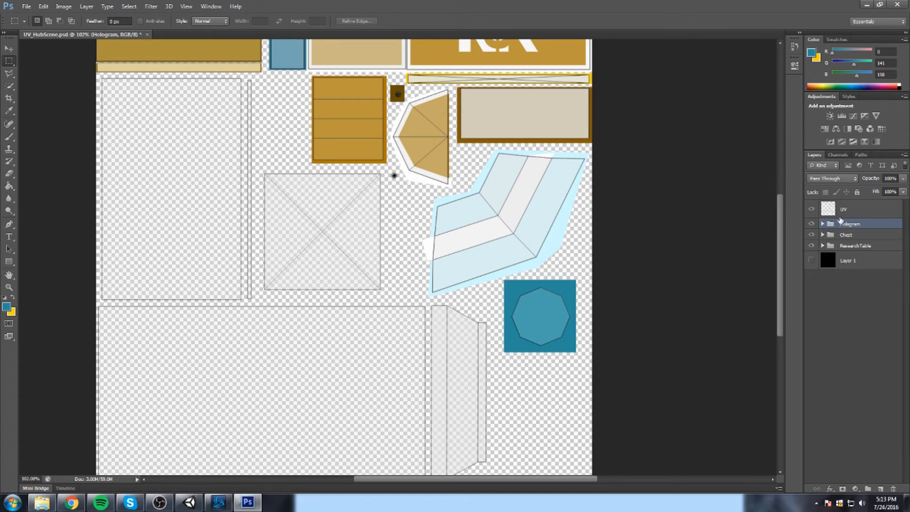
pyautogui.moveTo(442, 163); pyautogui.dragTo(519, 176)
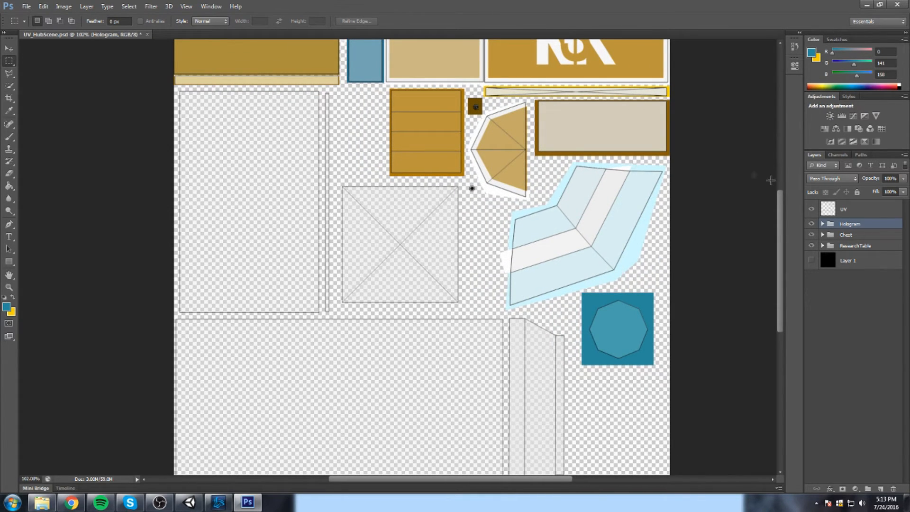
pyautogui.click(868, 489)
pyautogui.doubleClick(848, 224)
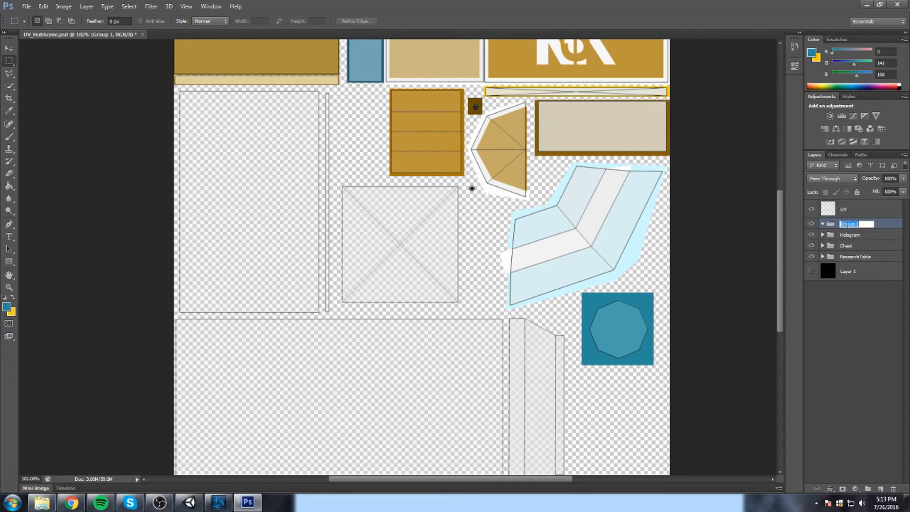
pyautogui.write('Gem')
pyautogui.press('Return')
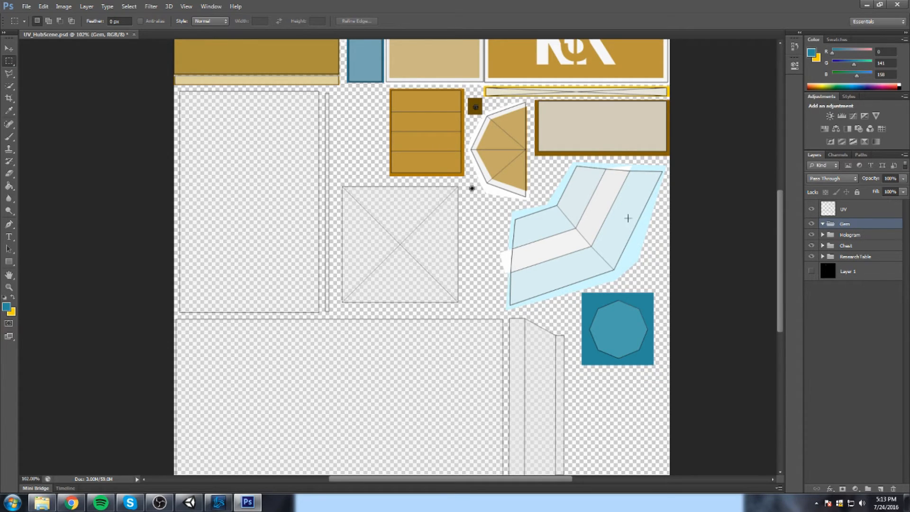
# Select slightly outside the square UV with crossing diagonals and fill it with green on a new layer in the Gem group
pyautogui.scroll(2, 471, 216)
pyautogui.moveTo(297, 173); pyautogui.dragTo(461, 335)
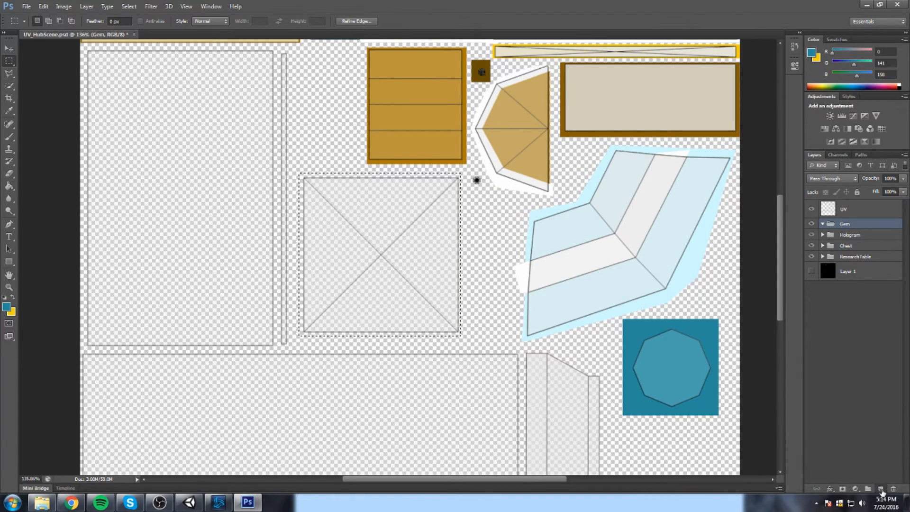
pyautogui.click(880, 489)
pyautogui.press('g')
pyautogui.click(846, 87)
pyautogui.click(380, 250)
# Set the green gem layer's opacity to 70% and deselect the square
pyautogui.press('Return')
pyautogui.write('70')
pyautogui.press('Return')
pyautogui.hotkey('ctrl', 'd')
pyautogui.press('m')
# Collapse the Gem group, create a new group named SharePoster, and place it directly beneath the UV layer
pyautogui.moveTo(230, 82); pyautogui.dragTo(388, 216)
pyautogui.click(823, 224)
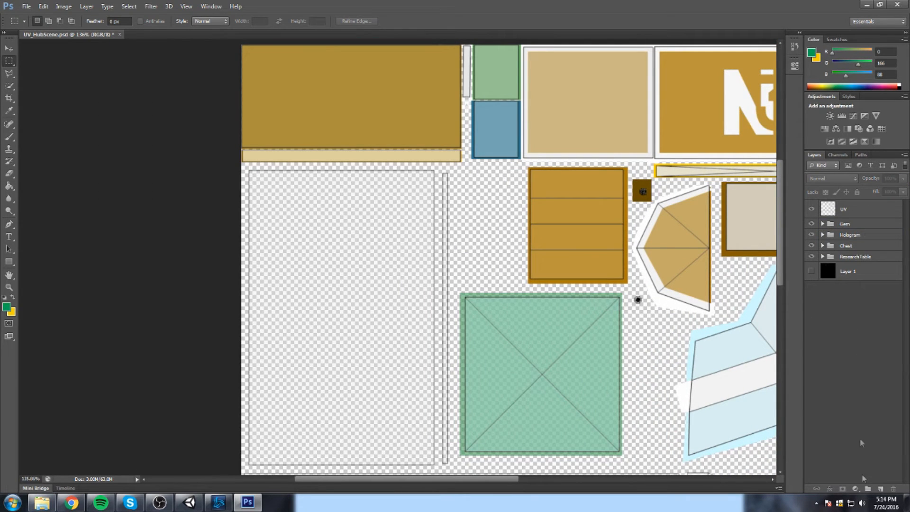
pyautogui.click(868, 489)
pyautogui.doubleClick(853, 205)
pyautogui.write('S')
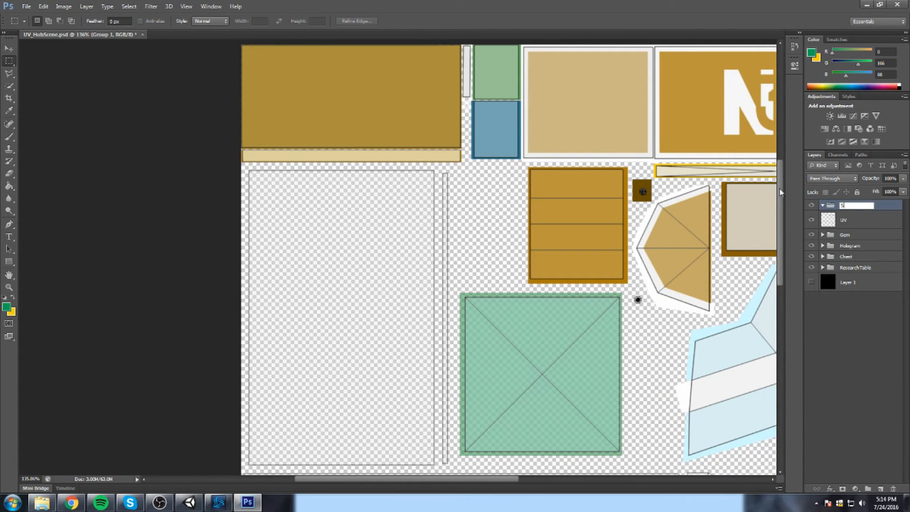
pyautogui.write('harePoster')
pyautogui.press('Return')
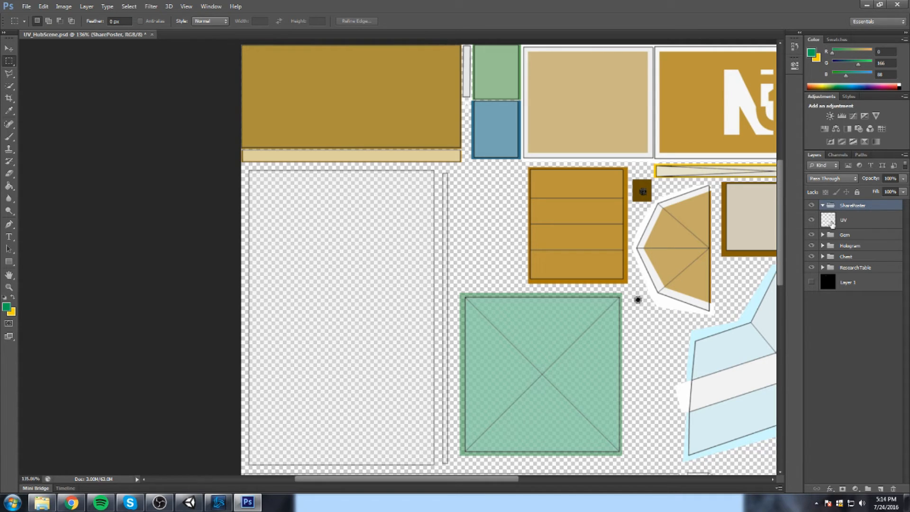
pyautogui.moveTo(847, 216); pyautogui.dragTo(847, 203)
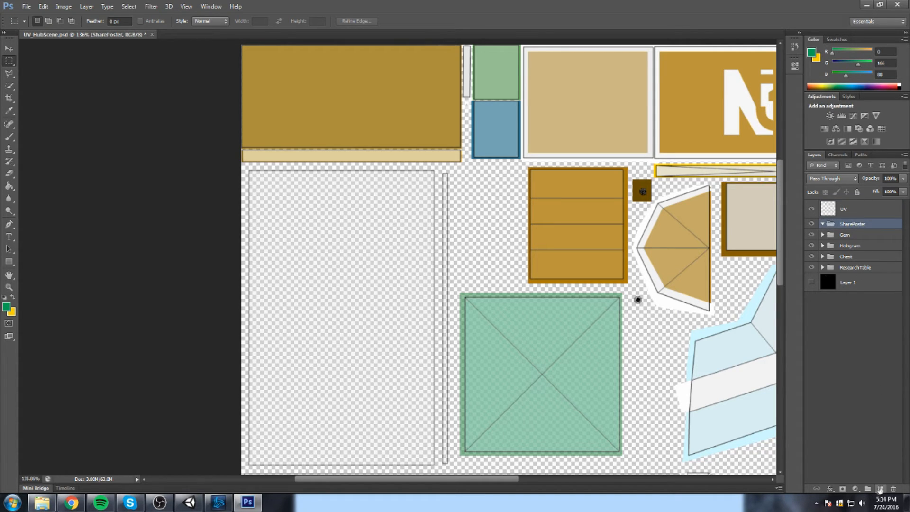
# Paste the copied blue logo artwork as a new layer in the SharePoster group
pyautogui.click(71, 503)
pyautogui.click(72, 502)
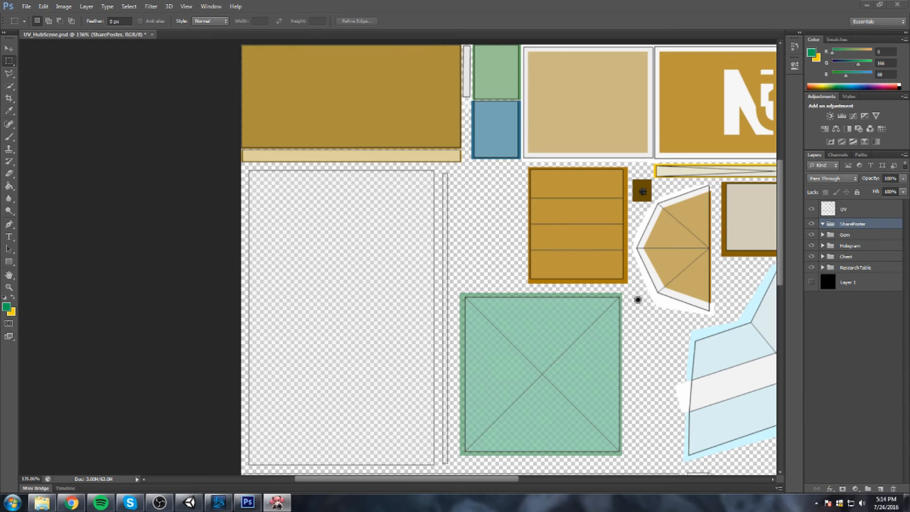
pyautogui.click(633, 119)
pyautogui.hotkey('ctrl', 'v')
# Scale the pasted artwork to about 33.5% and fit it over the upper part of the tall poster rectangle
pyautogui.hotkey('ctrl', 't')
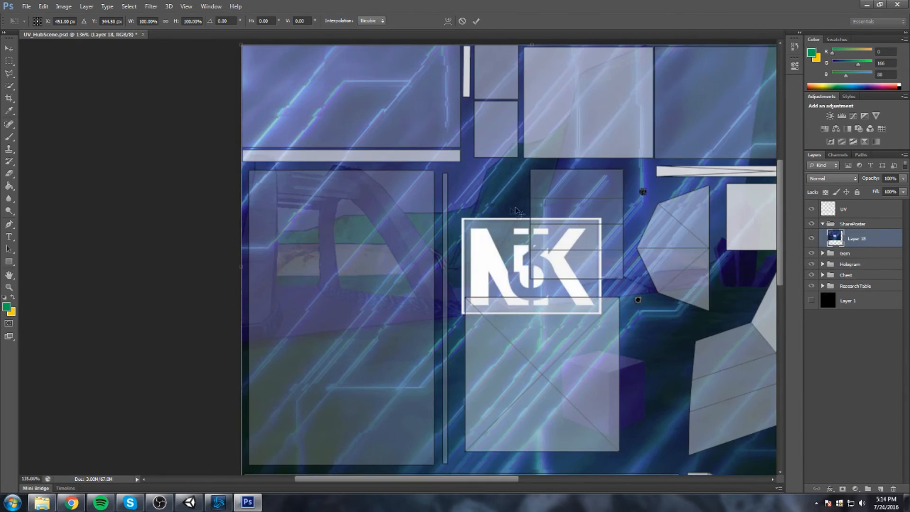
pyautogui.scroll(-3, 479, 174)
pyautogui.scroll(-2, 476, 173)
pyautogui.moveTo(555, 53); pyautogui.dragTo(270, 148)
pyautogui.scroll(3, 268, 145)
pyautogui.moveTo(311, 254); pyautogui.dragTo(325, 263)
pyautogui.moveTo(279, 224); pyautogui.dragTo(299, 236)
pyautogui.moveTo(345, 273); pyautogui.dragTo(353, 280)
pyautogui.moveTo(323, 251); pyautogui.dragTo(323, 254)
# Nudge the artwork slightly right and up to align with the poster rectangle's upper edge and apply the transform
pyautogui.press('Right')
pyautogui.press('Right')
pyautogui.press('Right')
pyautogui.press('Up')
pyautogui.press('Up')
pyautogui.press('Up')
pyautogui.press('Up')
pyautogui.press('Up')
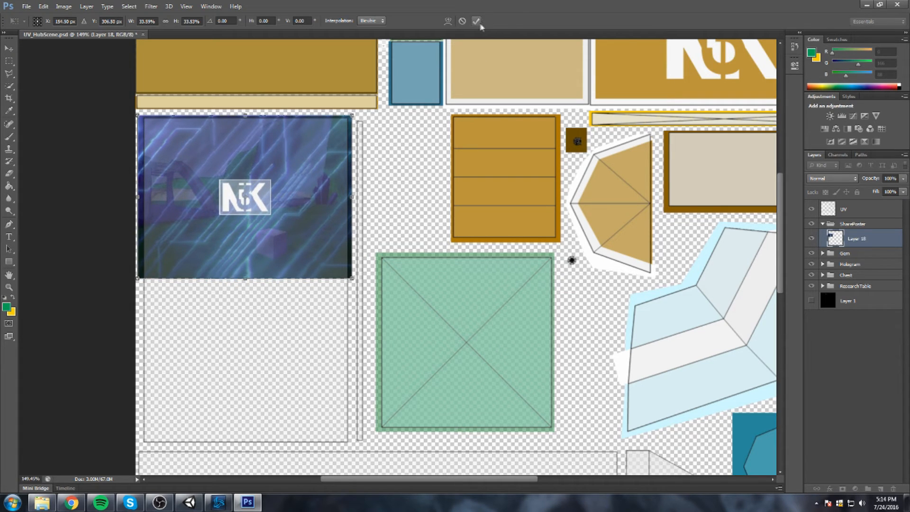
pyautogui.click(480, 23)
# Select the artwork's lower part, feather the selection, and delete its contents to fade the image's lower edge
pyautogui.scroll(2, 174, 157)
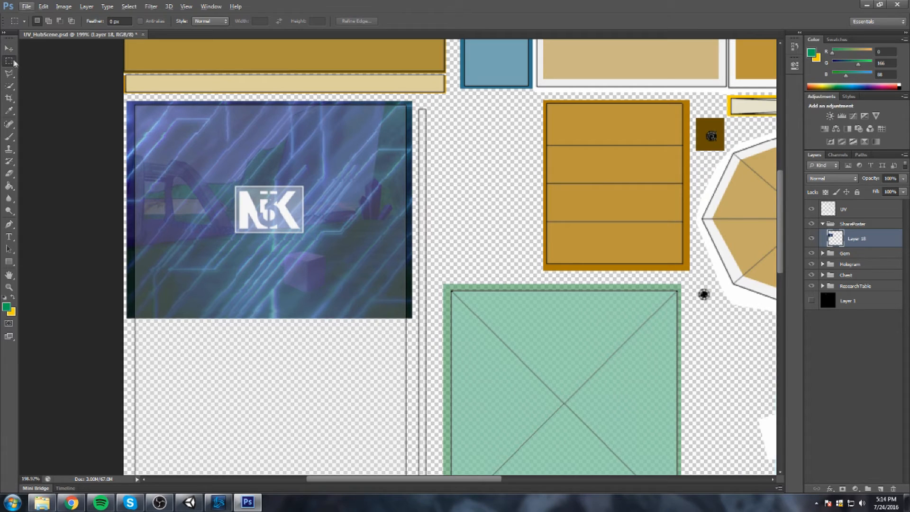
pyautogui.moveTo(109, 283); pyautogui.dragTo(411, 410)
pyautogui.rightClick(321, 333)
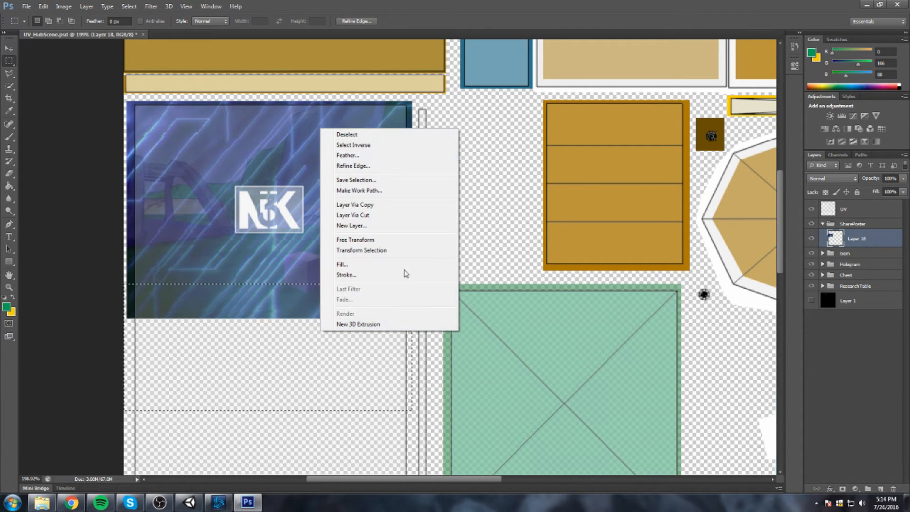
pyautogui.click(371, 154)
pyautogui.press('Return')
pyautogui.press('Delete')
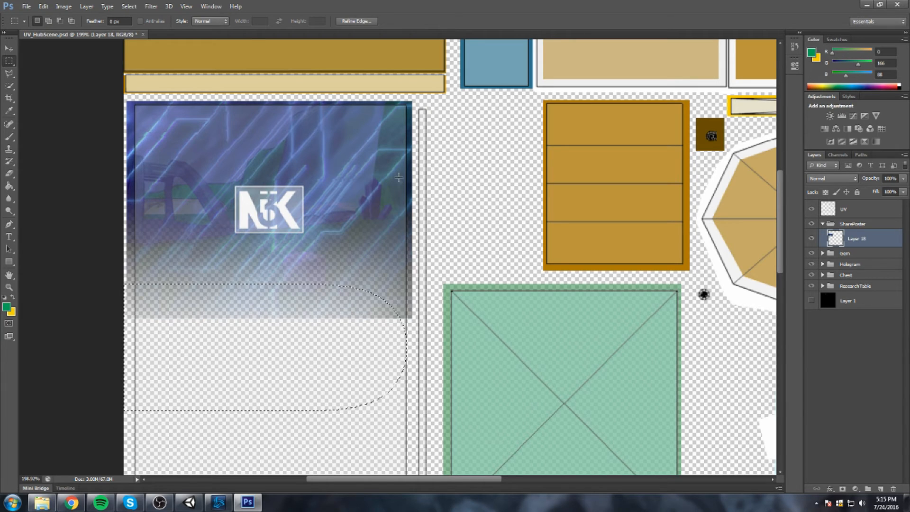
# Undo the artwork's fade, select a thinner strip along its lower edge, feather the selection, and delete its contents repeatedly for a shorter fade
pyautogui.hotkey('ctrl', 'z')
pyautogui.hotkey('ctrl', 'd')
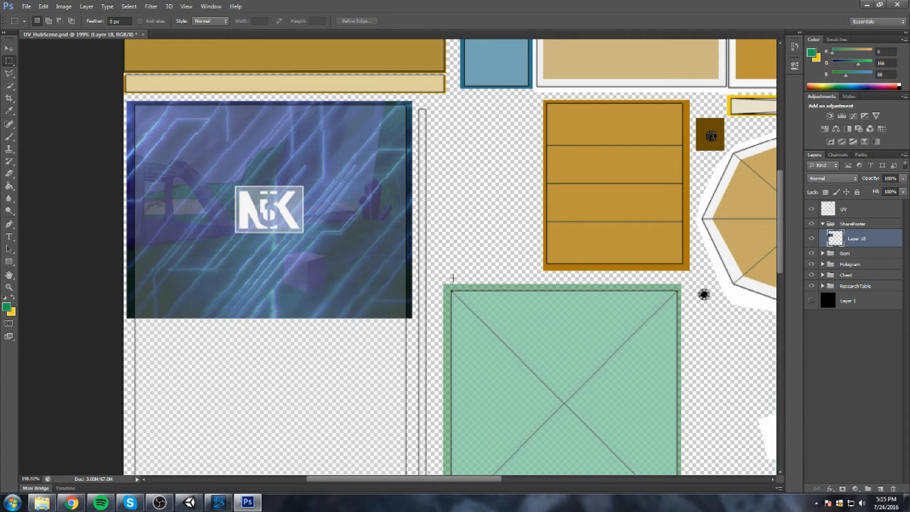
pyautogui.moveTo(421, 299); pyautogui.dragTo(19, 368)
pyautogui.rightClick(358, 307)
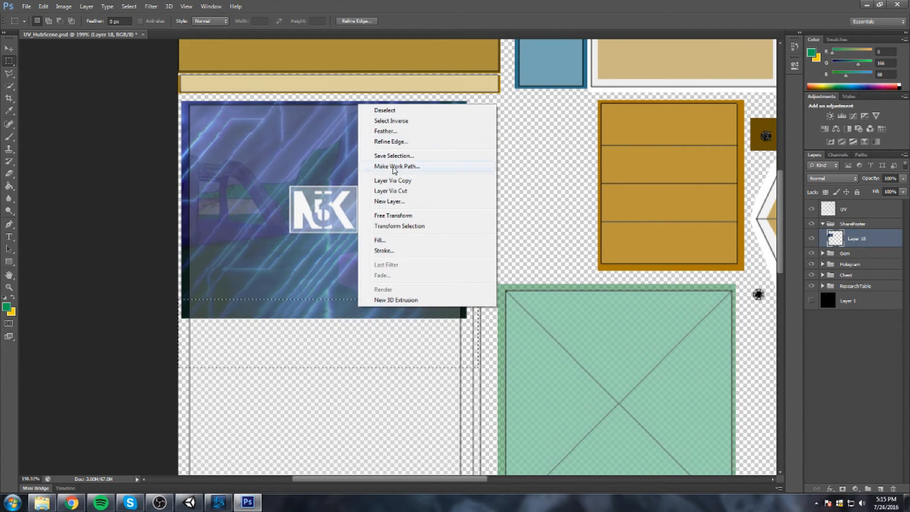
pyautogui.click(426, 131)
pyautogui.press('Return')
pyautogui.press('Delete')
pyautogui.press('Delete')
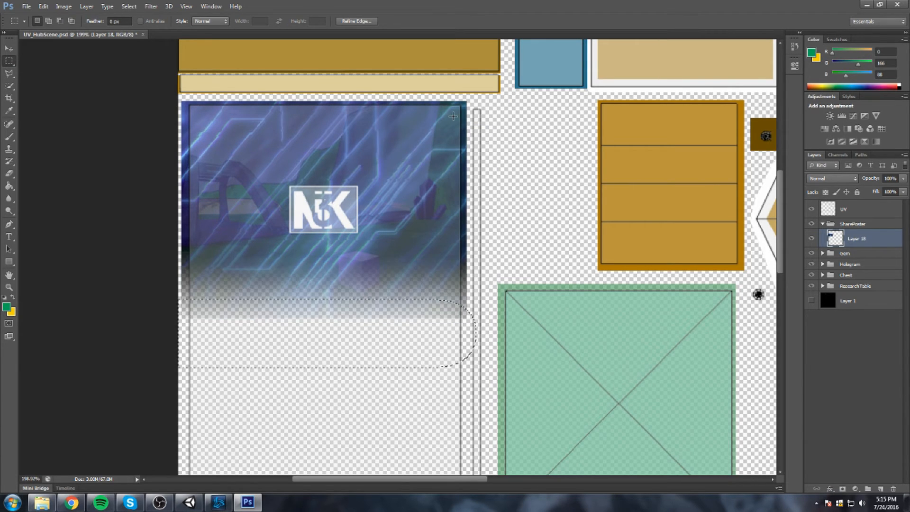
pyautogui.press('Delete')
pyautogui.hotkey('ctrl', 'd')
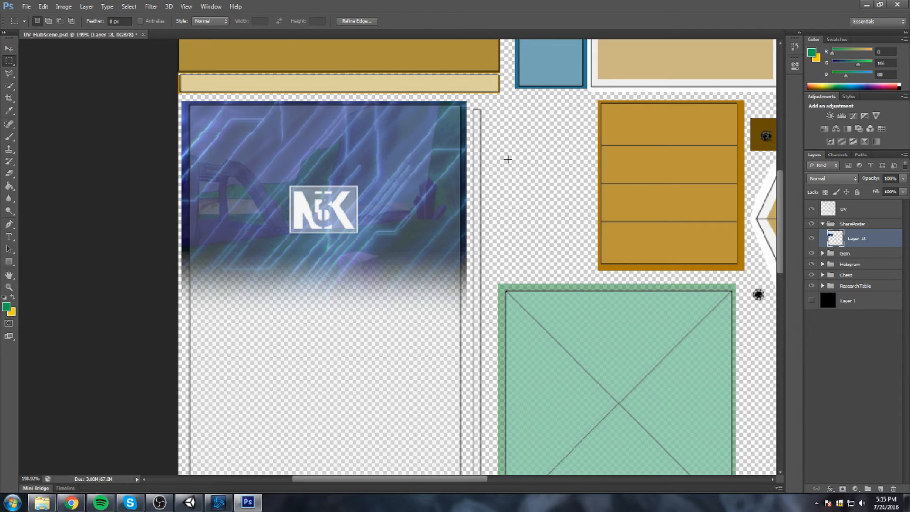
pyautogui.scroll(-2, 500, 179)
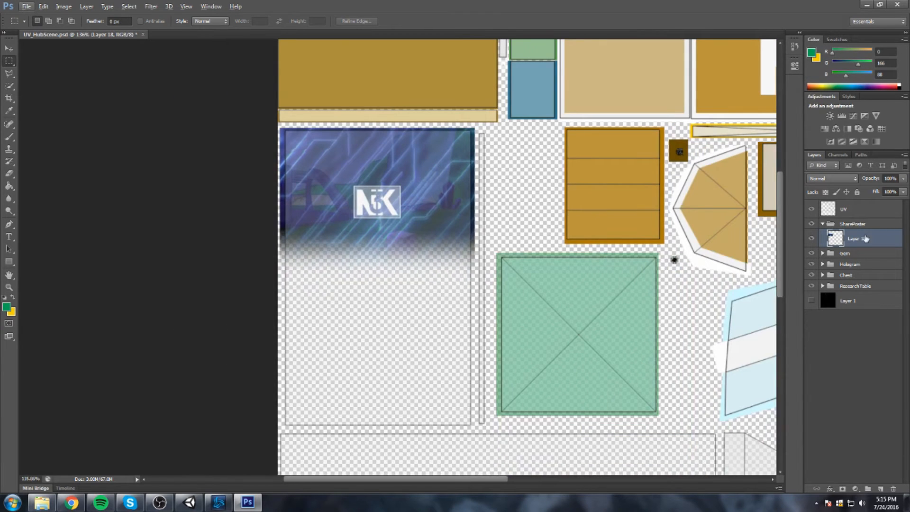
pyautogui.hotkey('alt', 'Tab')
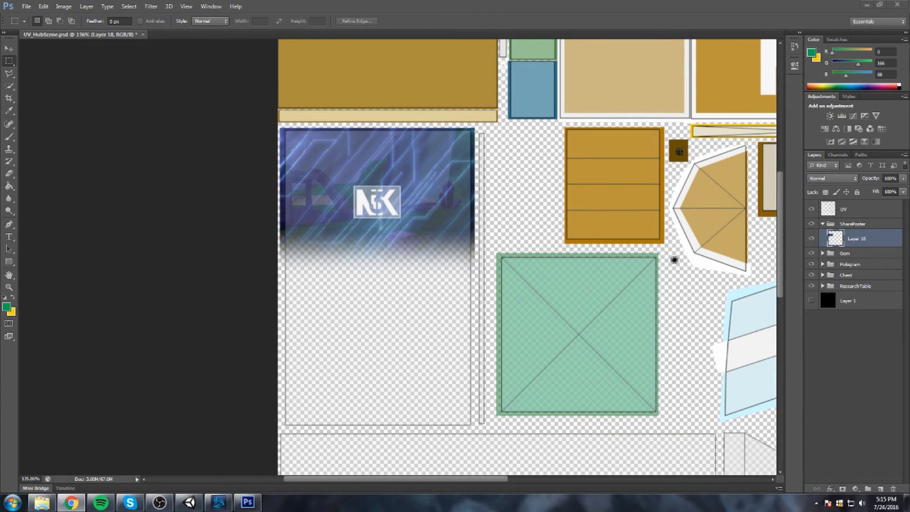
pyautogui.hotkey('alt', 'Tab')
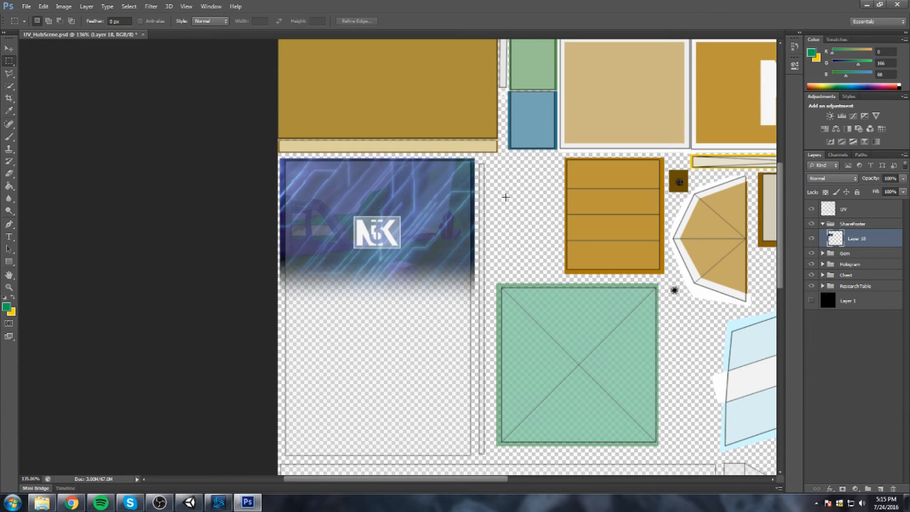
# Copy a narrow strip of the artwork's right edge onto its own layer and remove the unused empty layer
pyautogui.scroll(1, 513, 229)
pyautogui.click(880, 488)
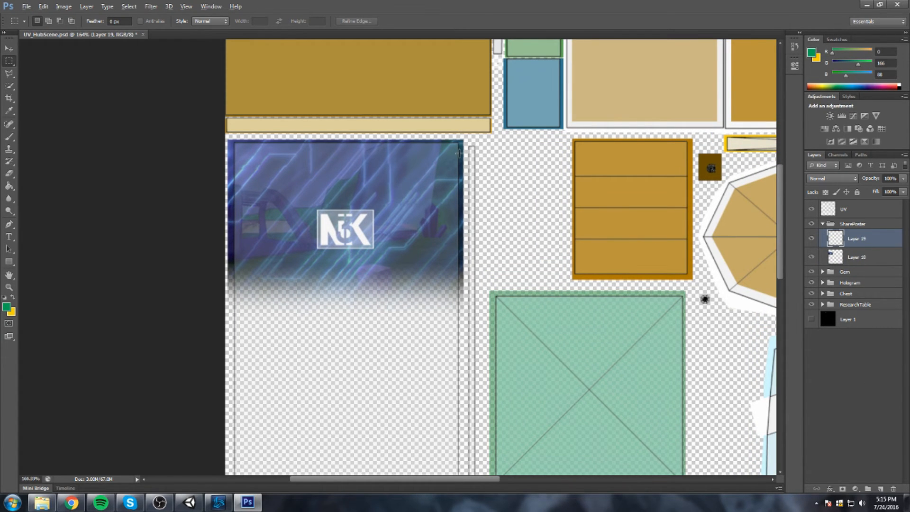
pyautogui.scroll(3, 460, 152)
pyautogui.moveTo(460, 126); pyautogui.dragTo(467, 167)
pyautogui.moveTo(453, 60); pyautogui.dragTo(470, 250)
pyautogui.hotkey('ctrl', 'j')
pyautogui.press('Return')
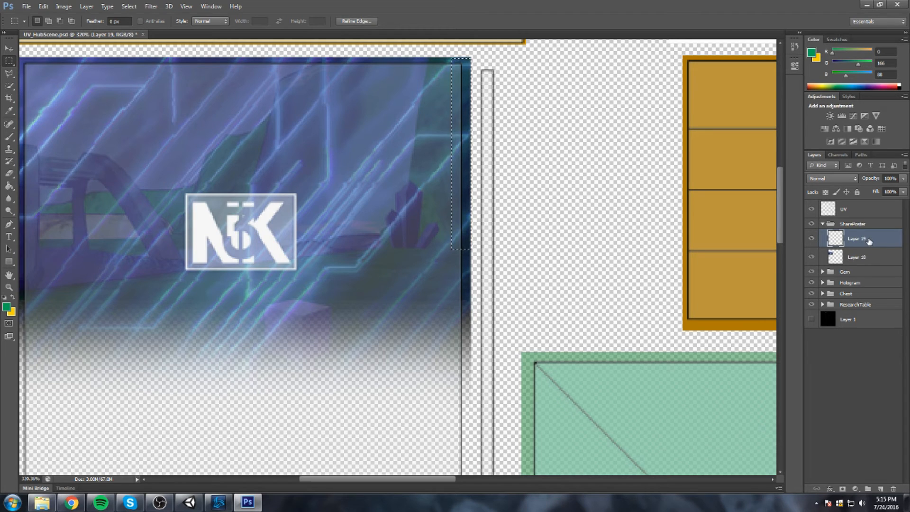
pyautogui.hotkey('ctrl', 'j')
pyautogui.click(860, 240)
pyautogui.press('Delete')
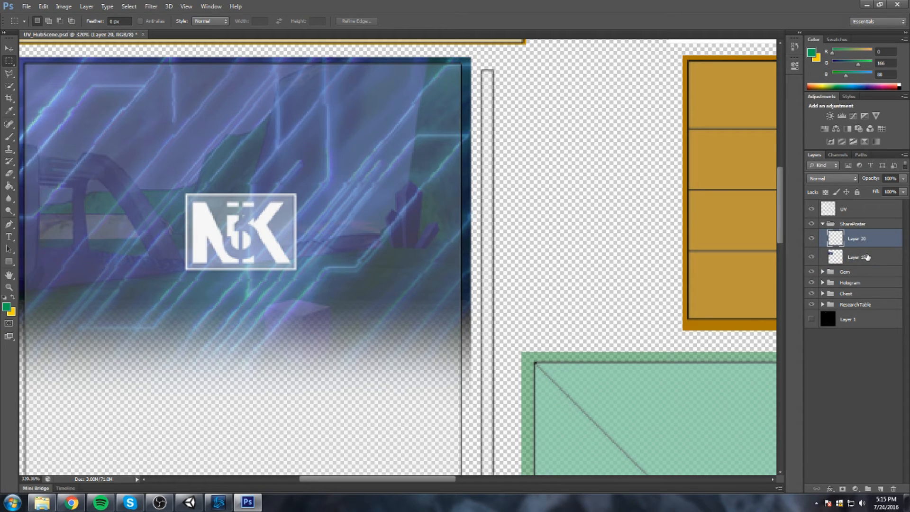
# Move the copied strip onto the narrow rectangle beside the poster and stretch its height to about 364% to cover it
pyautogui.hotkey('ctrl', 't')
pyautogui.moveTo(470, 178); pyautogui.dragTo(498, 185)
pyautogui.scroll(-4, 526, 228)
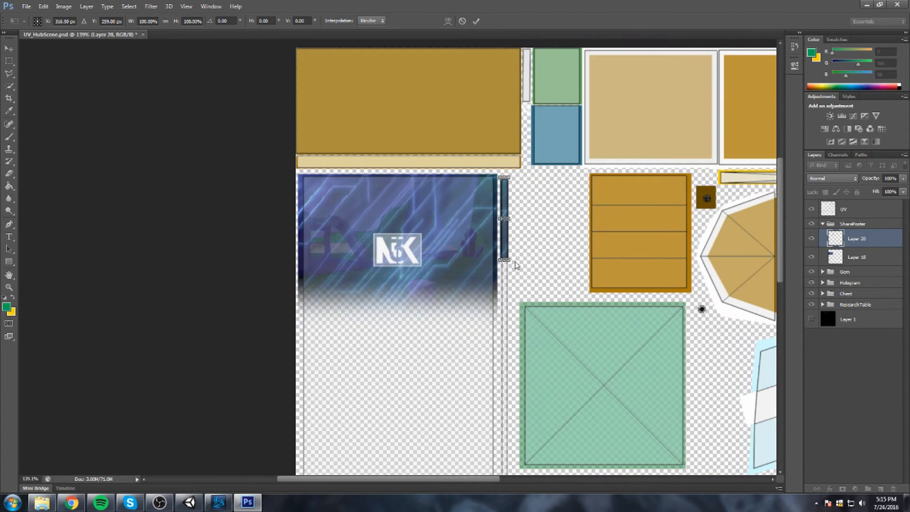
pyautogui.moveTo(505, 262); pyautogui.dragTo(506, 434)
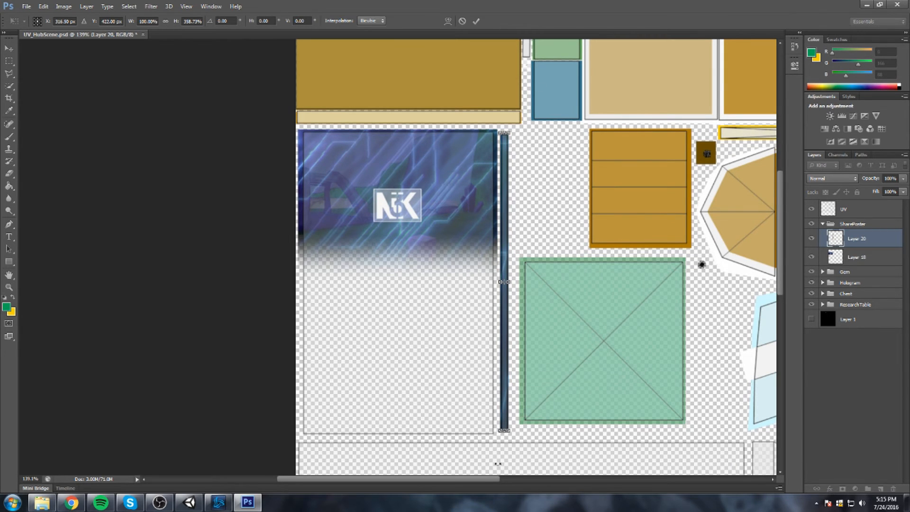
pyautogui.scroll(1, 519, 441)
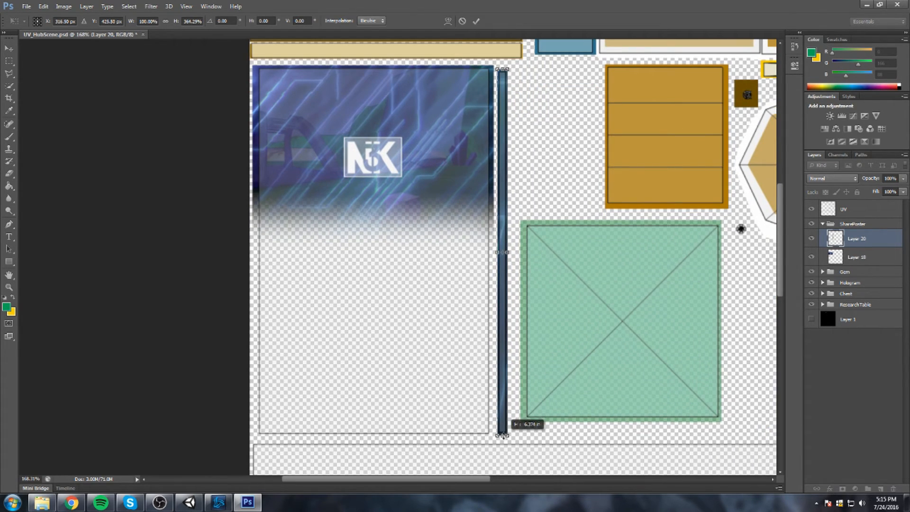
pyautogui.click(476, 21)
pyautogui.scroll(-3, 476, 159)
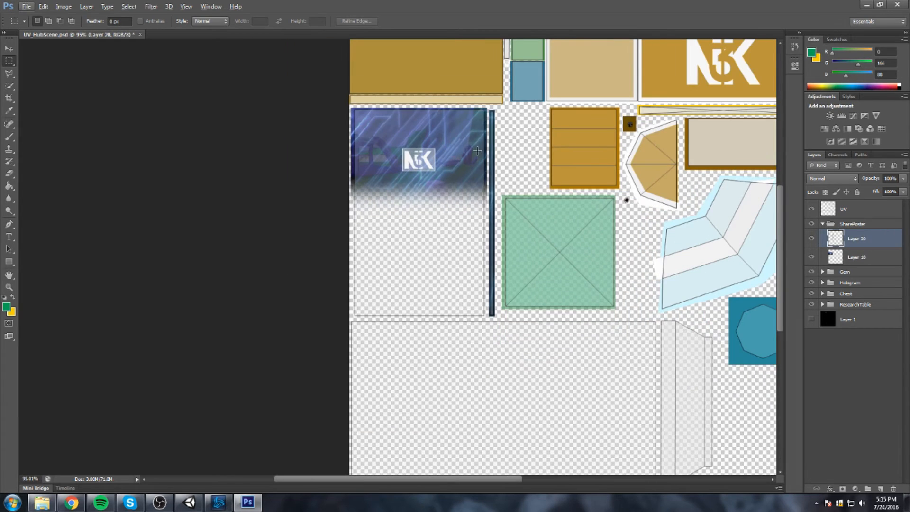
pyautogui.scroll(2, 488, 143)
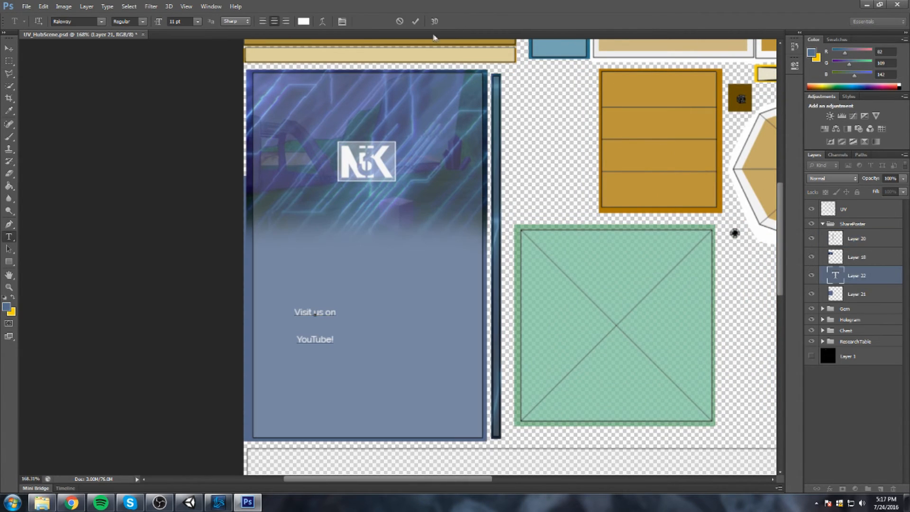
# Commit the "Visit us on YouTube!" text, enlarge it to about 515%, tilt it about 23 degrees counterclockwise, and move it over the poster
pyautogui.click(416, 21)
pyautogui.hotkey('ctrl', 't')
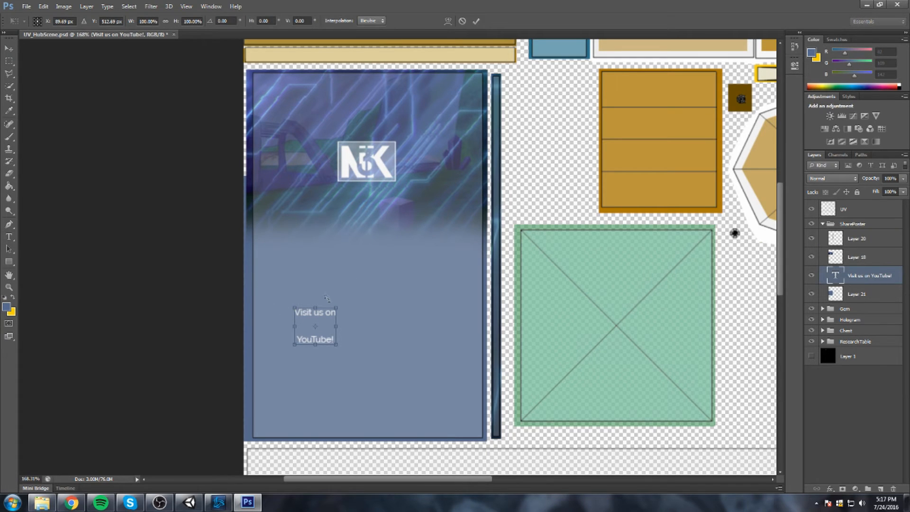
pyautogui.moveTo(336, 304); pyautogui.dragTo(332, 284)
pyautogui.moveTo(343, 328); pyautogui.dragTo(458, 333)
pyautogui.moveTo(361, 128); pyautogui.dragTo(411, 147)
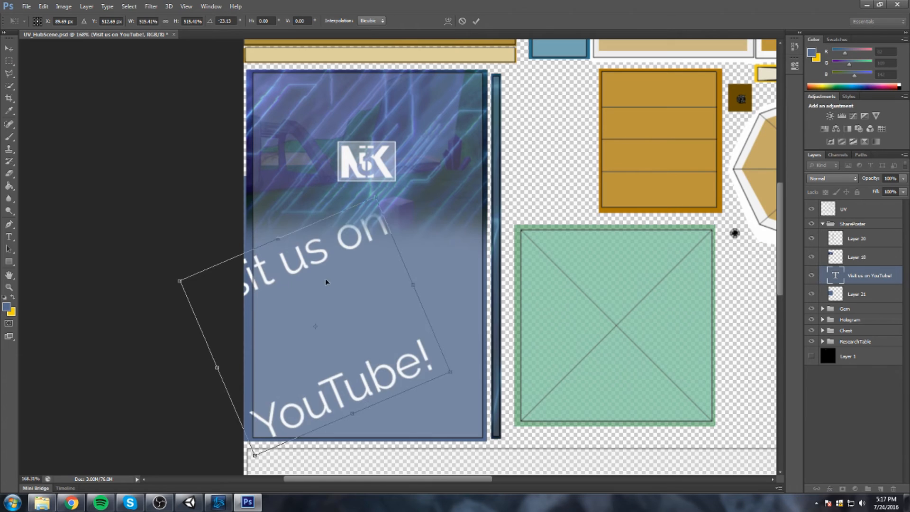
pyautogui.moveTo(330, 280); pyautogui.dragTo(381, 262)
pyautogui.click(476, 21)
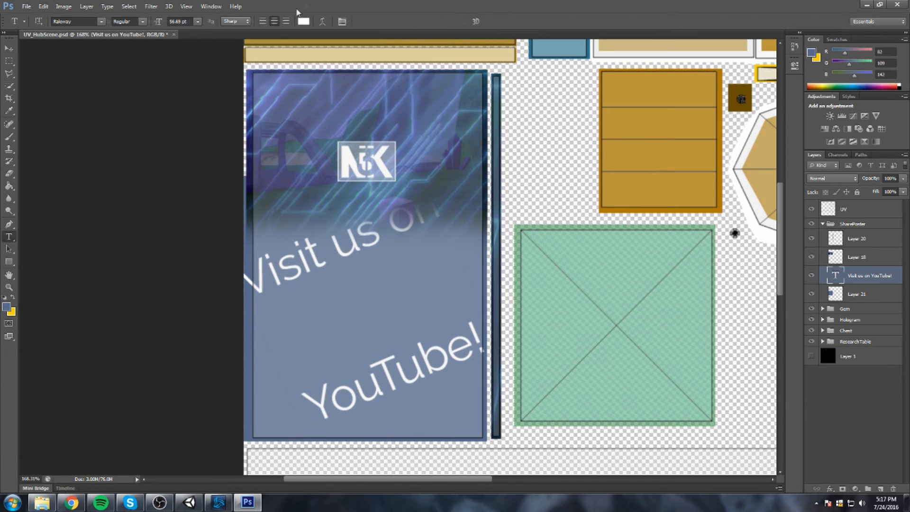
# Change the slogan's font to Timeline and tighten its line spacing to 88.65 pt
pyautogui.click(342, 22)
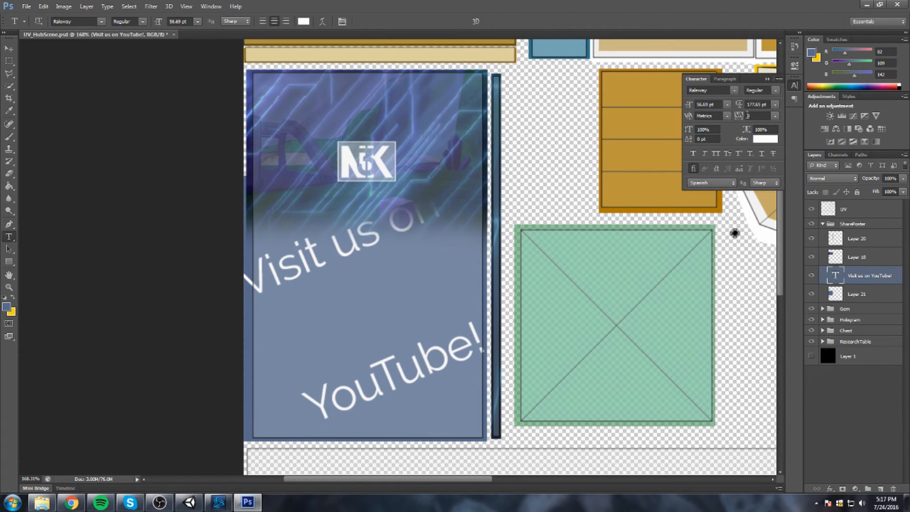
pyautogui.moveTo(742, 97); pyautogui.dragTo(735, 96)
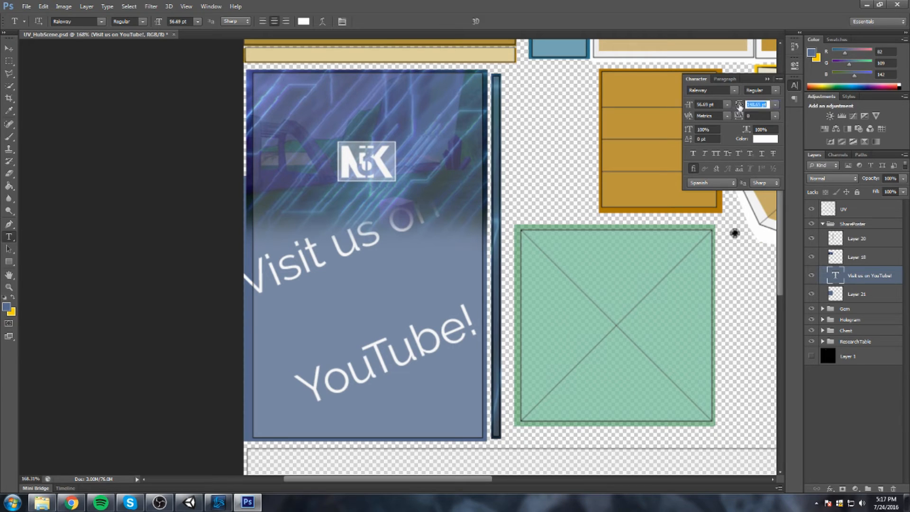
pyautogui.click(734, 90)
pyautogui.click(729, 132)
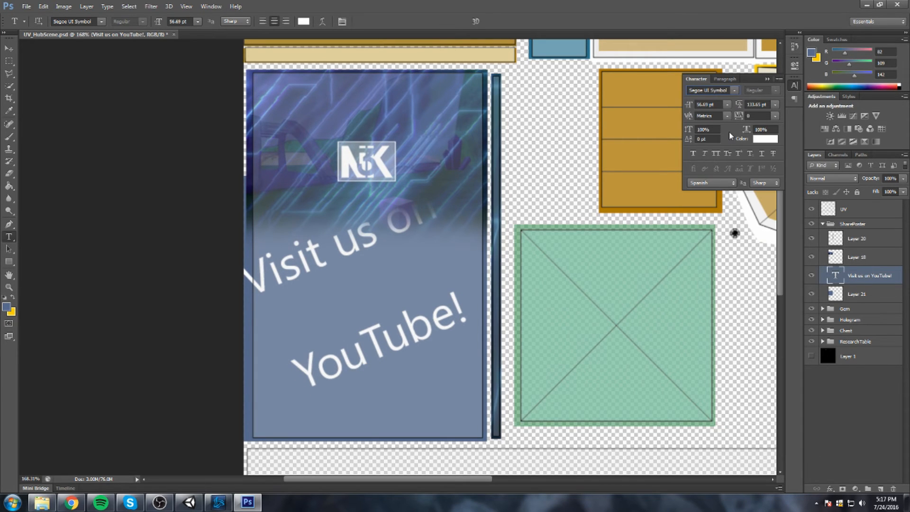
pyautogui.click(734, 90)
pyautogui.click(711, 199)
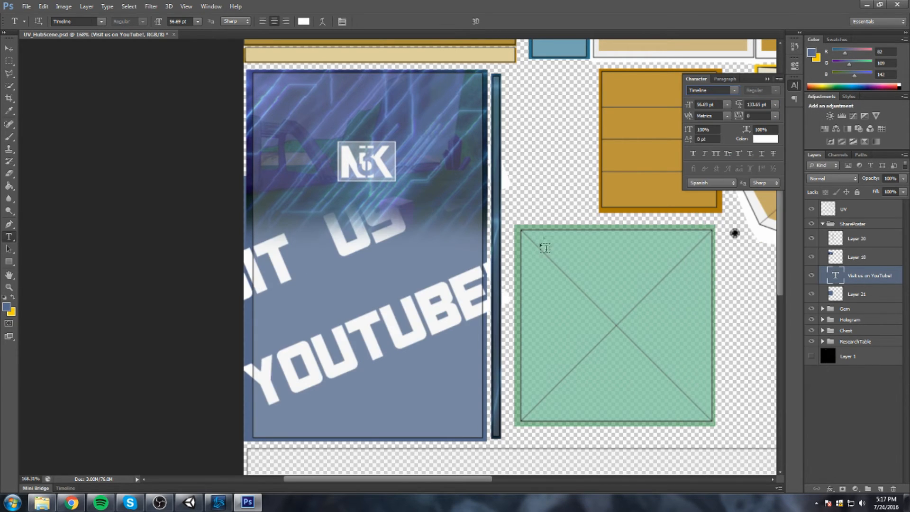
pyautogui.moveTo(734, 108); pyautogui.dragTo(737, 111)
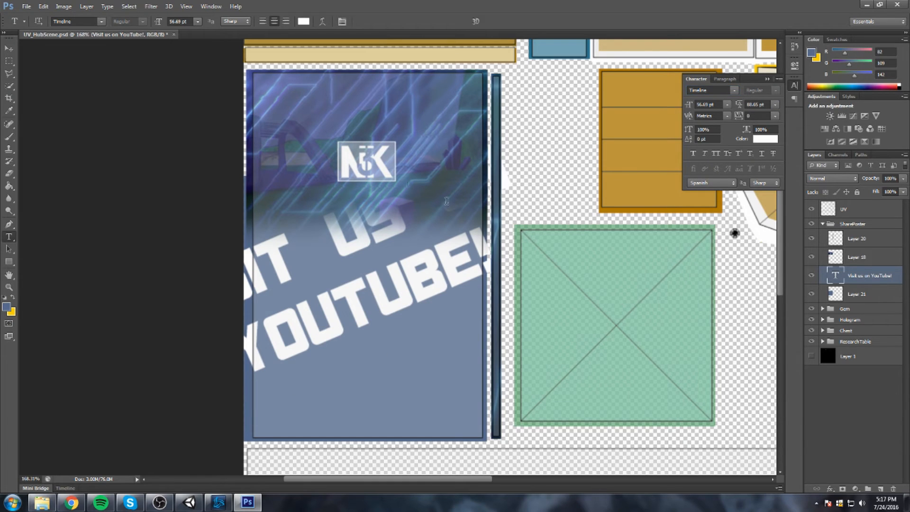
# Shrink the slogan to about 59%, reduce its tilt, and fit it within the poster's plain lower area
pyautogui.hotkey('ctrl', 't')
pyautogui.moveTo(547, 142); pyautogui.dragTo(480, 178)
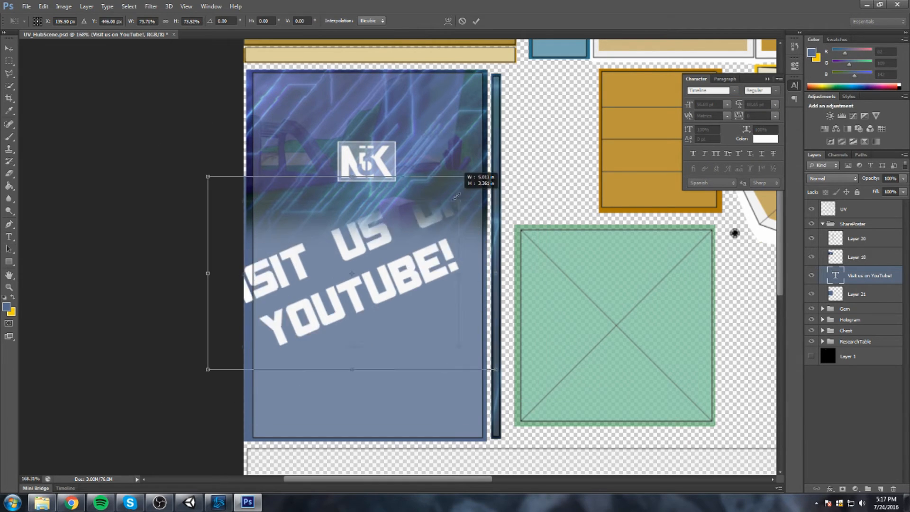
pyautogui.moveTo(357, 288); pyautogui.dragTo(385, 350)
pyautogui.moveTo(528, 9); pyautogui.dragTo(400, 382)
pyautogui.press('Return')
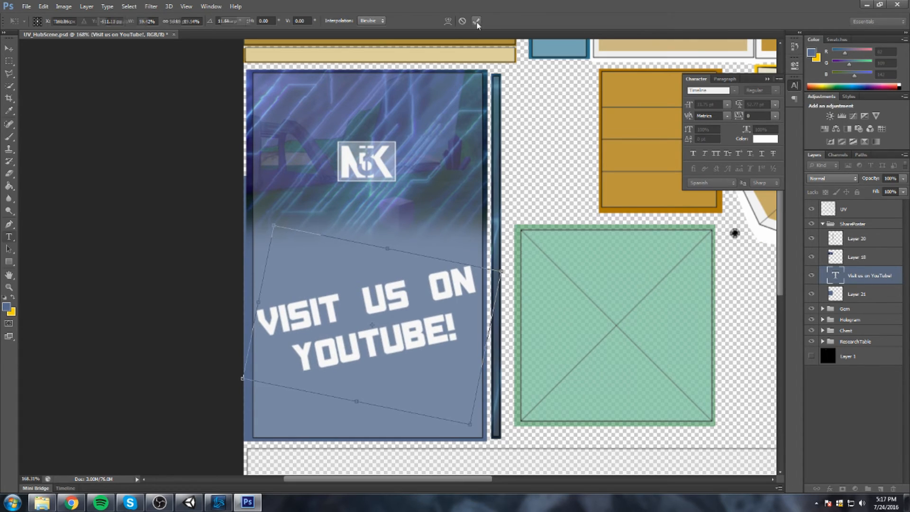
# Hide the UV layer, save the document, and show the UV layer again
pyautogui.hotkey('ctrl', '0')
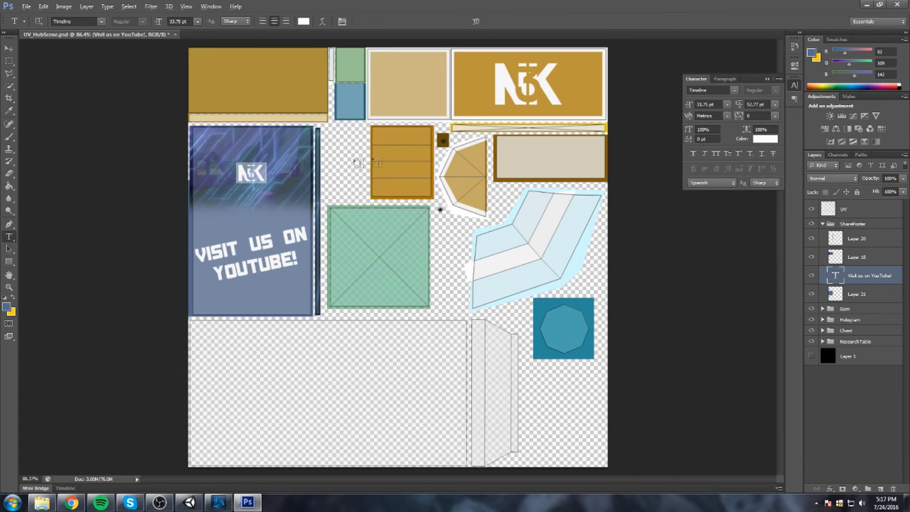
pyautogui.click(9, 63)
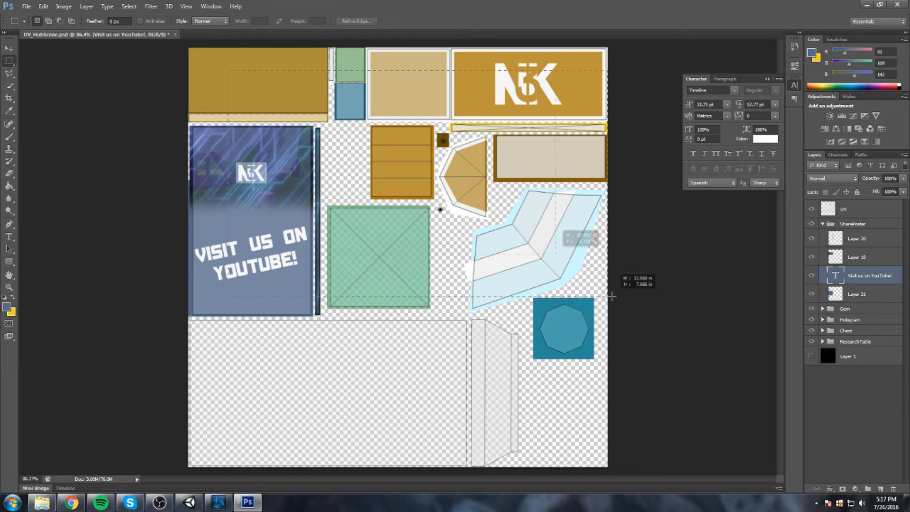
pyautogui.click(811, 209)
pyautogui.hotkey('ctrl', 's')
pyautogui.click(812, 209)
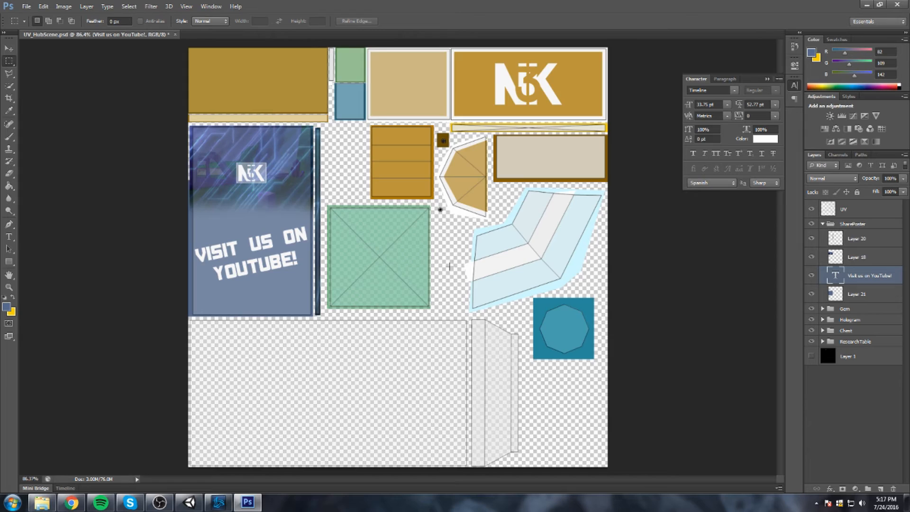
# Collapse the SharePoster group and create a new layer group named WarTable directly below the UV layer
pyautogui.scroll(3, 453, 260)
pyautogui.click(823, 224)
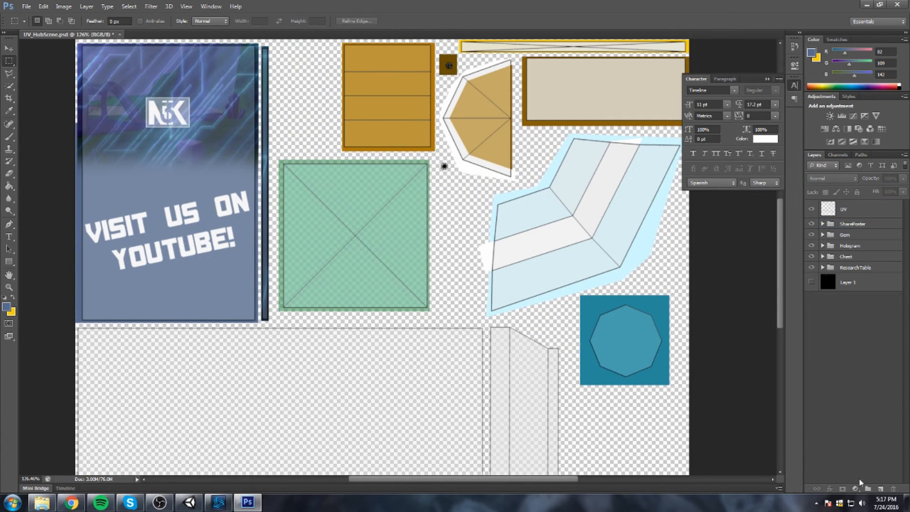
pyautogui.click(868, 488)
pyautogui.moveTo(856, 206); pyautogui.dragTo(854, 226)
pyautogui.doubleClick(849, 224)
pyautogui.write('WarTable')
pyautogui.press('Return')
pyautogui.scroll(-5, 437, 276)
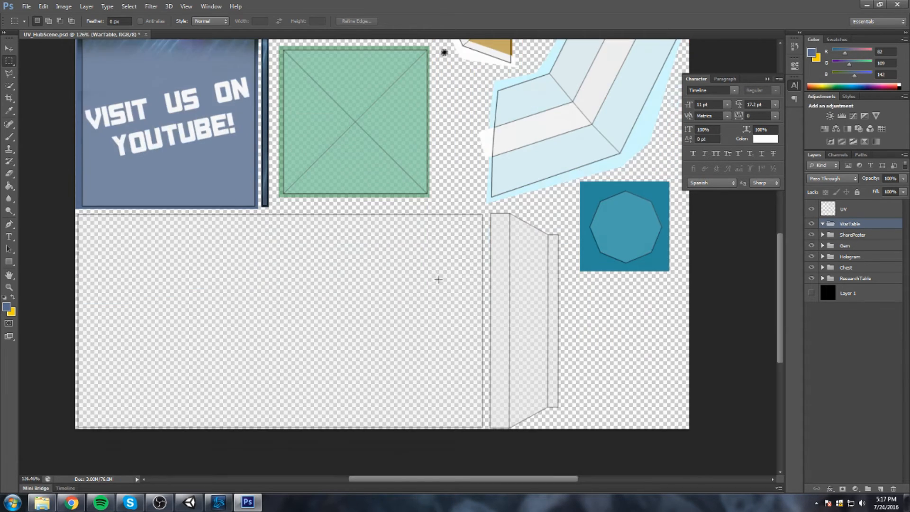
# Examine the unpainted UV pieces in the texture's lower area, and switch to Unity to inspect the Wartable model up close
pyautogui.moveTo(78, 214); pyautogui.dragTo(482, 428)
pyautogui.scroll(3, 529, 329)
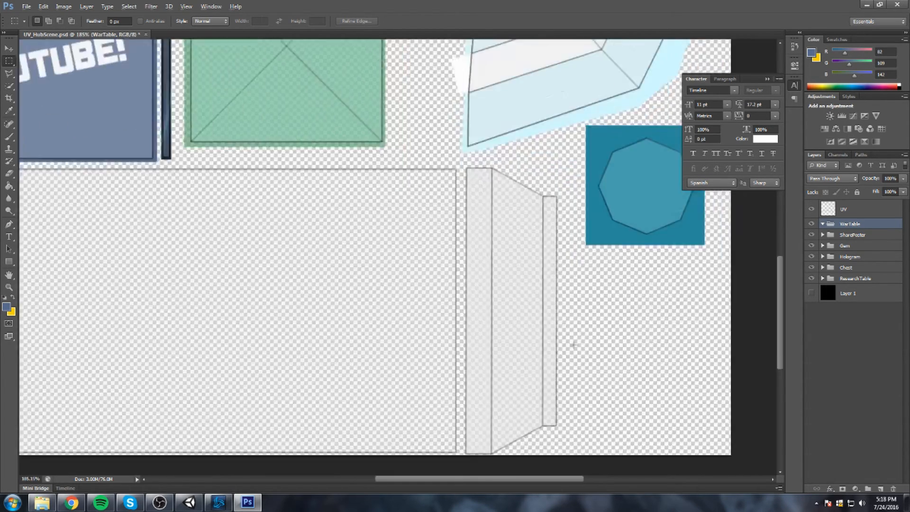
pyautogui.scroll(2, 589, 321)
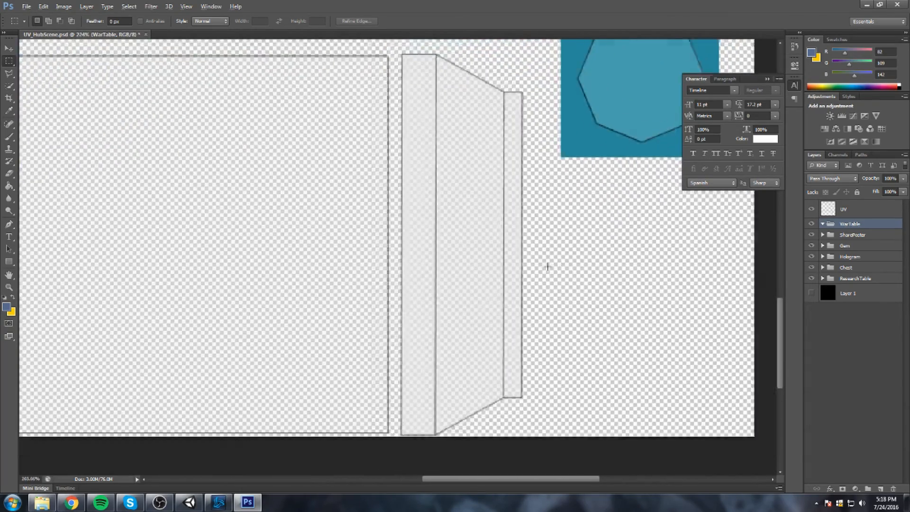
pyautogui.scroll(-3, 548, 266)
pyautogui.moveTo(511, 127); pyautogui.dragTo(532, 369)
pyautogui.click(189, 502)
pyautogui.moveTo(438, 345); pyautogui.dragTo(499, 278)
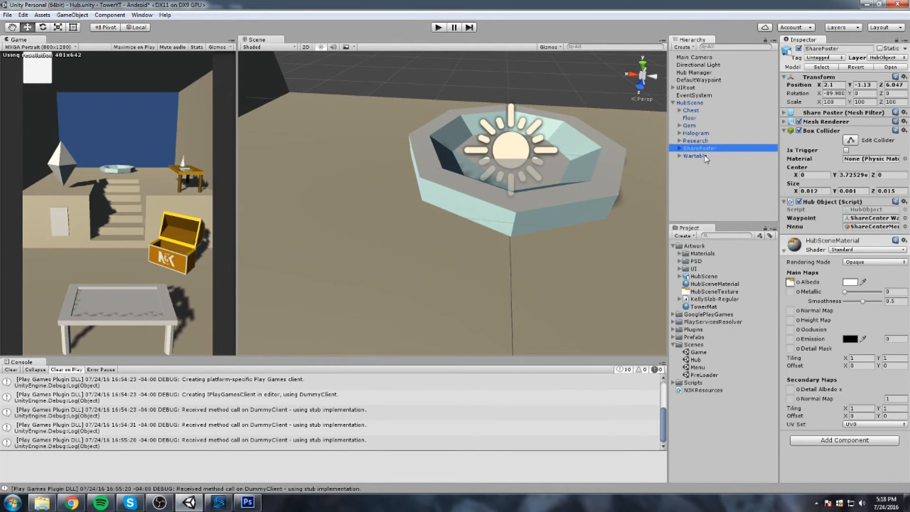
pyautogui.doubleClick(695, 156)
pyautogui.press('f')
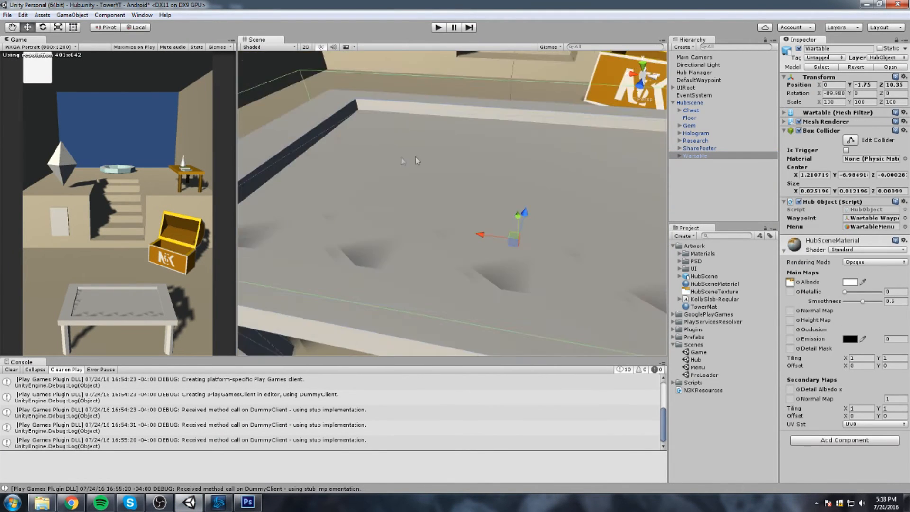
pyautogui.click(422, 180)
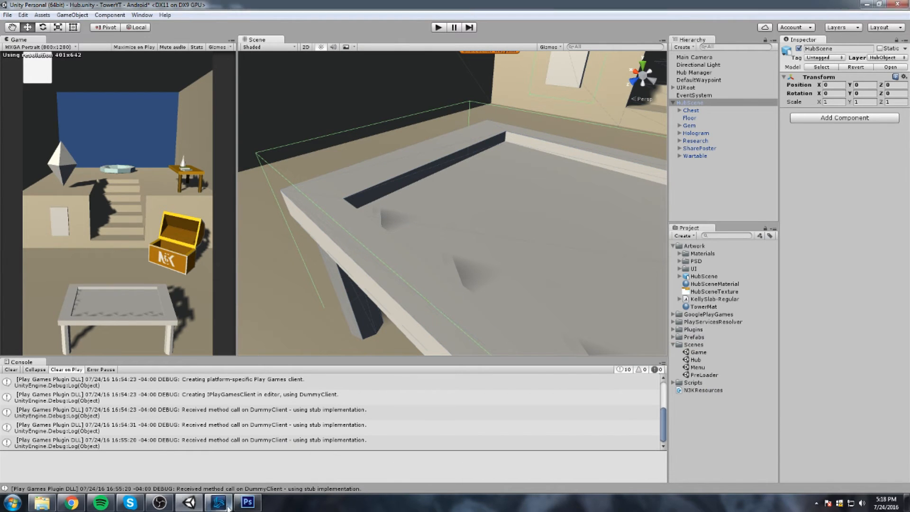
# Switch to Photoshop, set the foreground colour to white, and fill the selected narrow strip on a new layer in the WarTable group
pyautogui.click(247, 503)
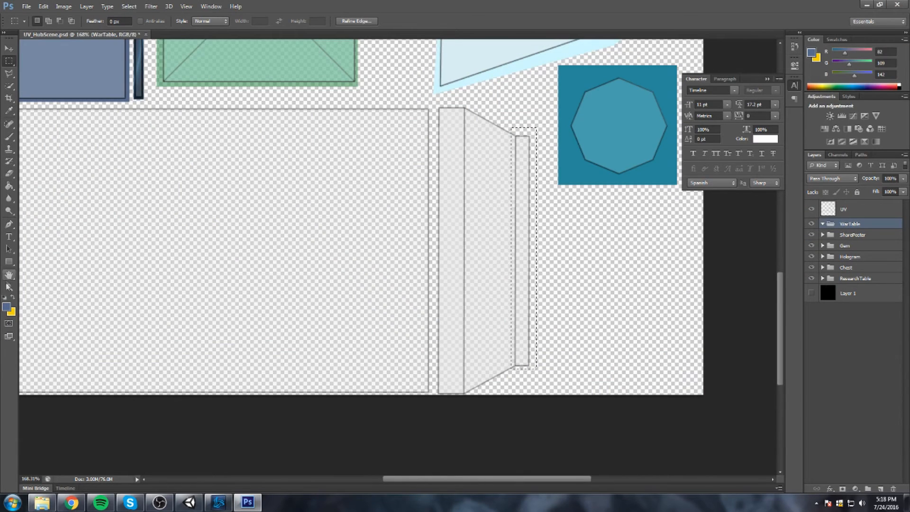
pyautogui.click(6, 307)
pyautogui.click(294, 172)
pyautogui.click(518, 165)
pyautogui.press('g')
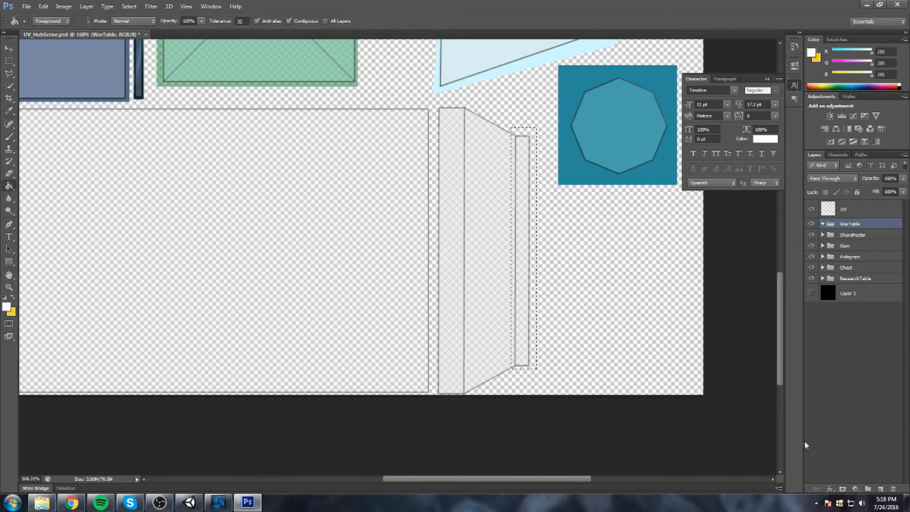
pyautogui.click(881, 489)
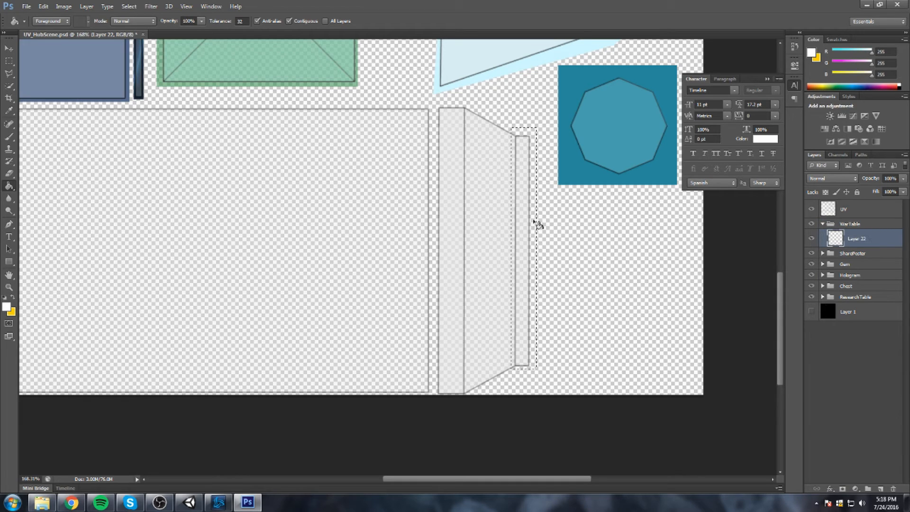
pyautogui.click(523, 223)
# Transform the white fill so its inner long edge lines up with the narrow strip's UV outline
pyautogui.click(11, 65)
pyautogui.hotkey('ctrl', 't')
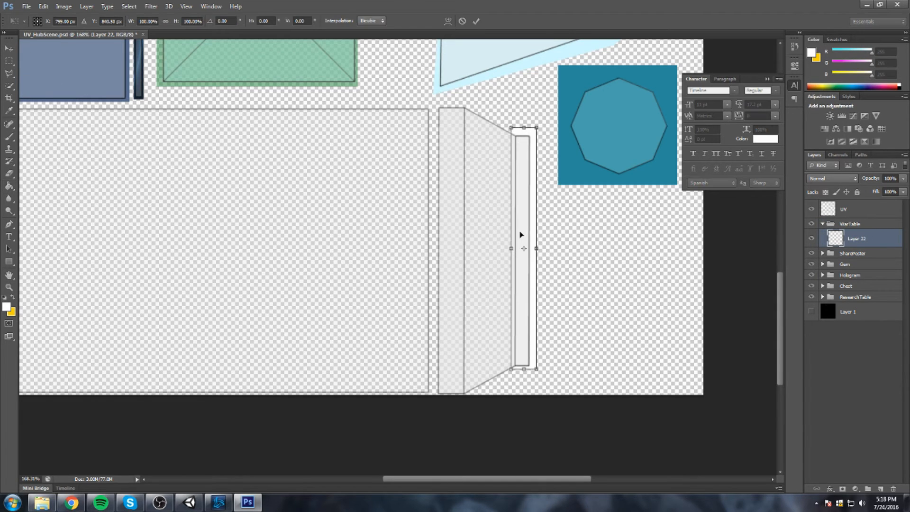
pyautogui.scroll(5, 523, 238)
pyautogui.moveTo(504, 262); pyautogui.dragTo(509, 261)
pyautogui.click(476, 21)
pyautogui.scroll(-2, 528, 143)
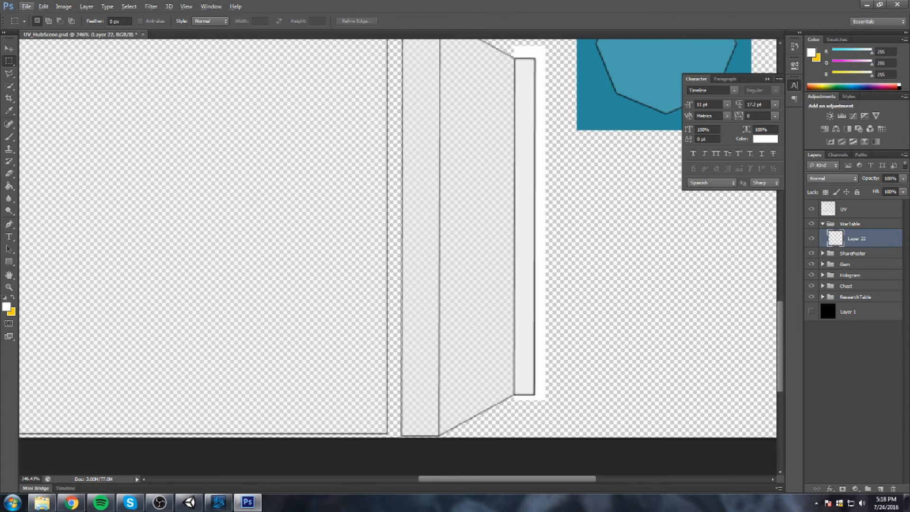
# Create a new layer, fill the wider vertical strip beside the large rectangle with white, and clear the selection
pyautogui.click(880, 489)
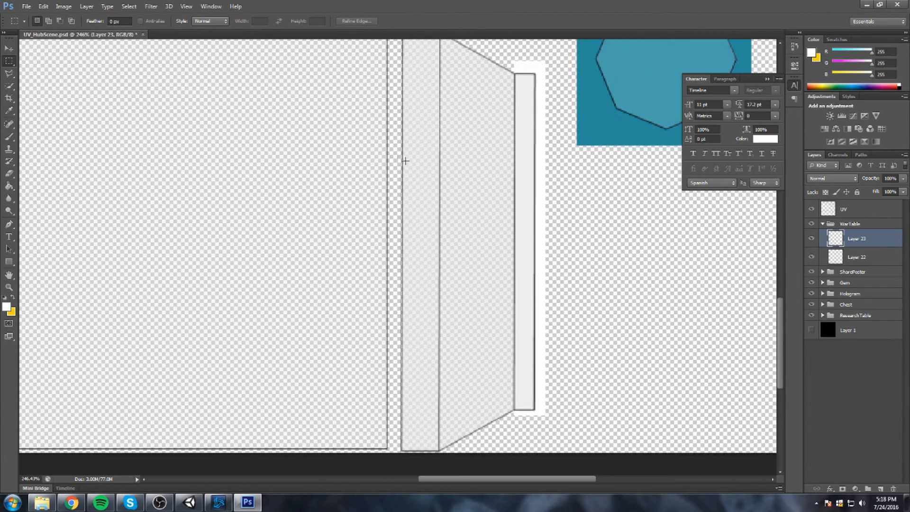
pyautogui.scroll(-1, 404, 158)
pyautogui.moveTo(399, 63)
pyautogui.mouseDown()
pyautogui.moveTo(434, 443)
pyautogui.moveTo(431, 417)
pyautogui.mouseUp()
pyautogui.press('g')
pyautogui.click(428, 319)
pyautogui.press('m')
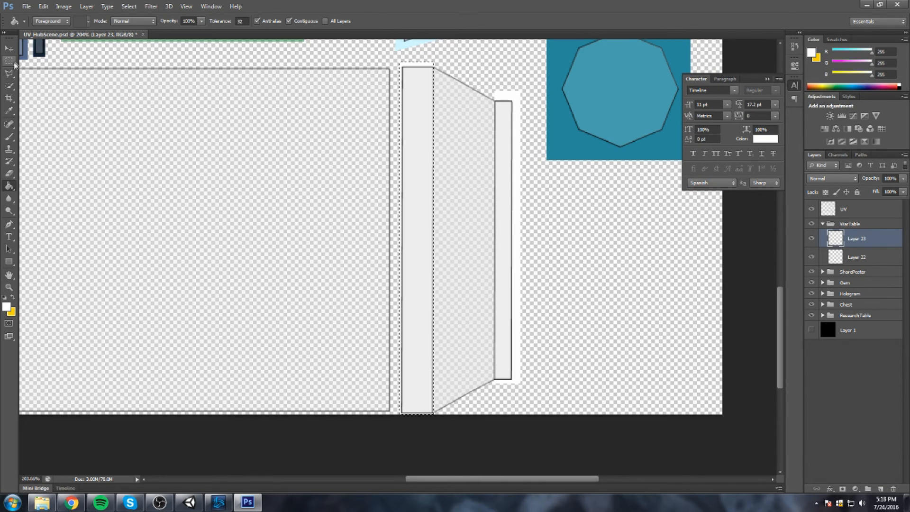
pyautogui.hotkey('ctrl', 'd')
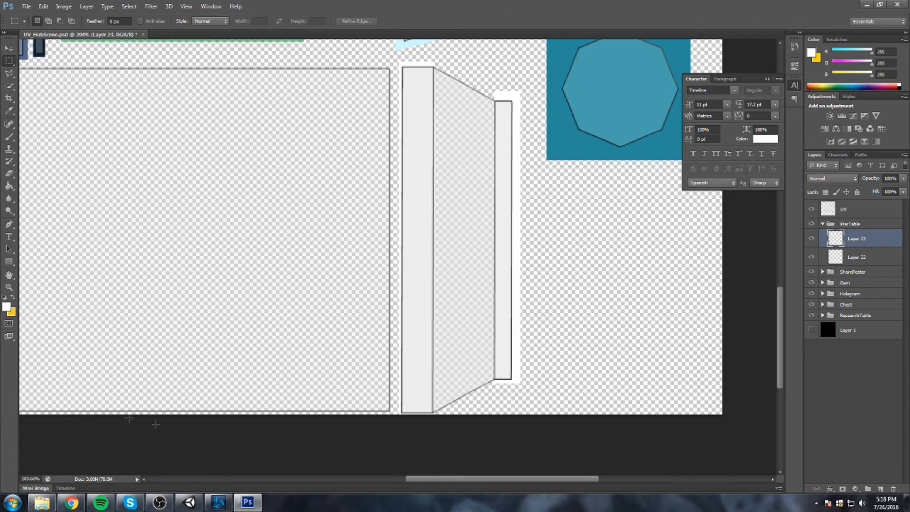
# Switch to Unity to inspect the Wartable model's rim up close, and return to Photoshop
pyautogui.click(189, 502)
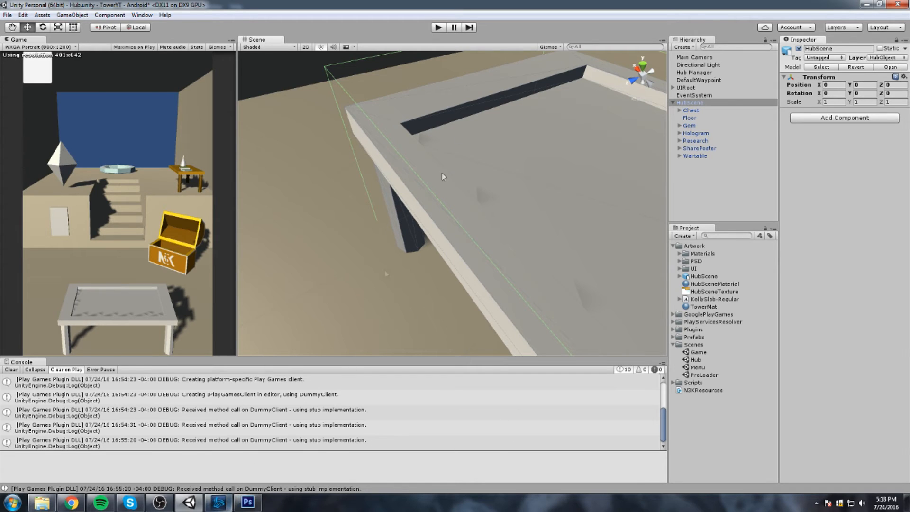
pyautogui.moveTo(403, 81); pyautogui.dragTo(370, 169)
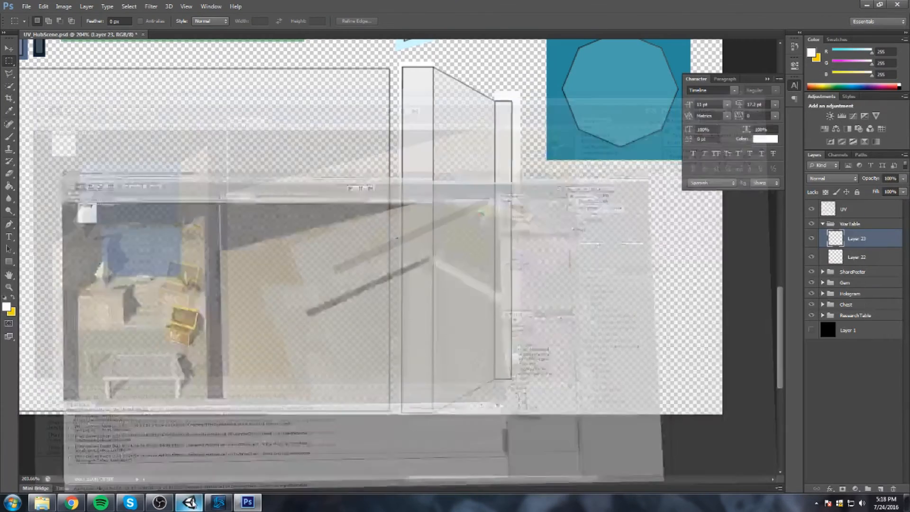
pyautogui.click(189, 503)
# Create a new layer and make a rectangular selection around the slanted piece between the two white strips
pyautogui.scroll(3, 503, 114)
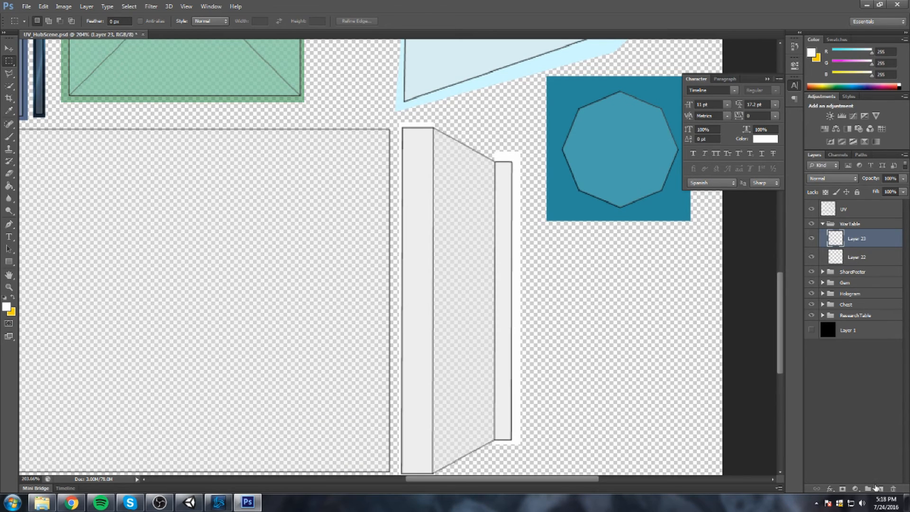
pyautogui.click(880, 488)
pyautogui.moveTo(423, 121)
pyautogui.mouseDown()
pyautogui.moveTo(442, 159)
pyautogui.moveTo(496, 478)
pyautogui.moveTo(497, 462)
pyautogui.mouseUp()
pyautogui.press('g')
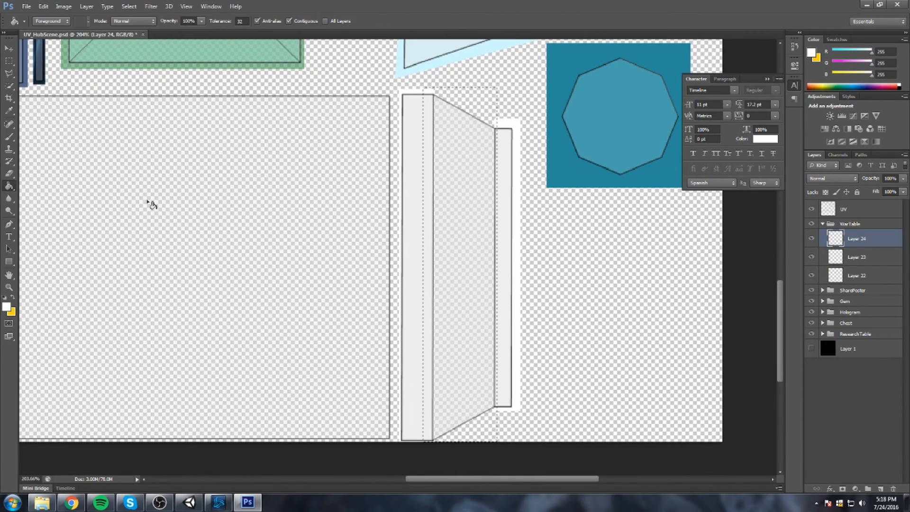
pyautogui.click(8, 306)
pyautogui.click(531, 165)
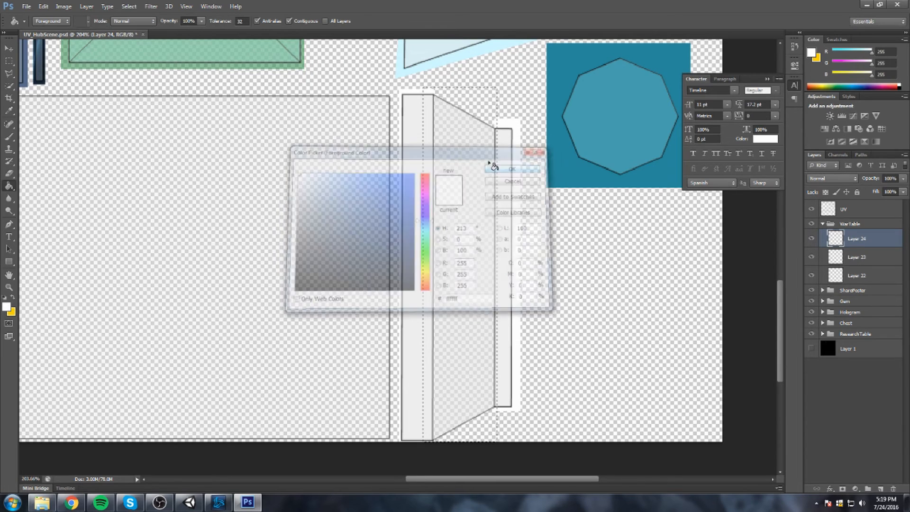
# Hide the UV layer, fill the selection with the dark gold sampled from the texture's upper-left rectangle, and show the UV layer again
pyautogui.hotkey('ctrl', '0')
pyautogui.scroll(-3, 467, 147)
pyautogui.click(811, 209)
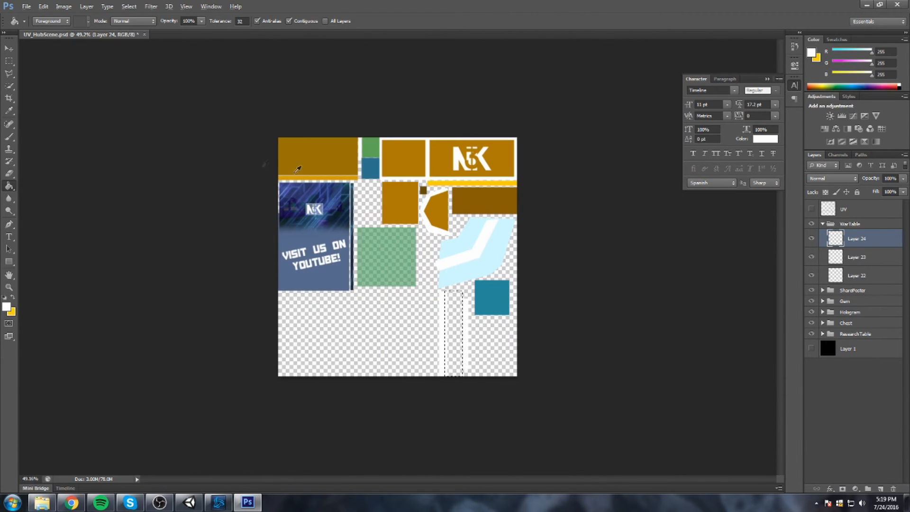
pyautogui.keyDown('alt'); pyautogui.click(338, 158); pyautogui.keyUp('alt')
pyautogui.click(458, 319)
pyautogui.scroll(5, 412, 272)
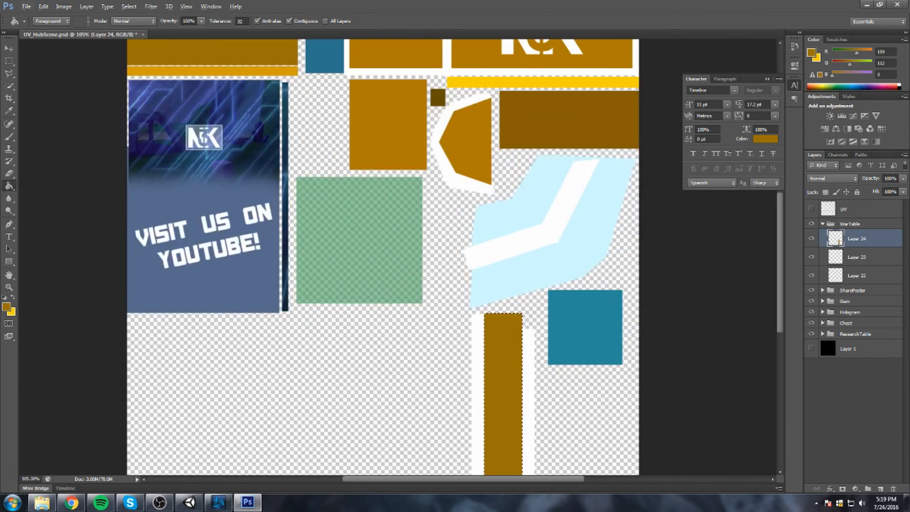
pyautogui.click(811, 209)
pyautogui.scroll(3, 558, 372)
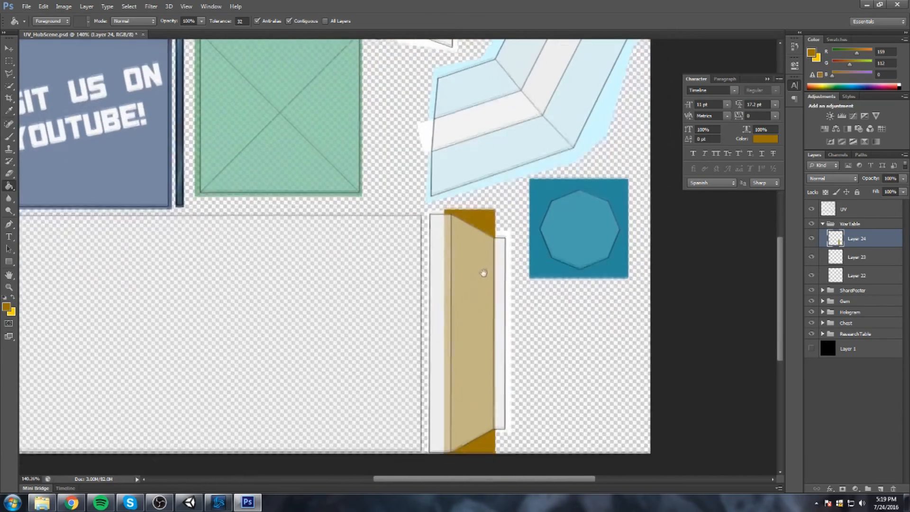
pyautogui.scroll(5, 488, 277)
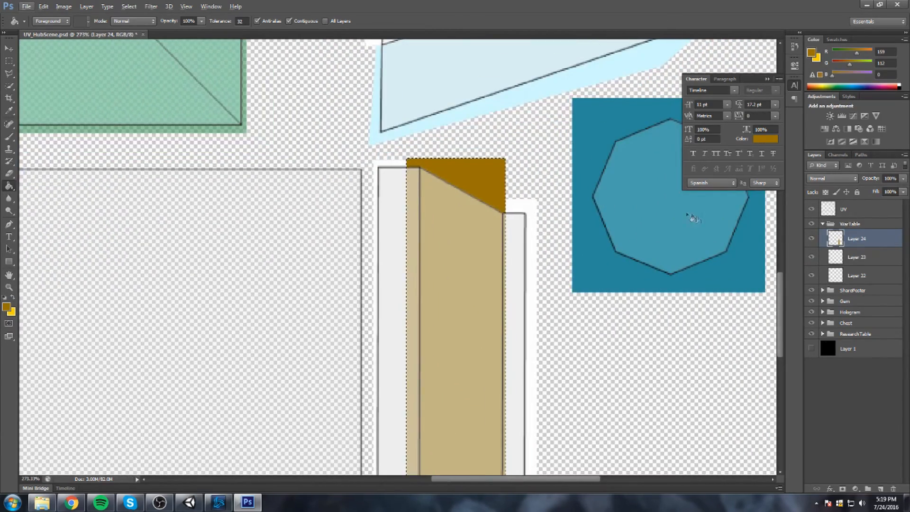
# Create another layer in the WarTable group, clear the selection, and switch to the Polygonal Lasso
pyautogui.hotkey('ctrl', 'shift', 'alt', 'n')
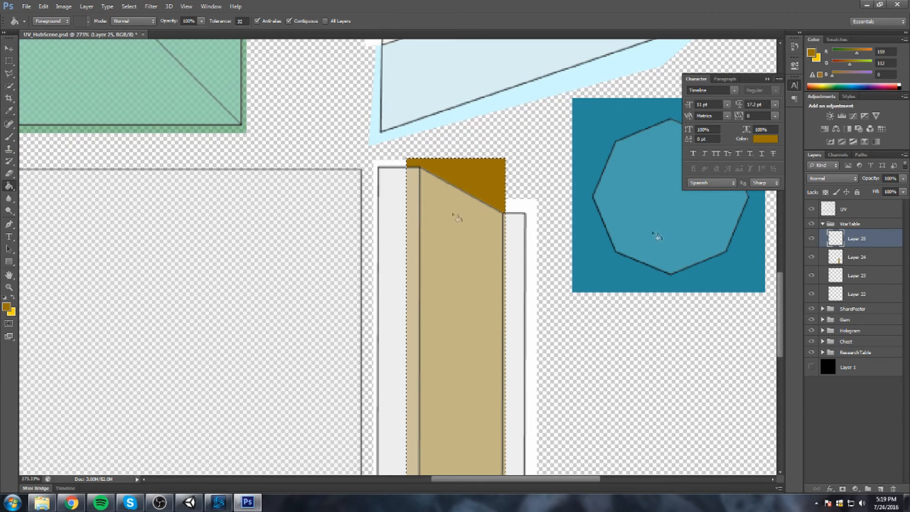
pyautogui.click(9, 60)
pyautogui.click(186, 118)
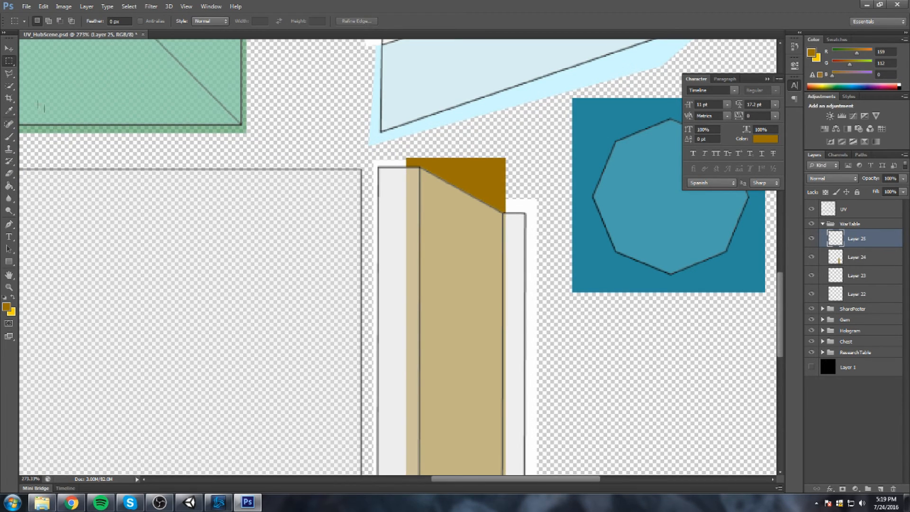
pyautogui.click(9, 74)
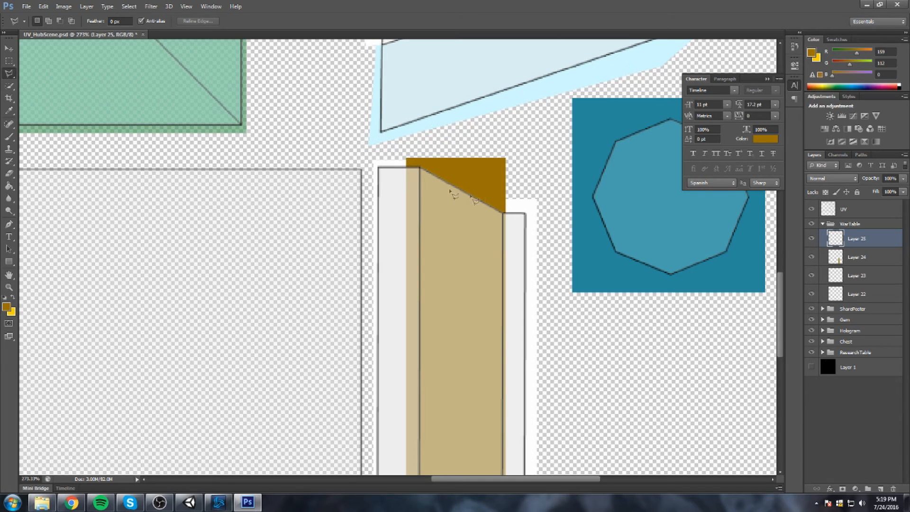
pyautogui.click(417, 148)
pyautogui.doubleClick(444, 136)
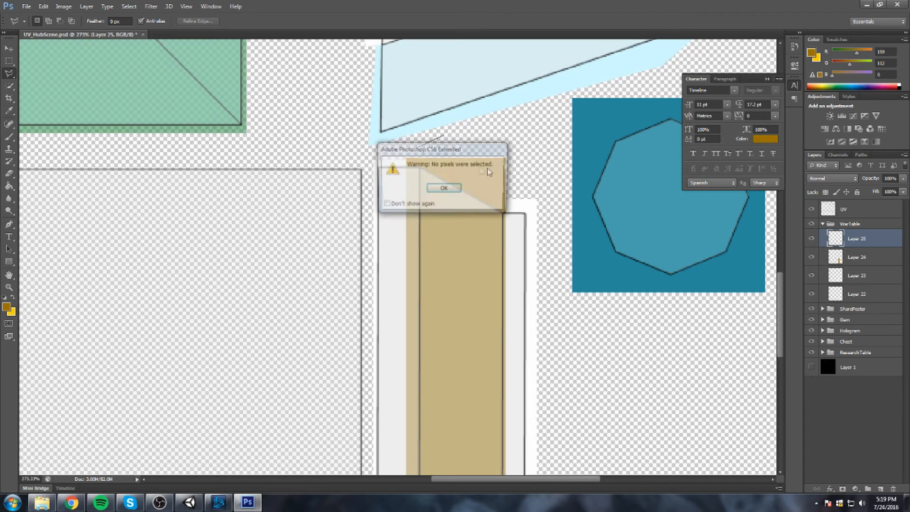
pyautogui.click(444, 189)
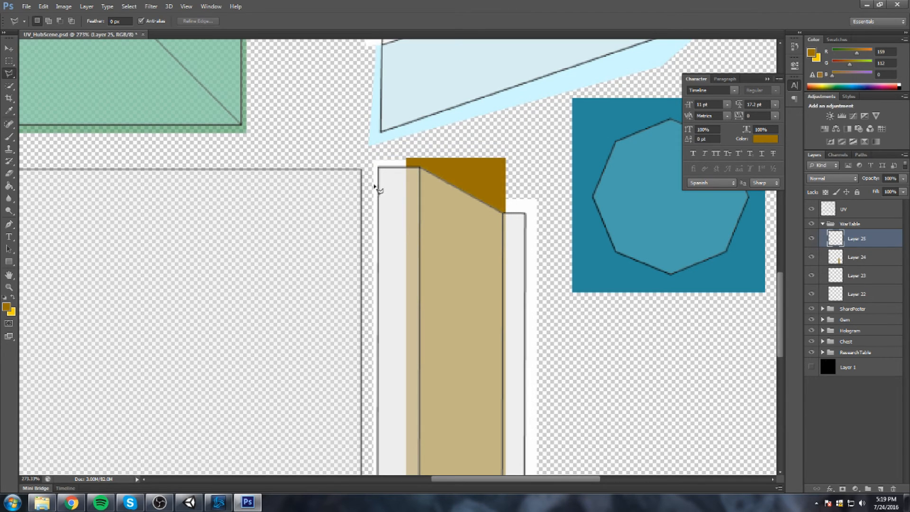
# Outline a bent band with the Polygonal Lasso across the upper ends of the three war table strips
pyautogui.click(375, 181)
pyautogui.click(421, 183)
pyautogui.click(503, 231)
pyautogui.click(540, 194)
pyautogui.click(471, 151)
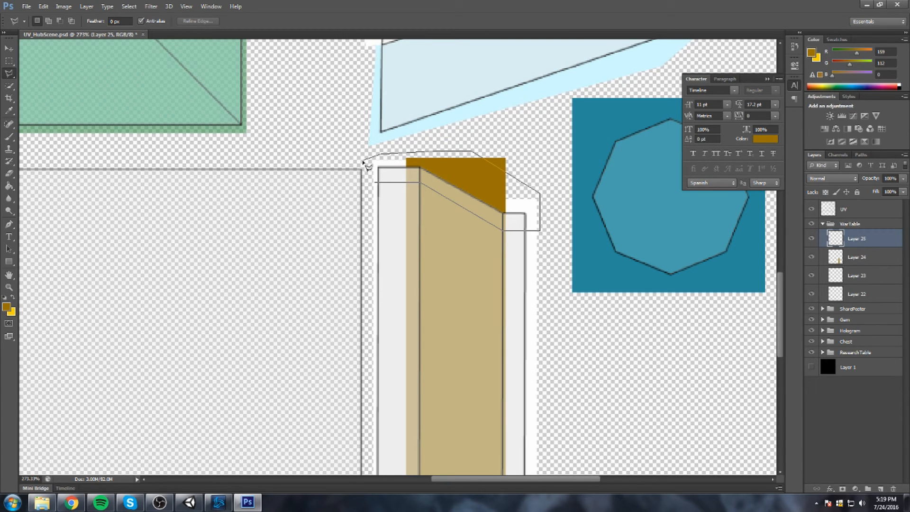
pyautogui.click(373, 178)
# Fill the band with the off-white sampled from the wider strip, and clear the selection
pyautogui.press('g')
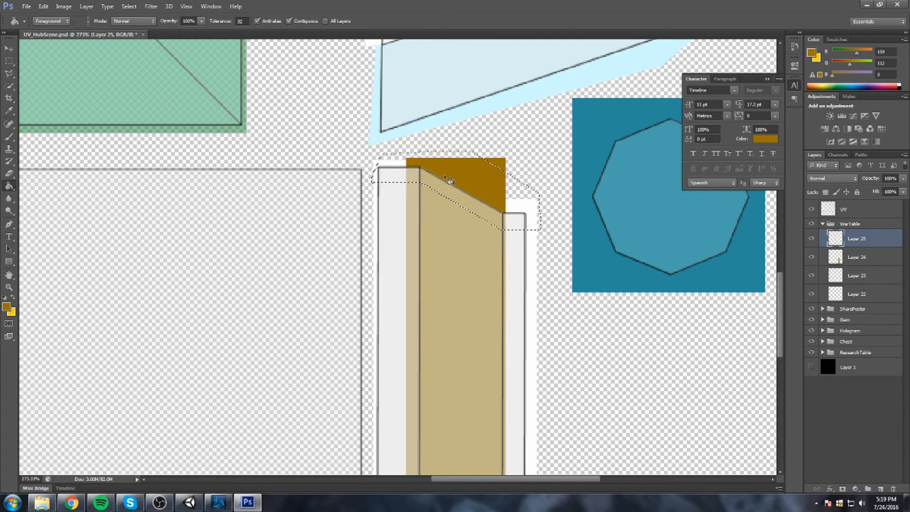
pyautogui.click(449, 178)
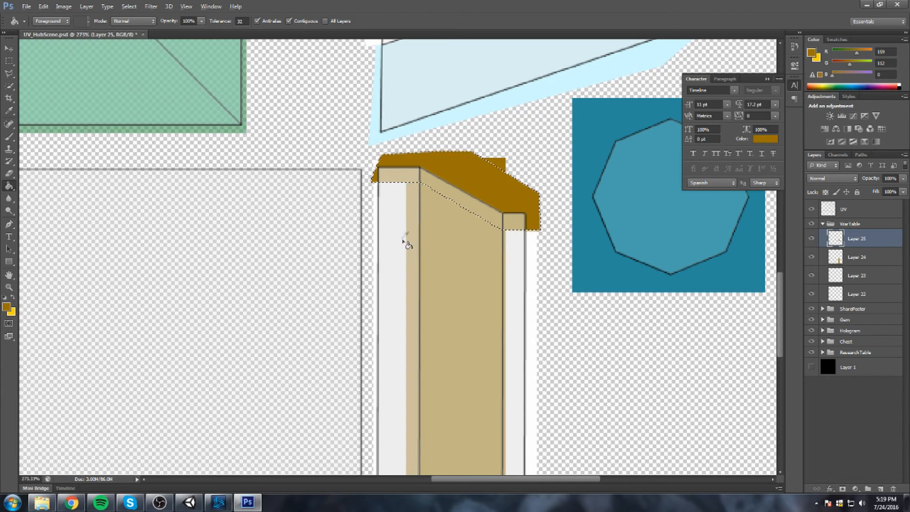
pyautogui.keyDown('alt'); pyautogui.click(391, 209); pyautogui.keyUp('alt')
pyautogui.click(393, 207)
pyautogui.click(9, 61)
pyautogui.hotkey('ctrl', 'd')
# Duplicate the off-white band, flip the copy vertically, and place it across the lower ends of the strips
pyautogui.hotkey('ctrl', 'j')
pyautogui.hotkey('ctrl', 't')
pyautogui.moveTo(488, 193); pyautogui.dragTo(493, 436)
pyautogui.rightClick(504, 391)
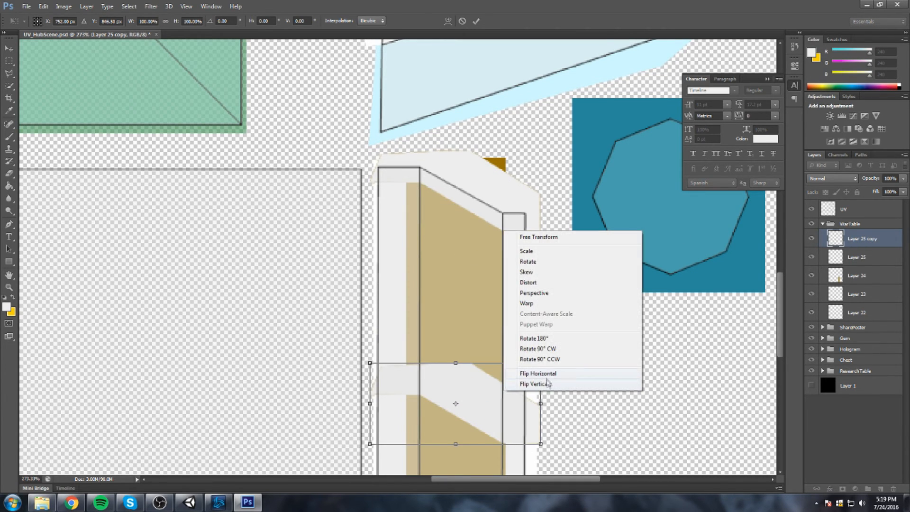
pyautogui.click(548, 383)
pyautogui.scroll(-1, 548, 362)
pyautogui.scroll(-2, 545, 336)
pyautogui.moveTo(488, 234); pyautogui.dragTo(489, 432)
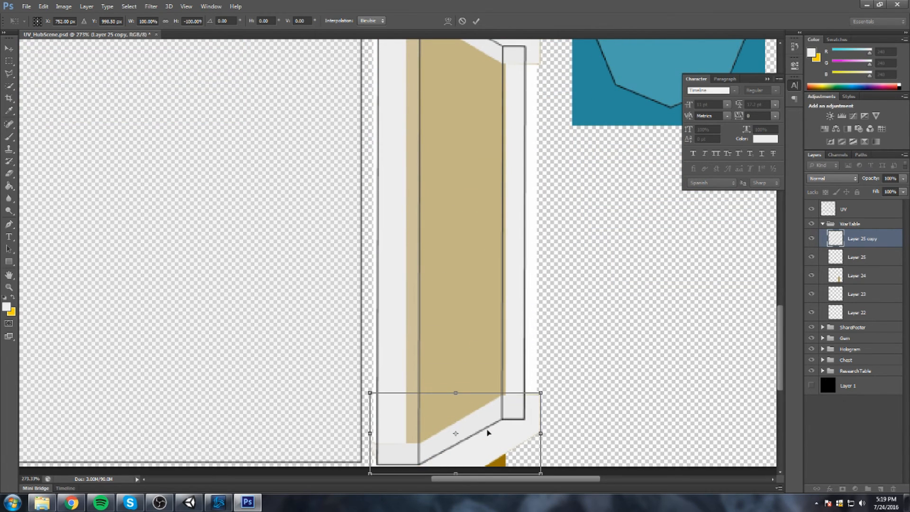
pyautogui.click(477, 21)
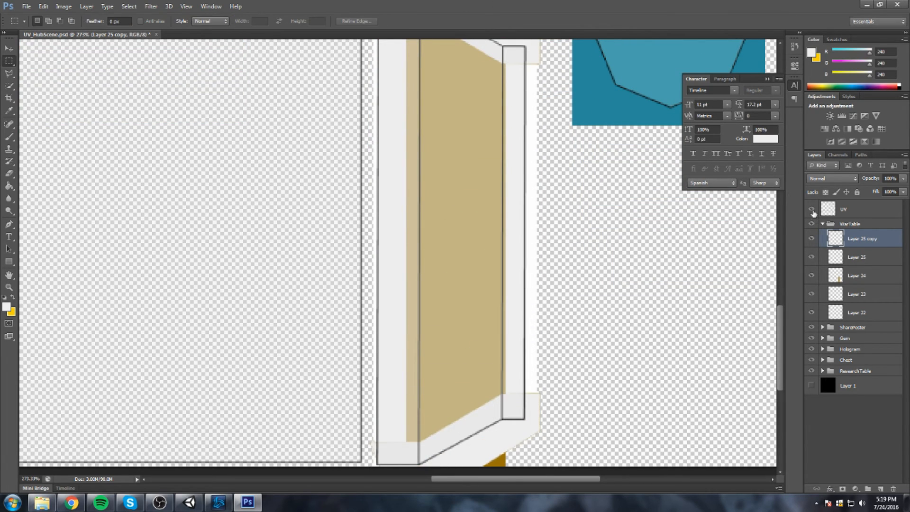
# Check the strips without the UV overlay, and move the dark gold Layer 24 beneath Layer 22 in the WarTable group
pyautogui.click(813, 210)
pyautogui.click(813, 210)
pyautogui.scroll(3, 411, 158)
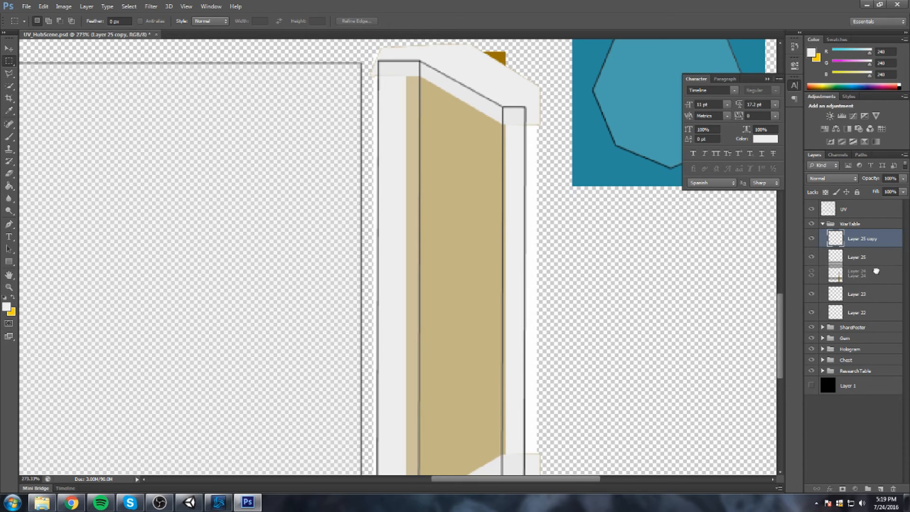
pyautogui.click(876, 273)
pyautogui.moveTo(869, 285); pyautogui.dragTo(867, 317)
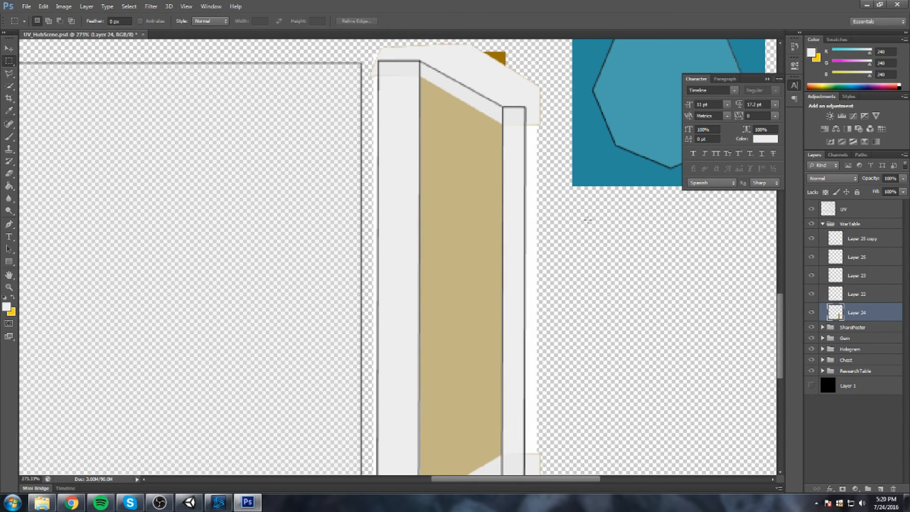
# Hide the UV layer and start saving a copy of the texture in PNG format
pyautogui.scroll(-3, 588, 220)
pyautogui.click(811, 210)
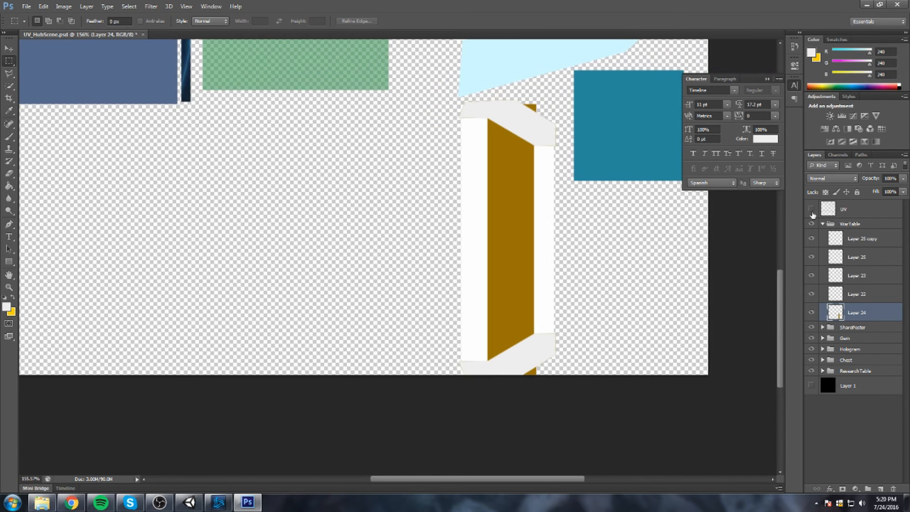
pyautogui.scroll(-3, 626, 245)
pyautogui.scroll(2, 620, 261)
pyautogui.click(26, 7)
pyautogui.click(60, 119)
pyautogui.click(433, 250)
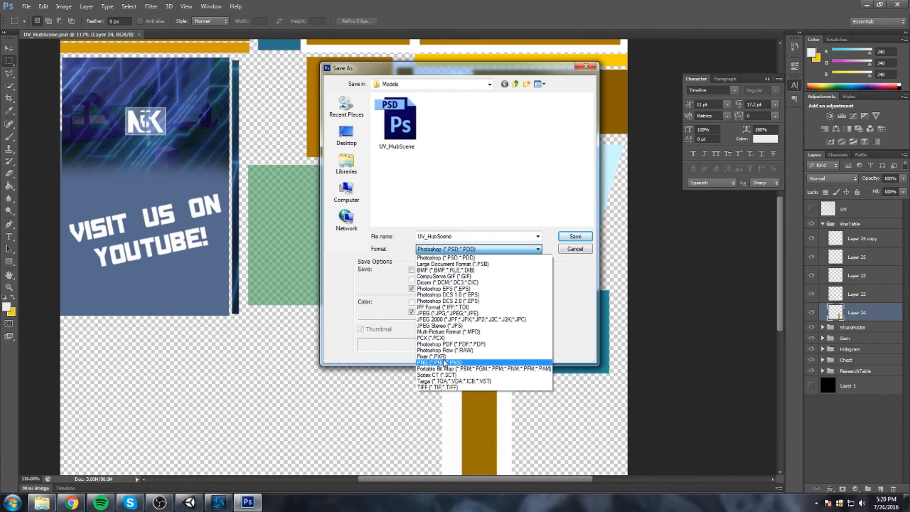
pyautogui.click(445, 366)
# Save the PNG over HubSceneTexture in the TowerYT project's Artwork folder, using Smallest / Slow compression and no interlacing
pyautogui.click(433, 84)
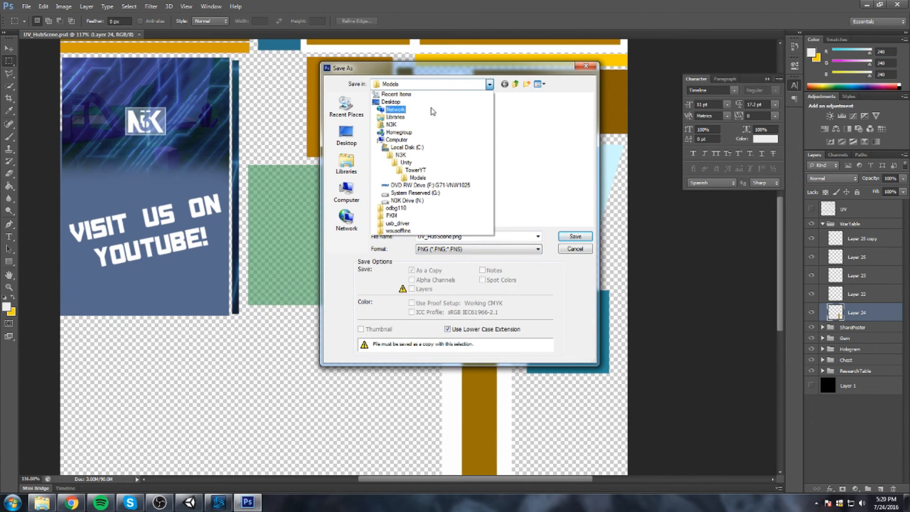
pyautogui.click(416, 170)
pyautogui.doubleClick(391, 153)
pyautogui.doubleClick(394, 109)
pyautogui.click(401, 136)
pyautogui.doubleClick(401, 137)
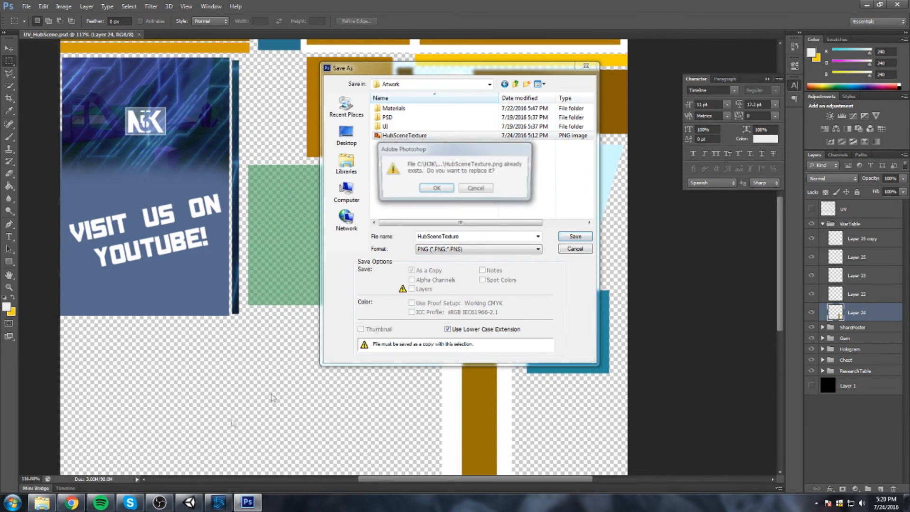
pyautogui.click(434, 187)
pyautogui.click(486, 158)
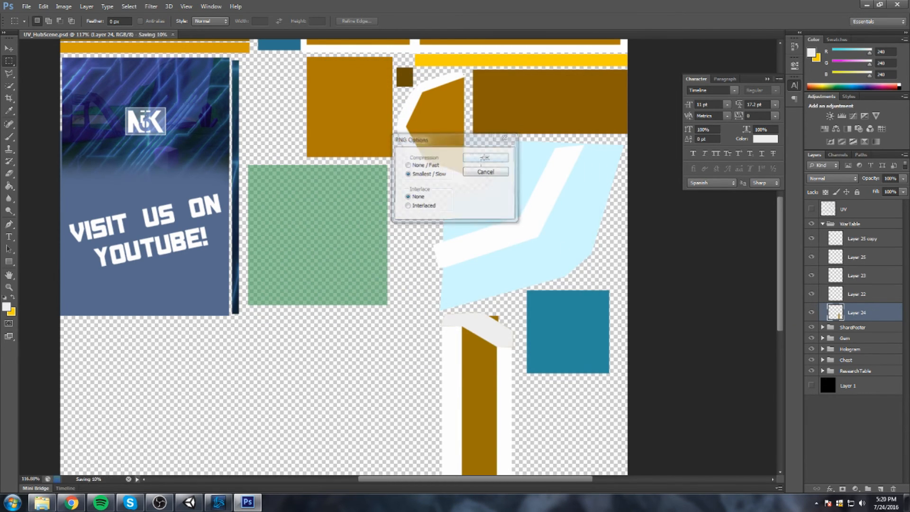
# Switch to Unity and examine the updated texture on the war table, the share poster and the rest of the hub scene
pyautogui.hotkey('alt', 'Tab')
pyautogui.moveTo(375, 99); pyautogui.dragTo(418, 105)
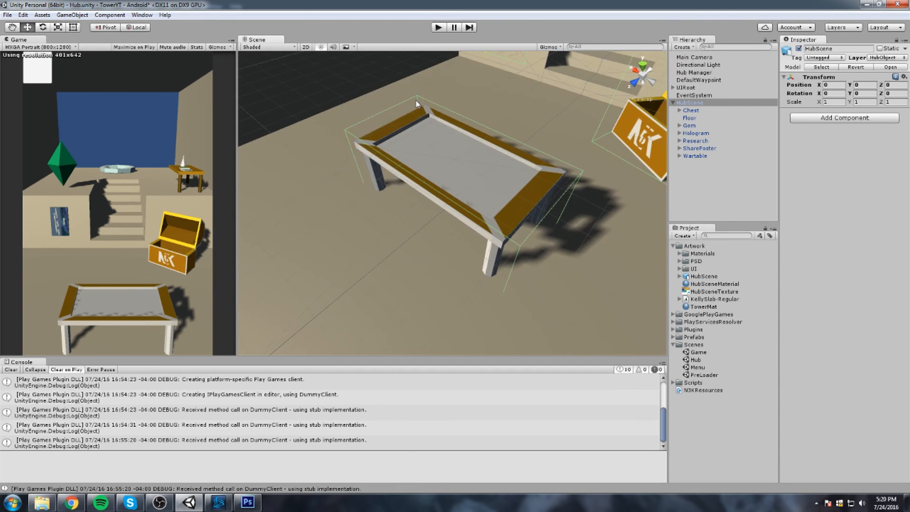
pyautogui.scroll(5, 495, 166)
pyautogui.moveTo(495, 166); pyautogui.dragTo(420, 213)
pyautogui.click(318, 211)
pyautogui.scroll(-5, 319, 212)
pyautogui.moveTo(316, 207); pyautogui.dragTo(428, 224)
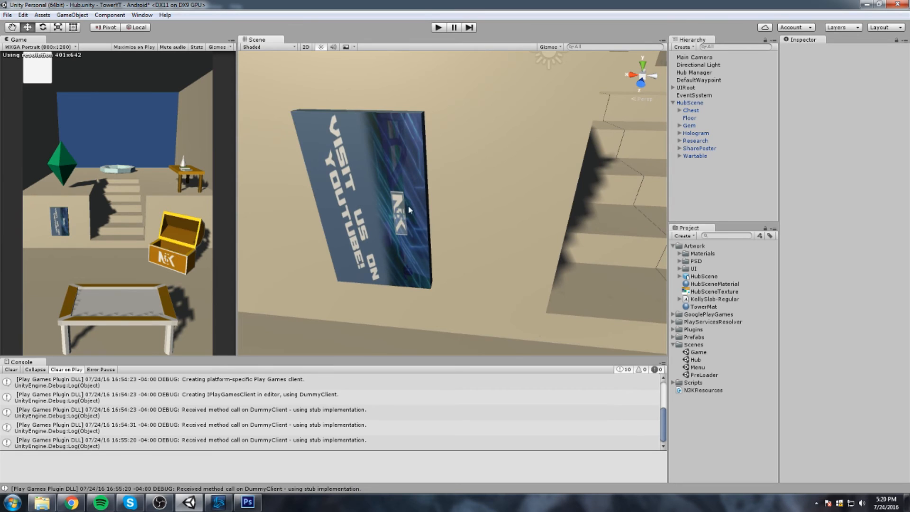
pyautogui.scroll(-5, 402, 197)
pyautogui.scroll(-6, 403, 198)
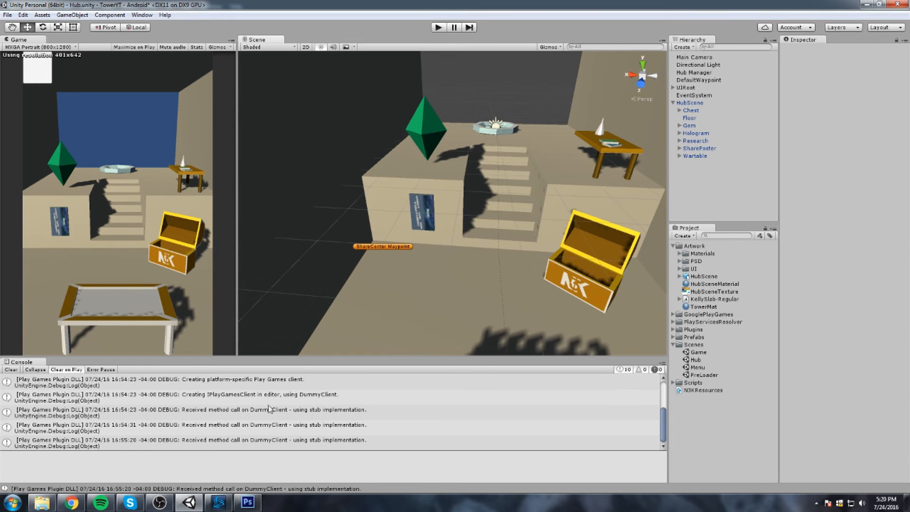
pyautogui.moveTo(467, 174); pyautogui.dragTo(403, 173)
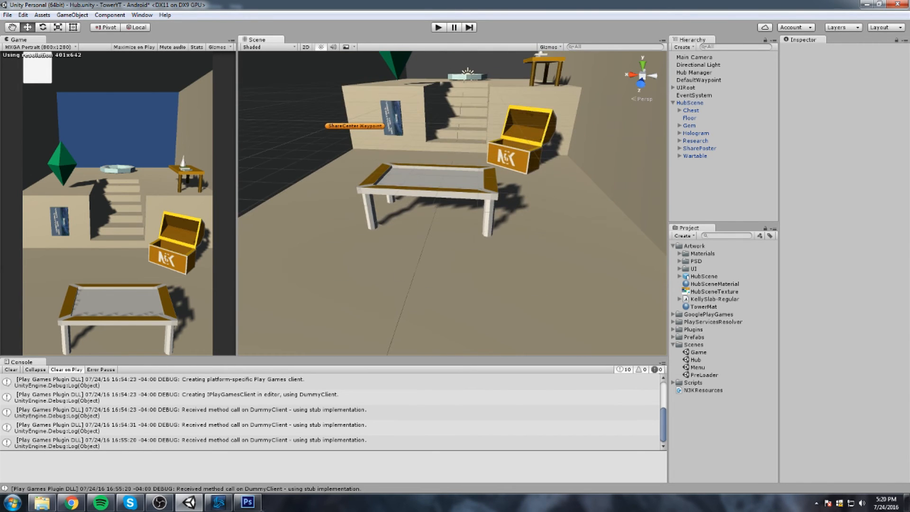
# Return to Photoshop, show the UV overlay, and marquee the small UV island beside the green square on a new WarTable layer
pyautogui.click(248, 502)
pyautogui.click(811, 210)
pyautogui.click(811, 211)
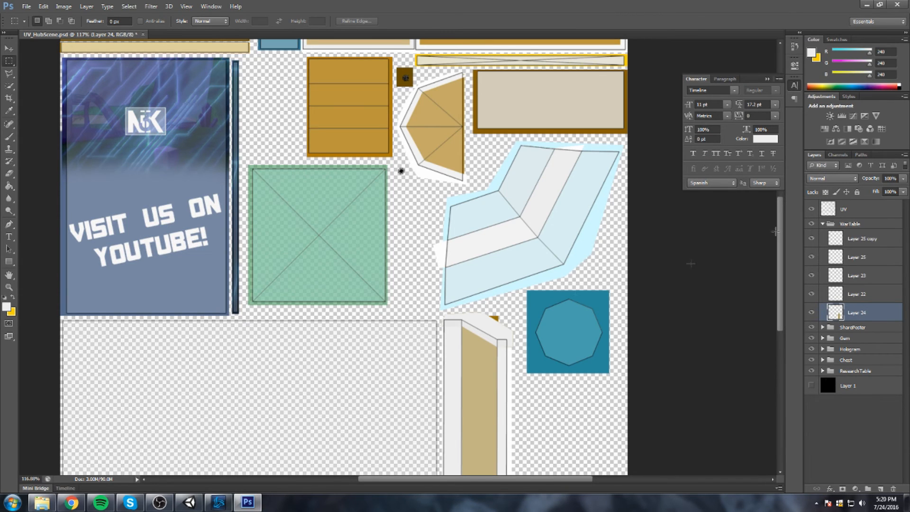
pyautogui.scroll(3, 408, 179)
pyautogui.scroll(2, 434, 211)
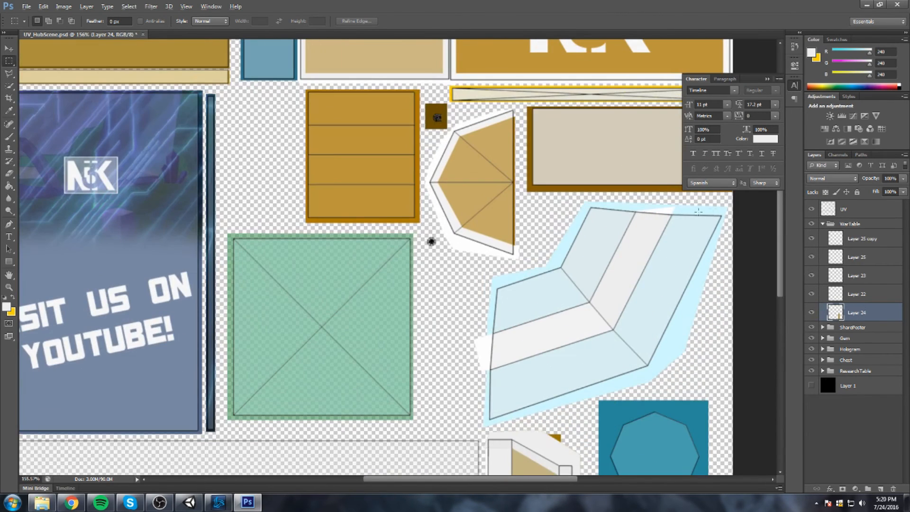
pyautogui.click(871, 224)
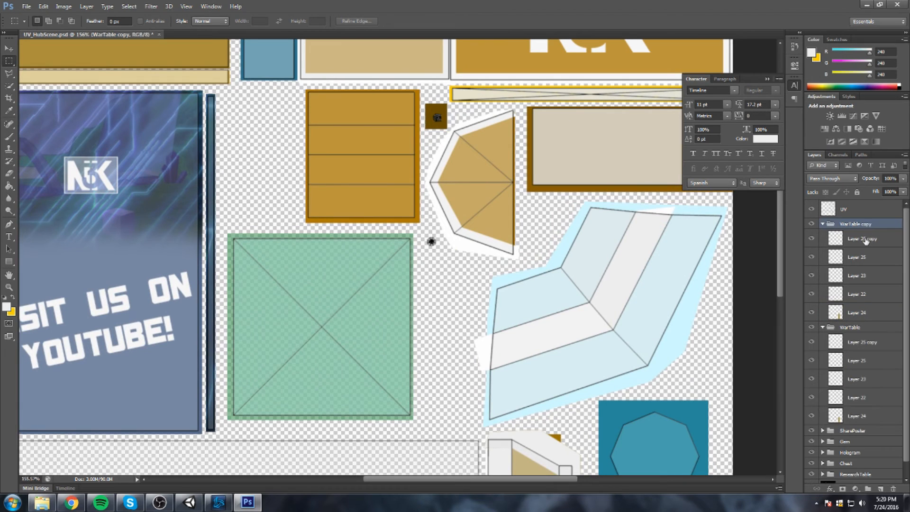
pyautogui.click(881, 489)
pyautogui.scroll(2, 525, 162)
pyautogui.moveTo(389, 257); pyautogui.dragTo(409, 286)
# Hide the UV overlay, sample the table's dark gold, darken it to RGB 114, 80, 0, and fill the small selection with it
pyautogui.press('g')
pyautogui.scroll(-2, 427, 213)
pyautogui.scroll(3, 443, 187)
pyautogui.scroll(-5, 443, 187)
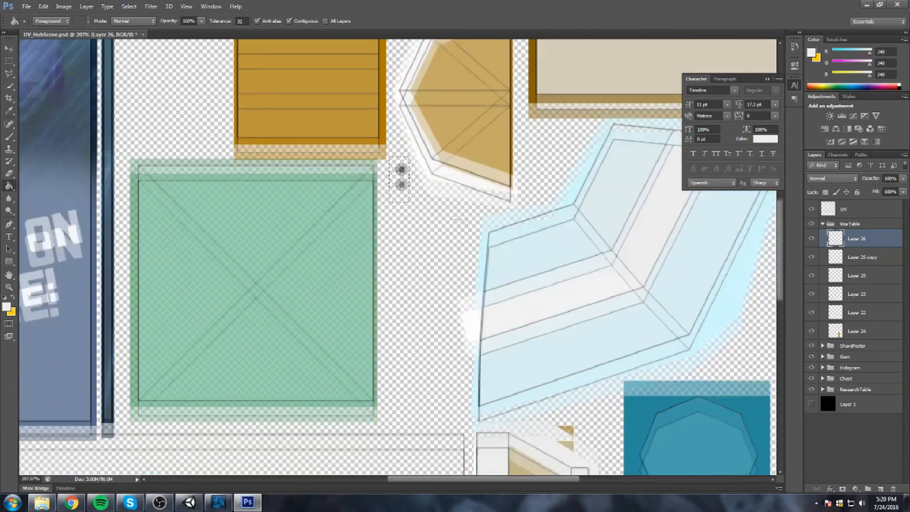
pyautogui.click(811, 209)
pyautogui.keyDown('alt'); pyautogui.click(549, 428); pyautogui.keyUp('alt')
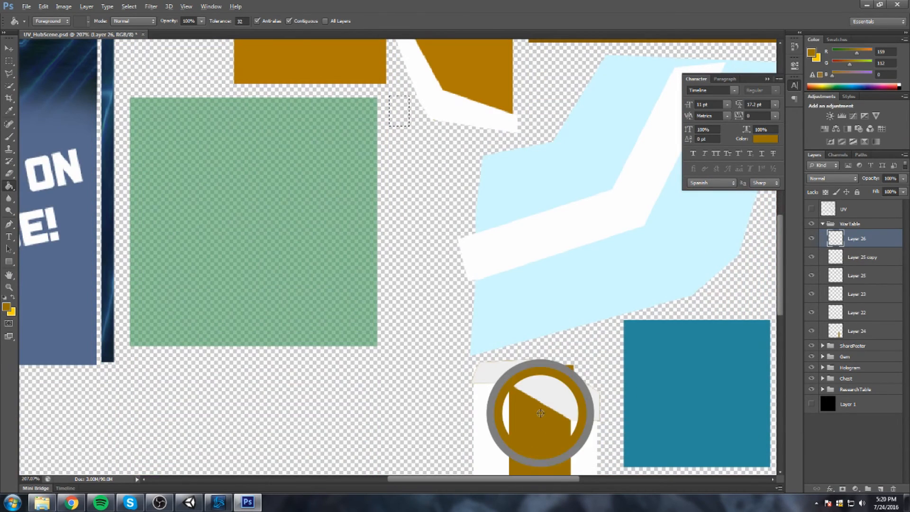
pyautogui.press('i')
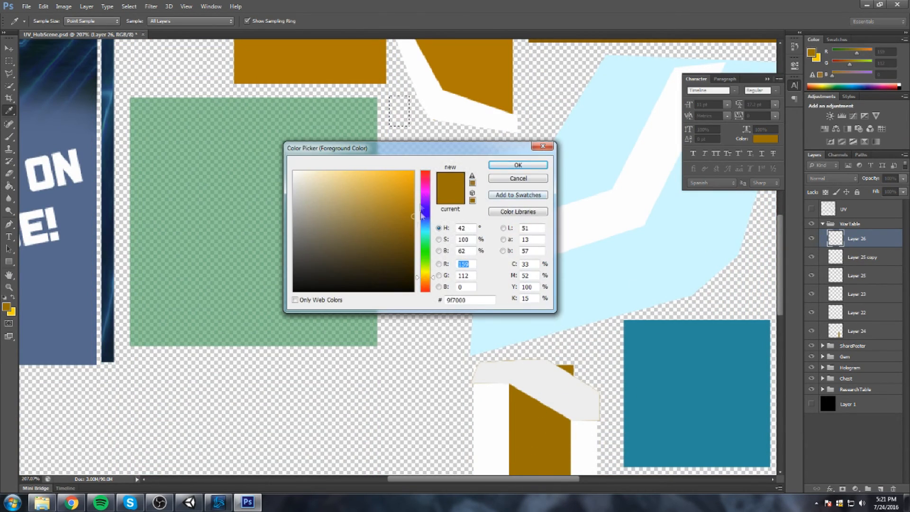
pyautogui.click(413, 237)
pyautogui.click(518, 165)
pyautogui.click(399, 111)
pyautogui.scroll(1, 399, 142)
pyautogui.click(9, 61)
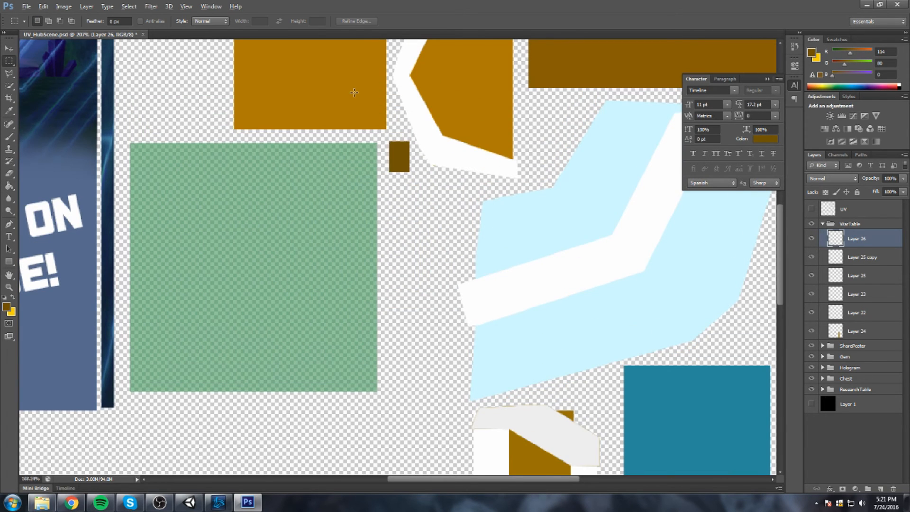
pyautogui.scroll(-4, 319, 200)
pyautogui.moveTo(190, 134); pyautogui.dragTo(320, 310)
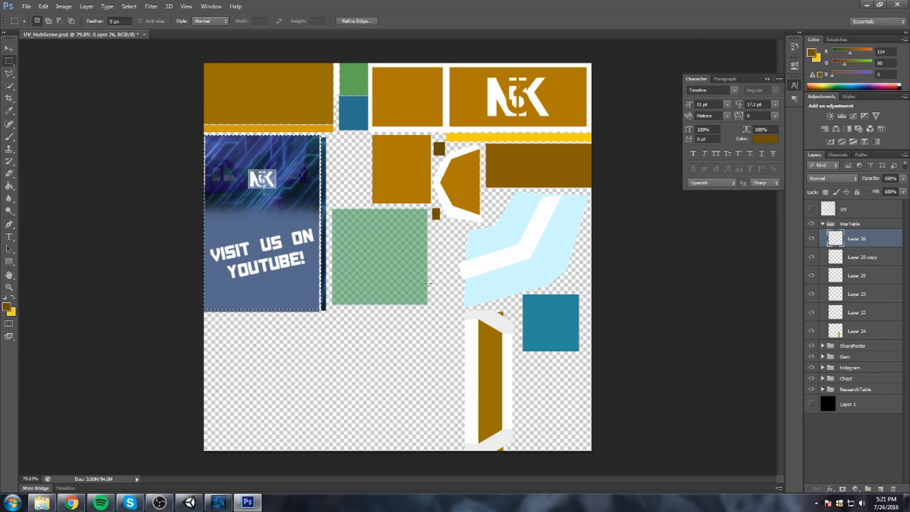
pyautogui.click(256, 356)
# Place the green checkered image file into the texture, scaled to about 30% in the empty area below the poster
pyautogui.click(71, 502)
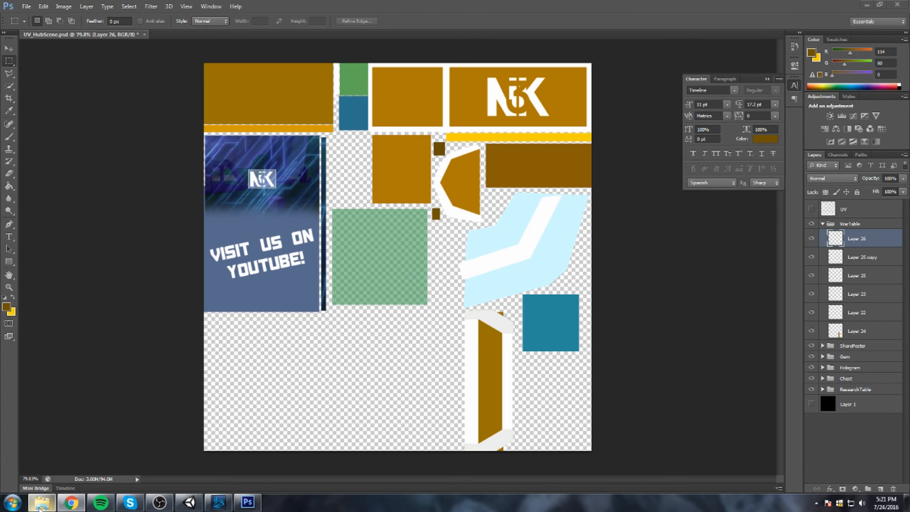
pyautogui.moveTo(71, 503)
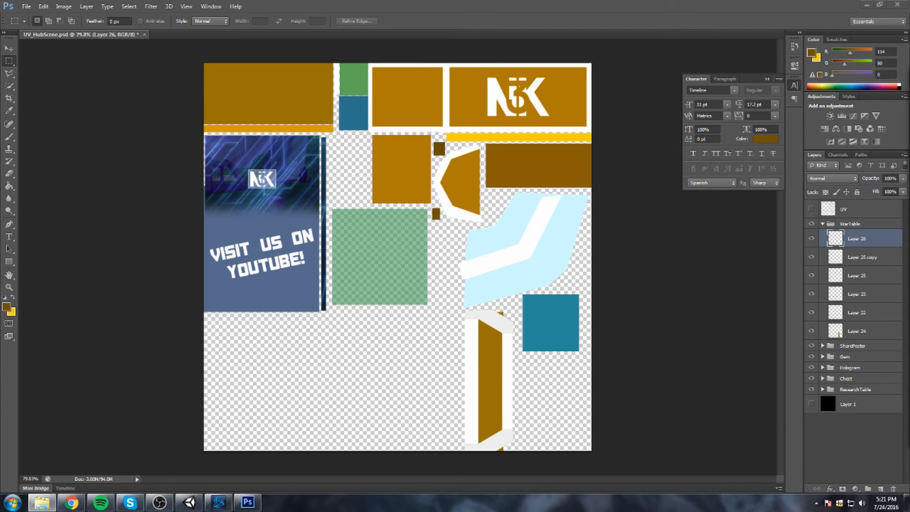
pyautogui.moveTo(752, 253); pyautogui.dragTo(317, 284)
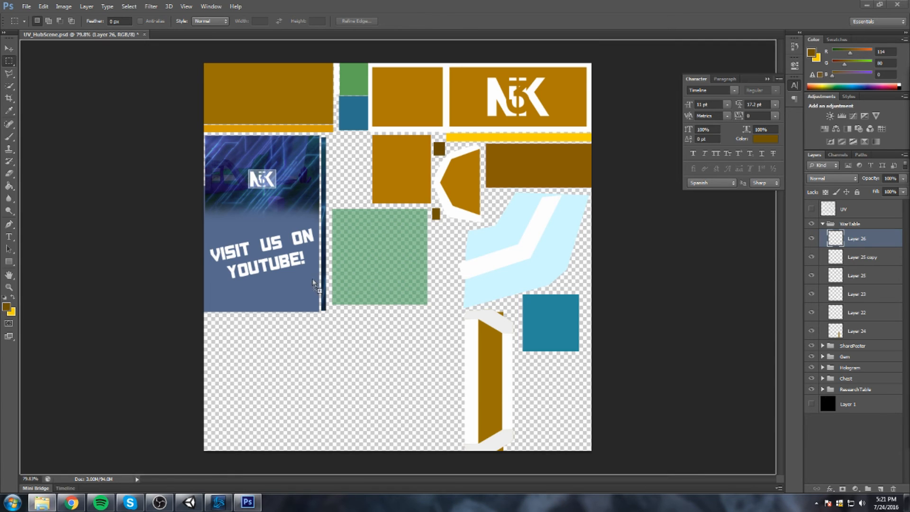
pyautogui.moveTo(207, 65); pyautogui.dragTo(299, 386)
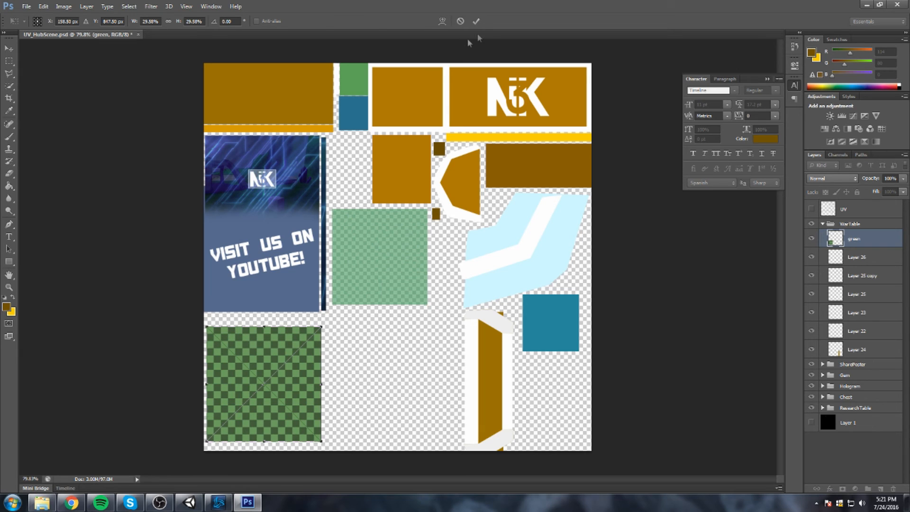
pyautogui.click(476, 21)
# Show the UV overlay, scale the green checkered image to about 36%, and align it with the large UV island's upper-left corner
pyautogui.click(812, 210)
pyautogui.scroll(3, 253, 357)
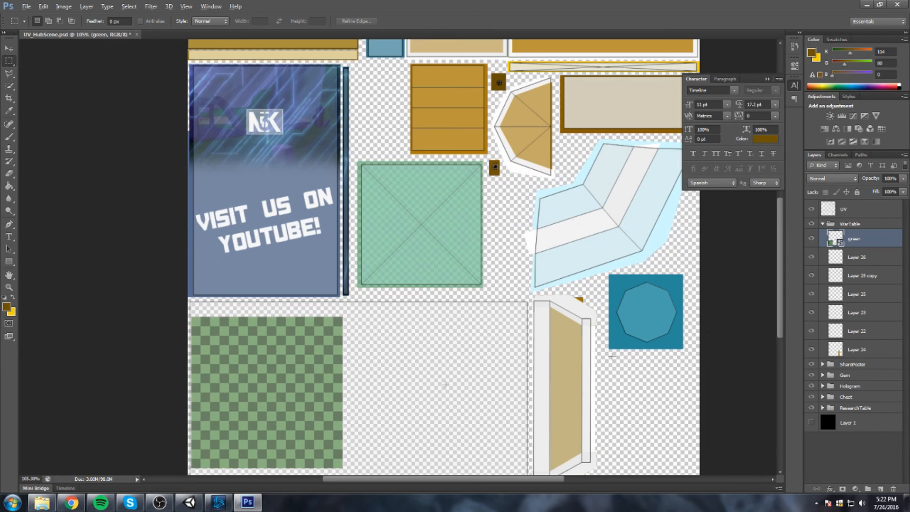
pyautogui.scroll(-3, 497, 337)
pyautogui.hotkey('ctrl', 't')
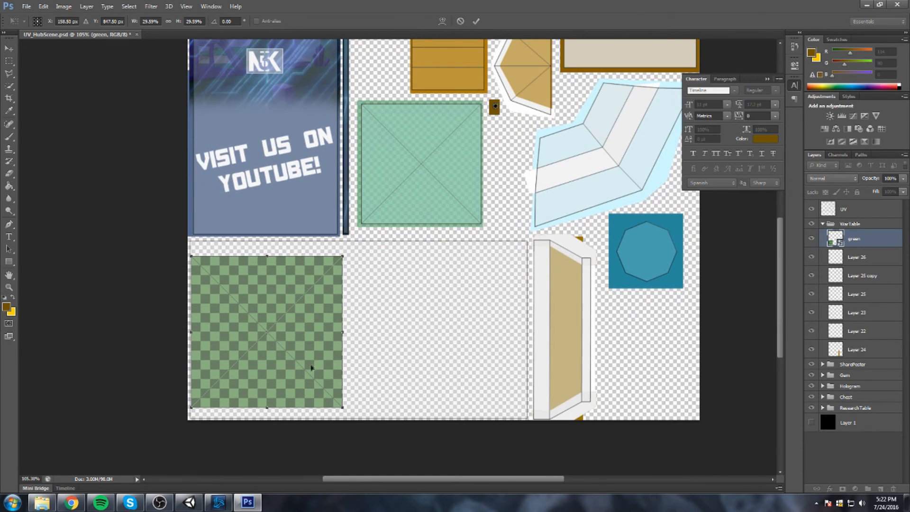
pyautogui.moveTo(345, 410); pyautogui.dragTo(358, 422)
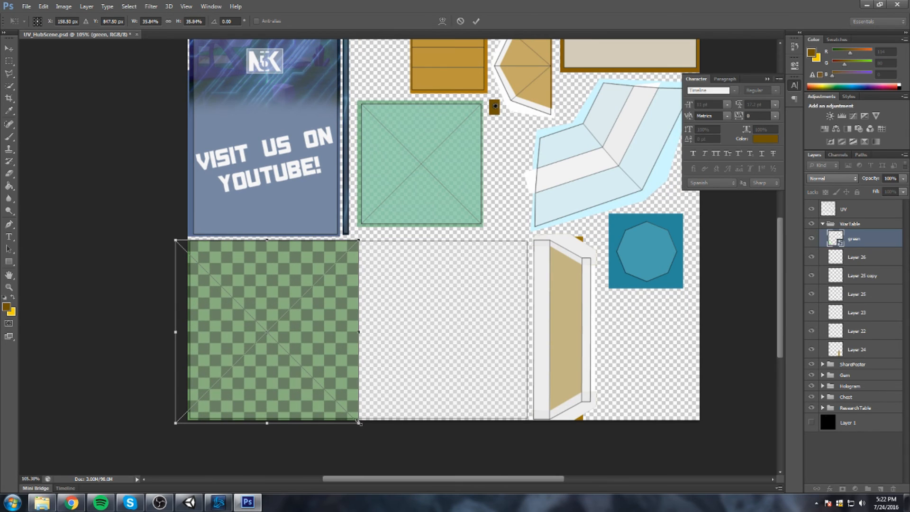
pyautogui.moveTo(303, 337); pyautogui.dragTo(328, 317)
pyautogui.click(476, 21)
# Duplicate the green checkered layer and place the copy flush against the original's right edge, continuing the pattern across the large UV island
pyautogui.hotkey('ctrl', 'j')
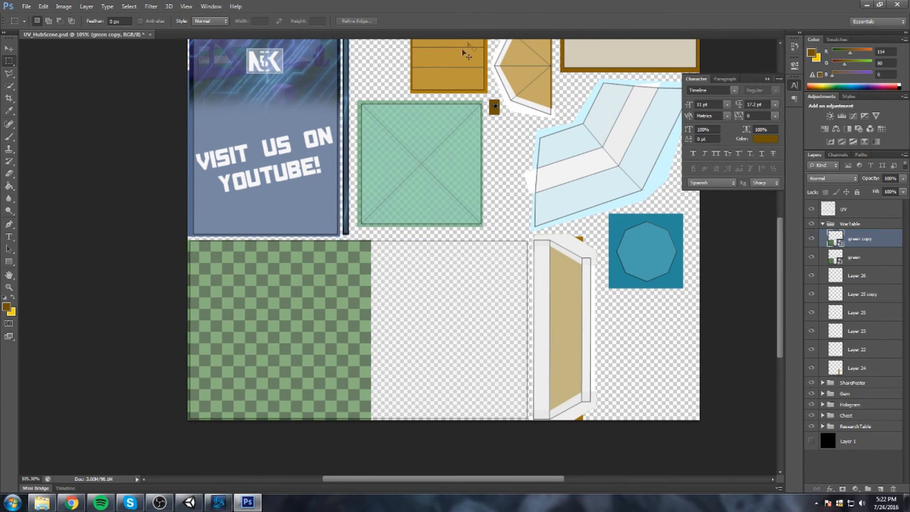
pyautogui.hotkey('ctrl', 't')
pyautogui.moveTo(321, 295); pyautogui.dragTo(502, 291)
pyautogui.click(476, 21)
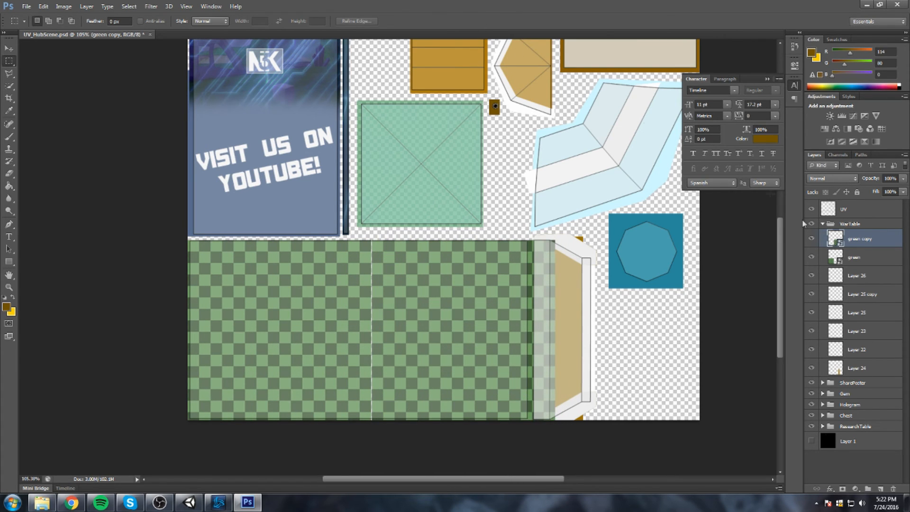
pyautogui.hotkey('ctrl', 't')
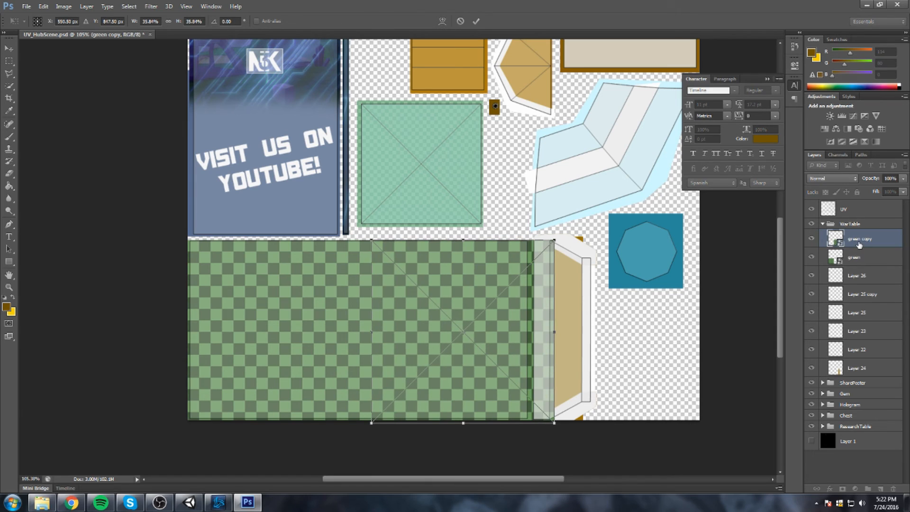
pyautogui.click(476, 21)
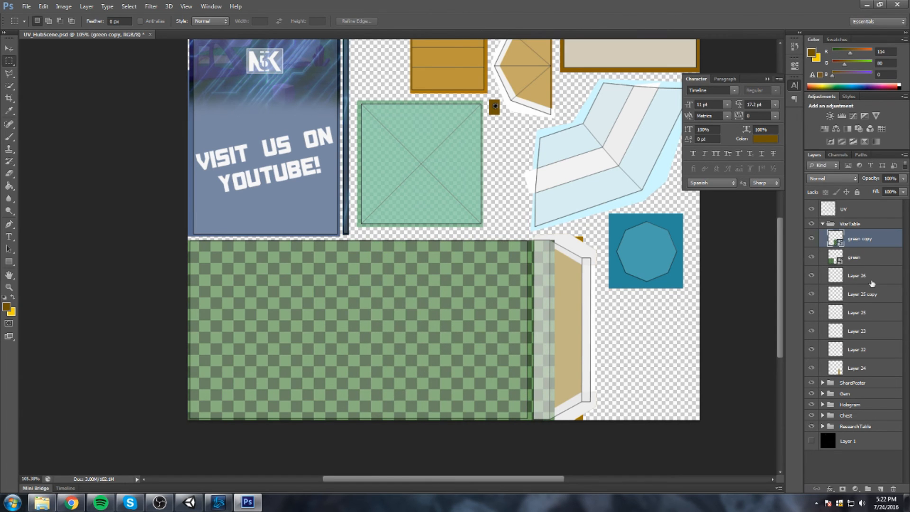
# Move both green checkered layers left together to X 314 px, so their right edge meets the edge of the large UV island
pyautogui.keyDown('shift'); pyautogui.click(864, 256); pyautogui.keyUp('shift')
pyautogui.hotkey('ctrl', 't')
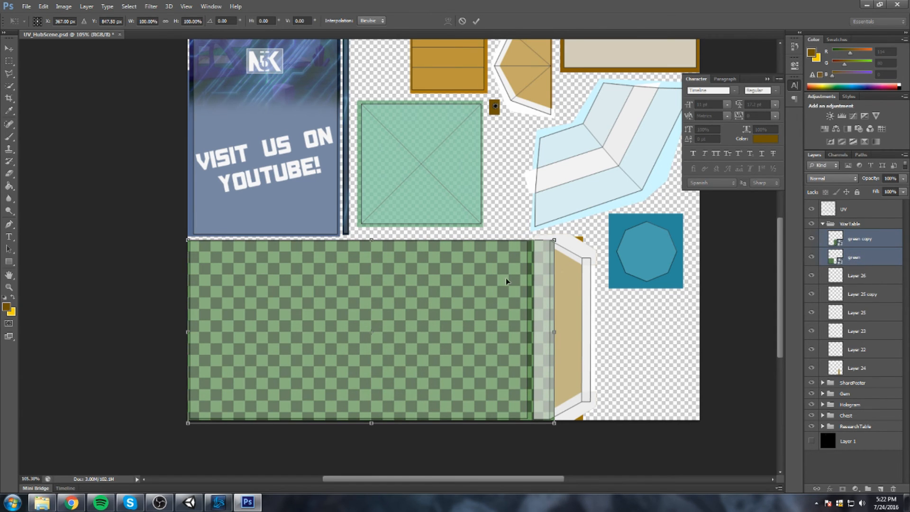
pyautogui.press('Left')
pyautogui.press('Left')
pyautogui.press('Left')
pyautogui.press('Left')
pyautogui.press('Left')
pyautogui.press('Left')
pyautogui.press('Left')
pyautogui.press('Left')
pyautogui.press('Left')
pyautogui.press('Left')
pyautogui.press('Left')
pyautogui.press('Left')
pyautogui.press('Left')
pyautogui.press('Left')
pyautogui.press('Left')
pyautogui.press('Left')
pyautogui.press('Left')
pyautogui.press('Left')
pyautogui.press('Left')
pyautogui.press('Left')
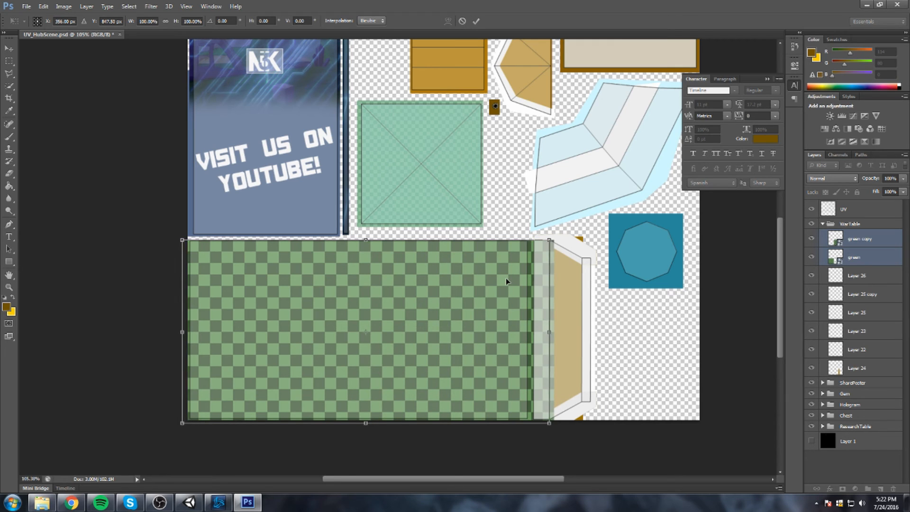
pyautogui.press('Left')
pyautogui.press('Left')
pyautogui.press('Left')
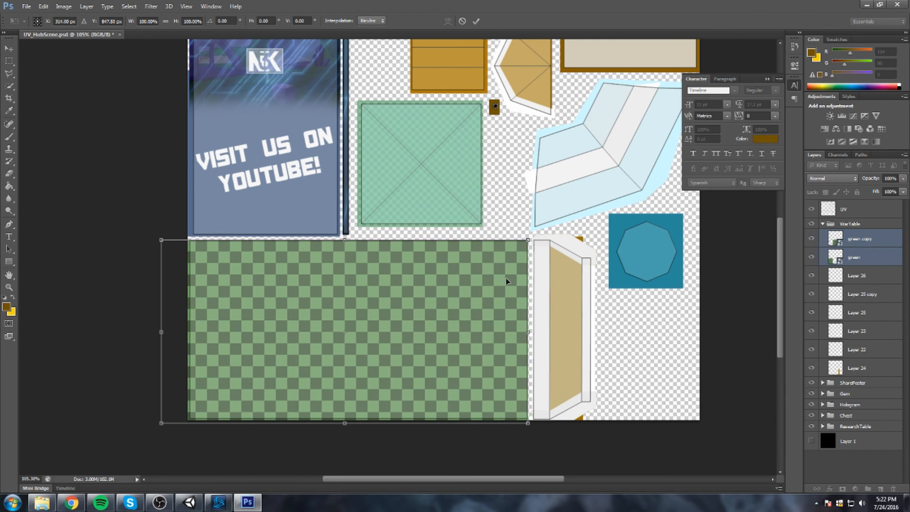
pyautogui.click(476, 21)
# Open the HubScene model from the TowerYT project's Models folder in Blender
pyautogui.moveTo(394, 251); pyautogui.dragTo(389, 255)
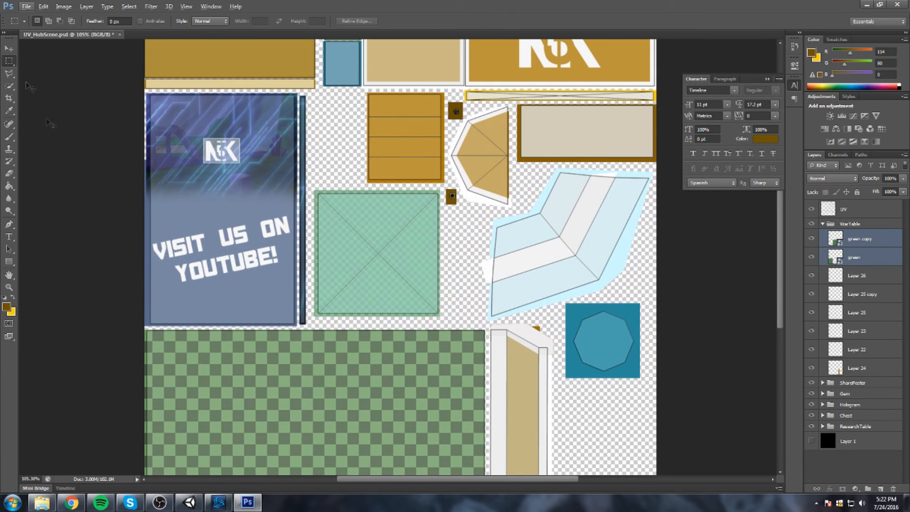
pyautogui.click(42, 501)
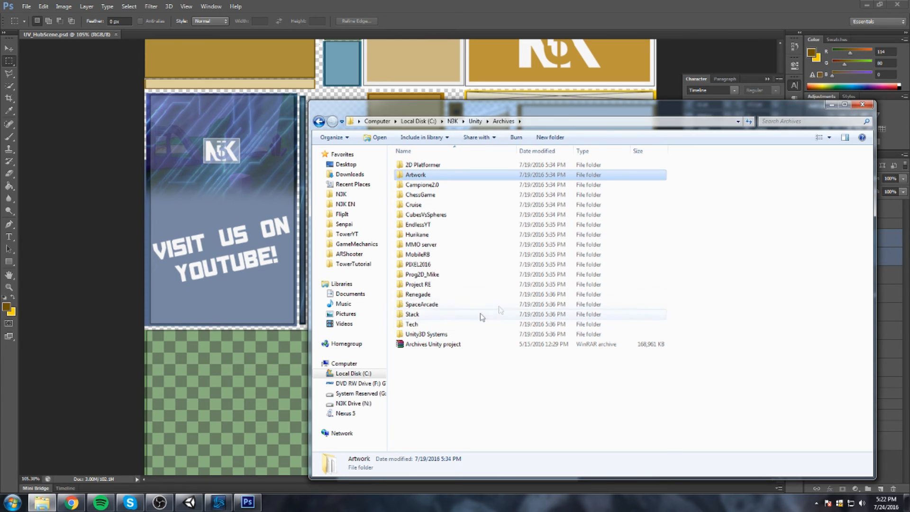
pyautogui.click(475, 121)
pyautogui.doubleClick(430, 255)
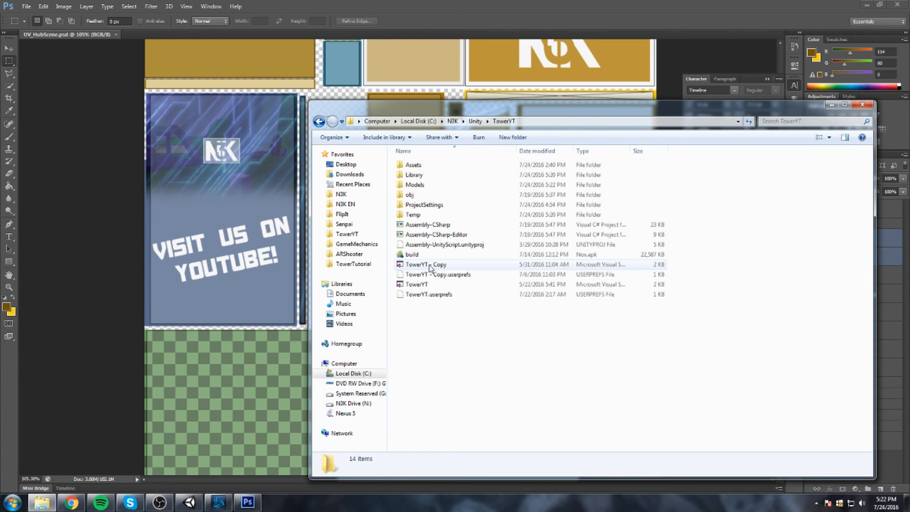
pyautogui.click(419, 186)
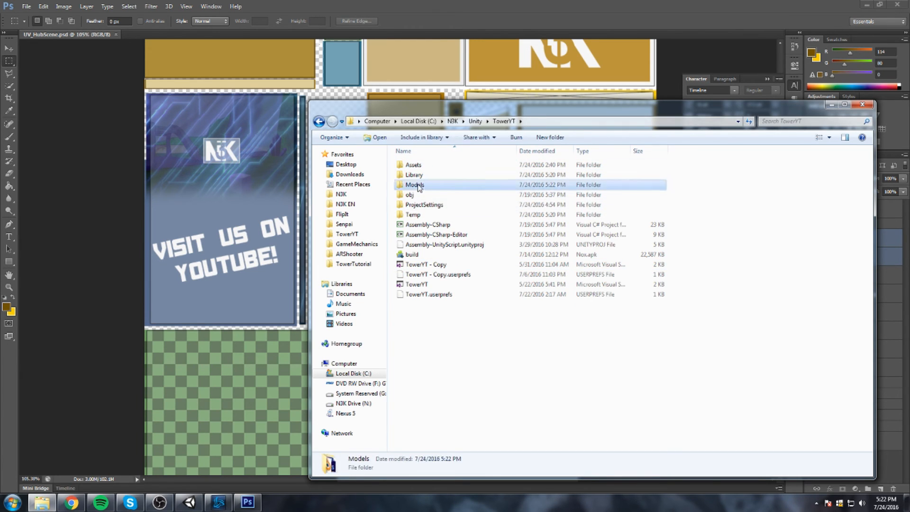
pyautogui.doubleClick(419, 185)
pyautogui.doubleClick(451, 164)
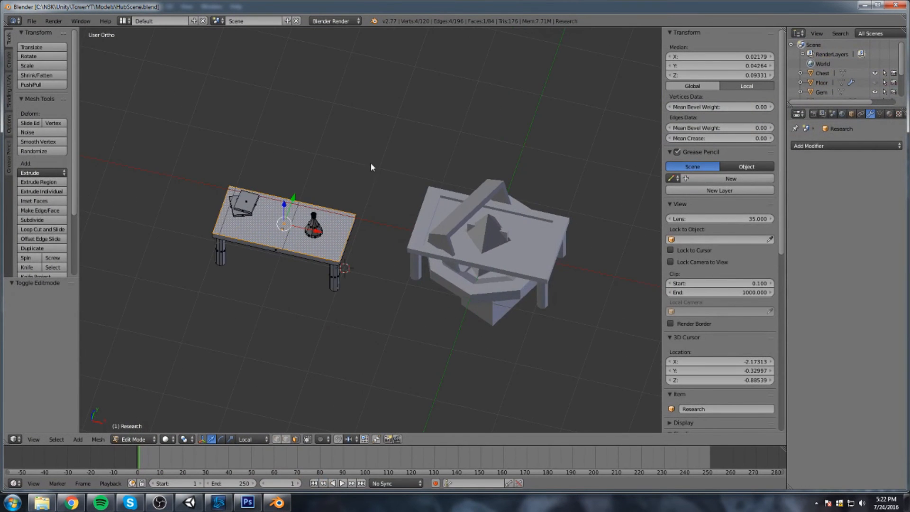
# Select the SharePoster object in Object Mode and raise it about 1.52 units along Z, above the other models
pyautogui.scroll(-3, 369, 168)
pyautogui.moveTo(359, 184); pyautogui.dragTo(545, 228)
pyautogui.scroll(3, 379, 173)
pyautogui.click(507, 223)
pyautogui.scroll(-2, 824, 86)
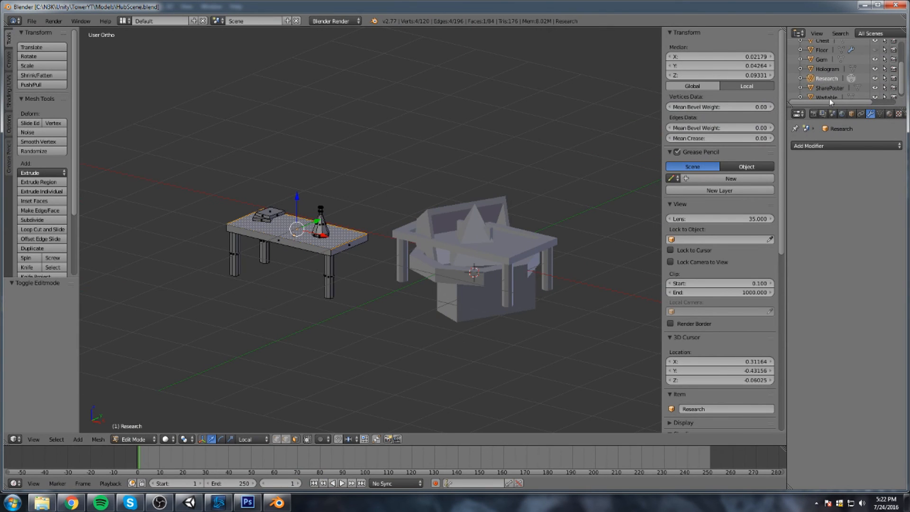
pyautogui.click(829, 88)
pyautogui.moveTo(475, 234); pyautogui.dragTo(468, 138)
pyautogui.hotkey('ctrl', 'shift', 'alt', 'c')
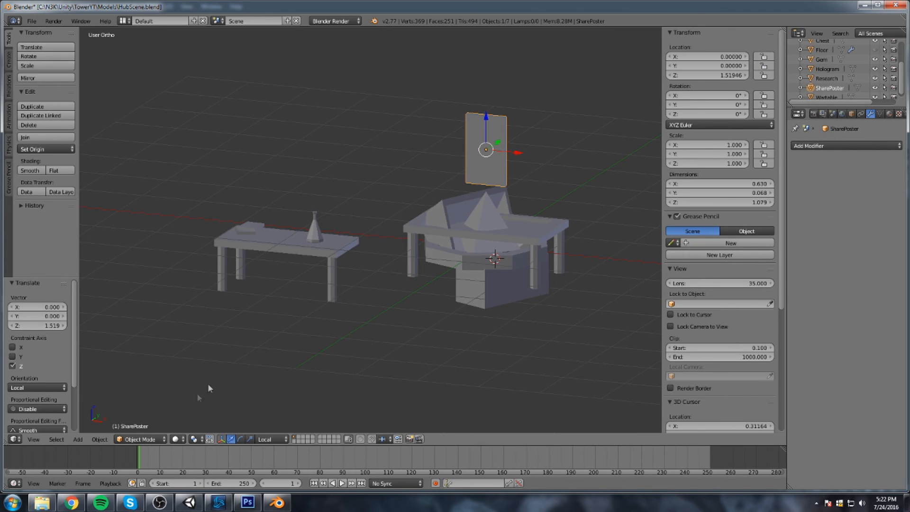
# Enter Edit Mode on the SharePoster, select its whole mesh and show its UV layout in the UV/Image Editor
pyautogui.click(138, 439)
pyautogui.click(142, 417)
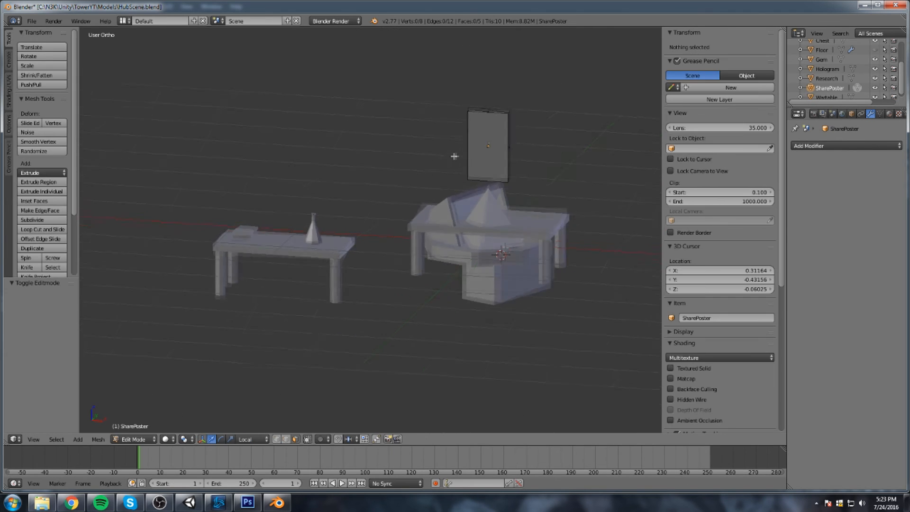
pyautogui.press('a')
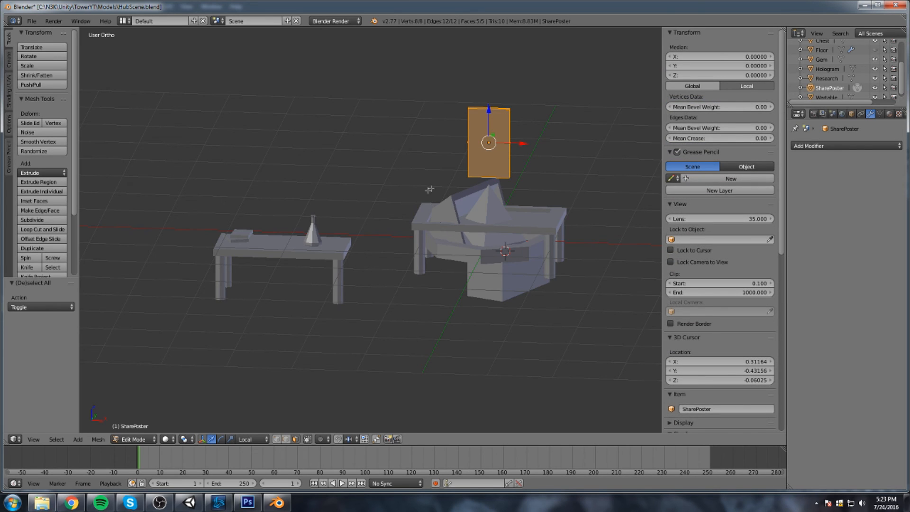
pyautogui.click(15, 439)
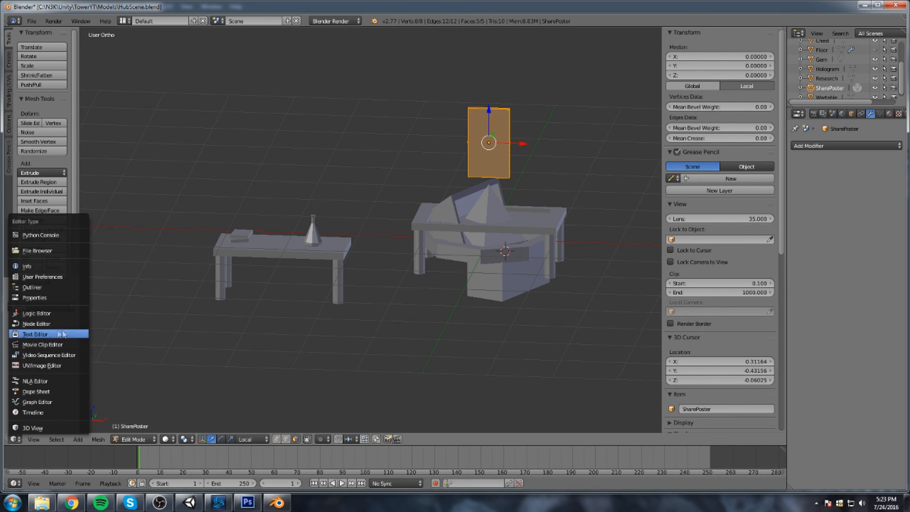
pyautogui.click(42, 365)
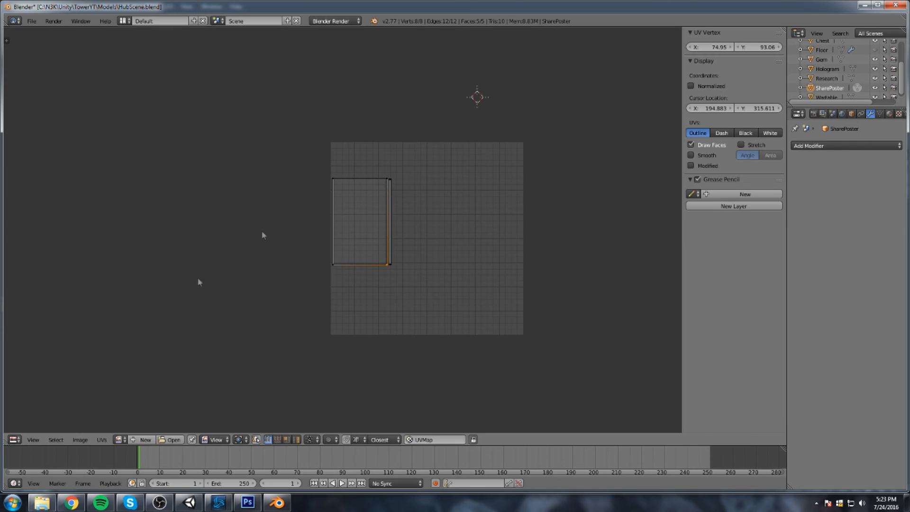
# Inspect the poster face's UV corner coordinates and note two opposite corners in Sublime Text as 3x 207y and 75x 93y
pyautogui.scroll(4, 305, 188)
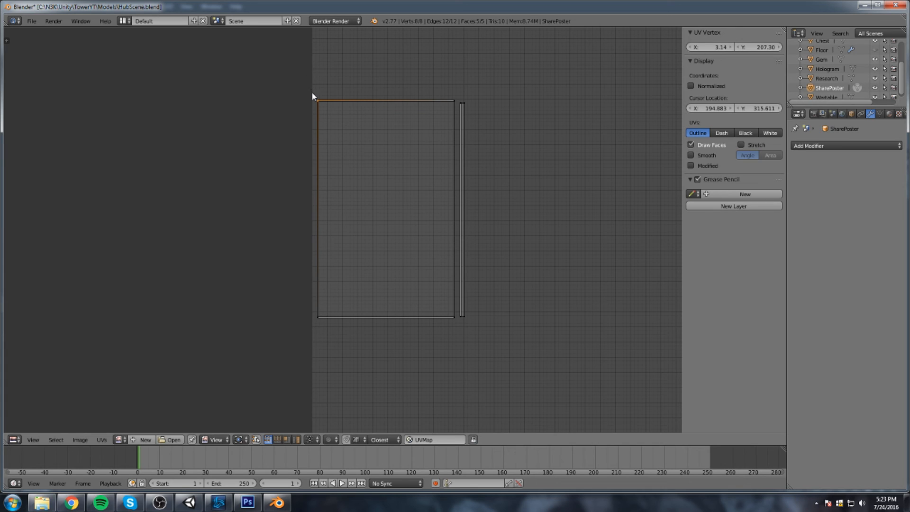
pyautogui.rightClick(323, 317)
pyautogui.scroll(2, 419, 316)
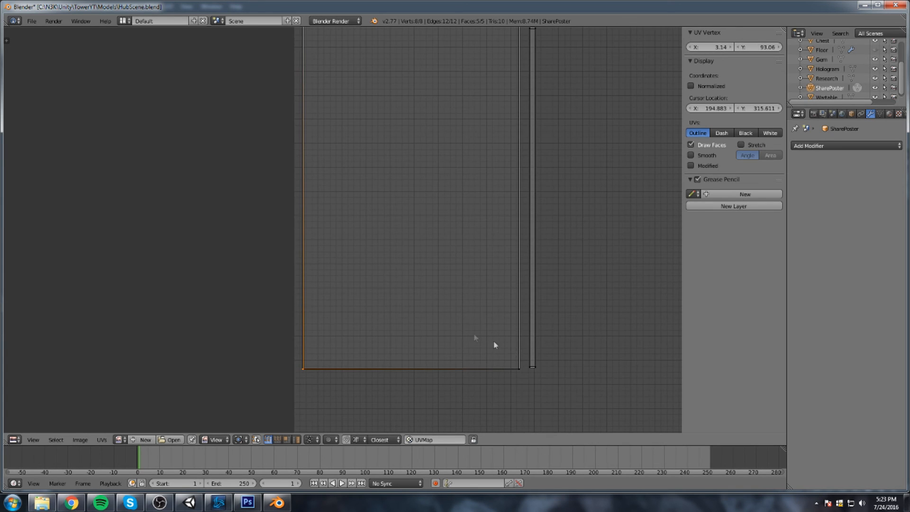
pyautogui.click(521, 369)
pyautogui.rightClick(520, 370)
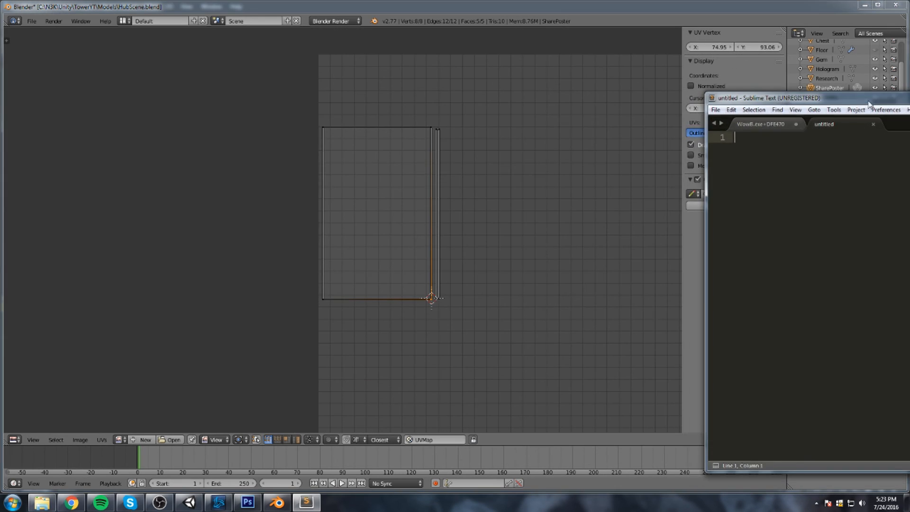
pyautogui.moveTo(871, 100); pyautogui.dragTo(745, 133)
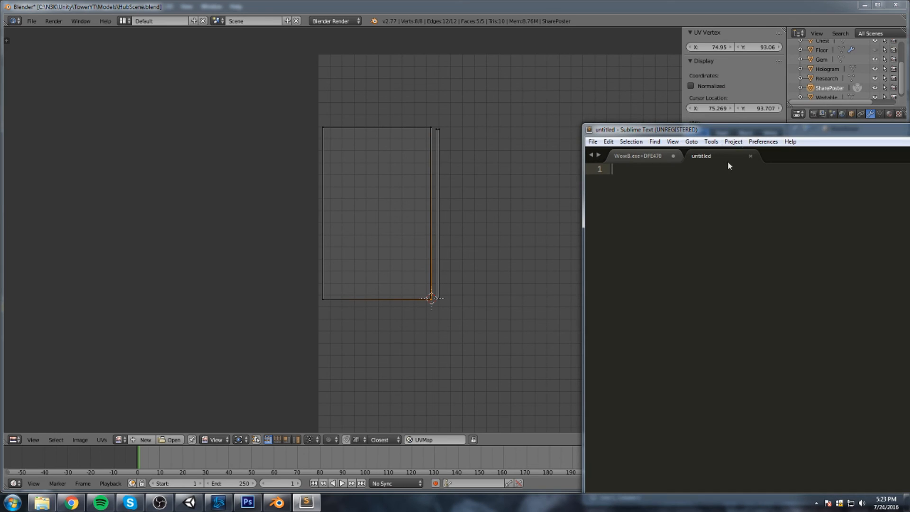
pyautogui.write('75')
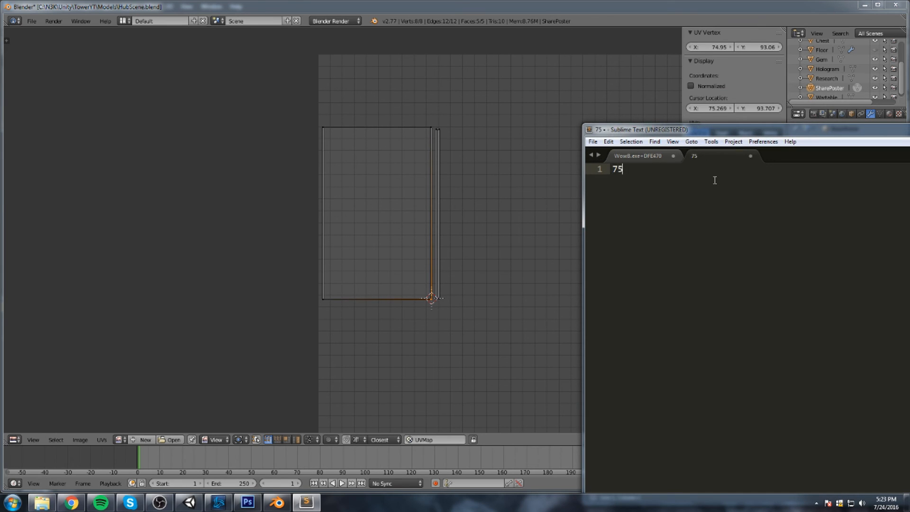
pyautogui.write('x 93y')
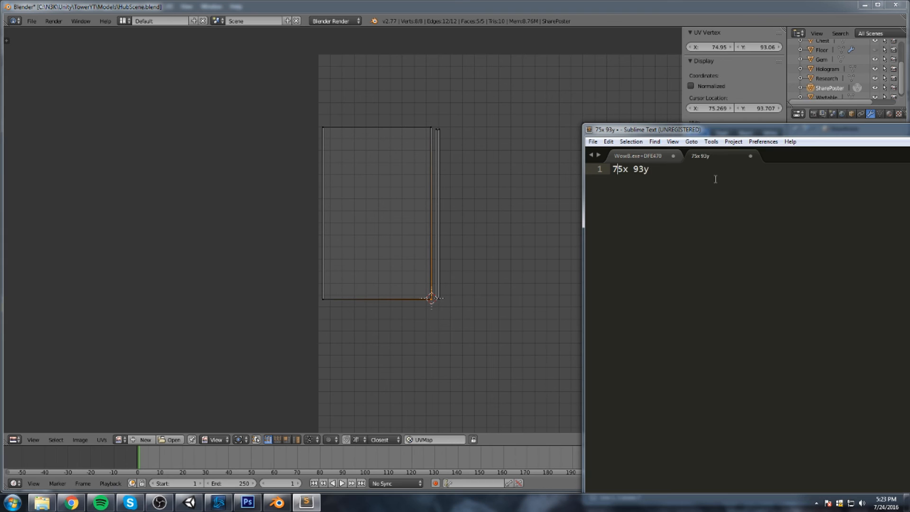
pyautogui.press('Return')
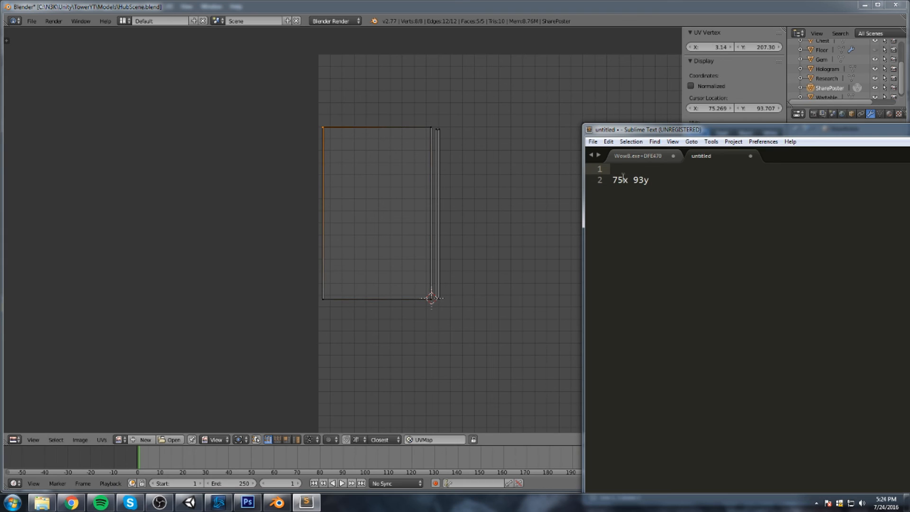
pyautogui.write('3')
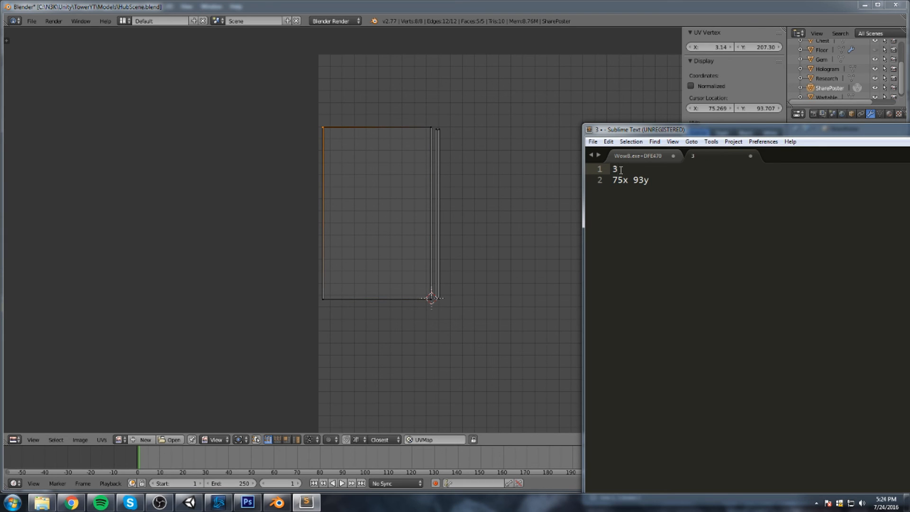
pyautogui.write('x 207y')
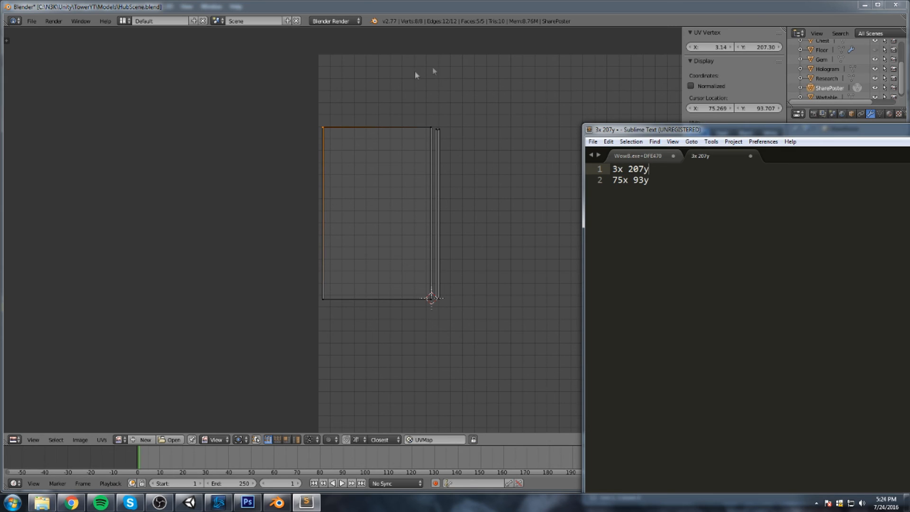
# Snap the poster face's top-left UV vertex onto its bottom-left corner and set the top-right vertex's X to 3
pyautogui.click(321, 129)
pyautogui.press('g')
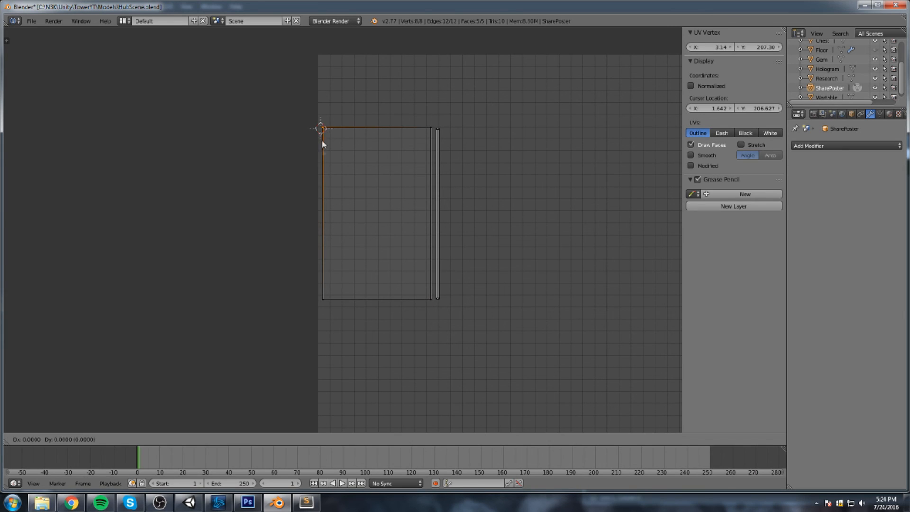
pyautogui.click(332, 261)
pyautogui.rightClick(431, 128)
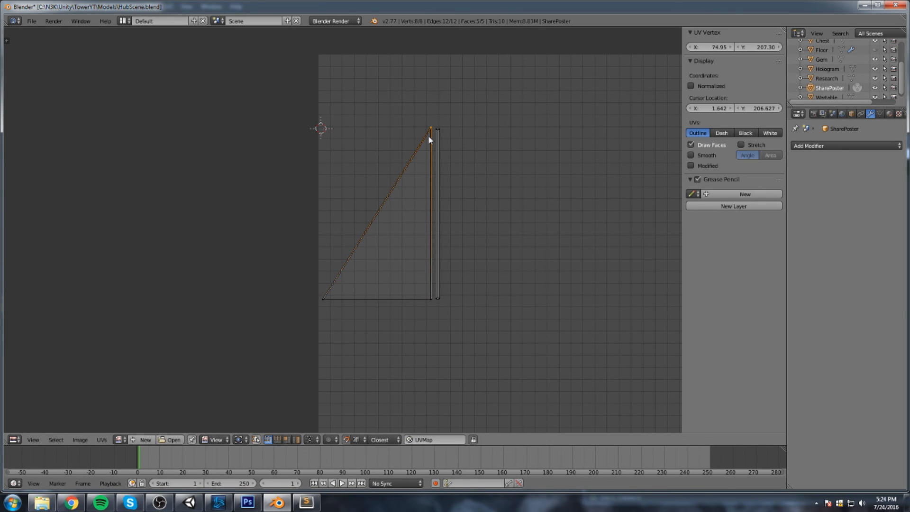
pyautogui.hotkey('alt', 'Tab')
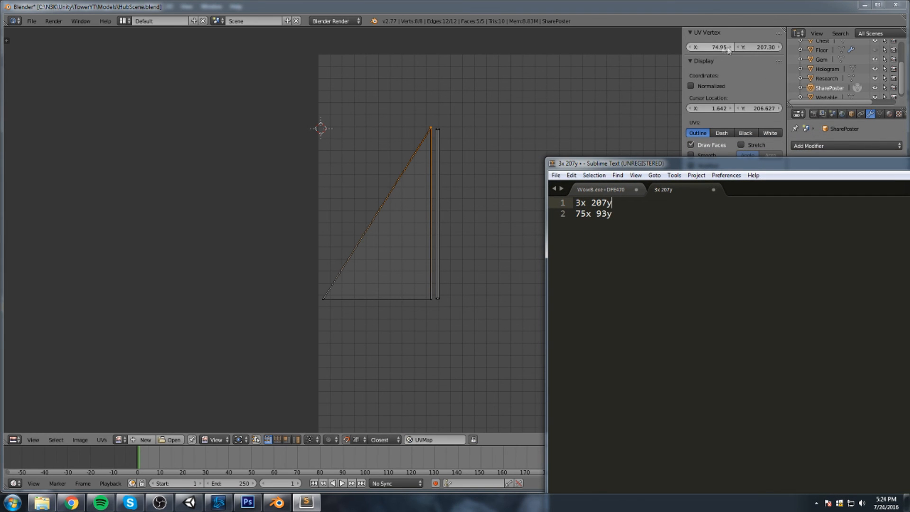
pyautogui.click(711, 47)
pyautogui.moveTo(711, 47); pyautogui.dragTo(722, 44)
pyautogui.click(719, 47)
pyautogui.write('3')
pyautogui.press('Return')
# Set the X coordinate to 3 for the UV vertex at the poster face's bottom-left corner
pyautogui.rightClick(328, 300)
pyautogui.scroll(3, 500, 181)
pyautogui.click(701, 47)
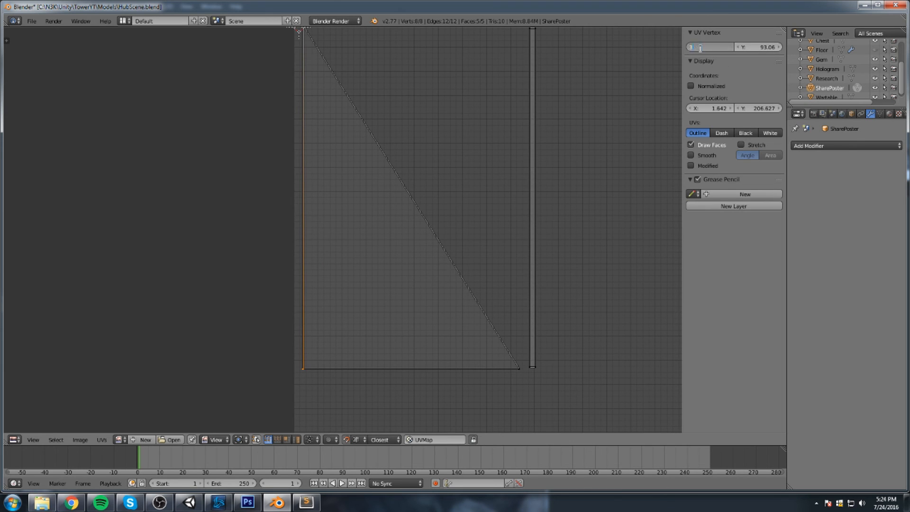
pyautogui.rightClick(309, 382)
pyautogui.press('g')
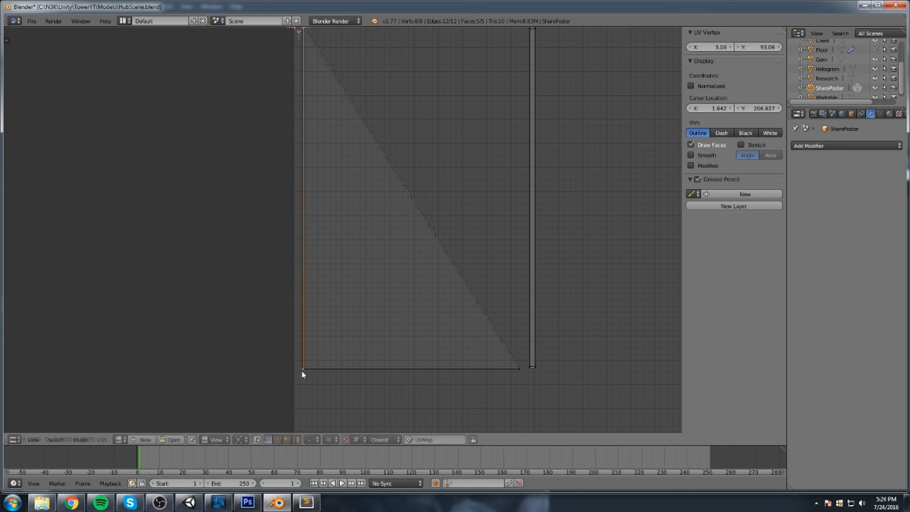
pyautogui.rightClick(303, 370)
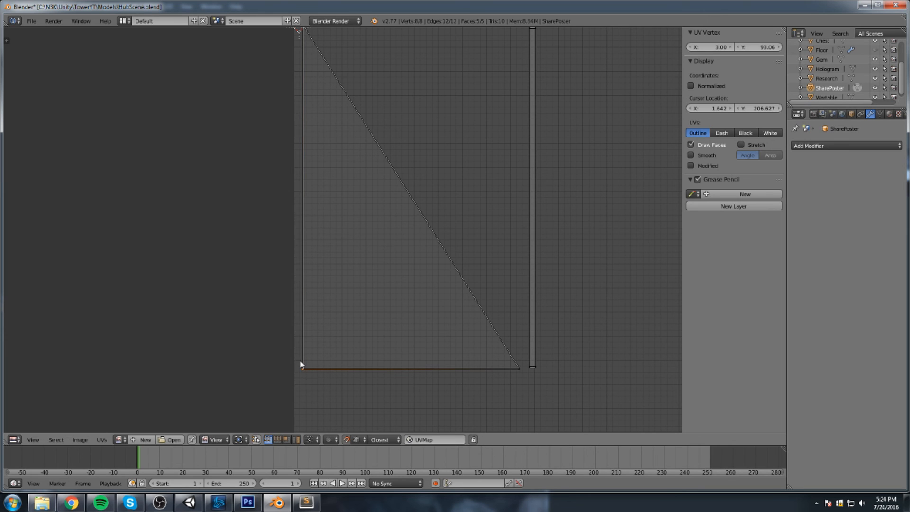
# Move the poster face's bottom-right UV vertex to X 75, Y 207, forming the new top-right corner
pyautogui.scroll(2, 334, 152)
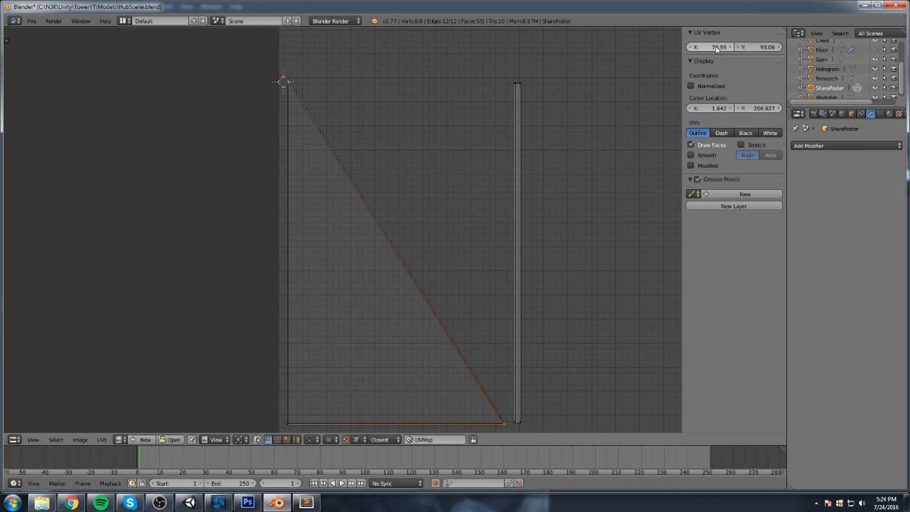
pyautogui.hotkey('alt', 'Tab')
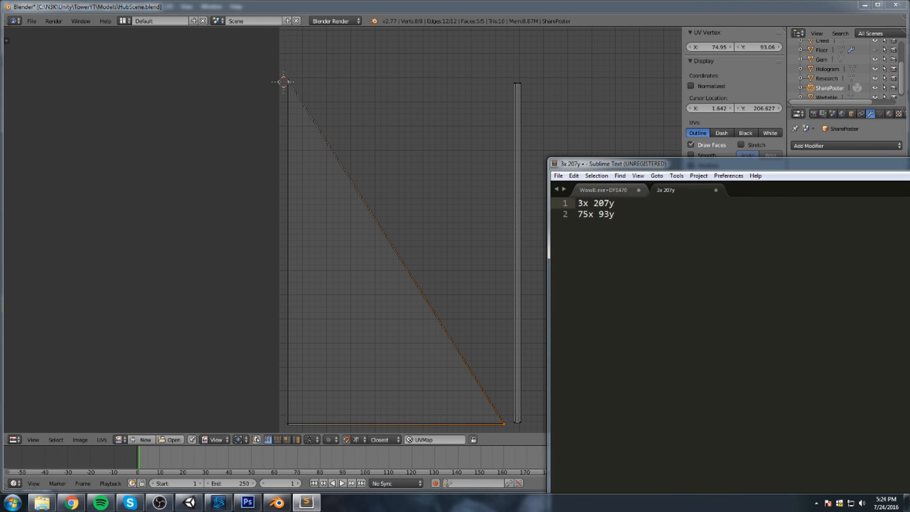
pyautogui.hotkey('alt', 'Tab')
pyautogui.doubleClick(692, 47)
pyautogui.write('75')
pyautogui.press('Tab')
pyautogui.write('207')
pyautogui.press('Return')
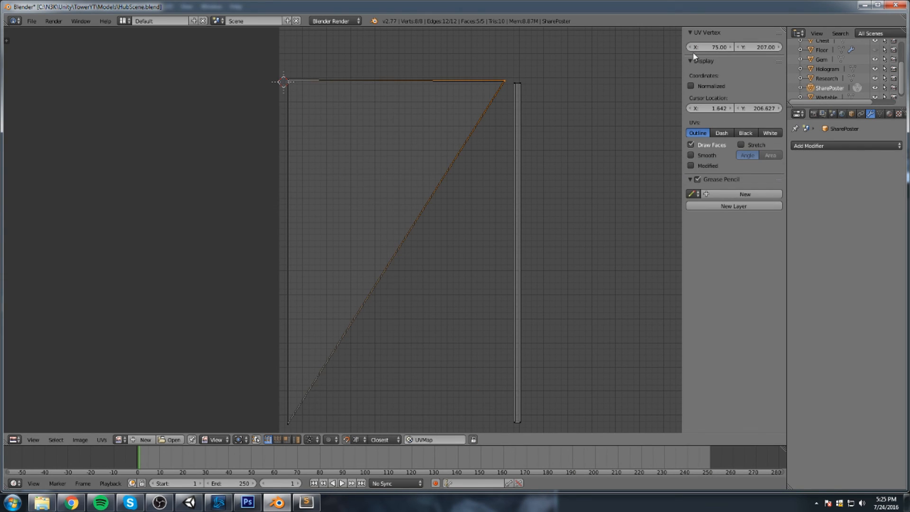
# Pull one of the two stacked bottom-left UV vertices away and place it at X 75, Y 93 as the bottom-right corner
pyautogui.scroll(-3, 521, 266)
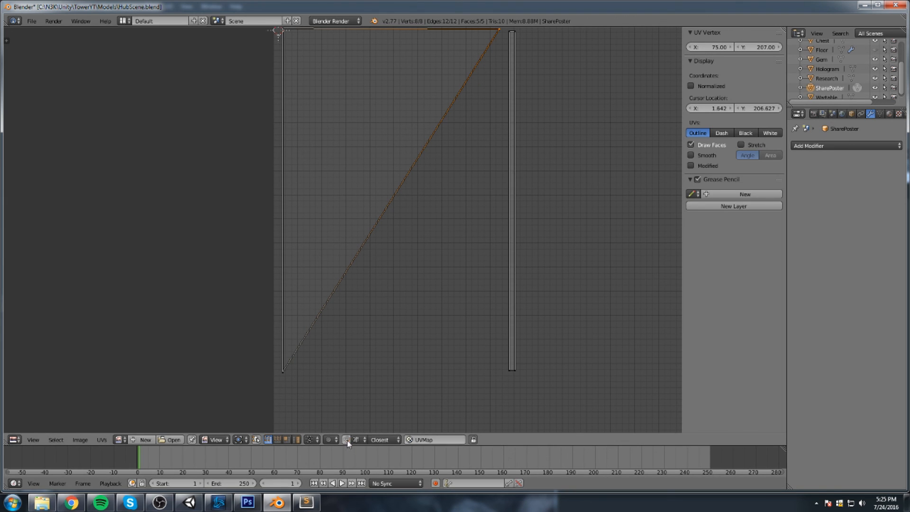
pyautogui.press('g')
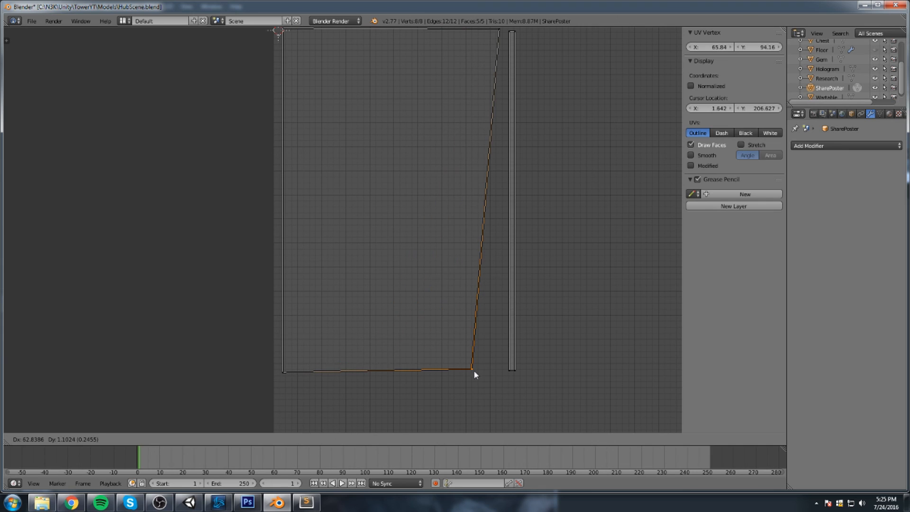
pyautogui.click(473, 369)
pyautogui.click(726, 46)
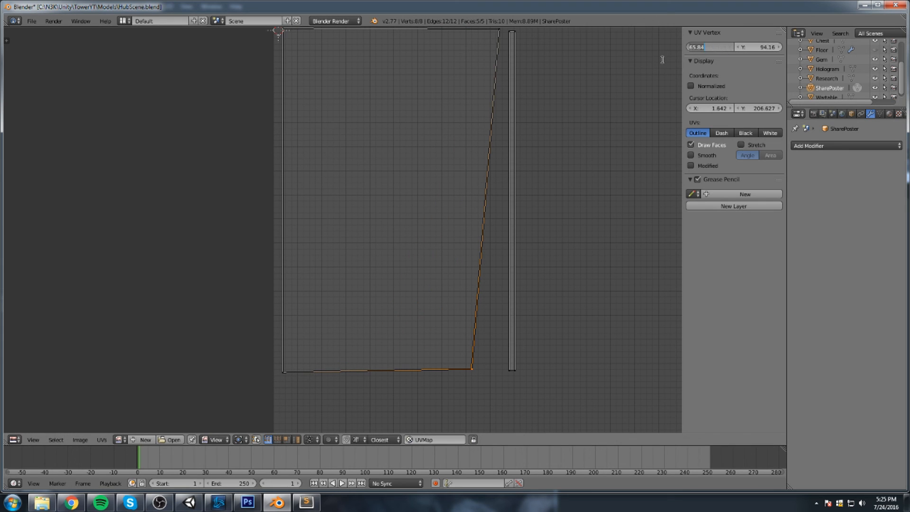
pyautogui.write('75')
pyautogui.press('Tab')
pyautogui.write('3')
pyautogui.press('Return')
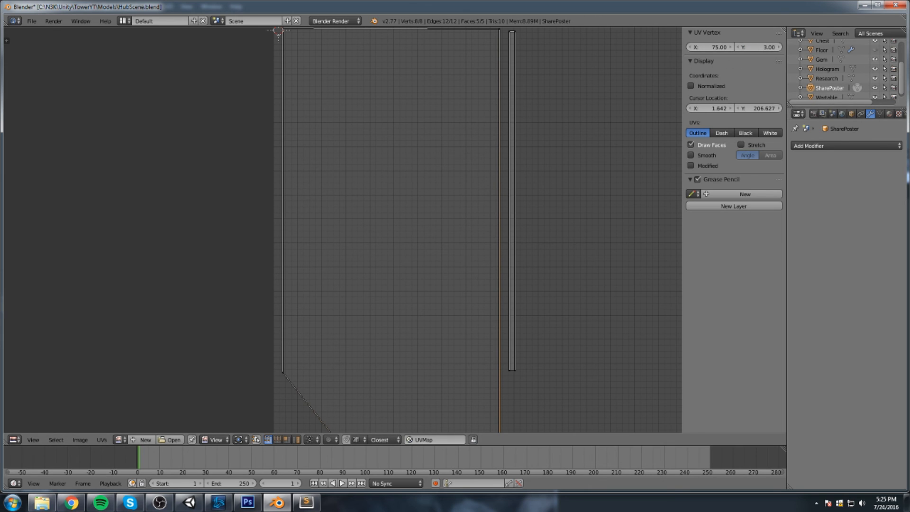
pyautogui.hotkey('alt', 'Tab')
pyautogui.hotkey('alt', 'Tab')
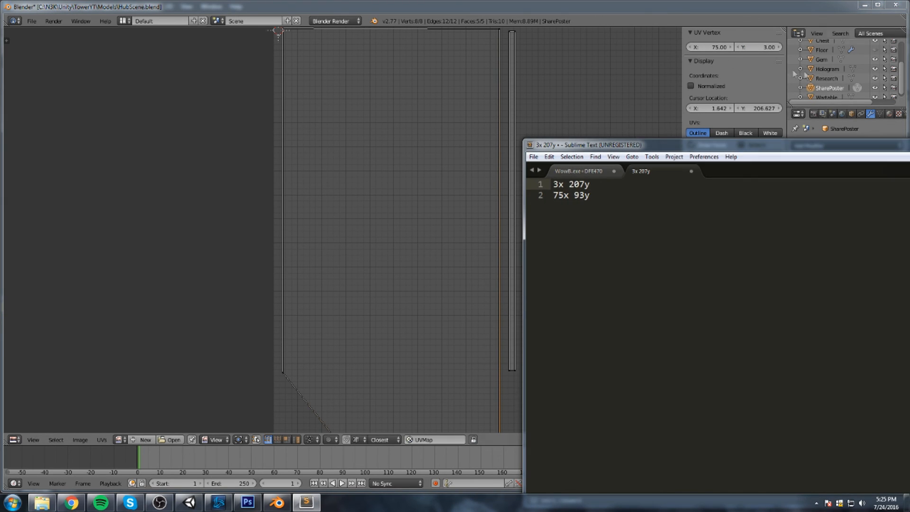
pyautogui.click(738, 50)
pyautogui.write('93')
pyautogui.press('Return')
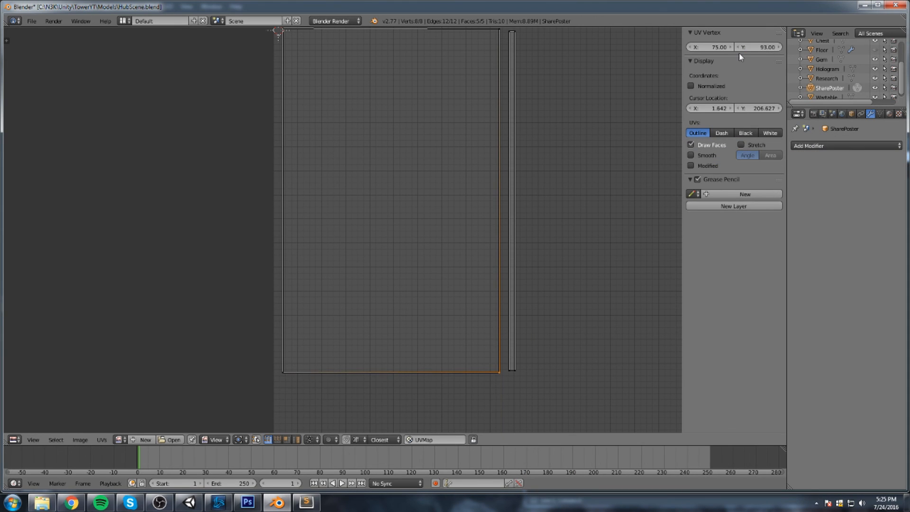
# Check the poster face's UV corner coordinates and set the top-left vertex's Y to 207
pyautogui.rightClick(293, 373)
pyautogui.moveTo(514, 131); pyautogui.dragTo(480, 222)
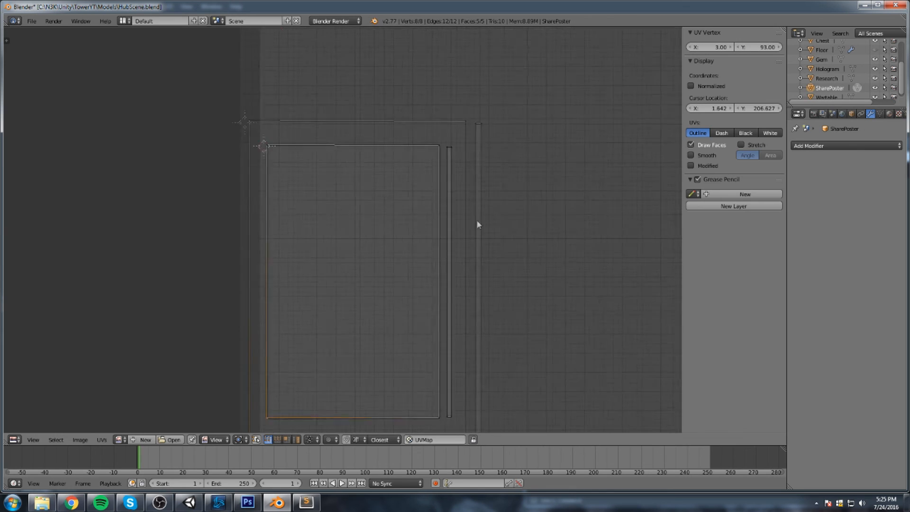
pyautogui.scroll(-5, 476, 222)
pyautogui.scroll(4, 318, 214)
pyautogui.rightClick(267, 146)
pyautogui.rightClick(439, 148)
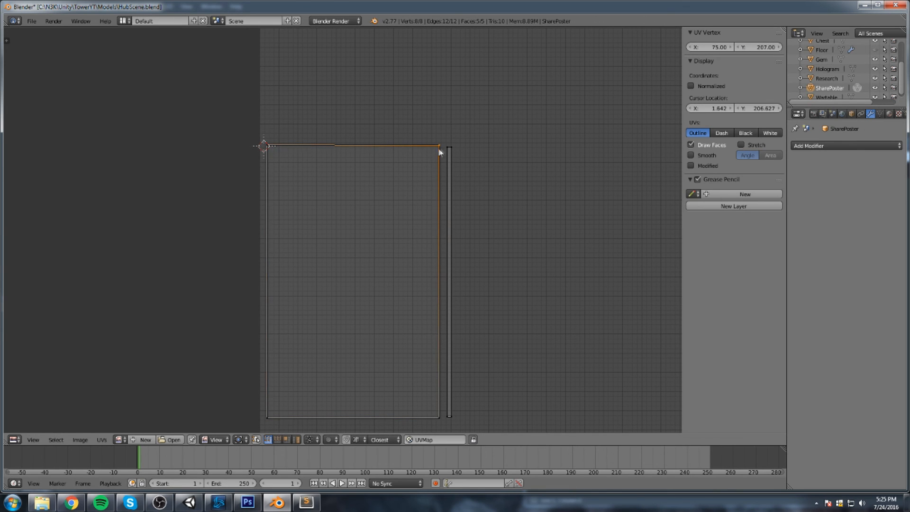
pyautogui.rightClick(270, 145)
pyautogui.doubleClick(753, 47)
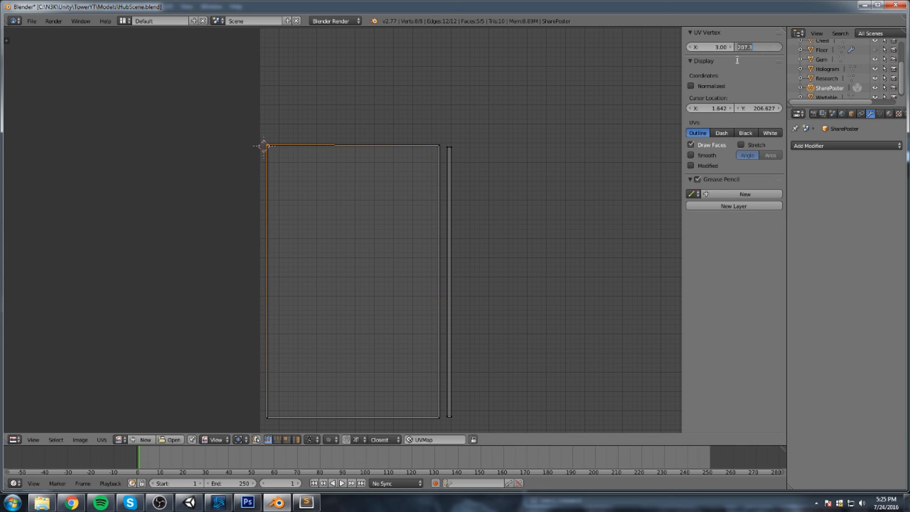
pyautogui.write('207')
pyautogui.press('Return')
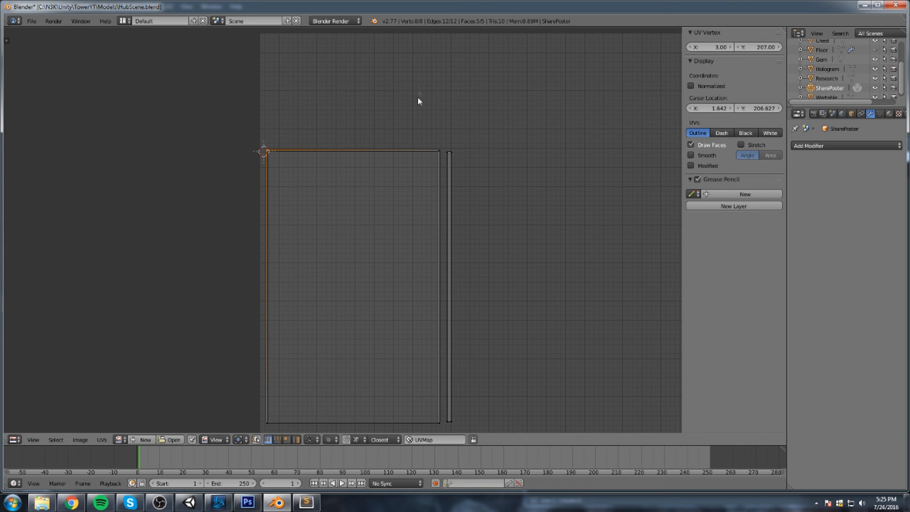
# Save the Blender file and export the model as FBX over HubScene.fbx in the project's Assets\Artwork folder
pyautogui.hotkey('ctrl', 's')
pyautogui.click(407, 101)
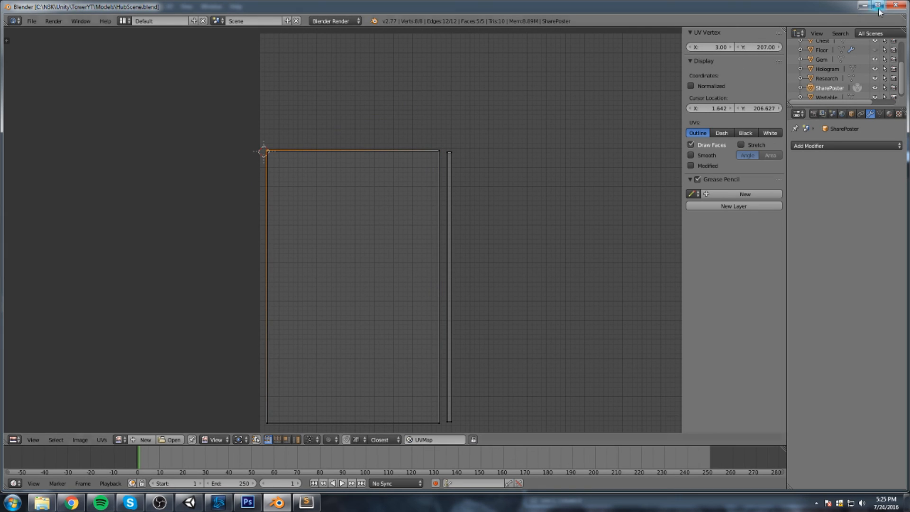
pyautogui.click(32, 21)
pyautogui.moveTo(54, 201)
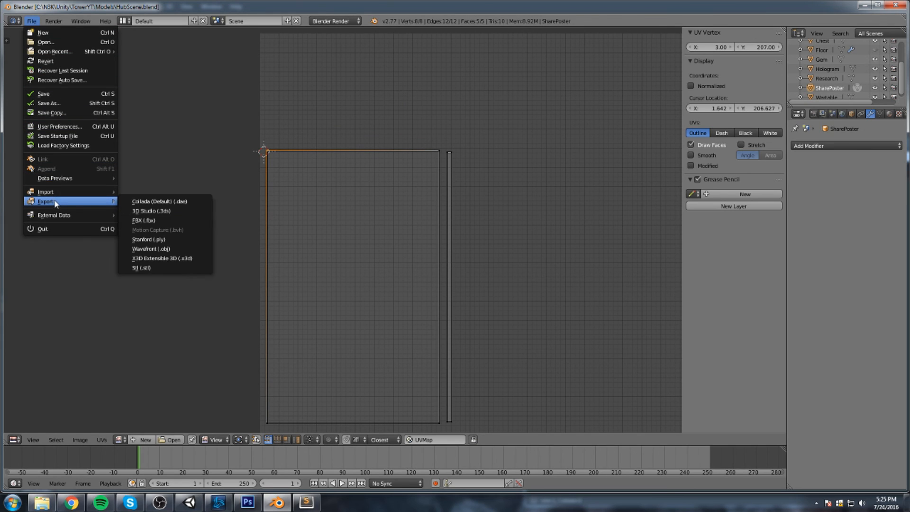
pyautogui.click(174, 220)
pyautogui.click(147, 67)
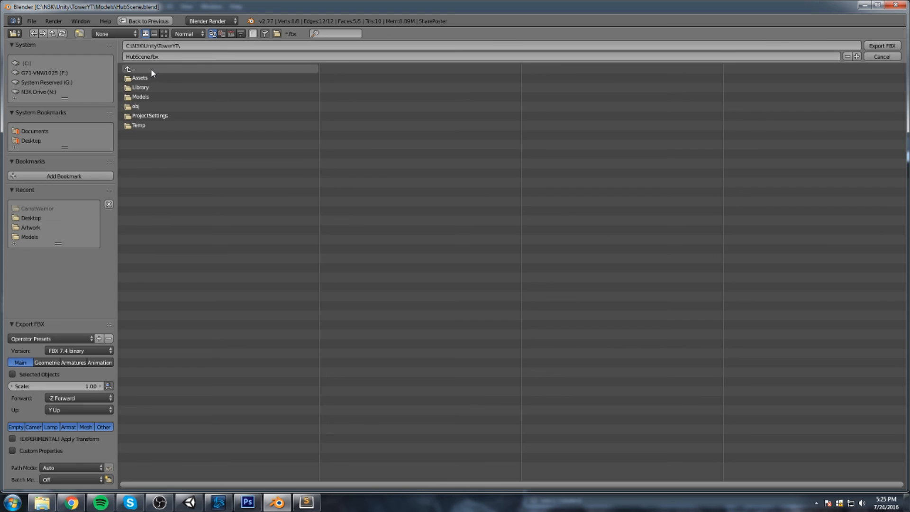
pyautogui.click(148, 77)
pyautogui.click(149, 78)
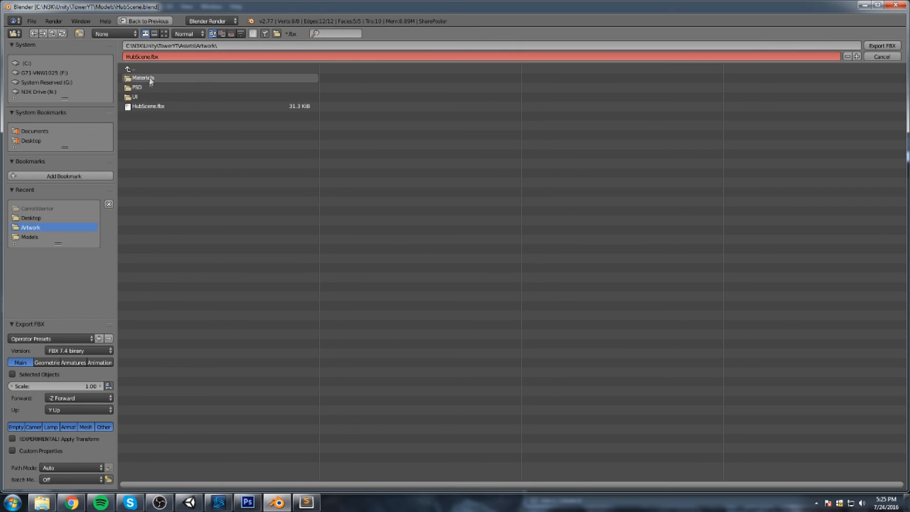
pyautogui.doubleClick(147, 105)
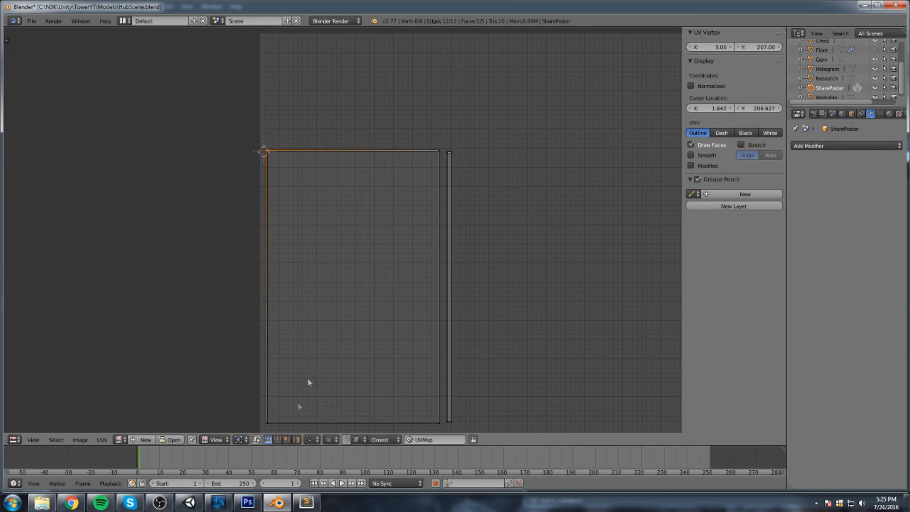
# Switch to Unity and inspect the share poster's texture orientation up close in the scene
pyautogui.click(189, 501)
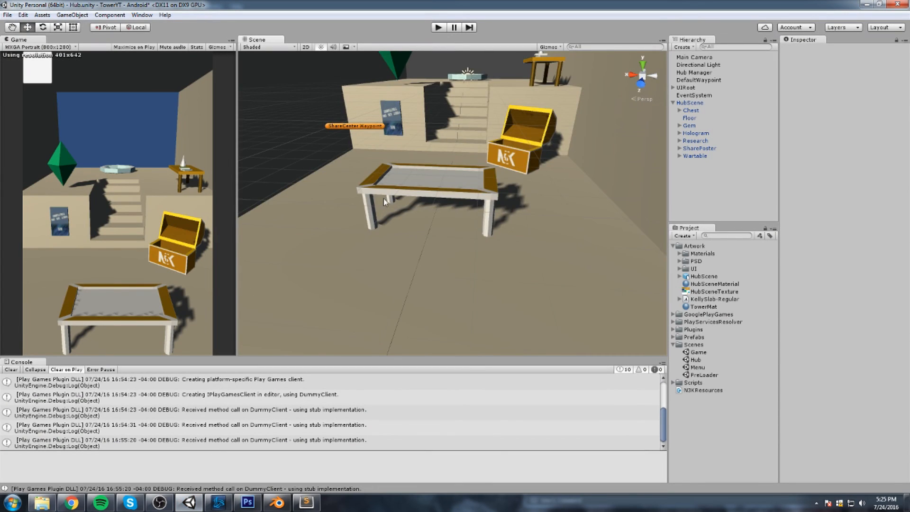
pyautogui.scroll(6, 385, 203)
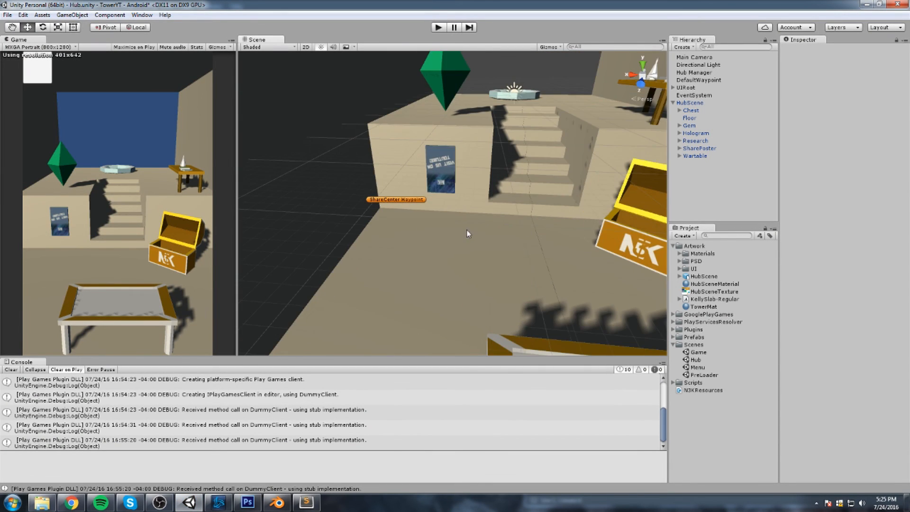
pyautogui.scroll(2, 453, 223)
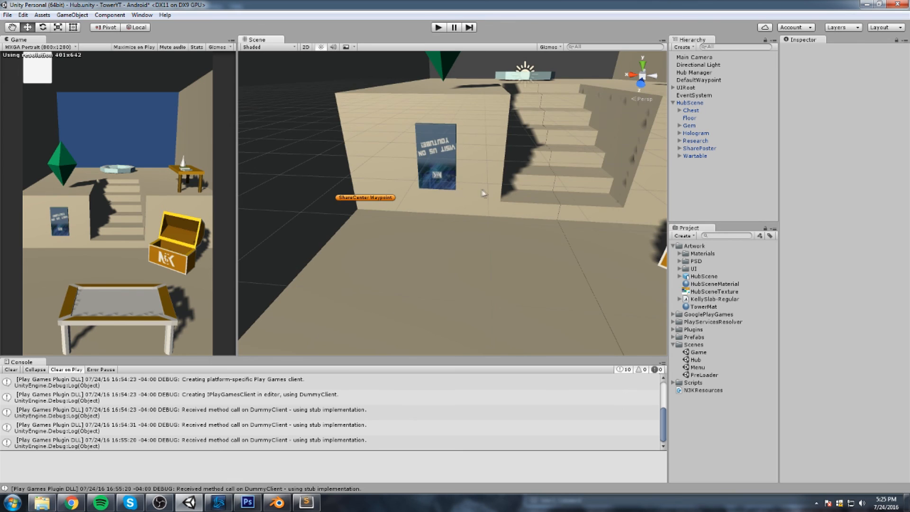
pyautogui.scroll(-8, 483, 193)
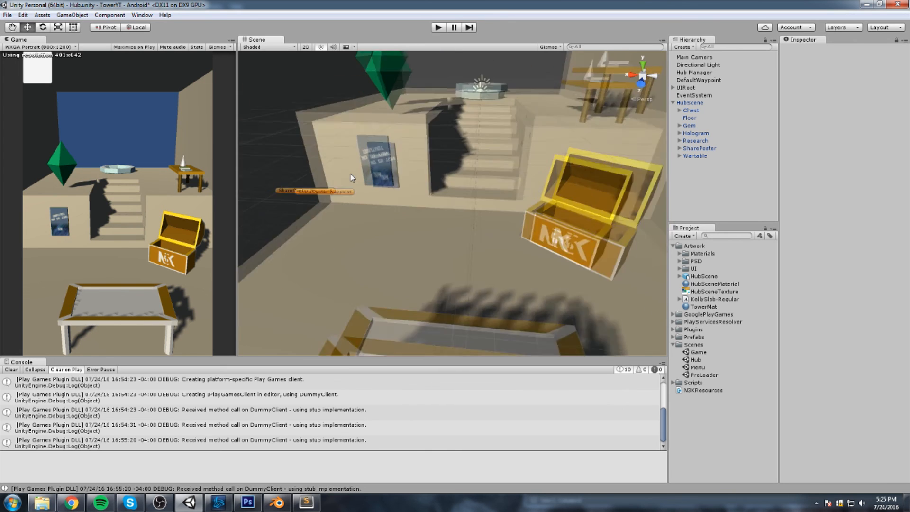
pyautogui.scroll(6, 355, 172)
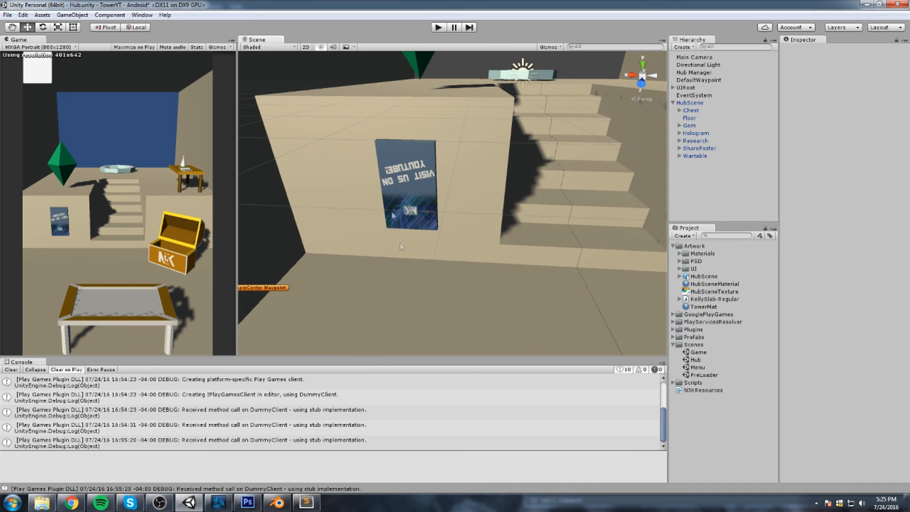
# Switch to Photoshop, collapse the WarTable group and flip the SharePoster group vertically
pyautogui.click(248, 502)
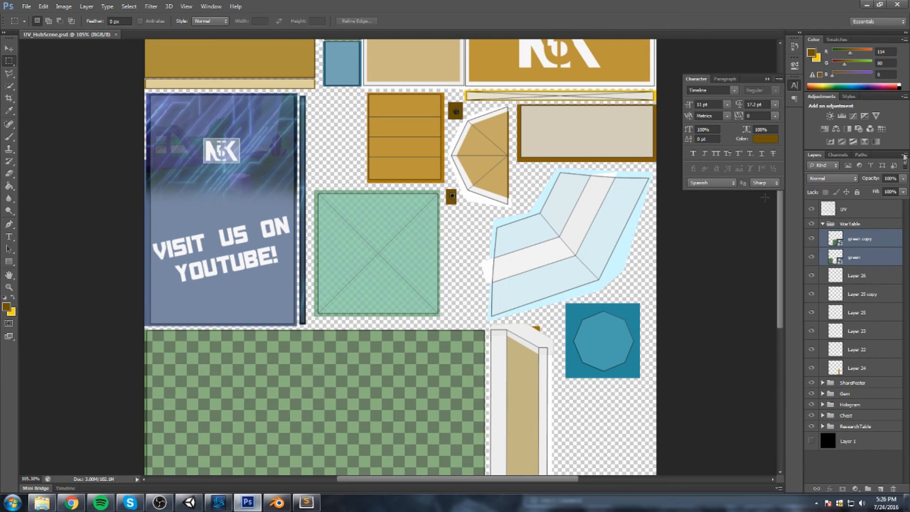
pyautogui.click(856, 239)
pyautogui.click(823, 224)
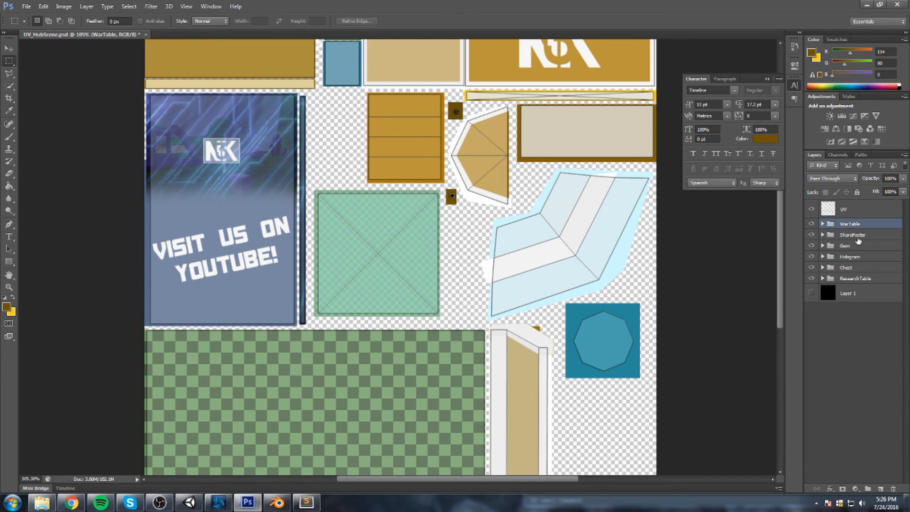
pyautogui.click(853, 235)
pyautogui.hotkey('ctrl', 'j')
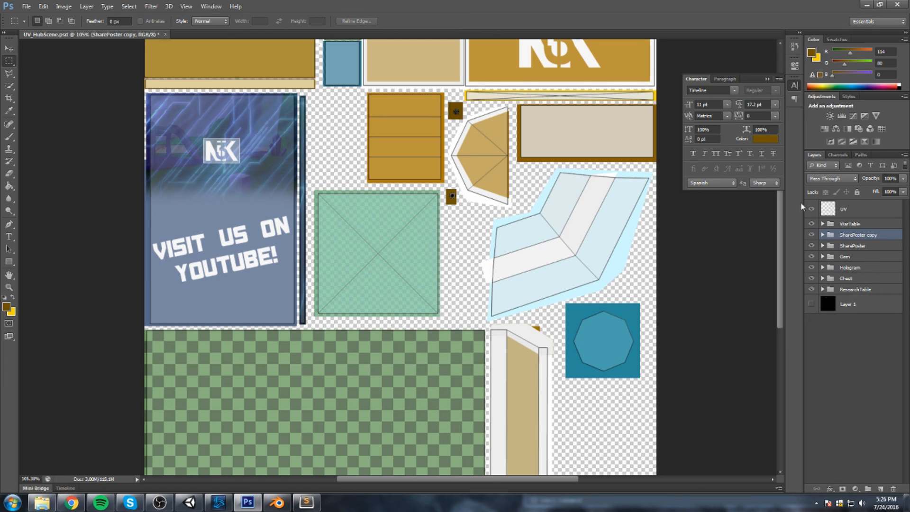
pyautogui.hotkey('ctrl', 'z')
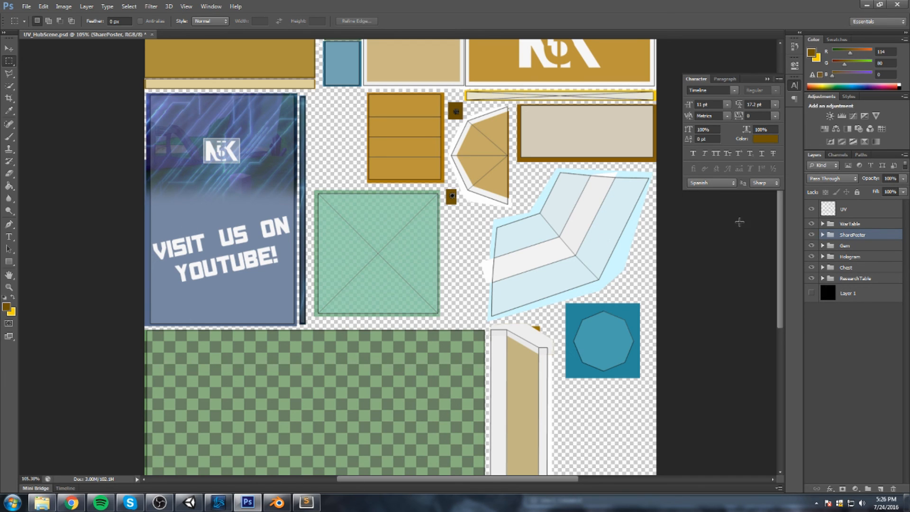
pyautogui.rightClick(866, 236)
pyautogui.click(867, 221)
pyautogui.hotkey('ctrl', 't')
pyautogui.rightClick(246, 164)
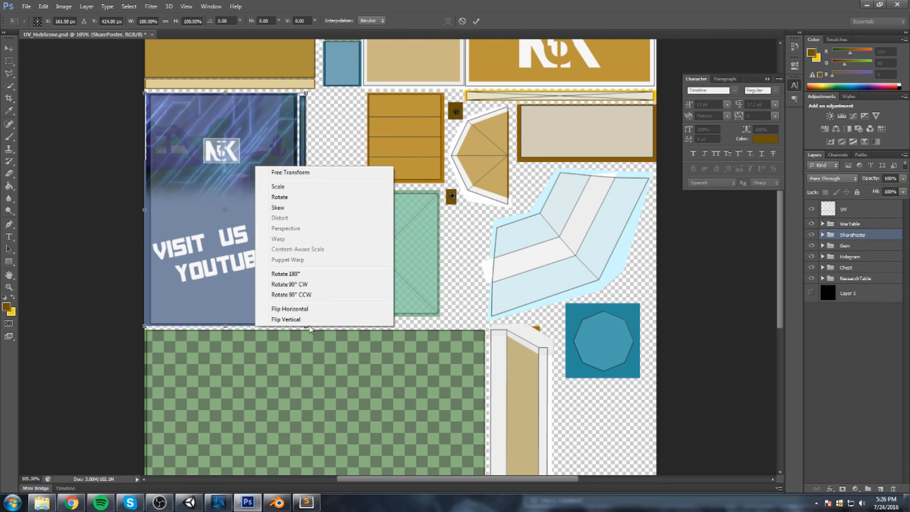
pyautogui.click(275, 320)
pyautogui.click(475, 21)
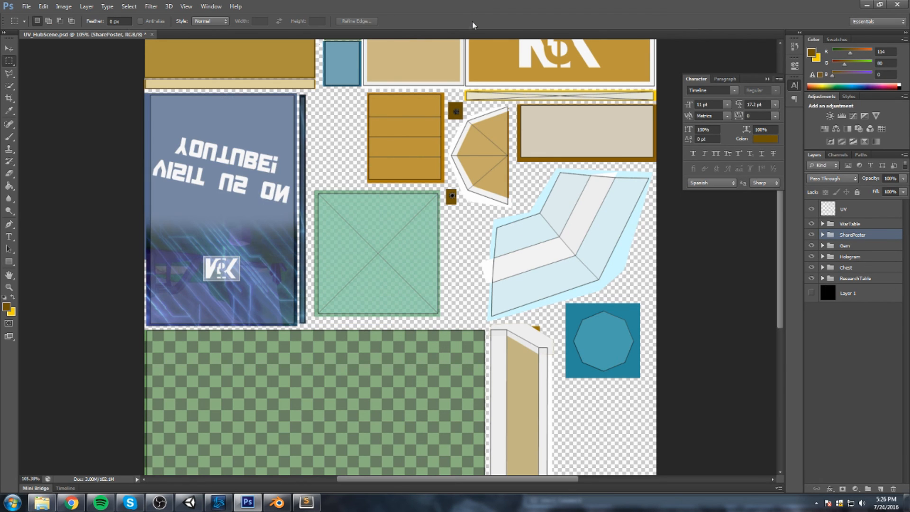
# Hide the UV layer and save the texture as a PNG over HubSceneTexture in the Artwork folder
pyautogui.click(813, 211)
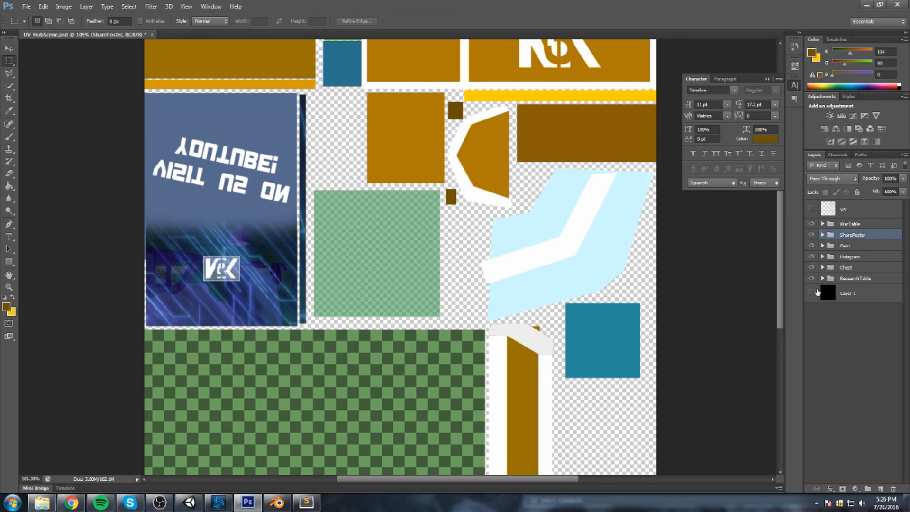
pyautogui.hotkey('ctrl', 'shift', 's')
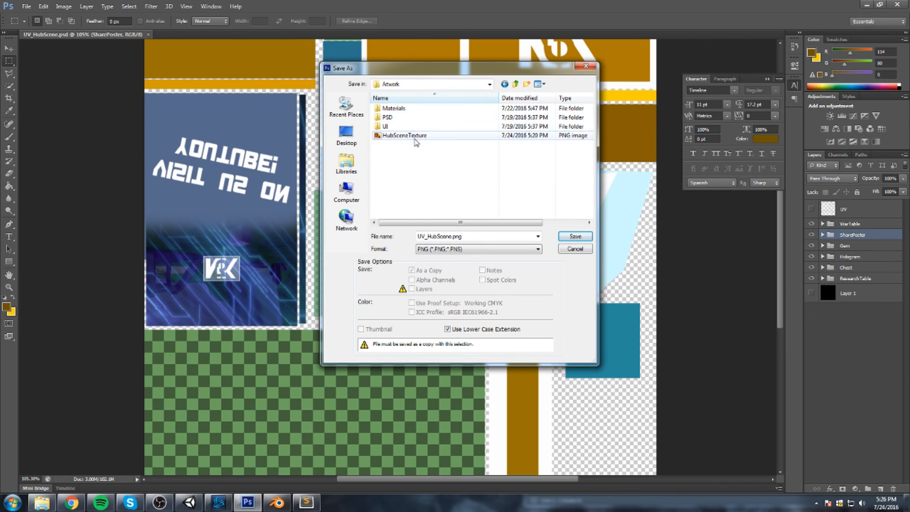
pyautogui.doubleClick(414, 137)
pyautogui.click(436, 188)
pyautogui.click(481, 158)
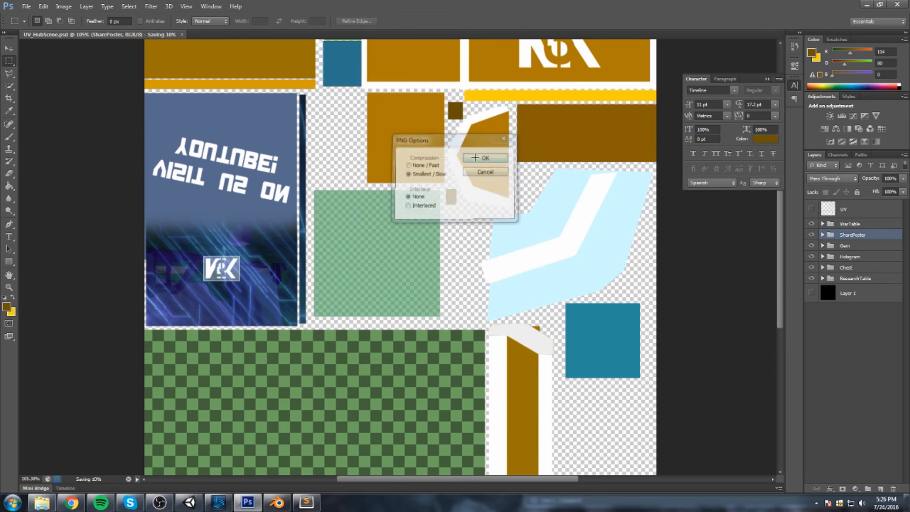
# Switch to Unity and examine the updated textures on the poster, war table and chest in the scene
pyautogui.click(189, 502)
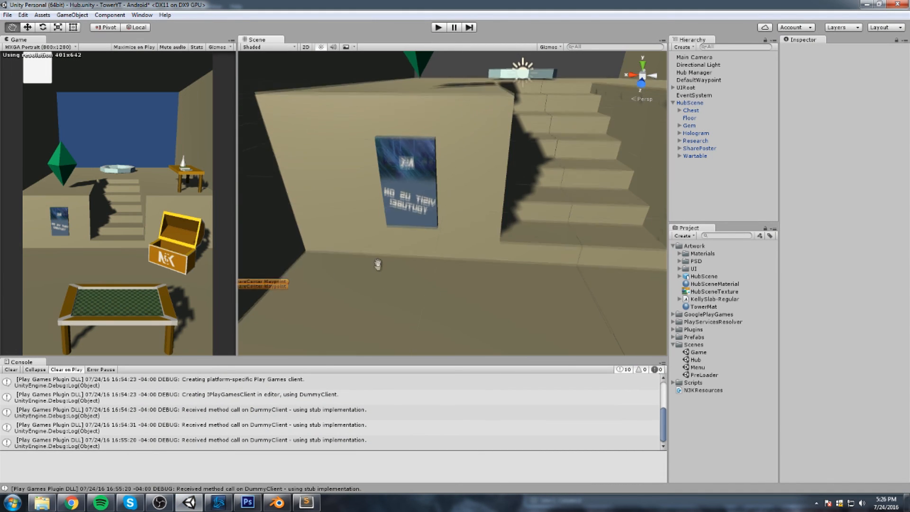
pyautogui.moveTo(376, 264); pyautogui.dragTo(380, 164)
pyautogui.scroll(-3, 485, 277)
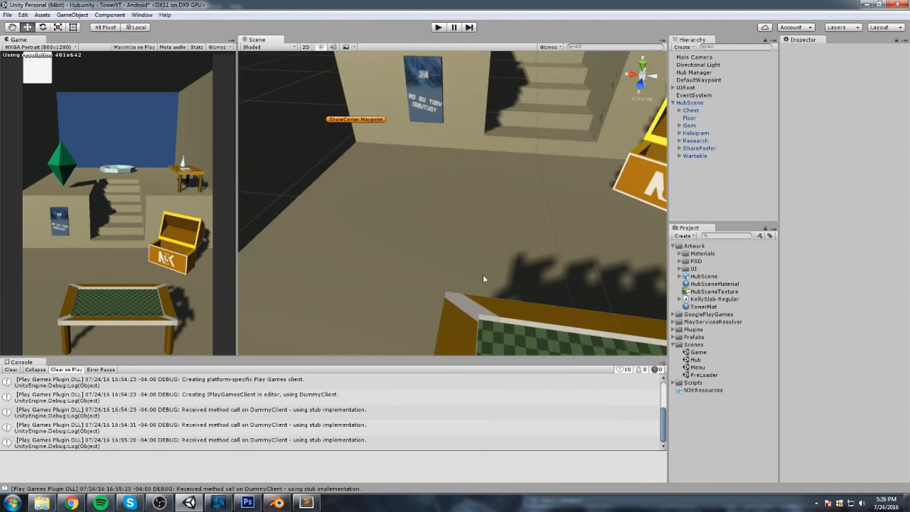
pyautogui.moveTo(484, 275); pyautogui.dragTo(390, 178)
pyautogui.scroll(-3, 430, 202)
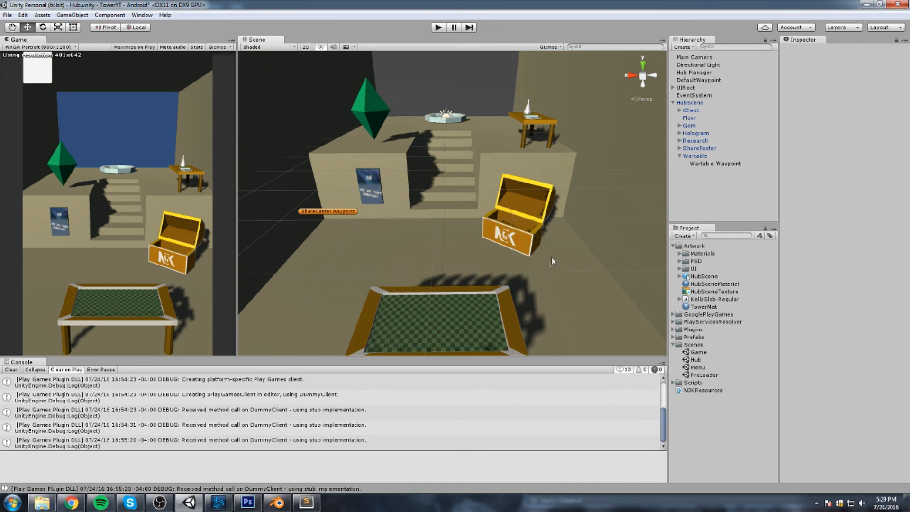
pyautogui.moveTo(563, 298); pyautogui.dragTo(455, 286)
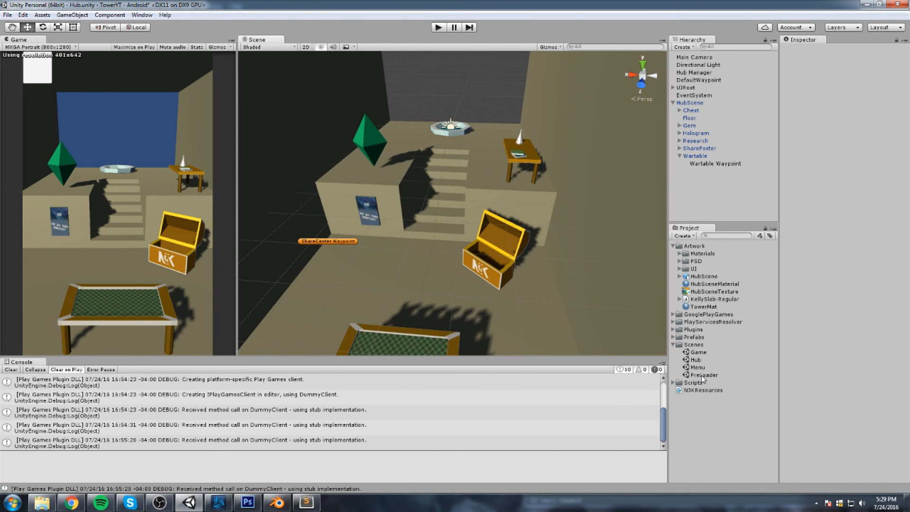
# Open the PreLoader scene, saving the changes to the Hub scene, and start Play mode
pyautogui.doubleClick(703, 375)
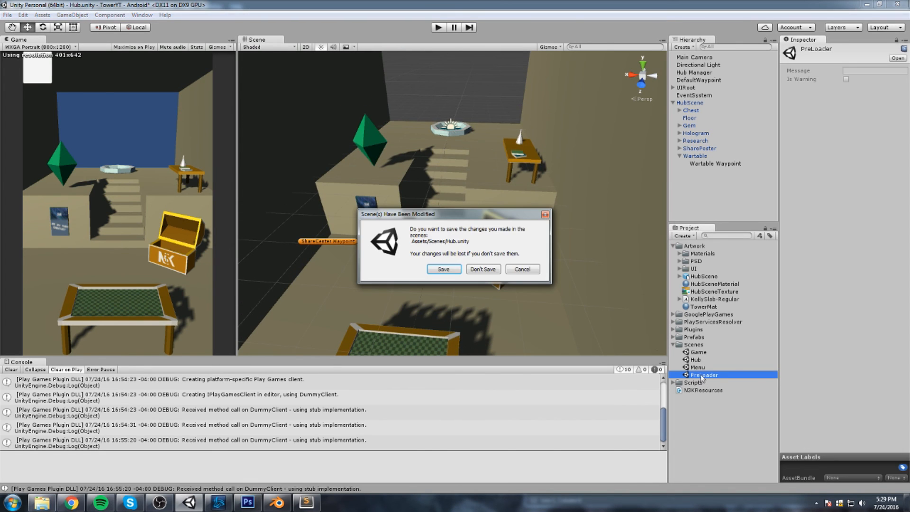
pyautogui.click(445, 270)
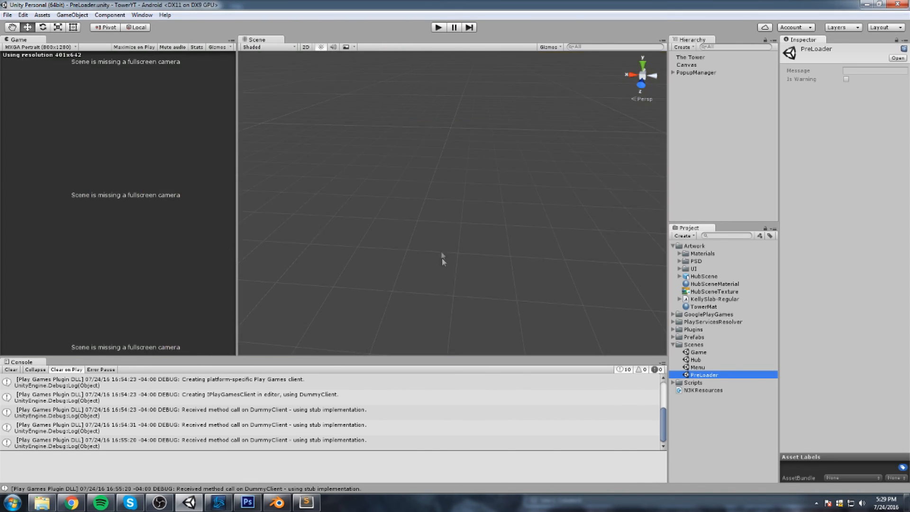
pyautogui.click(439, 27)
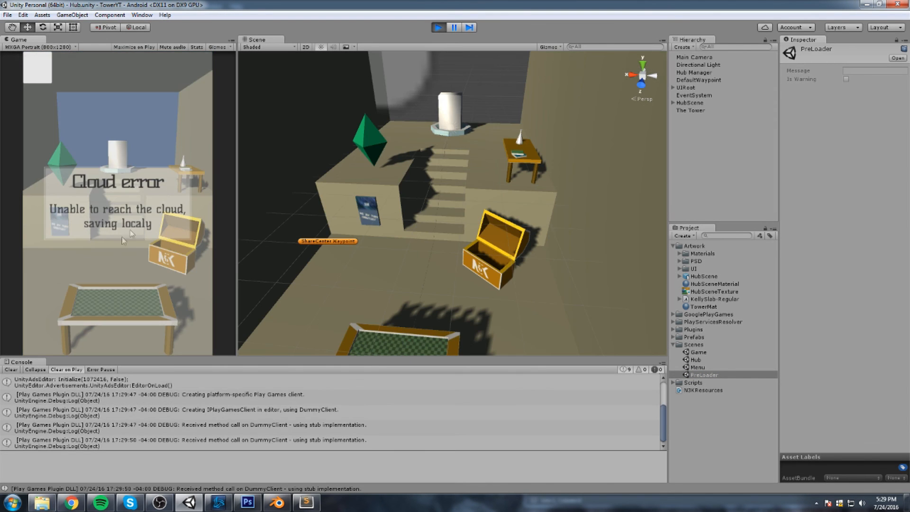
# Playtest the hub by visiting the chest, research table, hologram and share poster in the running game
pyautogui.click(184, 258)
pyautogui.click(201, 311)
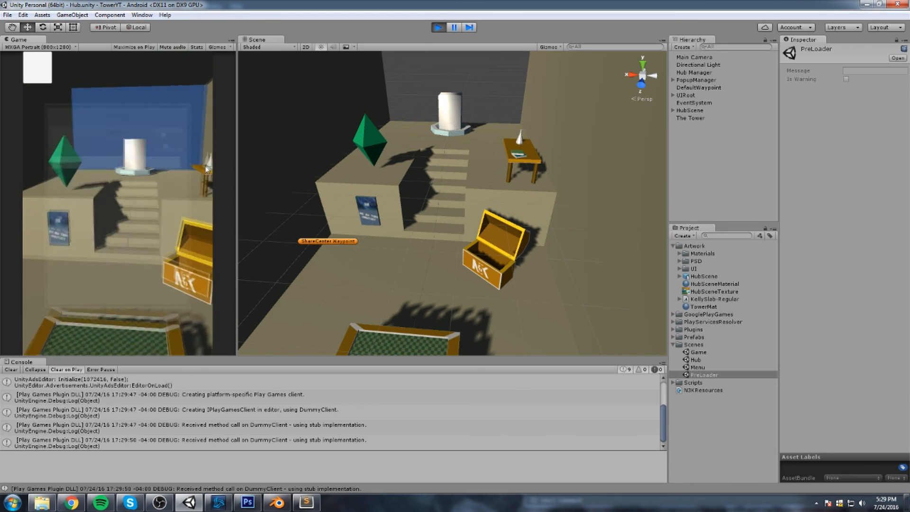
pyautogui.click(206, 168)
pyautogui.click(199, 204)
pyautogui.click(114, 181)
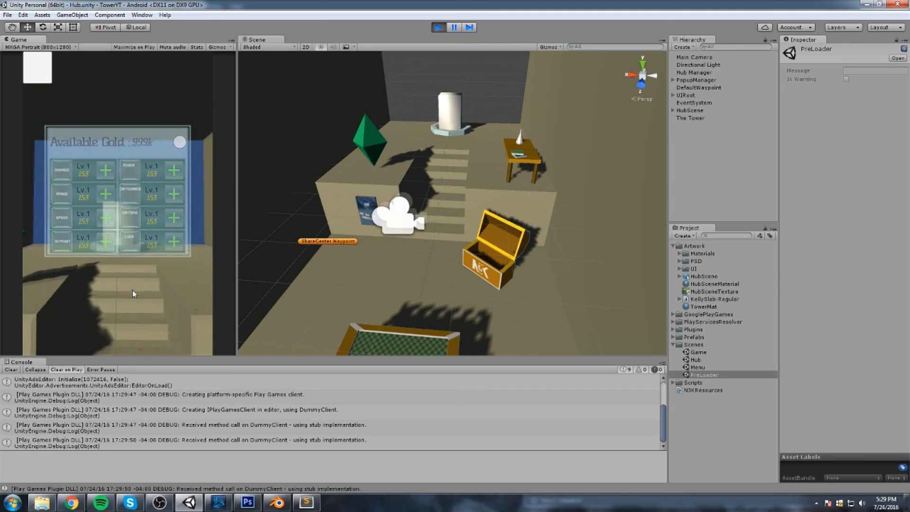
pyautogui.click(132, 289)
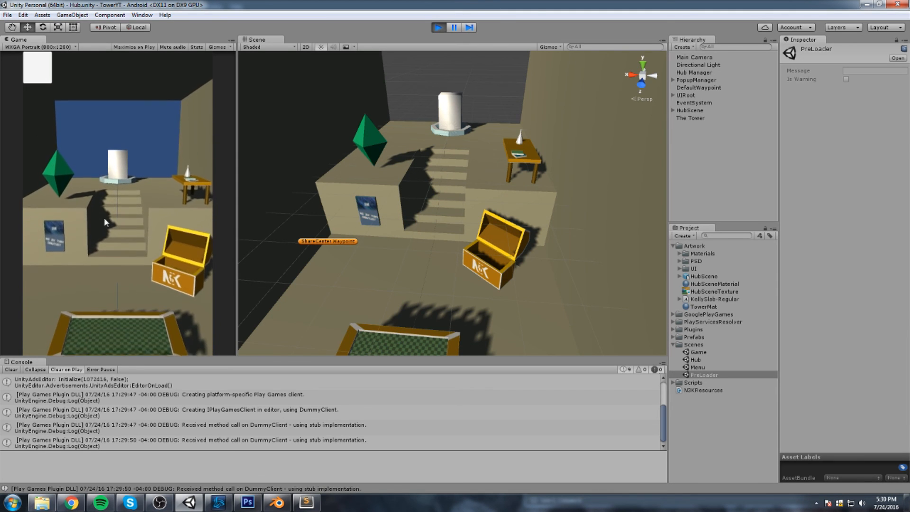
pyautogui.click(58, 224)
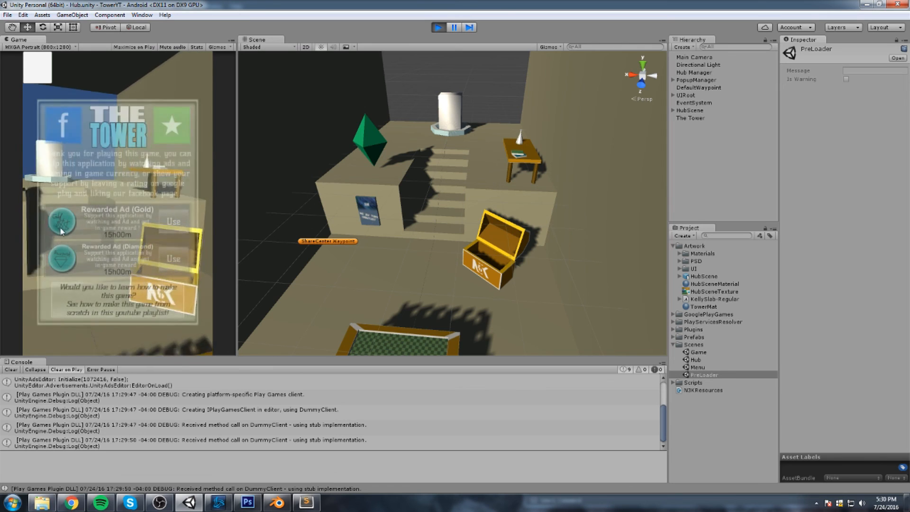